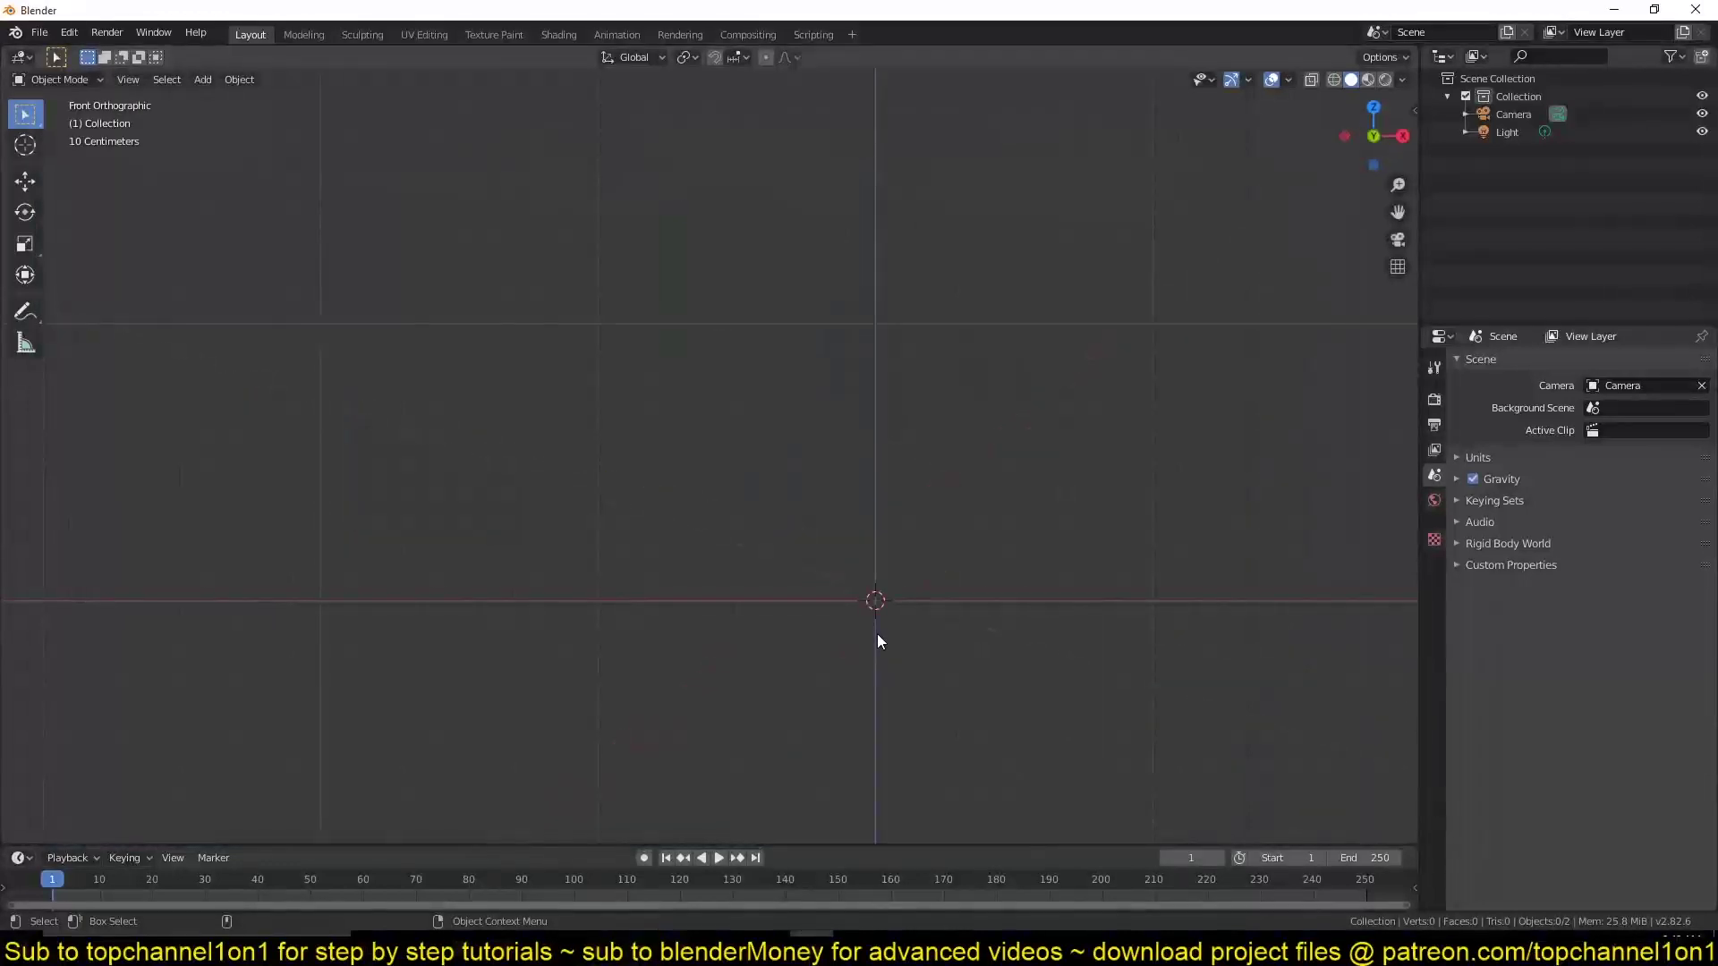
Add a plane, stand it upright with a 90° X rotation, scale it to 0.5 and apply scale.
{"action": "key", "text": "shift+a"}
{"action": "left_click", "coordinate": [927, 575]}
{"action": "type", "text": "rx90"}
{"action": "key", "text": "Return"}
{"action": "key", "text": "s"}
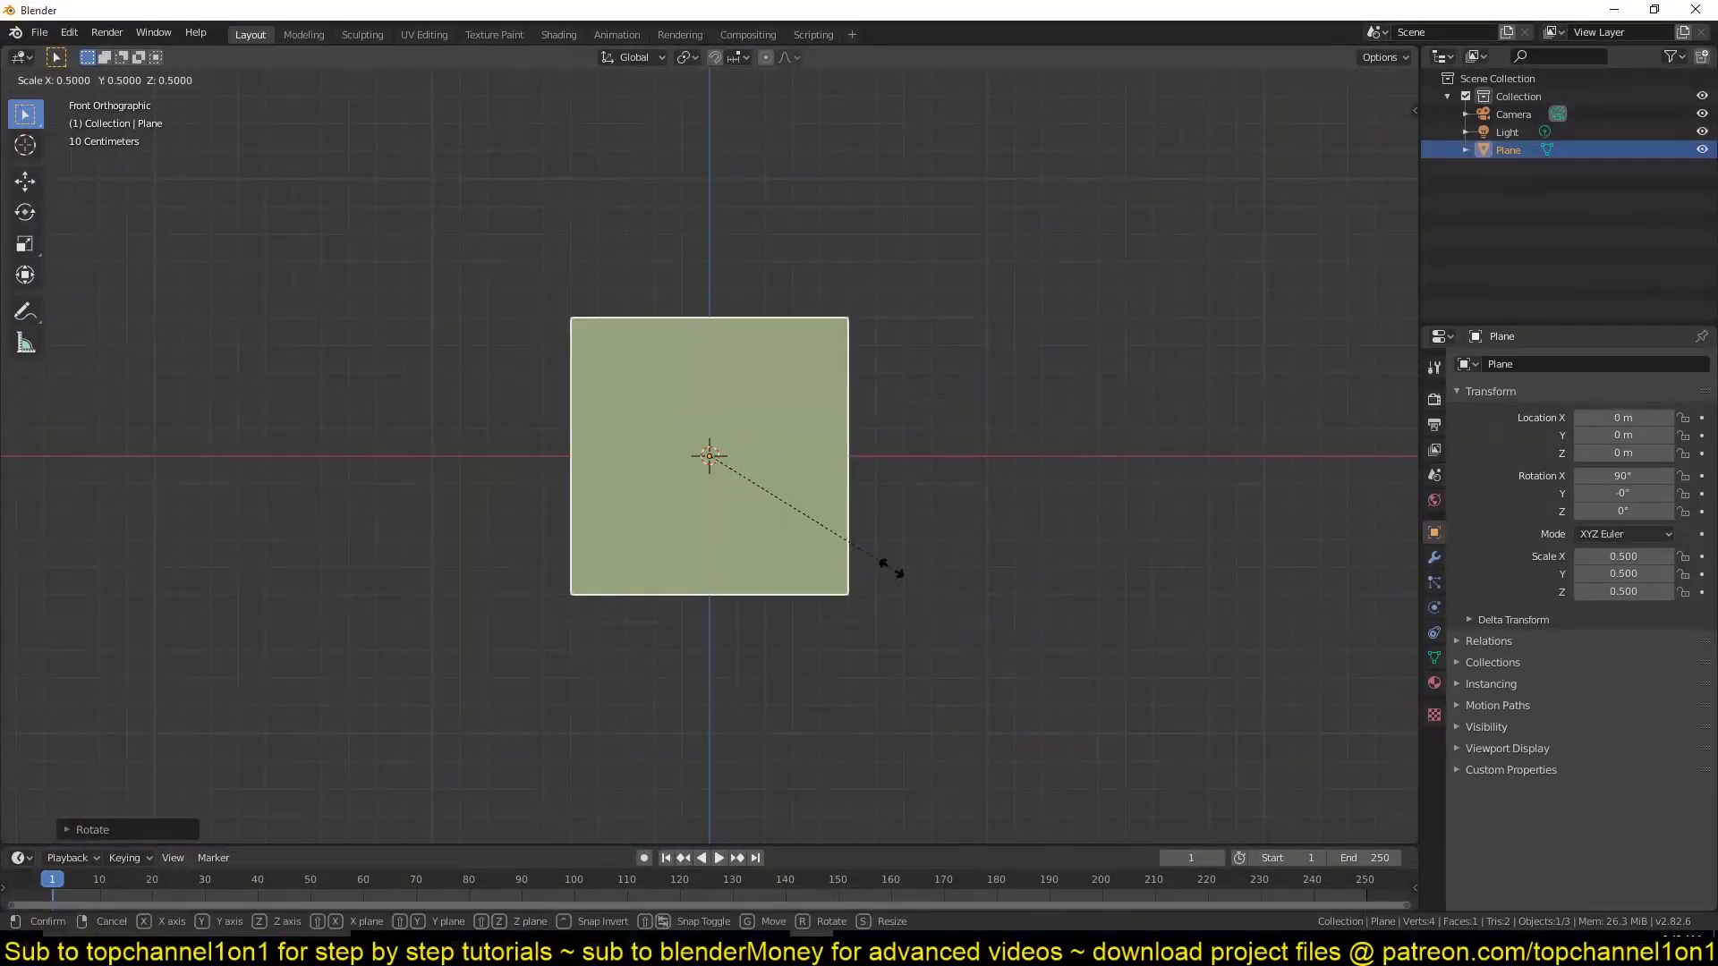
{"action": "left_click", "coordinate": [889, 567]}
{"action": "key", "text": "ctrl+a"}
{"action": "left_click", "coordinate": [895, 618]}
Turn the Outliner into an Image Editor showing the enlarged building reference photo.
{"action": "left_click", "coordinate": [1442, 55]}
{"action": "left_click", "coordinate": [895, 142]}
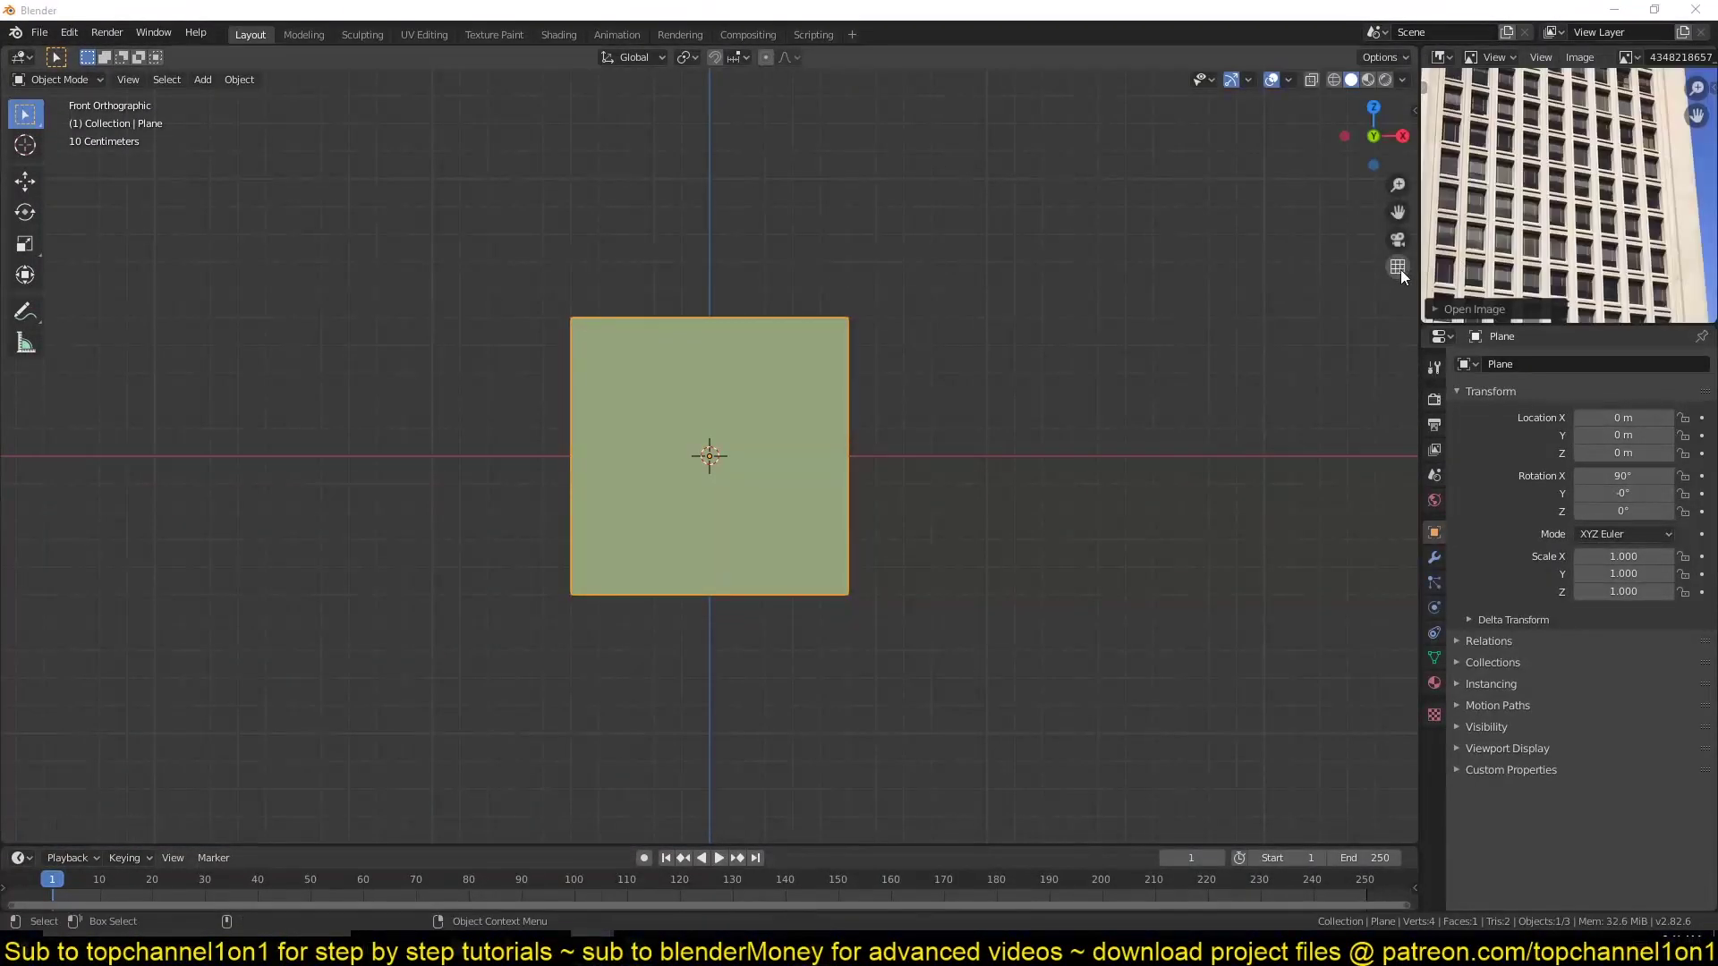
{"action": "left_click_drag", "start_coordinate": [1420, 179], "coordinate": [1224, 179]}
{"action": "left_click_drag", "start_coordinate": [1371, 325], "coordinate": [1372, 603]}
Raise the plane 0.5 m on Z so it sits on the ground, and frame it.
{"action": "type", "text": "gz0.5"}
{"action": "key", "text": "Return"}
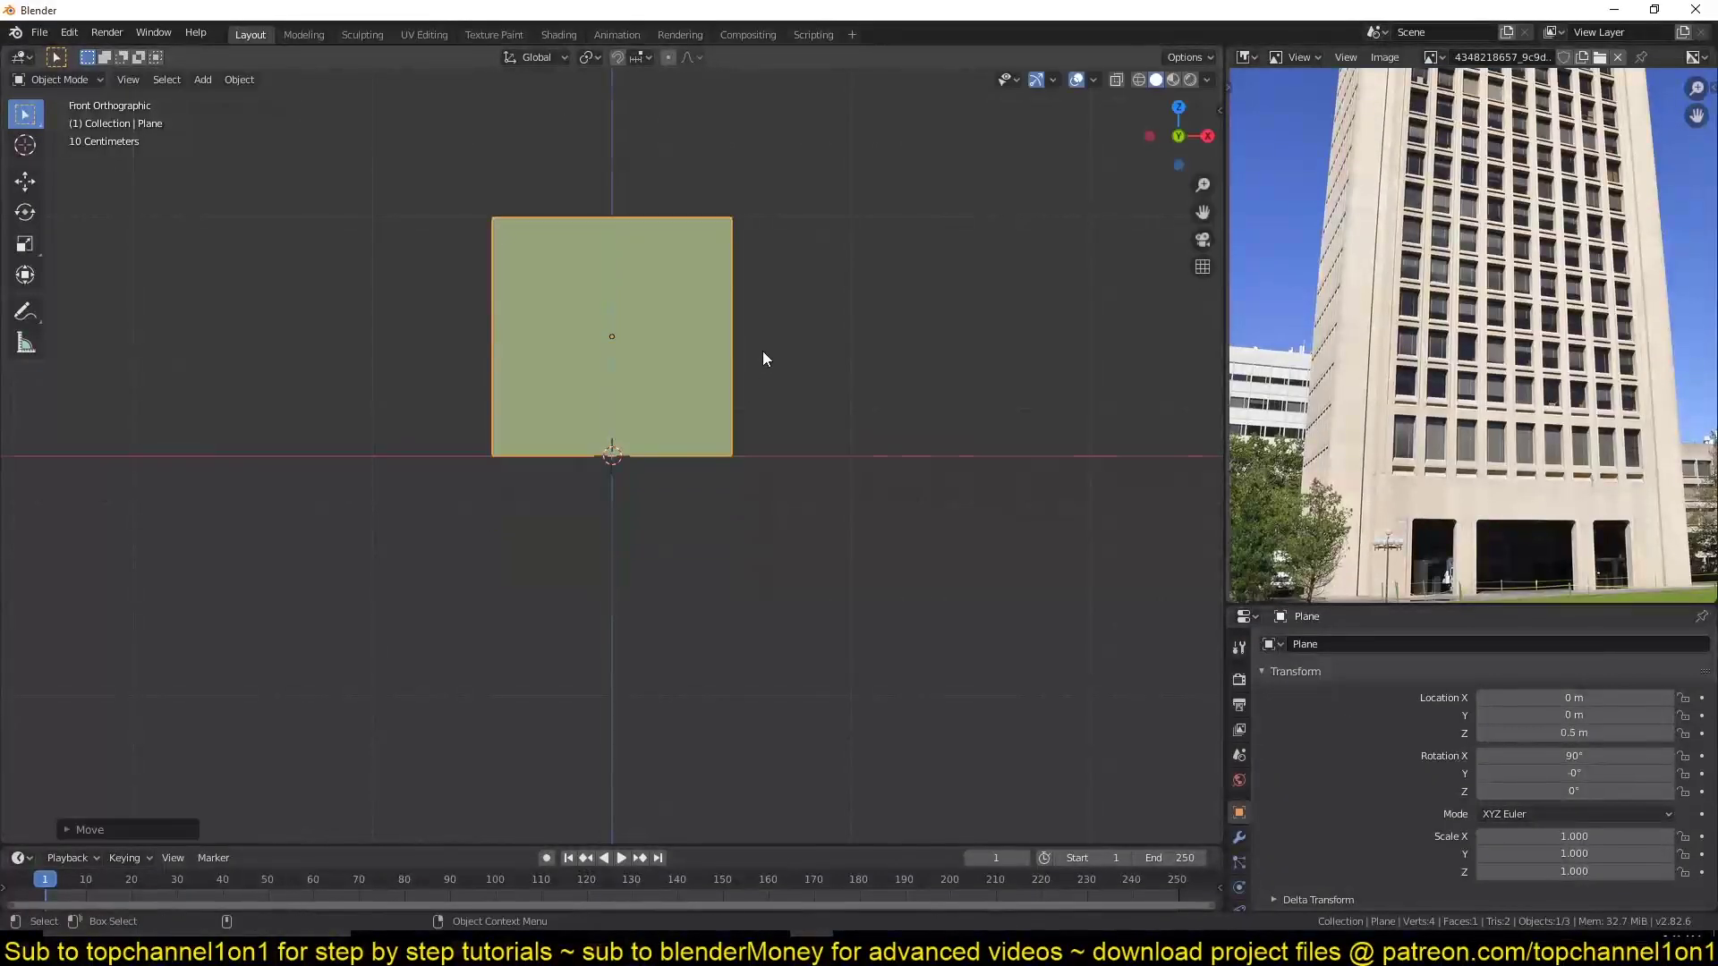
{"action": "key", "text": "KP_Decimal"}
{"action": "key", "text": "s"}
{"action": "key", "text": "x"}
{"action": "key", "text": "Escape"}
{"action": "key", "text": "Tab"}
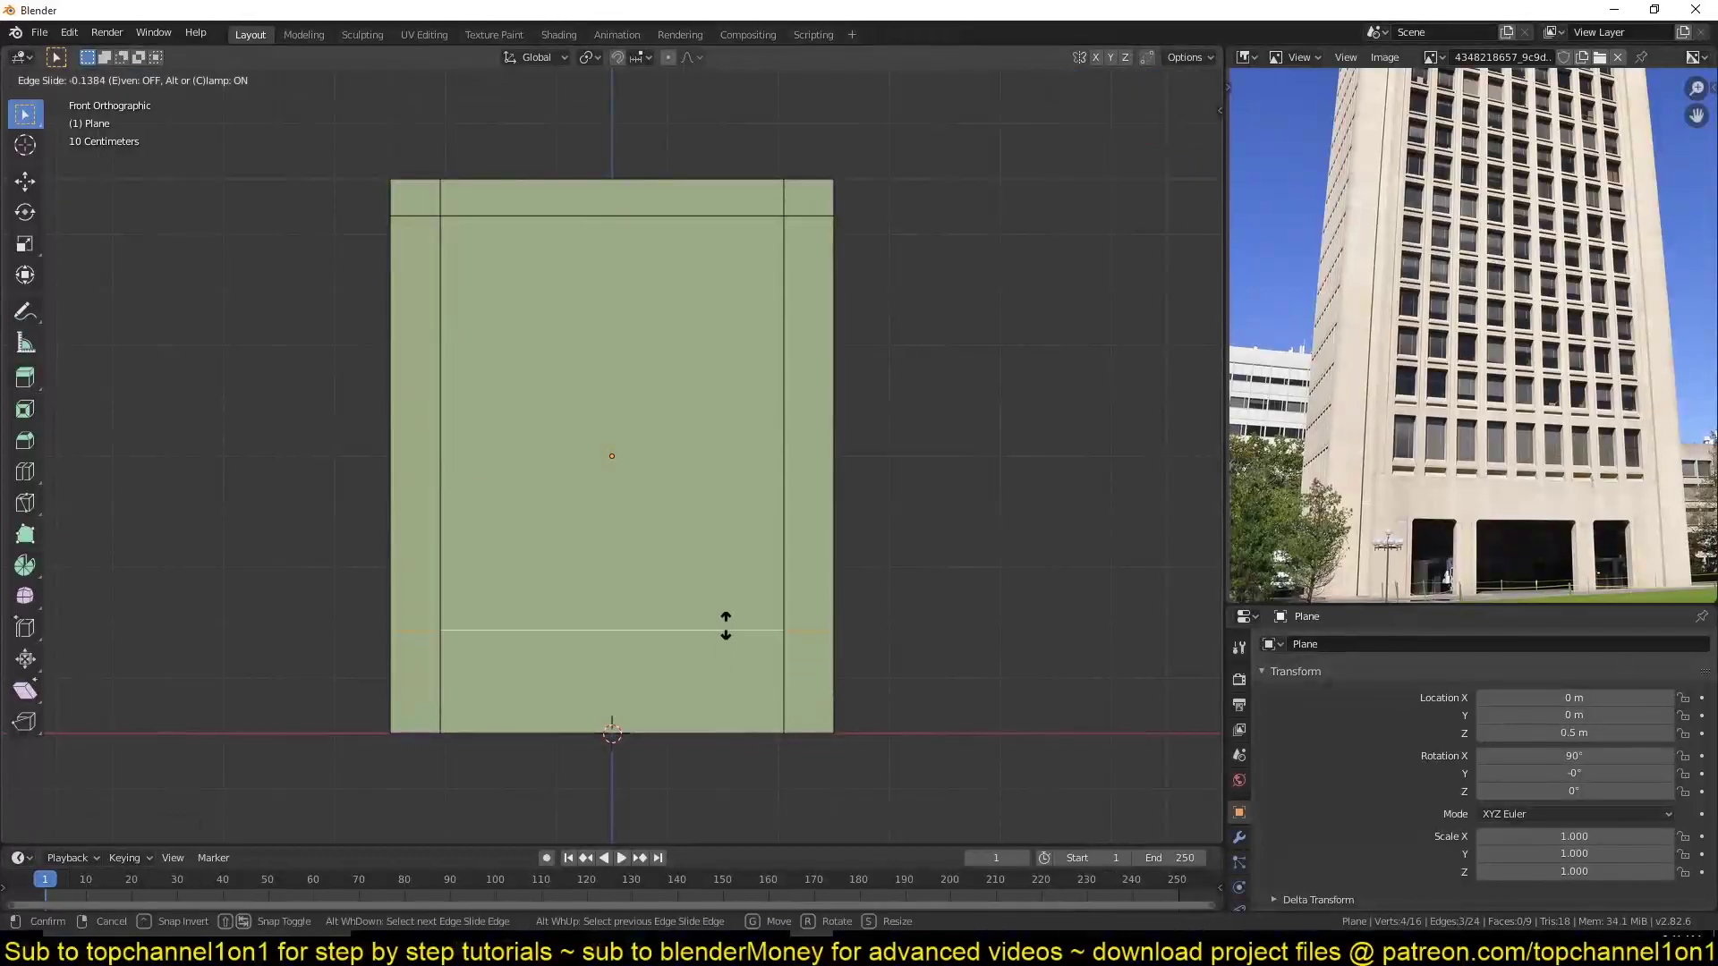
Delete the bottom strip and large centre faces to open the window frame.
{"action": "key", "text": "3"}
{"action": "left_click", "coordinate": [775, 684]}
{"action": "middle_click_drag", "start_coordinate": [955, 522], "coordinate": [817, 636]}
{"action": "key", "text": "x"}
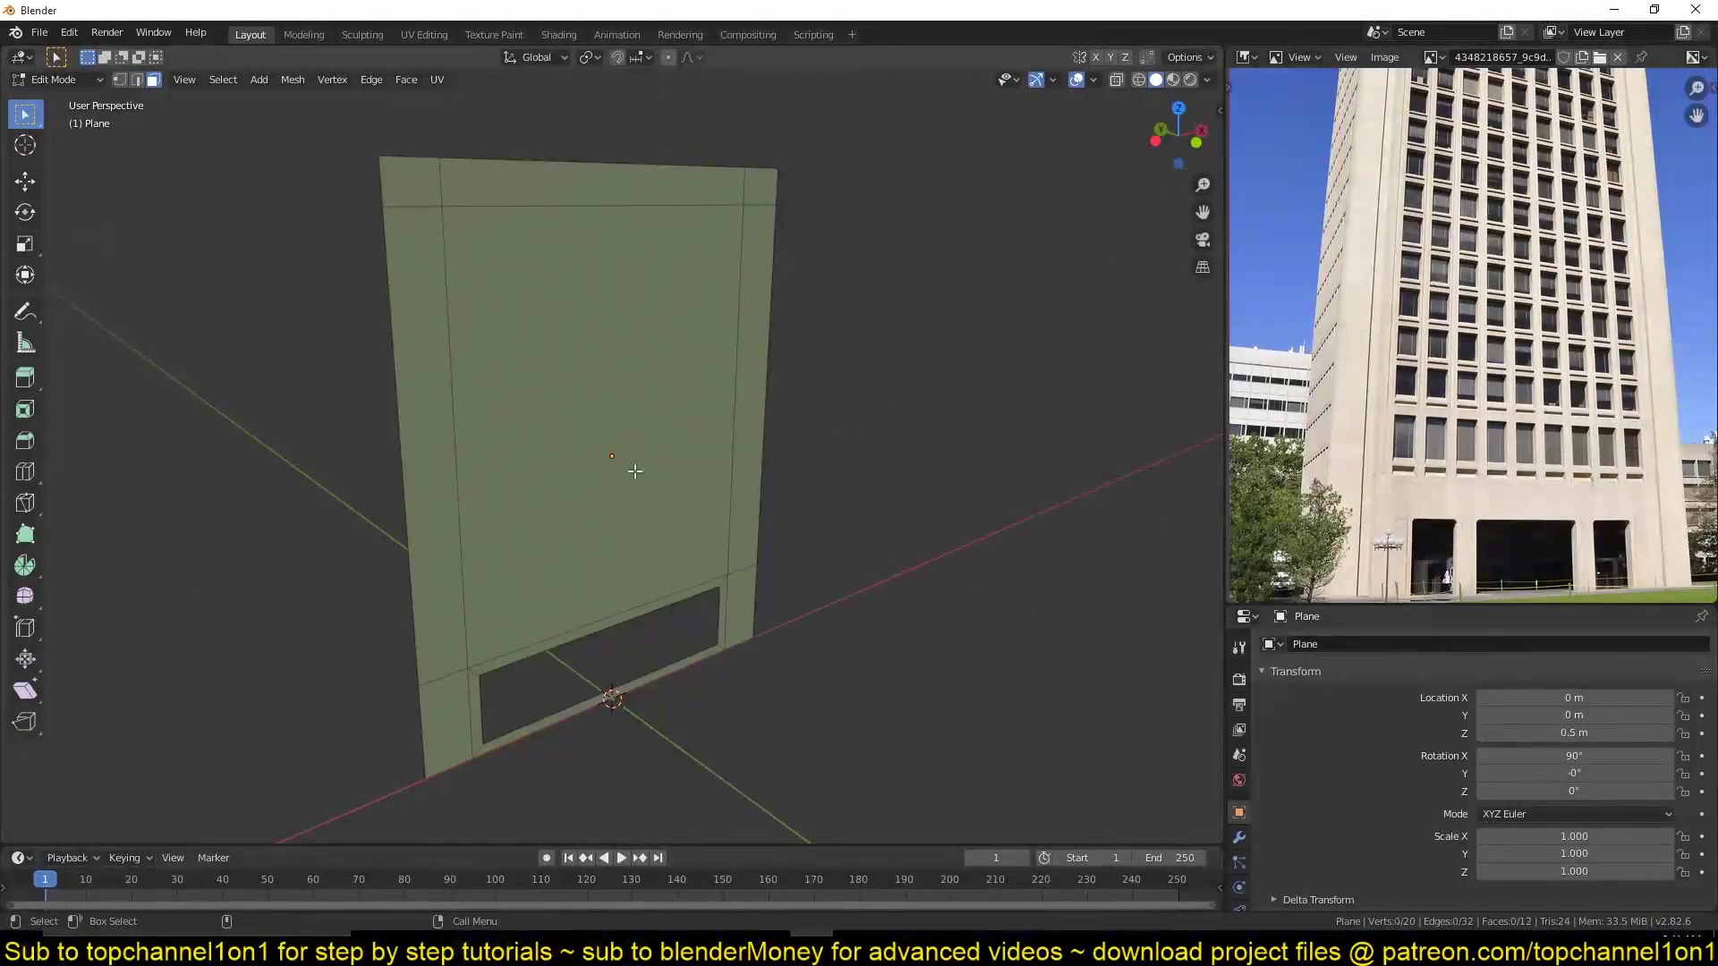
{"action": "left_click", "coordinate": [719, 472]}
{"action": "key", "text": "x"}
{"action": "key", "text": "KP_1"}
{"action": "key", "text": "1"}
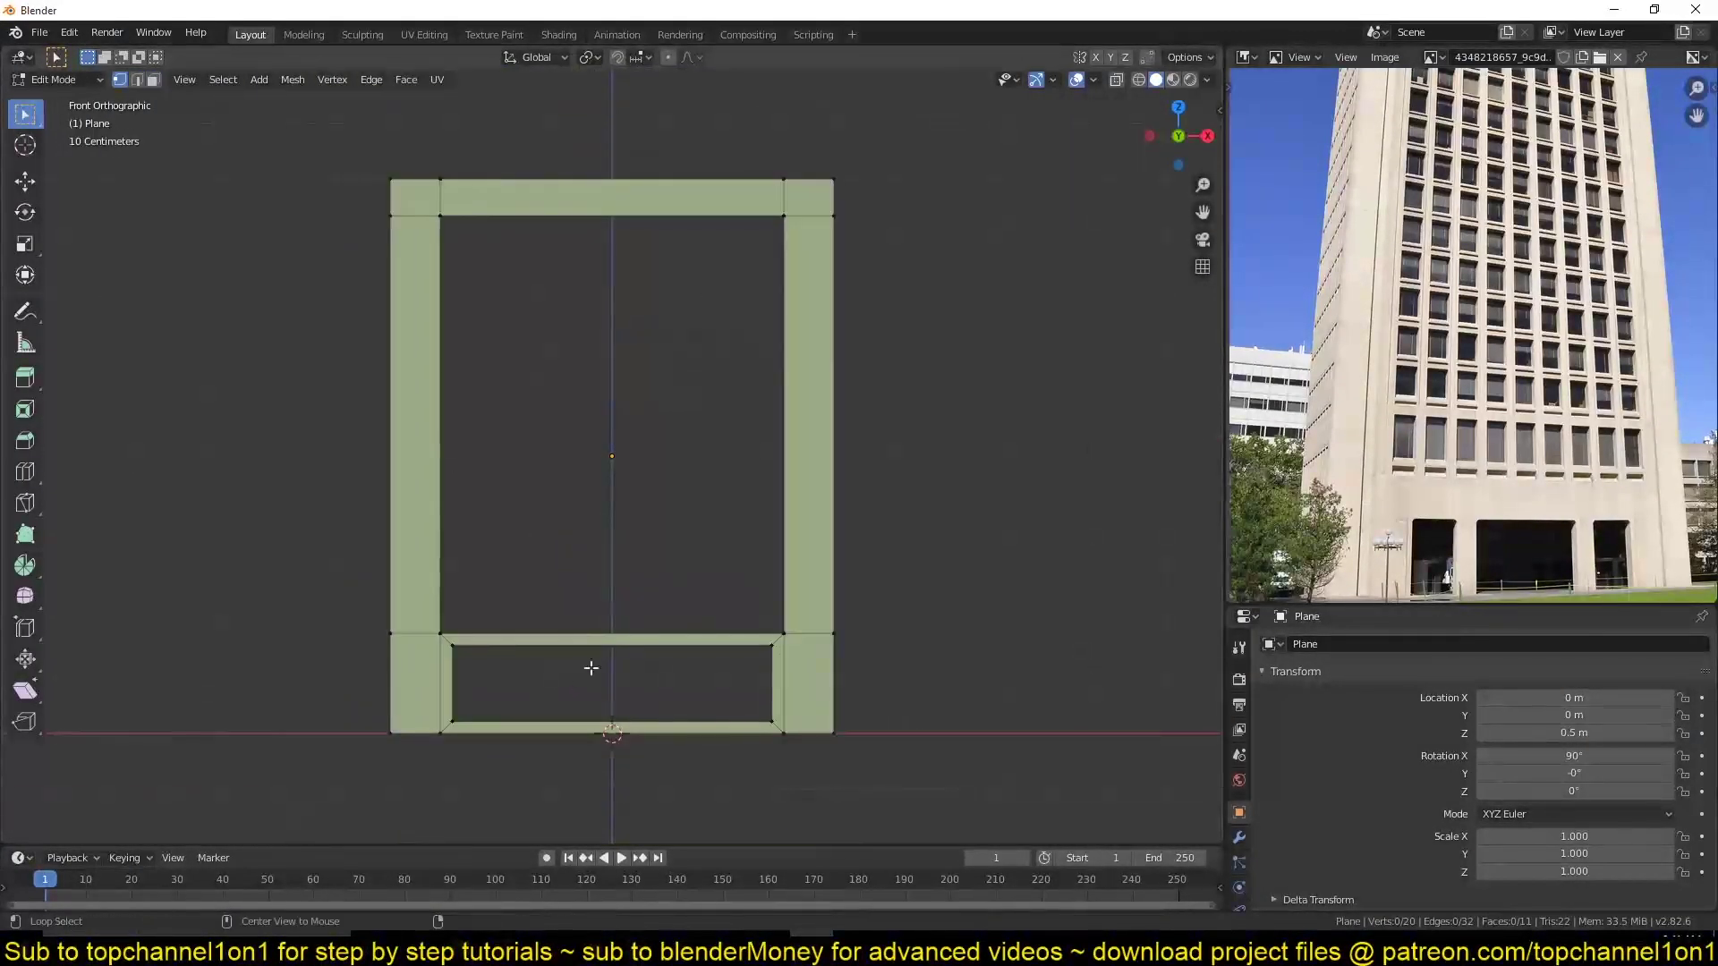
{"action": "key", "text": "x"}
Add a Solidify modifier and thicken the frame to 0.065 m.
{"action": "left_click", "coordinate": [487, 683]}
{"action": "key", "text": "Tab"}
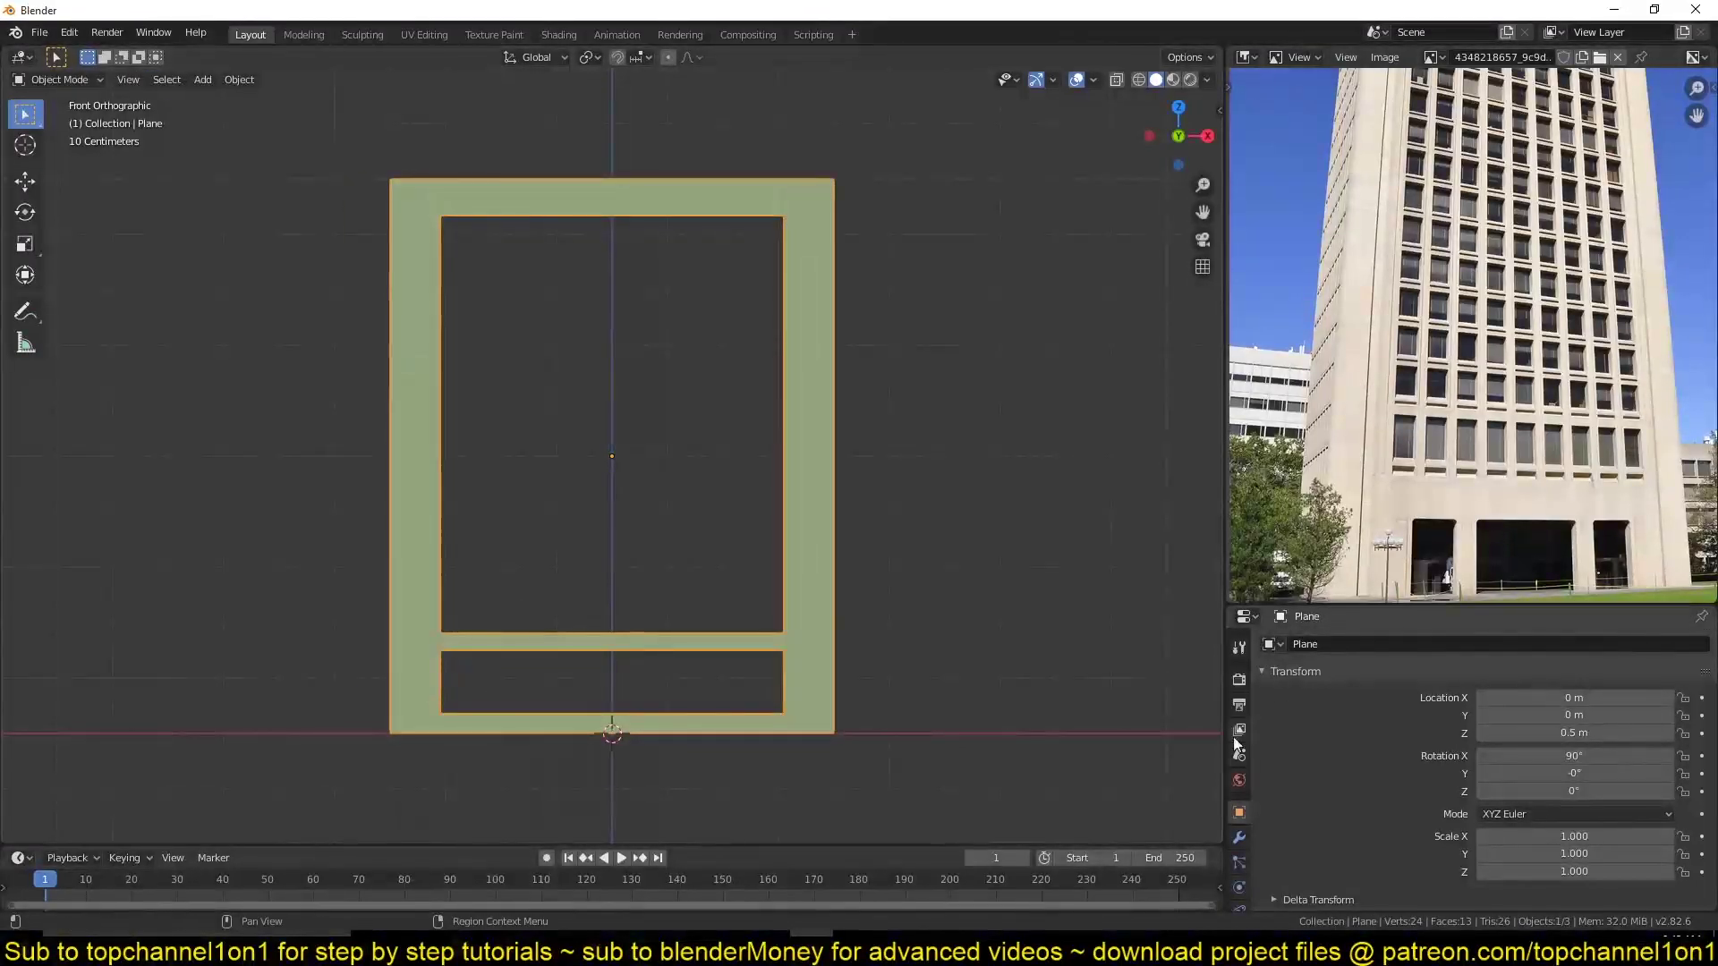
{"action": "left_click", "coordinate": [1345, 644]}
{"action": "left_click", "coordinate": [1329, 578]}
{"action": "left_click_drag", "start_coordinate": [1378, 742], "coordinate": [1414, 742]}
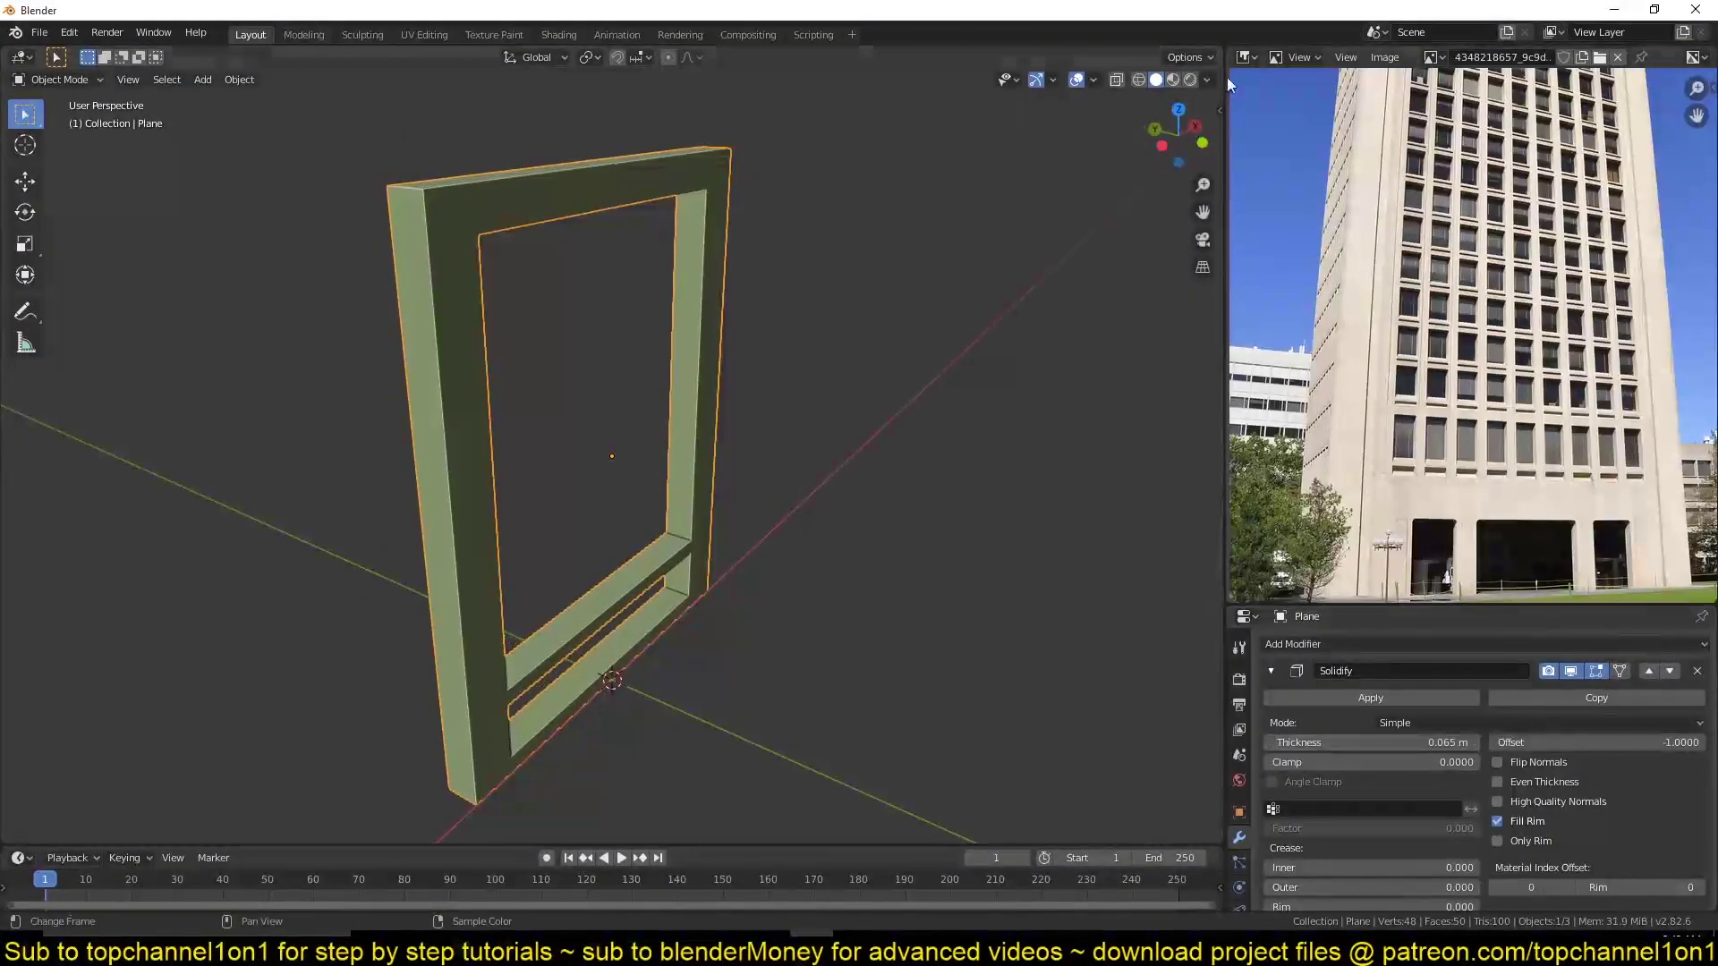
Inspect the thickened frame from front and orbit views in wireframe, and reset its origin.
{"action": "key", "text": "Tab"}
{"action": "key", "text": "KP_1"}
{"action": "key", "text": "Tab"}
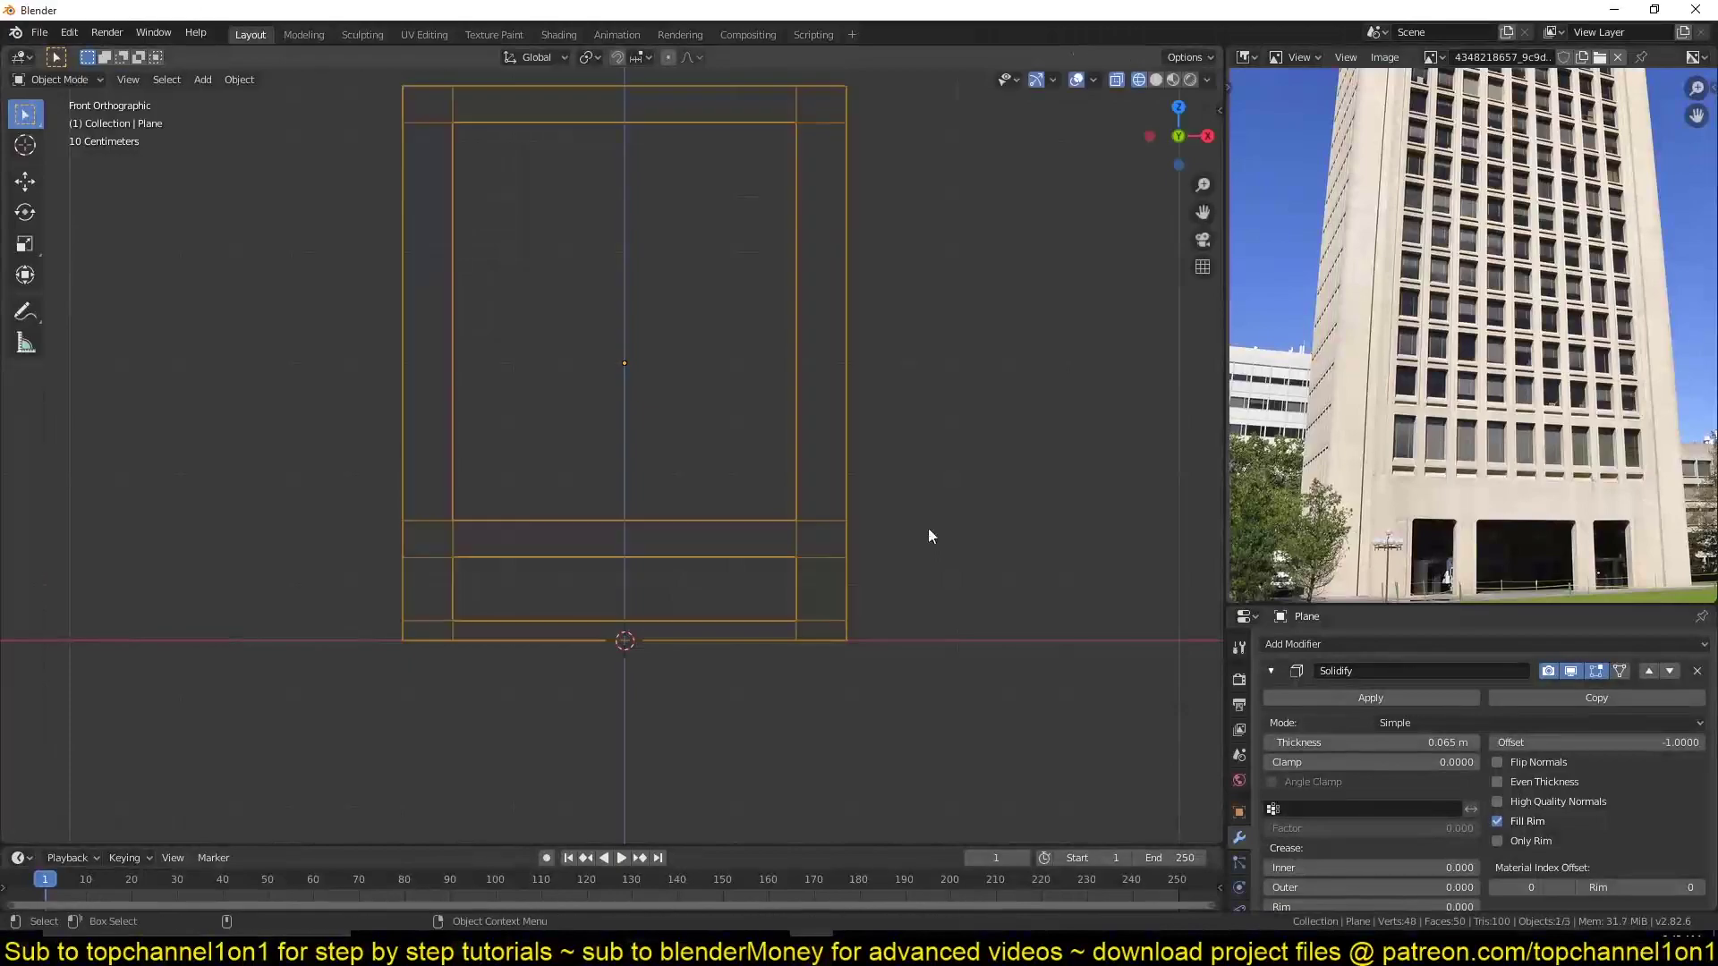
{"action": "mouse_move", "coordinate": [927, 531]}
{"action": "middle_mouse_down"}
{"action": "mouse_move", "coordinate": [809, 571]}
{"action": "mouse_move", "coordinate": [847, 616]}
{"action": "mouse_move", "coordinate": [809, 544]}
{"action": "middle_mouse_up"}
{"action": "key", "text": "KP_1"}
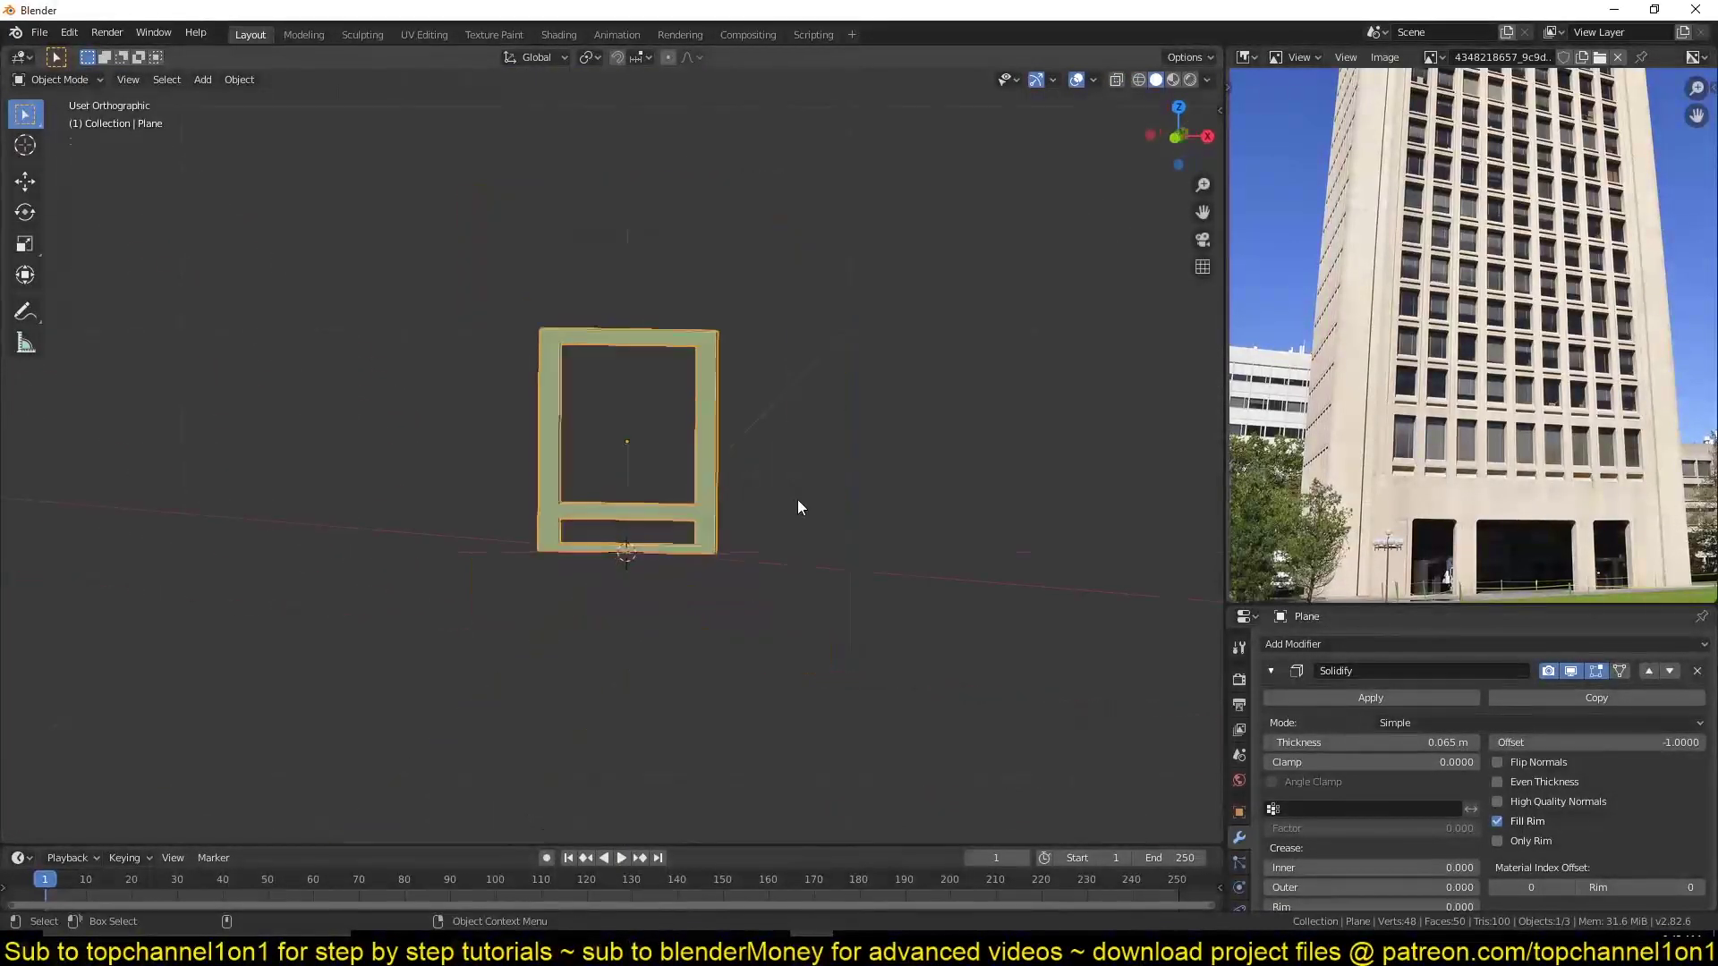
{"action": "key", "text": "Tab"}
{"action": "key", "text": "shift+z"}
{"action": "key", "text": "Tab"}
{"action": "right_click", "coordinate": [779, 353]}
{"action": "key", "text": "Escape"}
Save the file as building.blend.
{"action": "key", "text": "ctrl+shift+s"}
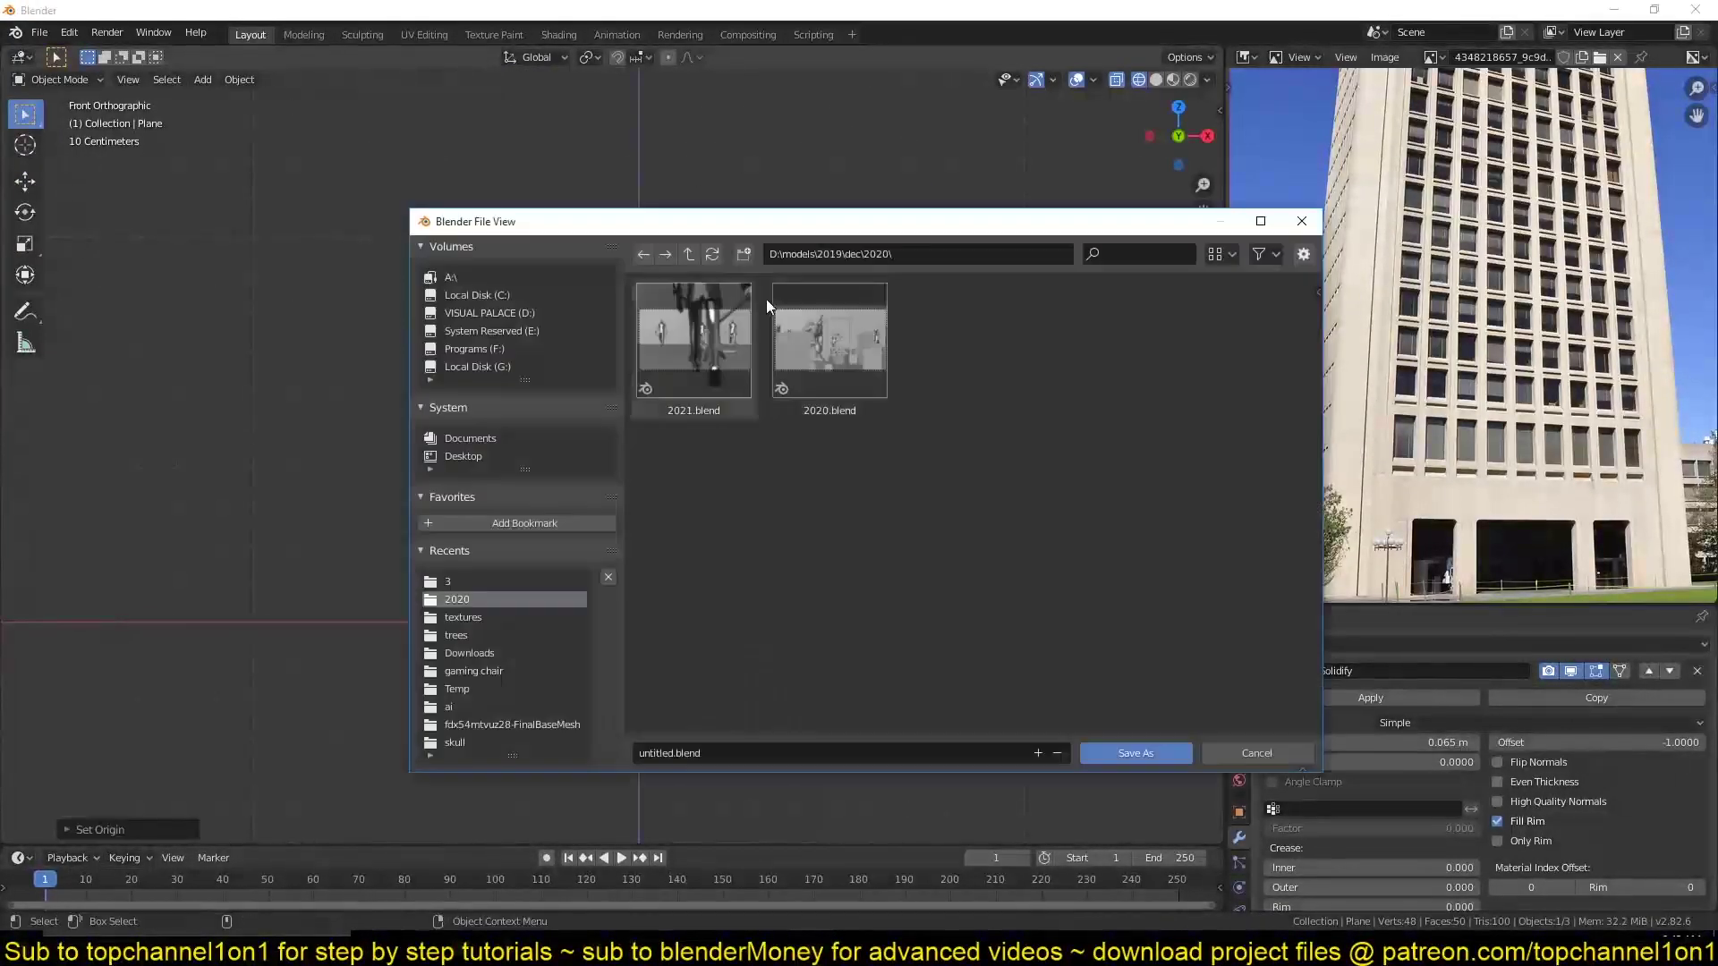
{"action": "left_click", "coordinate": [689, 255]}
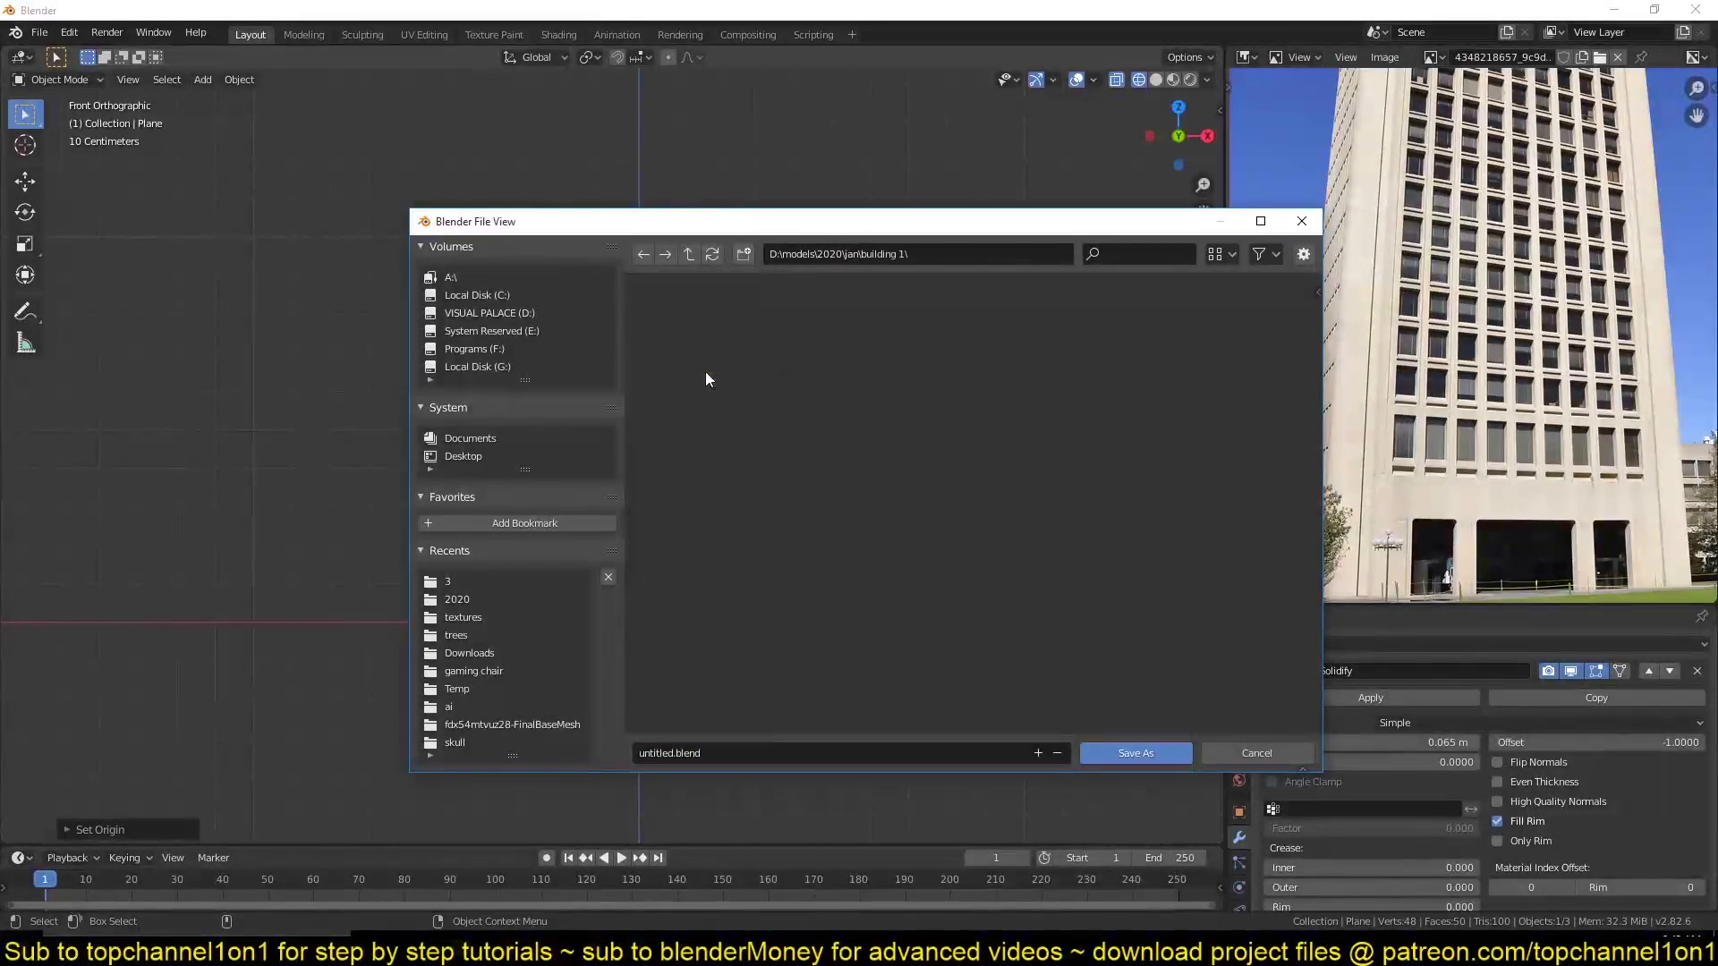
{"action": "type", "text": "building"}
{"action": "key", "text": "Return"}
{"action": "left_click", "coordinate": [1343, 644]}
Add an Array modifier and move the frame's left side inward.
{"action": "left_click", "coordinate": [1320, 299]}
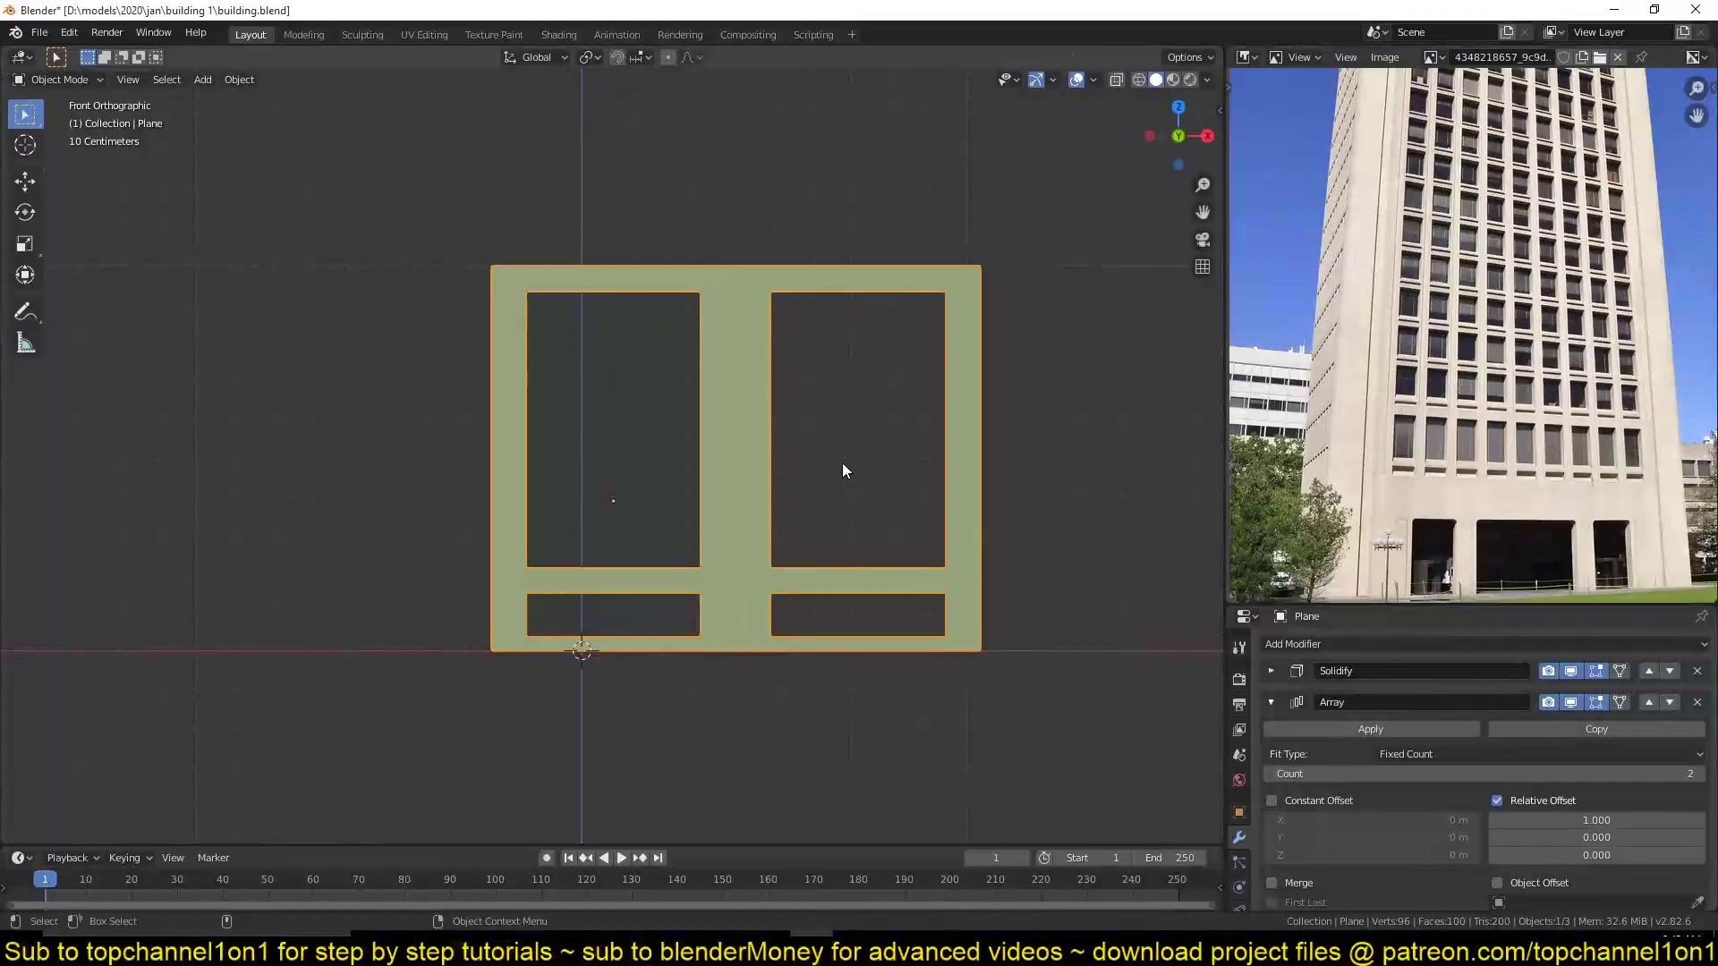
{"action": "key", "text": "Tab"}
{"action": "key", "text": "b"}
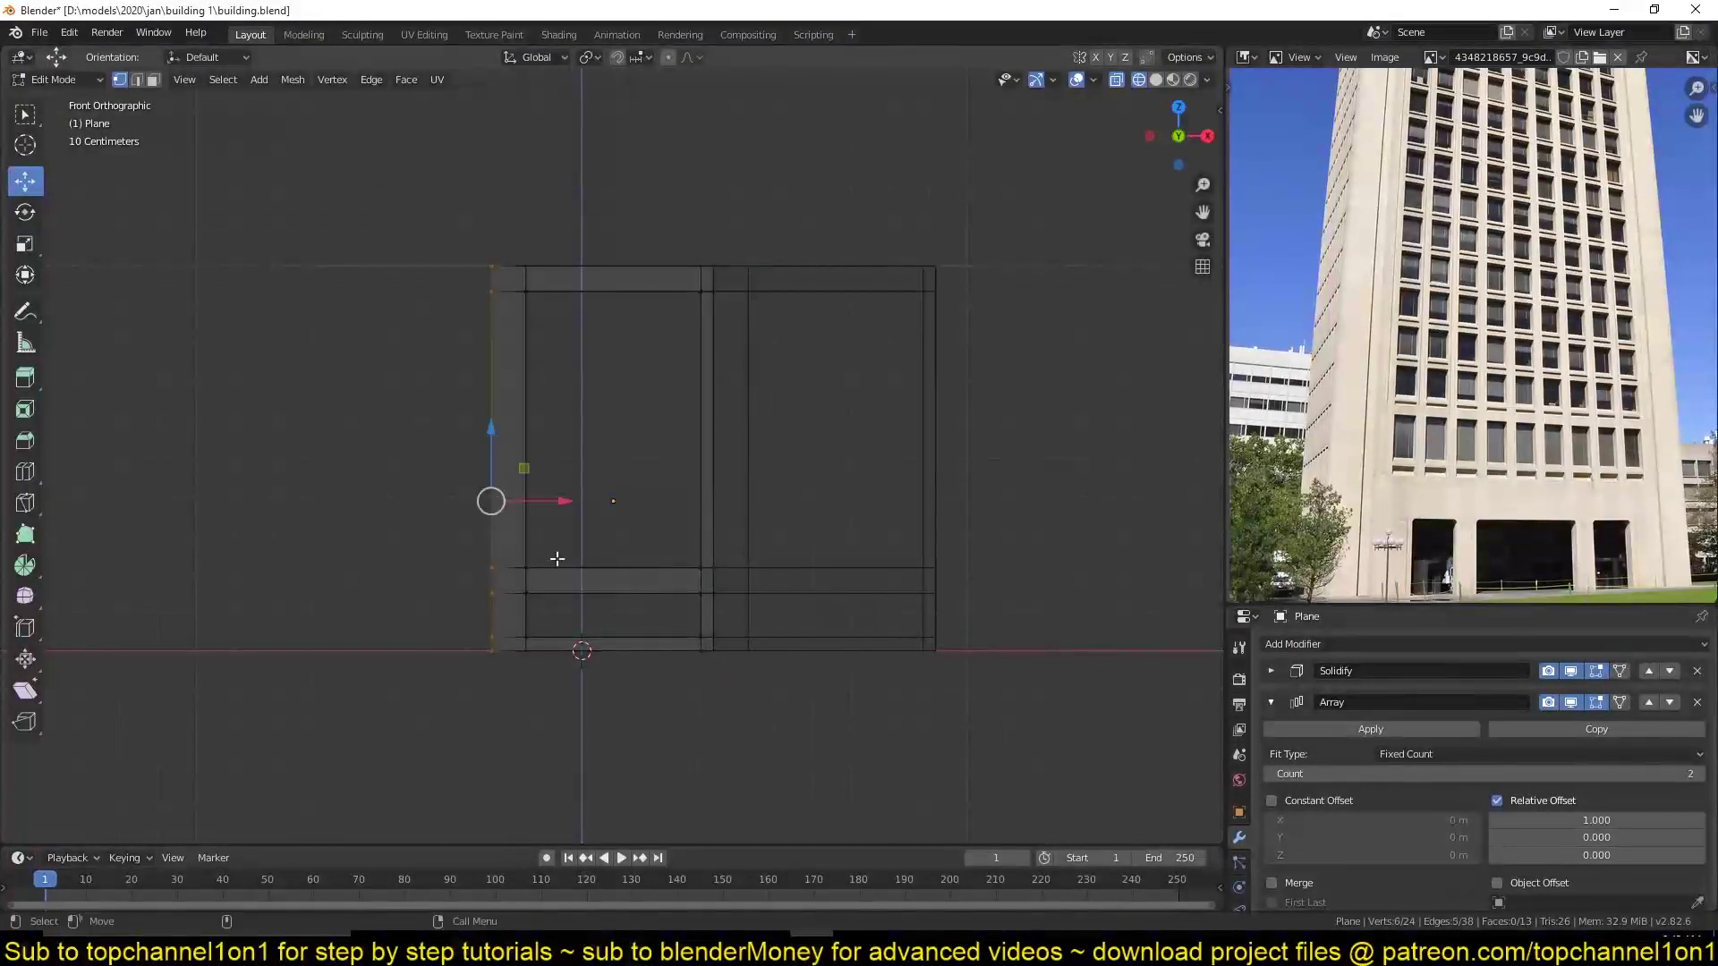
{"action": "left_click", "coordinate": [583, 503]}
{"action": "key", "text": "Tab"}
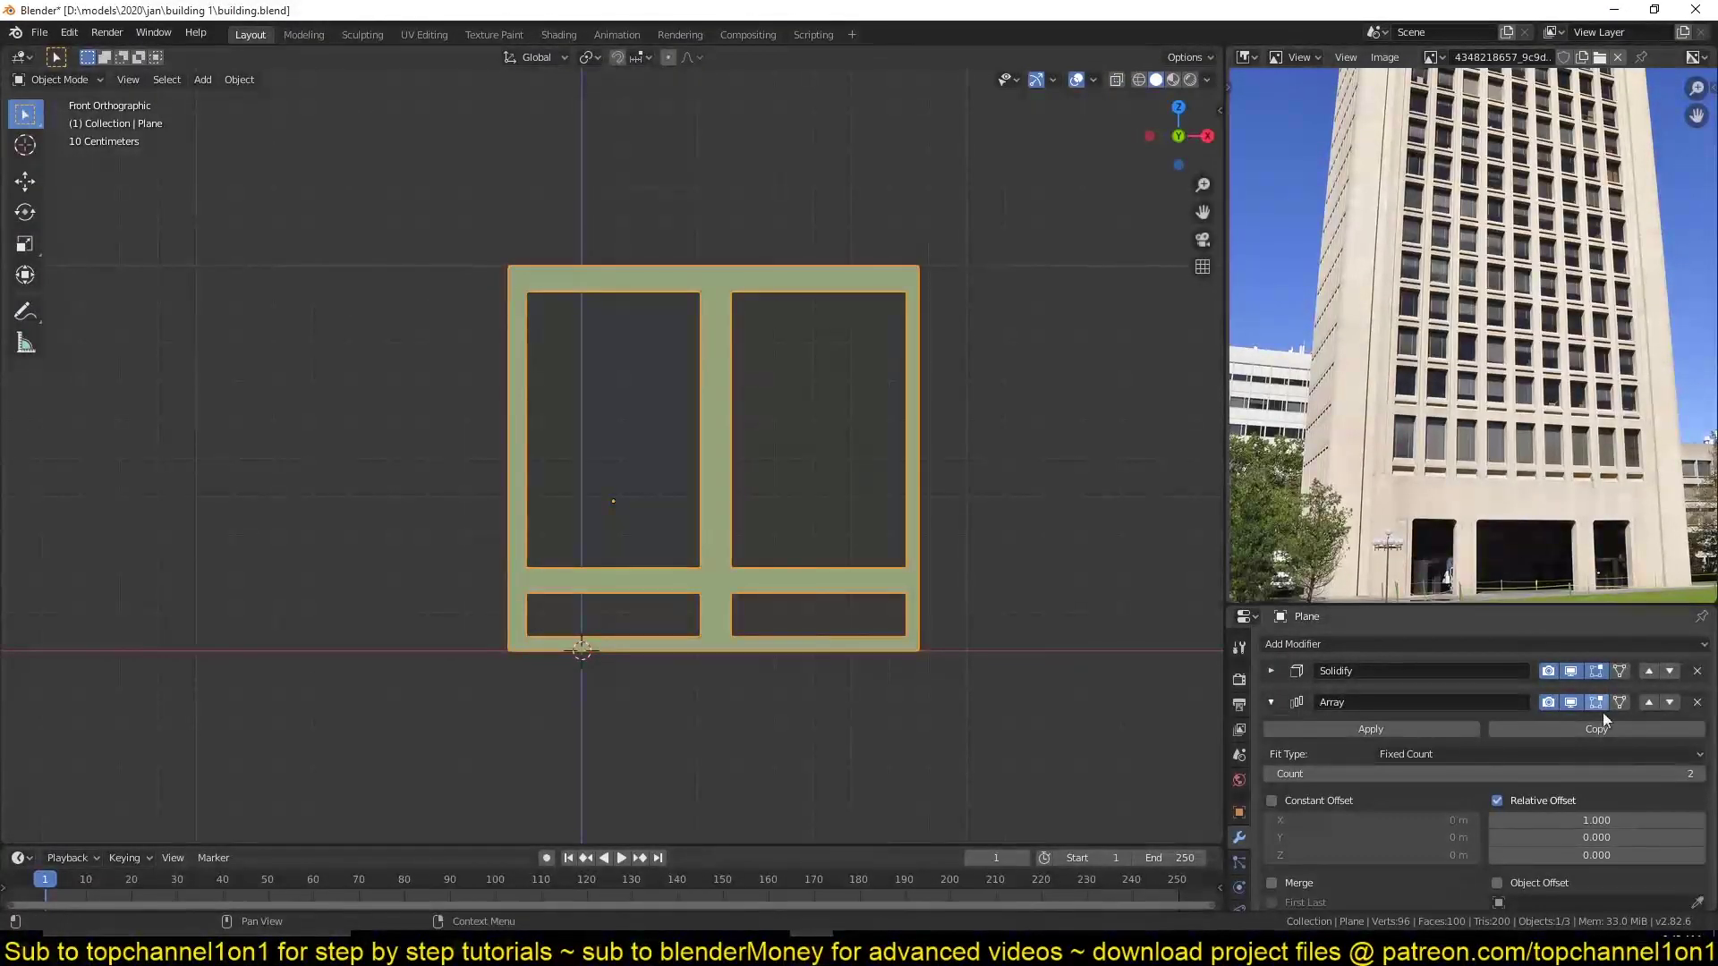
Raise the Array count to six and scale the window row down.
{"action": "left_click_drag", "start_coordinate": [1476, 774], "coordinate": [1539, 774]}
{"action": "scroll", "coordinate": [836, 563], "scroll_direction": "down", "scroll_amount": 4}
{"action": "scroll", "coordinate": [836, 556], "scroll_direction": "up", "scroll_amount": 3}
{"action": "key", "text": "s"}
{"action": "left_click", "coordinate": [663, 603]}
Loop-cut across the lower panel of the window frame.
{"action": "middle_click_drag", "start_coordinate": [812, 603], "coordinate": [852, 512]}
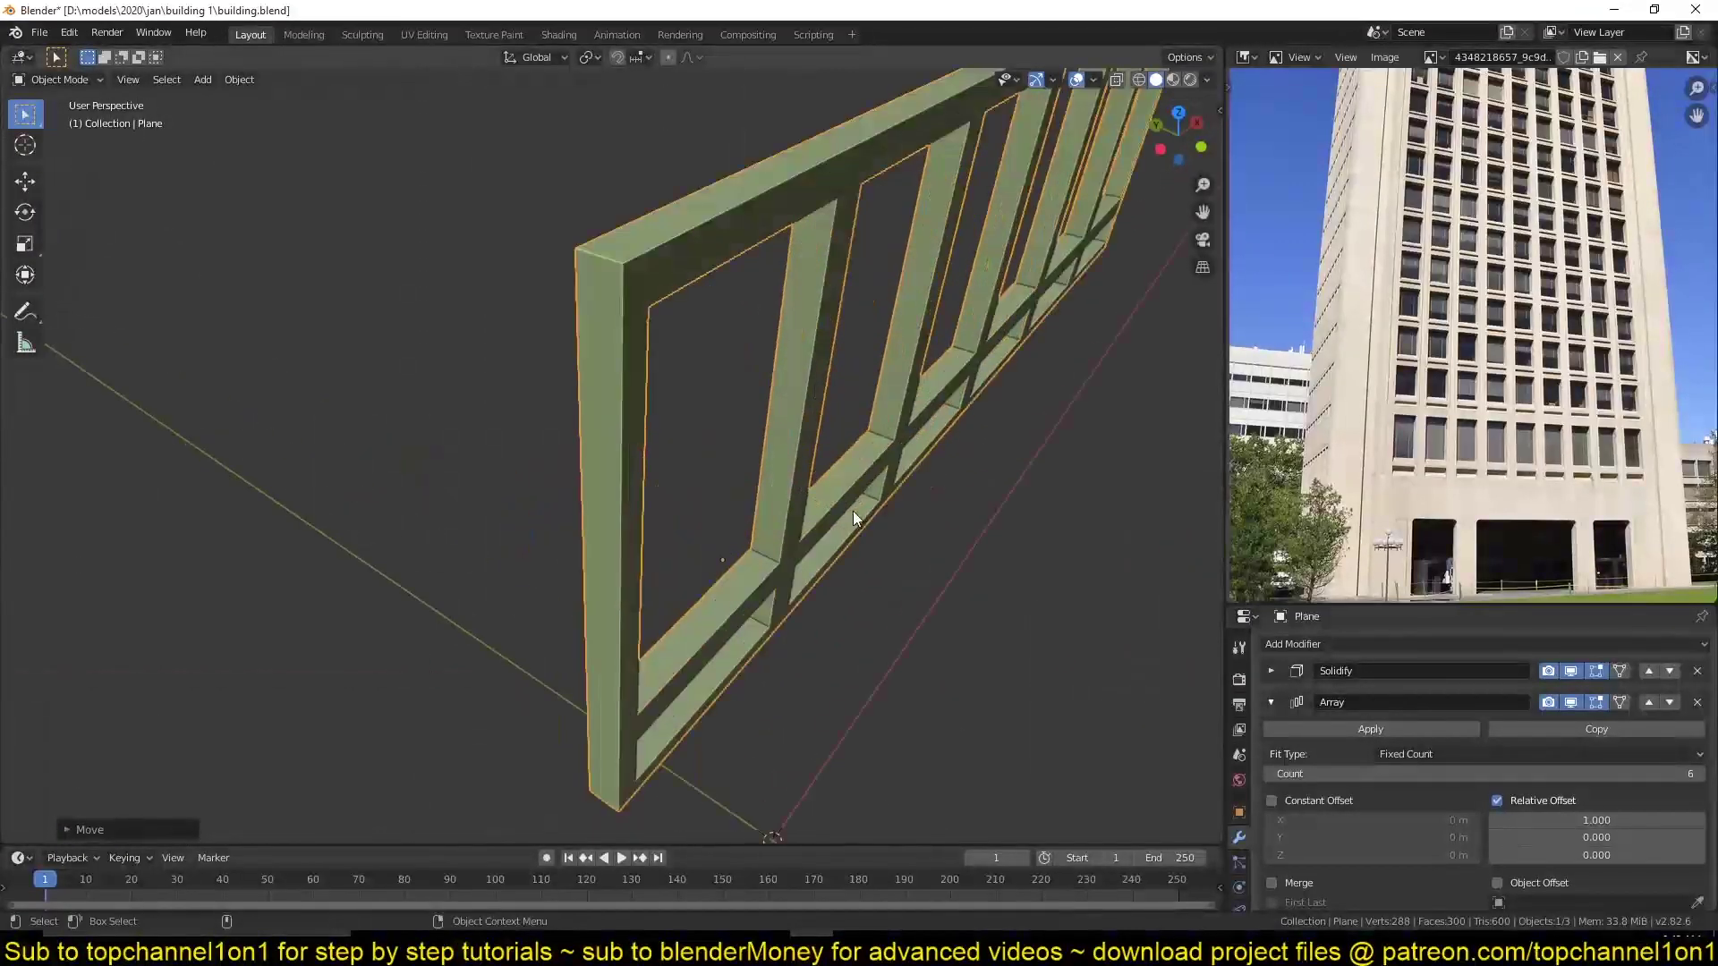
{"action": "key", "text": "Tab"}
{"action": "middle_click_drag", "start_coordinate": [614, 698], "coordinate": [824, 575]}
{"action": "left_click", "coordinate": [784, 484]}
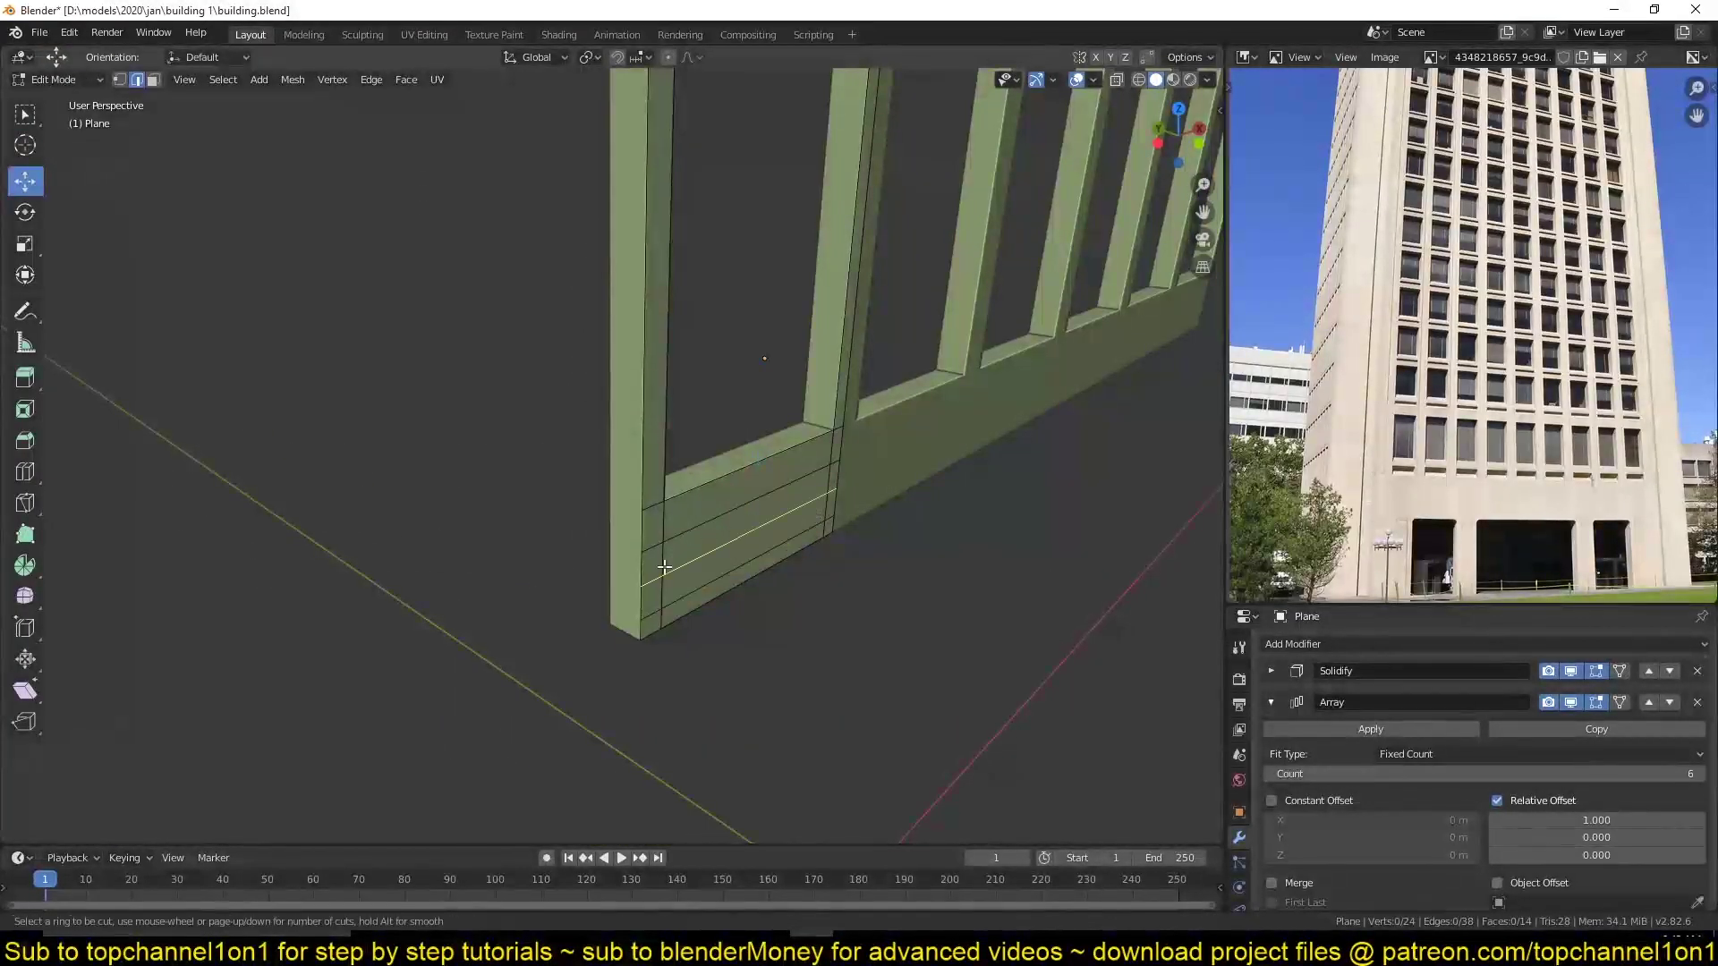
{"action": "mouse_move", "coordinate": [968, 397]}
{"action": "middle_mouse_down"}
{"action": "mouse_move", "coordinate": [805, 501]}
{"action": "mouse_move", "coordinate": [842, 465]}
{"action": "mouse_move", "coordinate": [881, 508]}
{"action": "middle_mouse_up"}
{"action": "key", "text": "Tab"}
Inset the lower panel faces into a recessed panel and save the file.
{"action": "scroll", "coordinate": [850, 444], "scroll_direction": "down", "scroll_amount": 3}
{"action": "key", "text": "KP_1"}
{"action": "scroll", "coordinate": [823, 501], "scroll_direction": "down", "scroll_amount": 2}
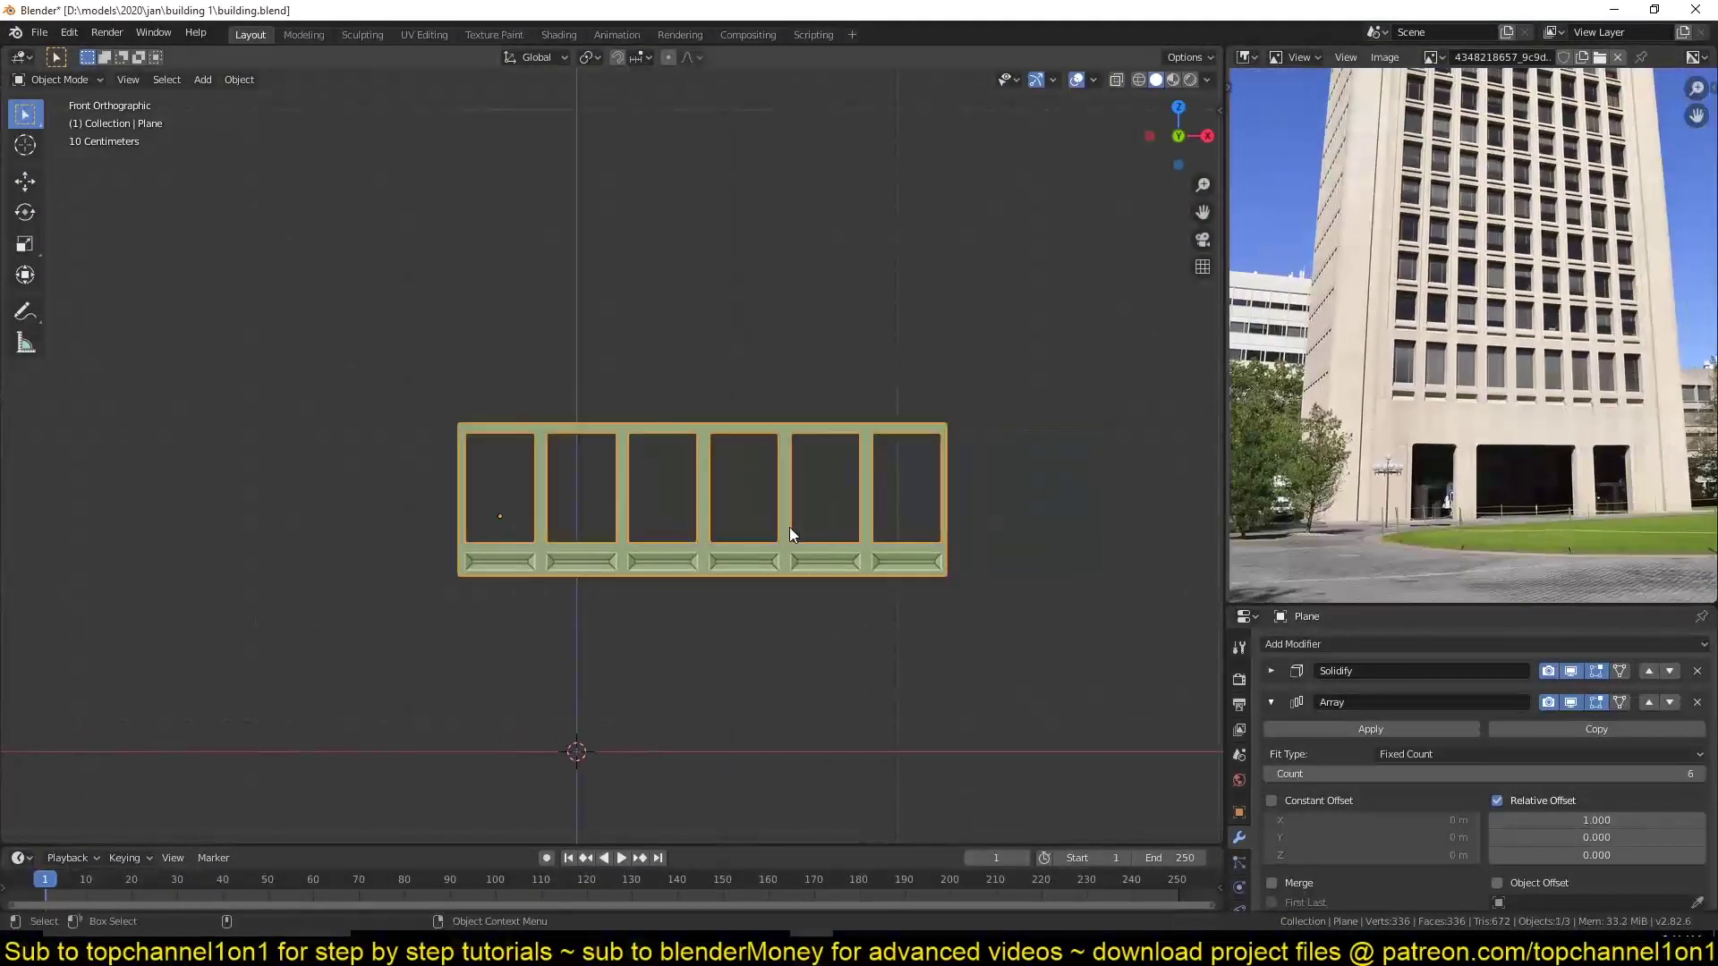
{"action": "key", "text": "Tab"}
{"action": "scroll", "coordinate": [349, 496], "scroll_direction": "up", "scroll_amount": 5}
{"action": "scroll", "coordinate": [349, 497], "scroll_direction": "up", "scroll_amount": 2}
{"action": "key", "text": "Tab"}
{"action": "key", "text": "ctrl+s"}
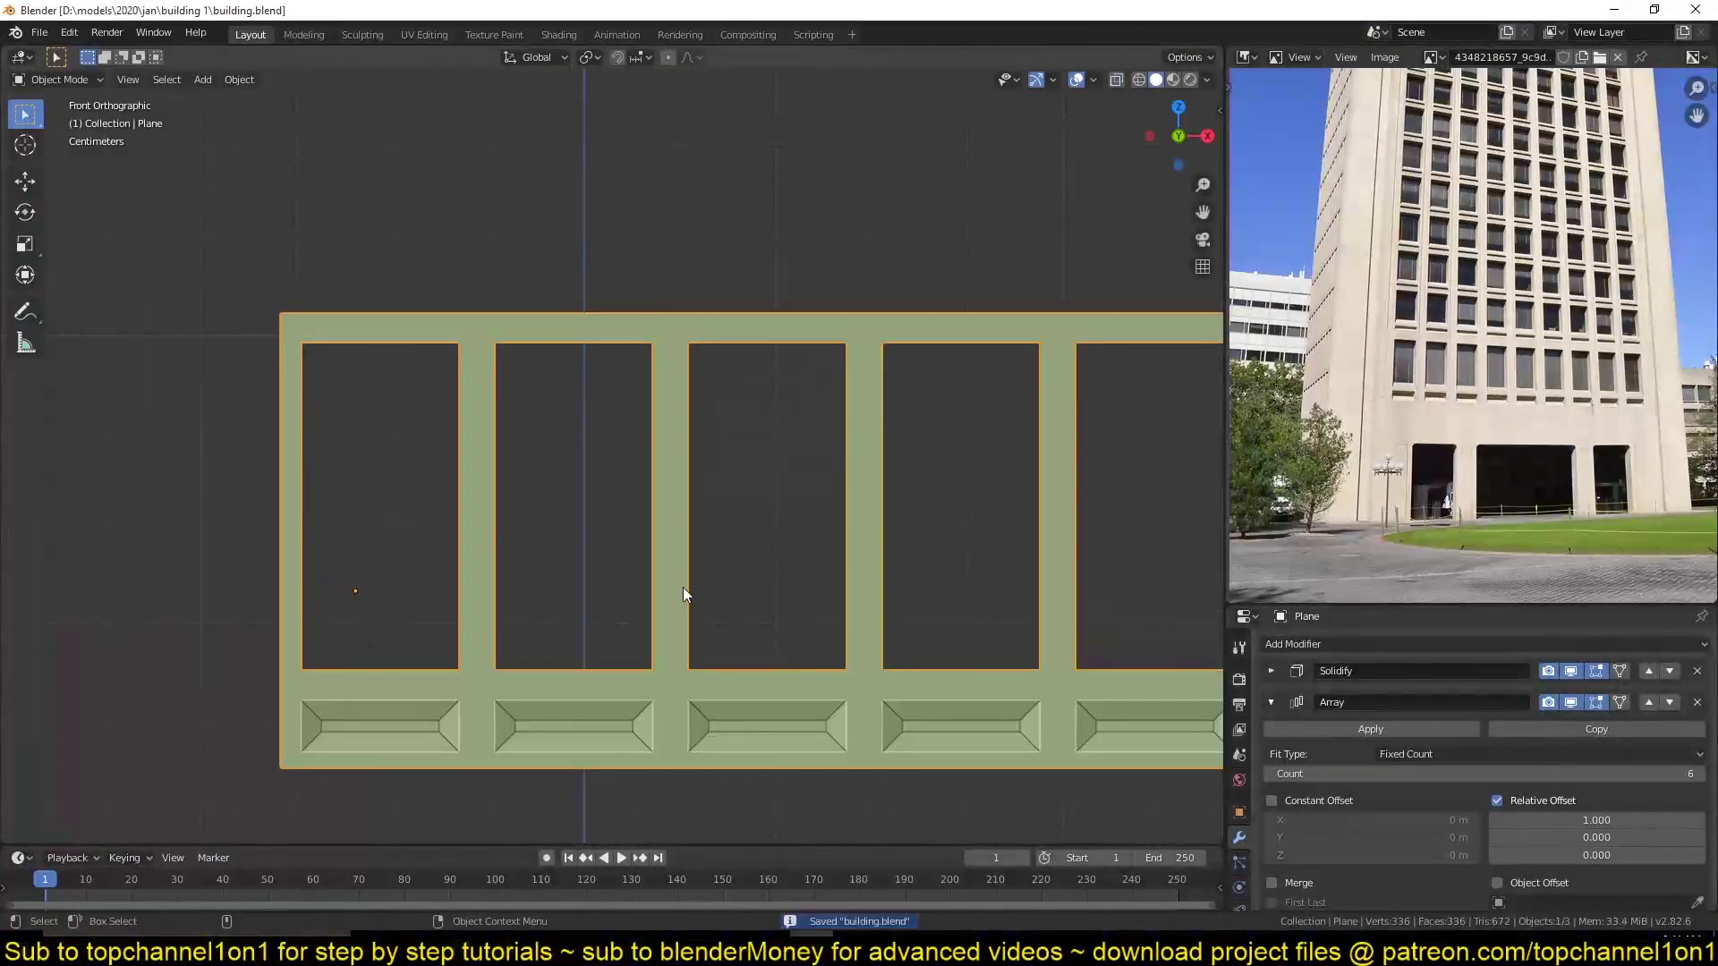
Set the Array count to nine windows and duplicate the Array modifier for stacking floors.
{"action": "scroll", "coordinate": [589, 448], "scroll_direction": "down", "scroll_amount": 4}
{"action": "left_click_drag", "start_coordinate": [1477, 774], "coordinate": [1521, 774]}
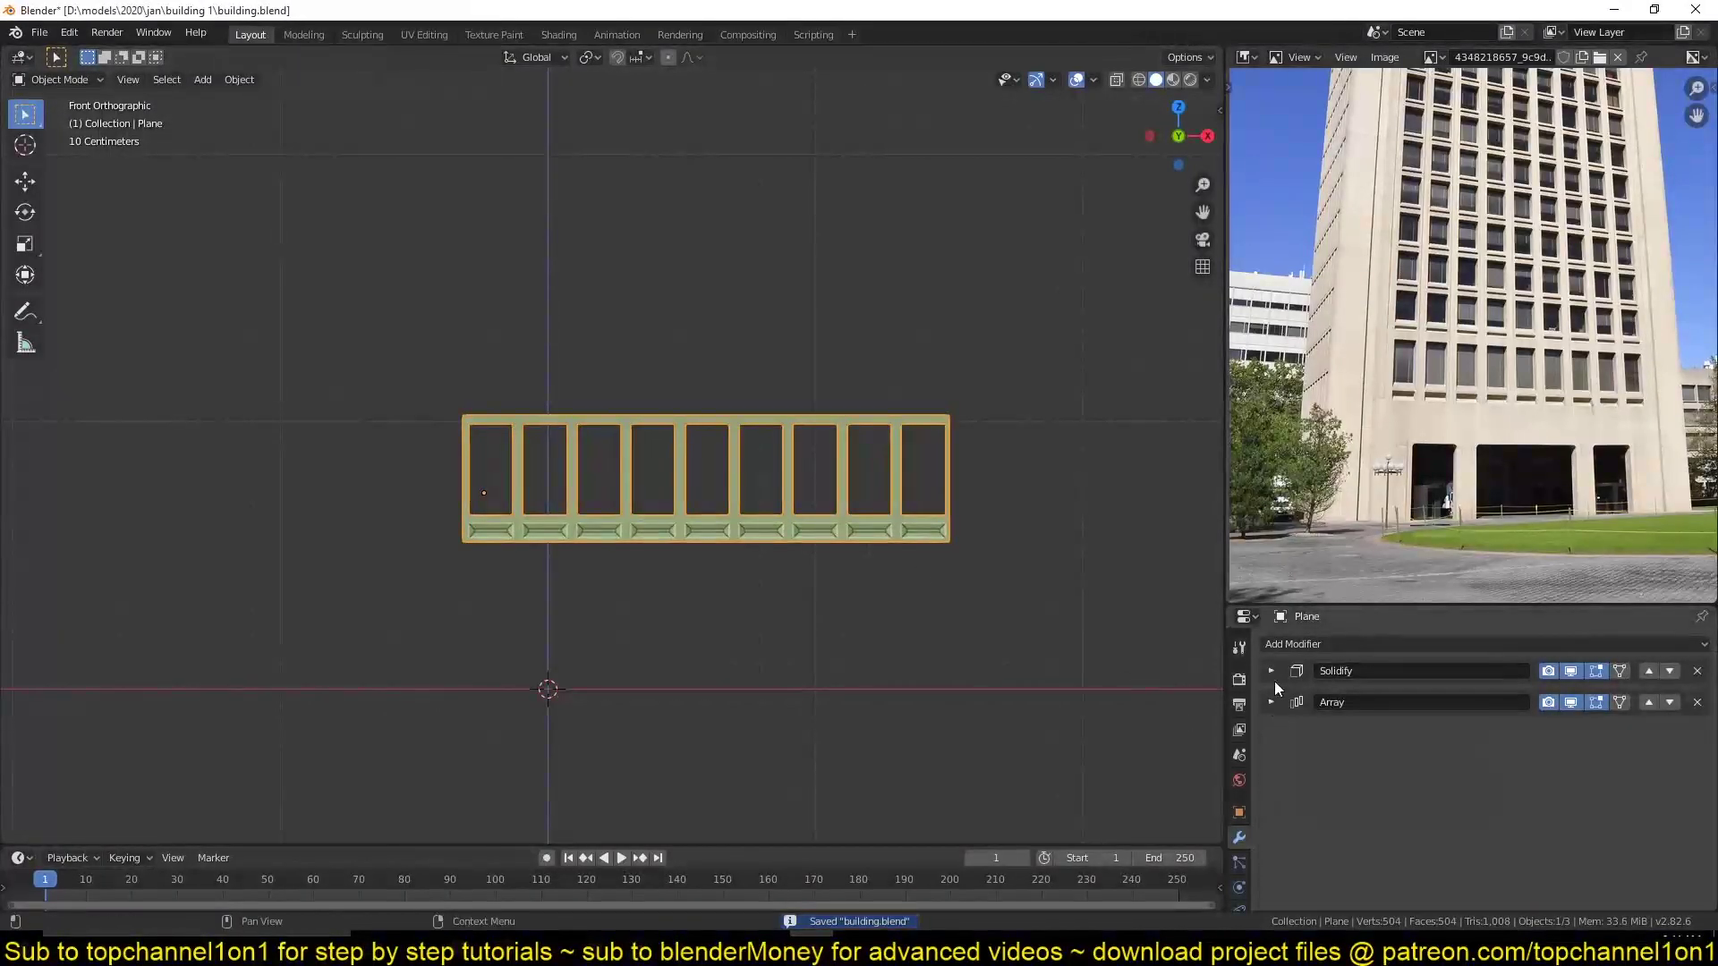
{"action": "left_click", "coordinate": [1597, 729]}
{"action": "left_click", "coordinate": [1270, 703]}
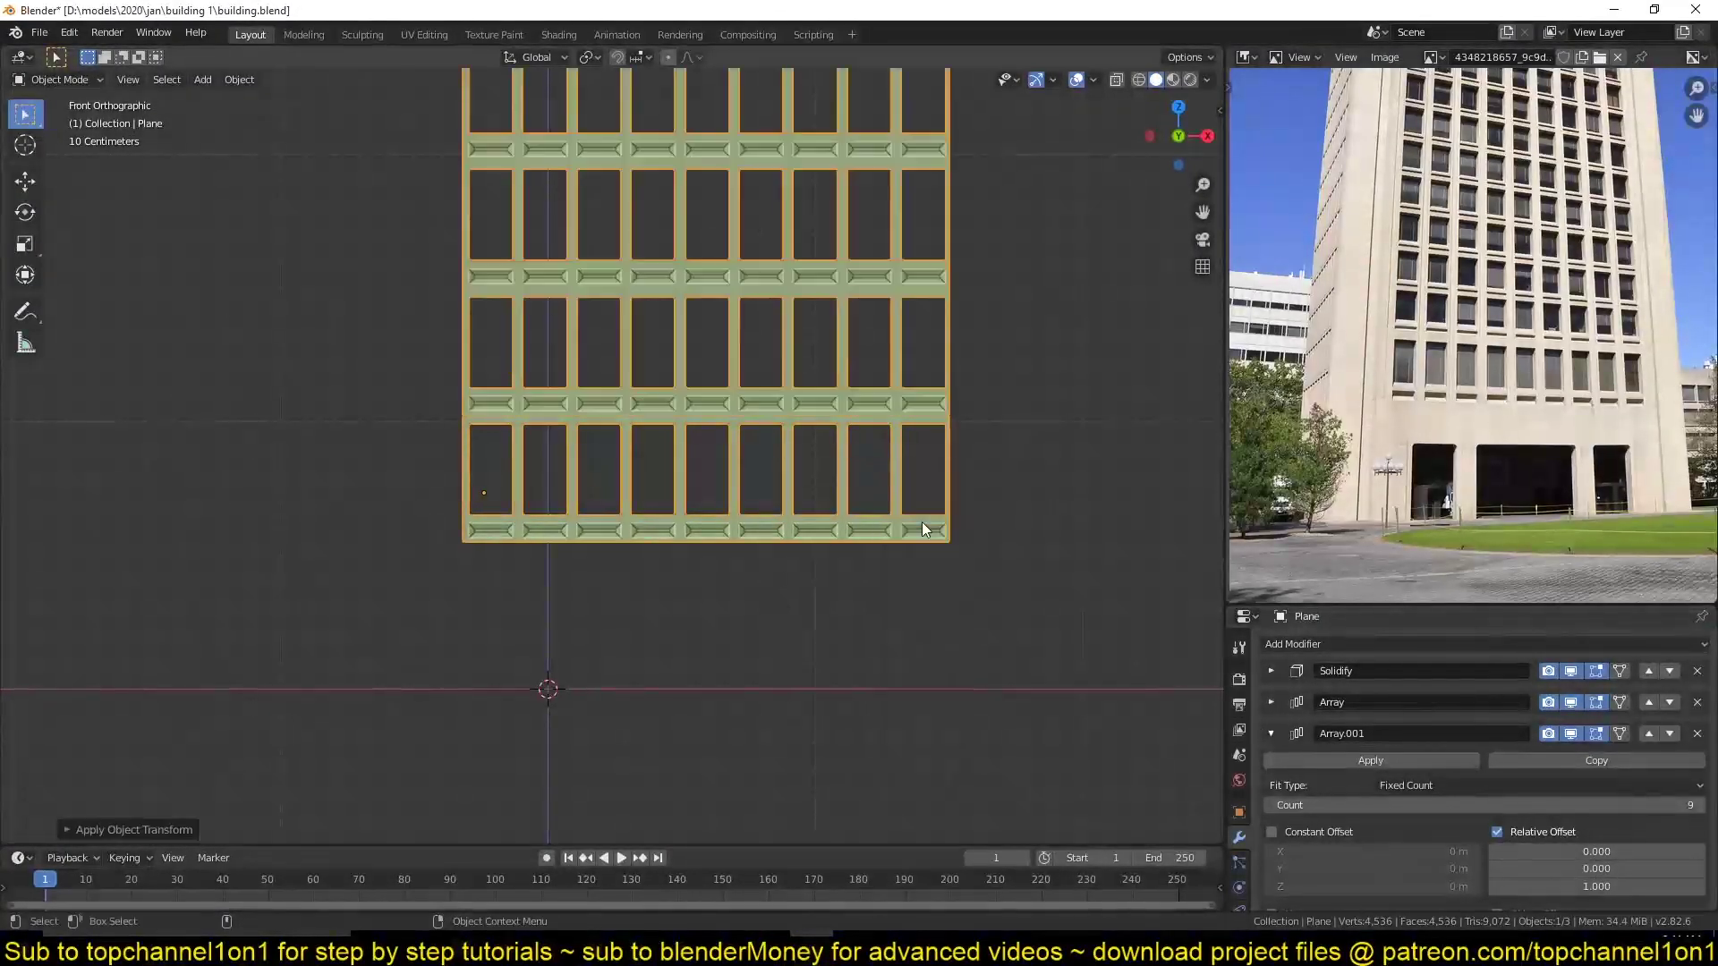
Raise the Solidify thickness of the facade and save.
{"action": "key", "text": "ctrl+s"}
{"action": "mouse_move", "coordinate": [751, 581]}
{"action": "middle_mouse_down"}
{"action": "mouse_move", "coordinate": [743, 377]}
{"action": "mouse_move", "coordinate": [786, 417]}
{"action": "mouse_move", "coordinate": [674, 444]}
{"action": "mouse_move", "coordinate": [542, 410]}
{"action": "mouse_move", "coordinate": [605, 478]}
{"action": "mouse_move", "coordinate": [689, 476]}
{"action": "mouse_move", "coordinate": [734, 419]}
{"action": "middle_mouse_up"}
{"action": "left_click", "coordinate": [1271, 671]}
{"action": "scroll", "coordinate": [627, 475], "scroll_direction": "down", "scroll_amount": 3}
{"action": "key", "text": "ctrl+s"}
Split a new area above the reference photo and make it the Outliner scene list.
{"action": "left_click", "coordinate": [734, 419]}
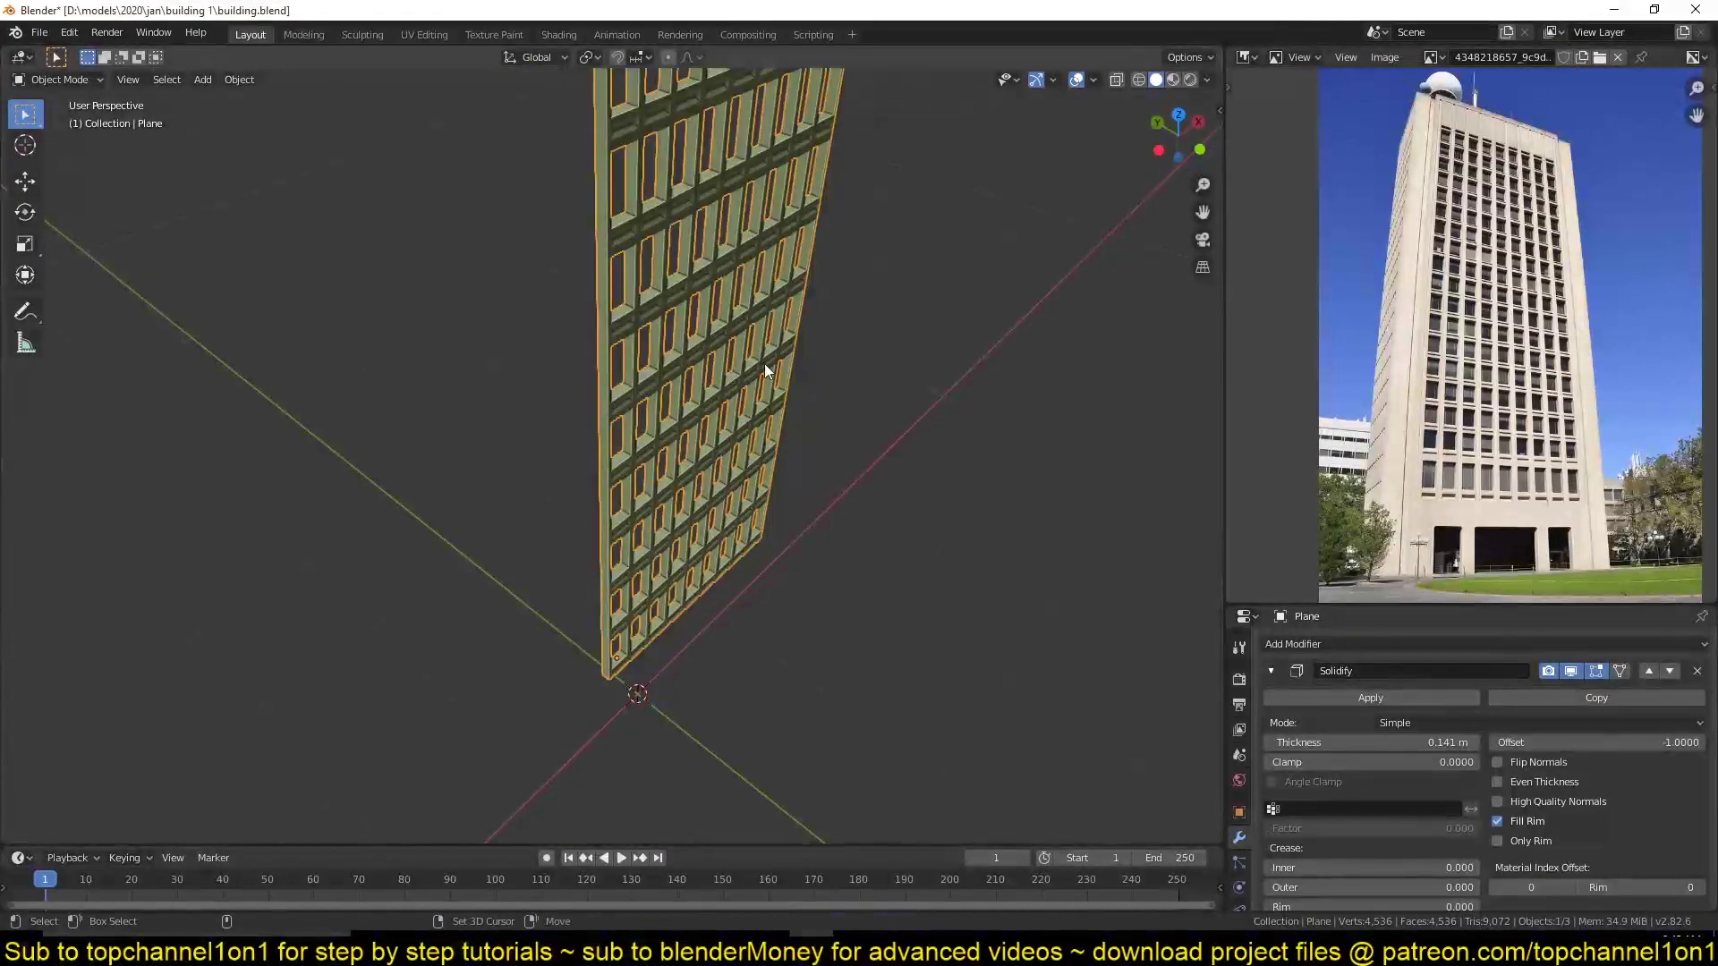
{"action": "left_click_drag", "start_coordinate": [1714, 49], "coordinate": [1682, 179]}
{"action": "left_click", "coordinate": [1244, 56]}
{"action": "left_click", "coordinate": [1158, 181]}
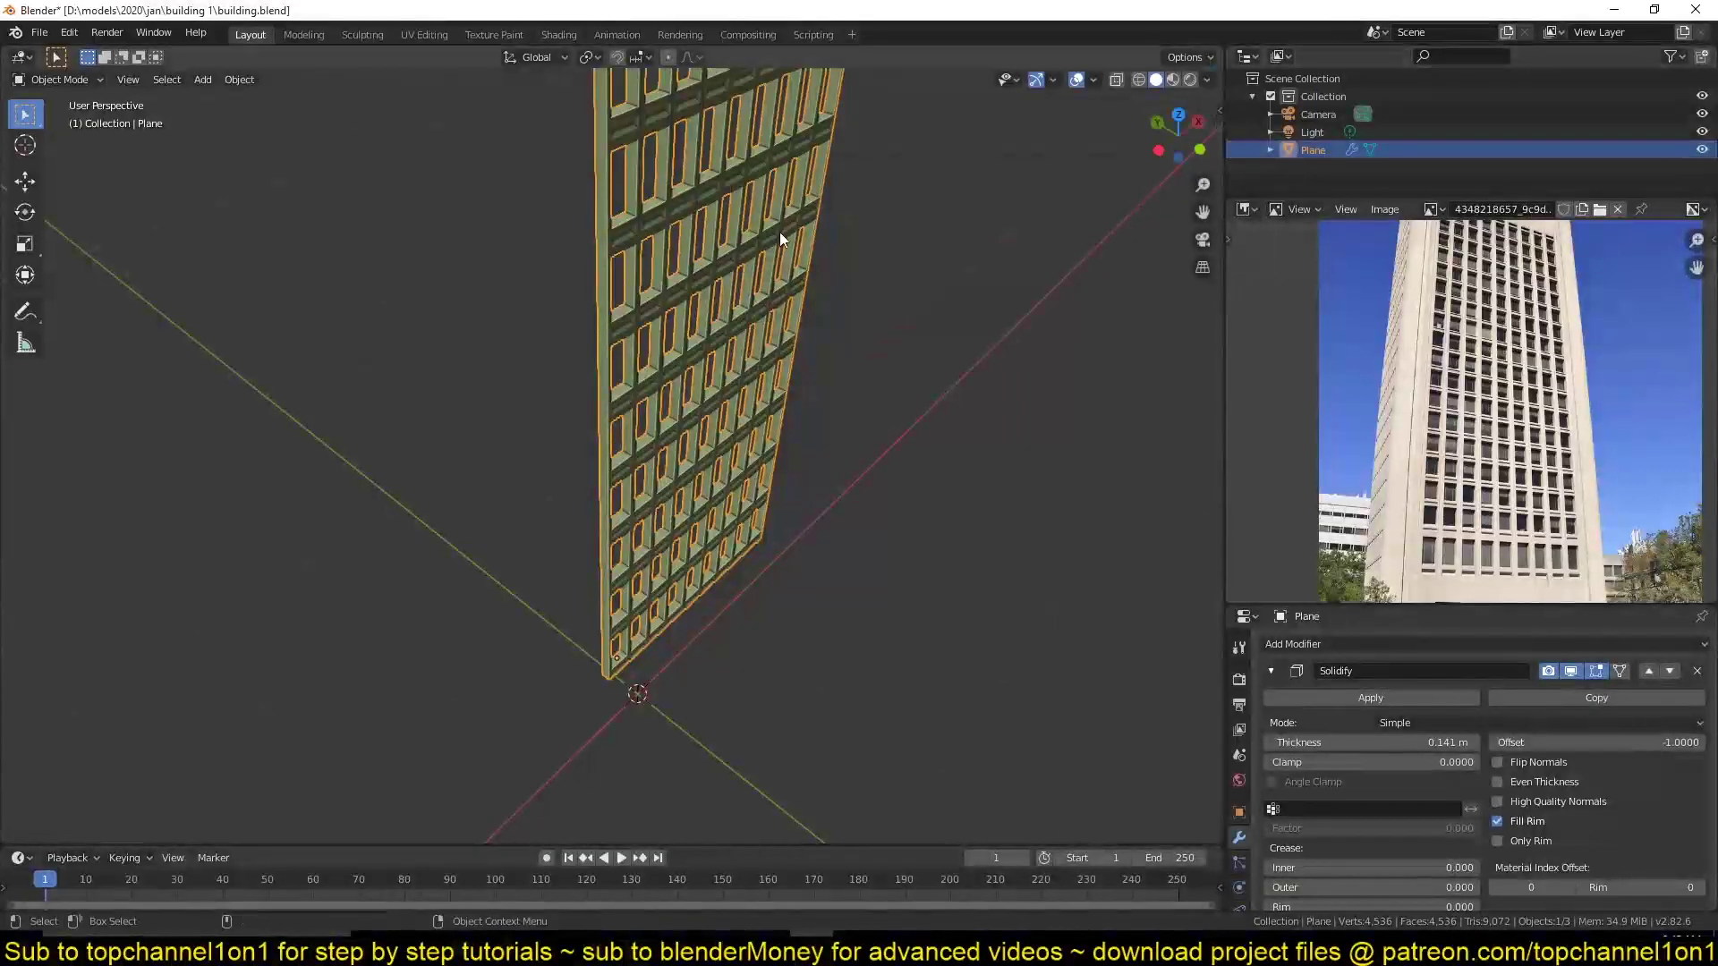
Duplicate the facade in place as a backup in a new 'extras' collection.
{"action": "key", "text": "shift+d"}
{"action": "key", "text": "Escape"}
{"action": "key", "text": "m"}
{"action": "left_click", "coordinate": [540, 320]}
{"action": "type", "text": "extras"}
{"action": "key", "text": "Return"}
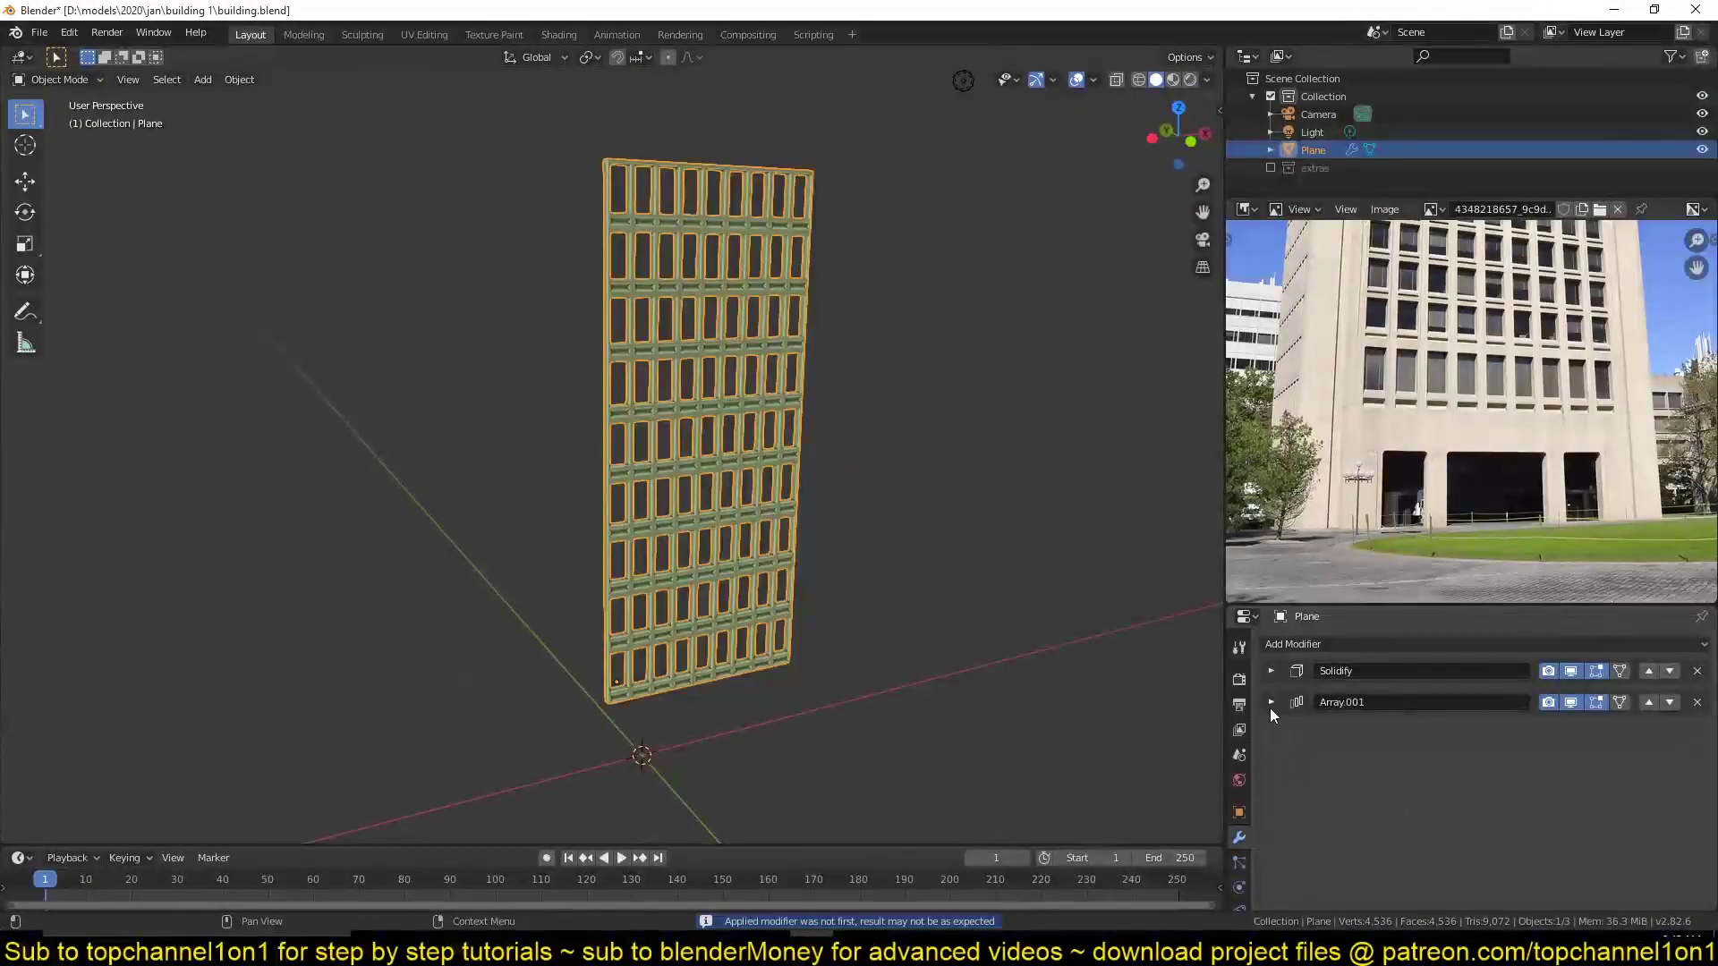
{"action": "right_click", "coordinate": [788, 702]}
Apply the vertical Array, then extrude the bottom edge loop down into a ground-floor strip.
{"action": "left_click", "coordinate": [787, 704]}
{"action": "key", "text": "Tab"}
{"action": "key", "text": "KP_1"}
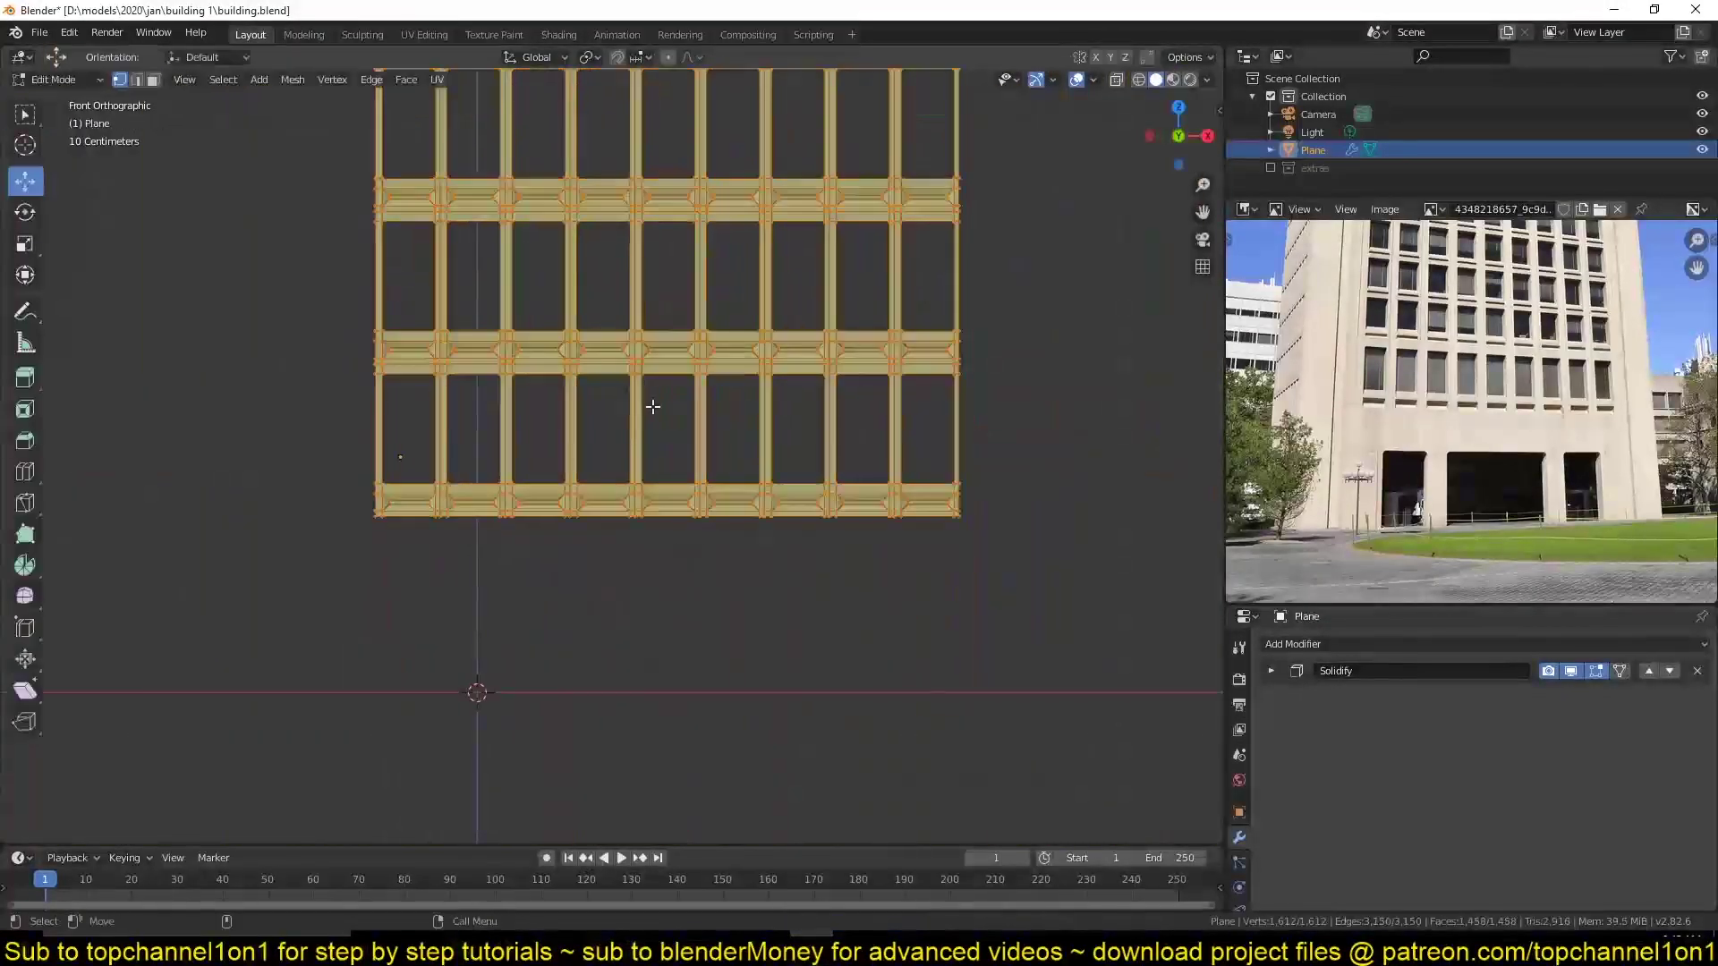
{"action": "key", "text": "alt+a"}
{"action": "scroll", "coordinate": [245, 537], "scroll_direction": "down", "scroll_amount": 2}
{"action": "left_click", "coordinate": [851, 493], "text": "alt"}
{"action": "key", "text": "e"}
{"action": "left_click", "coordinate": [851, 738]}
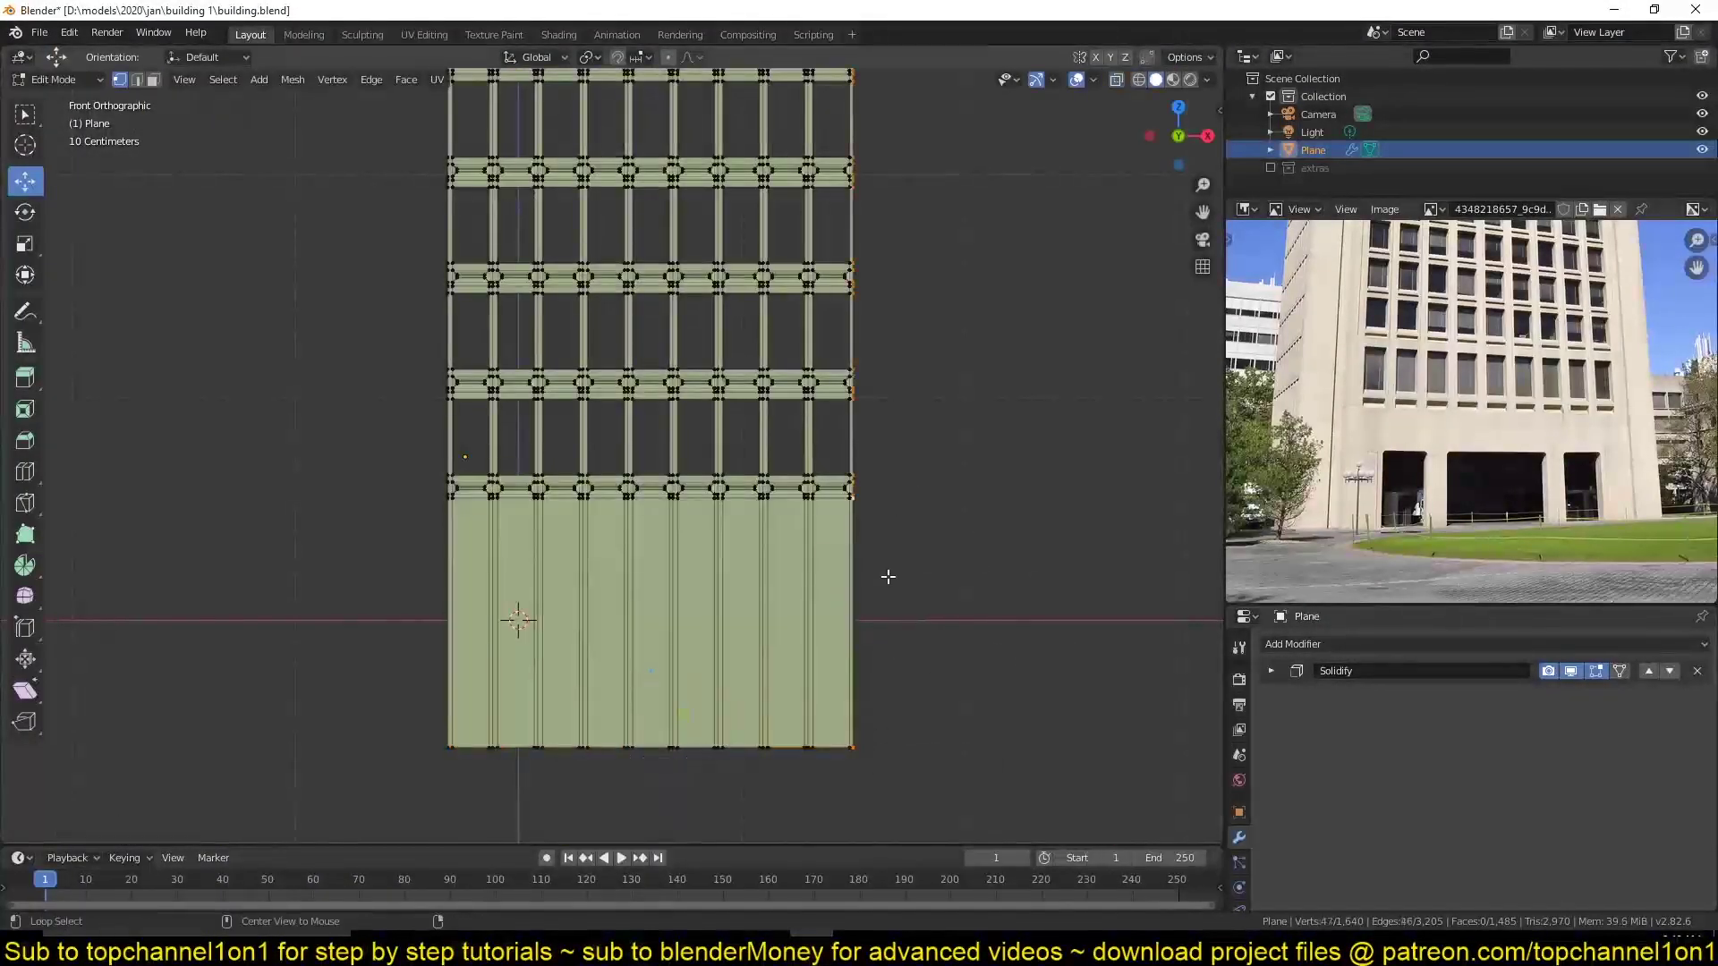
Raise the facade's top edge loop straight up along Z.
{"action": "scroll", "coordinate": [488, 549], "scroll_direction": "down", "scroll_amount": 3}
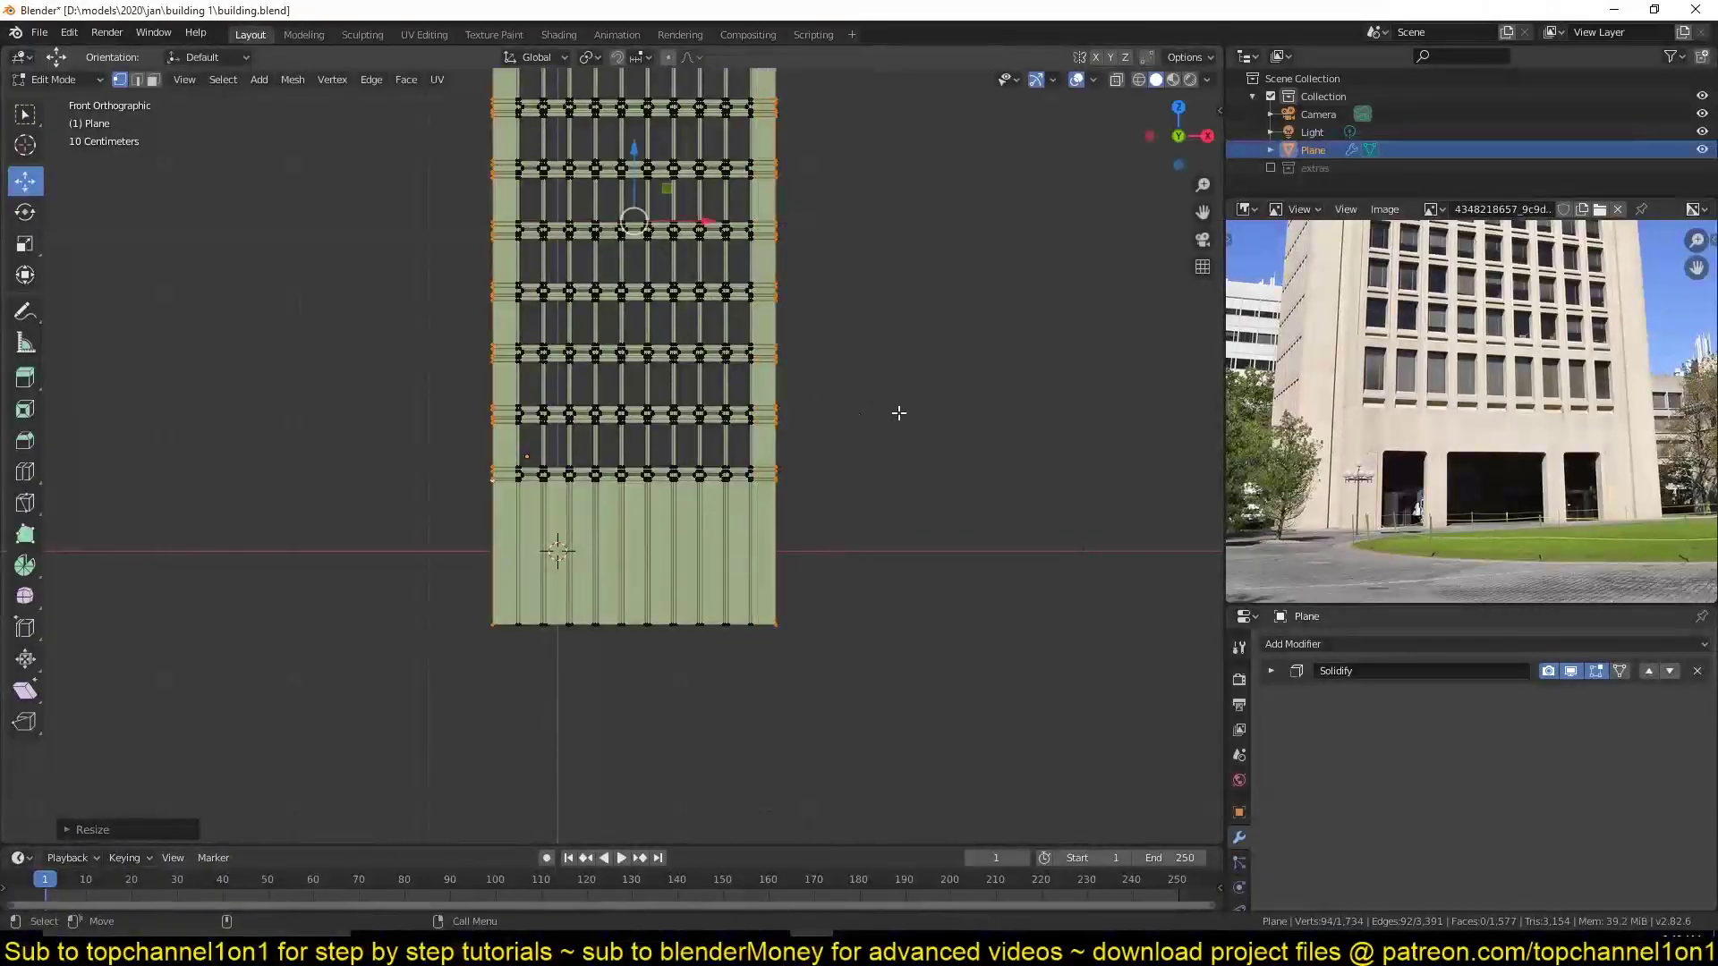
{"action": "middle_click_drag", "start_coordinate": [899, 412], "coordinate": [615, 326]}
{"action": "scroll", "coordinate": [615, 326], "scroll_direction": "up", "scroll_amount": 3}
{"action": "left_click", "coordinate": [617, 305], "text": "alt"}
{"action": "key", "text": "g"}
{"action": "key", "text": "z"}
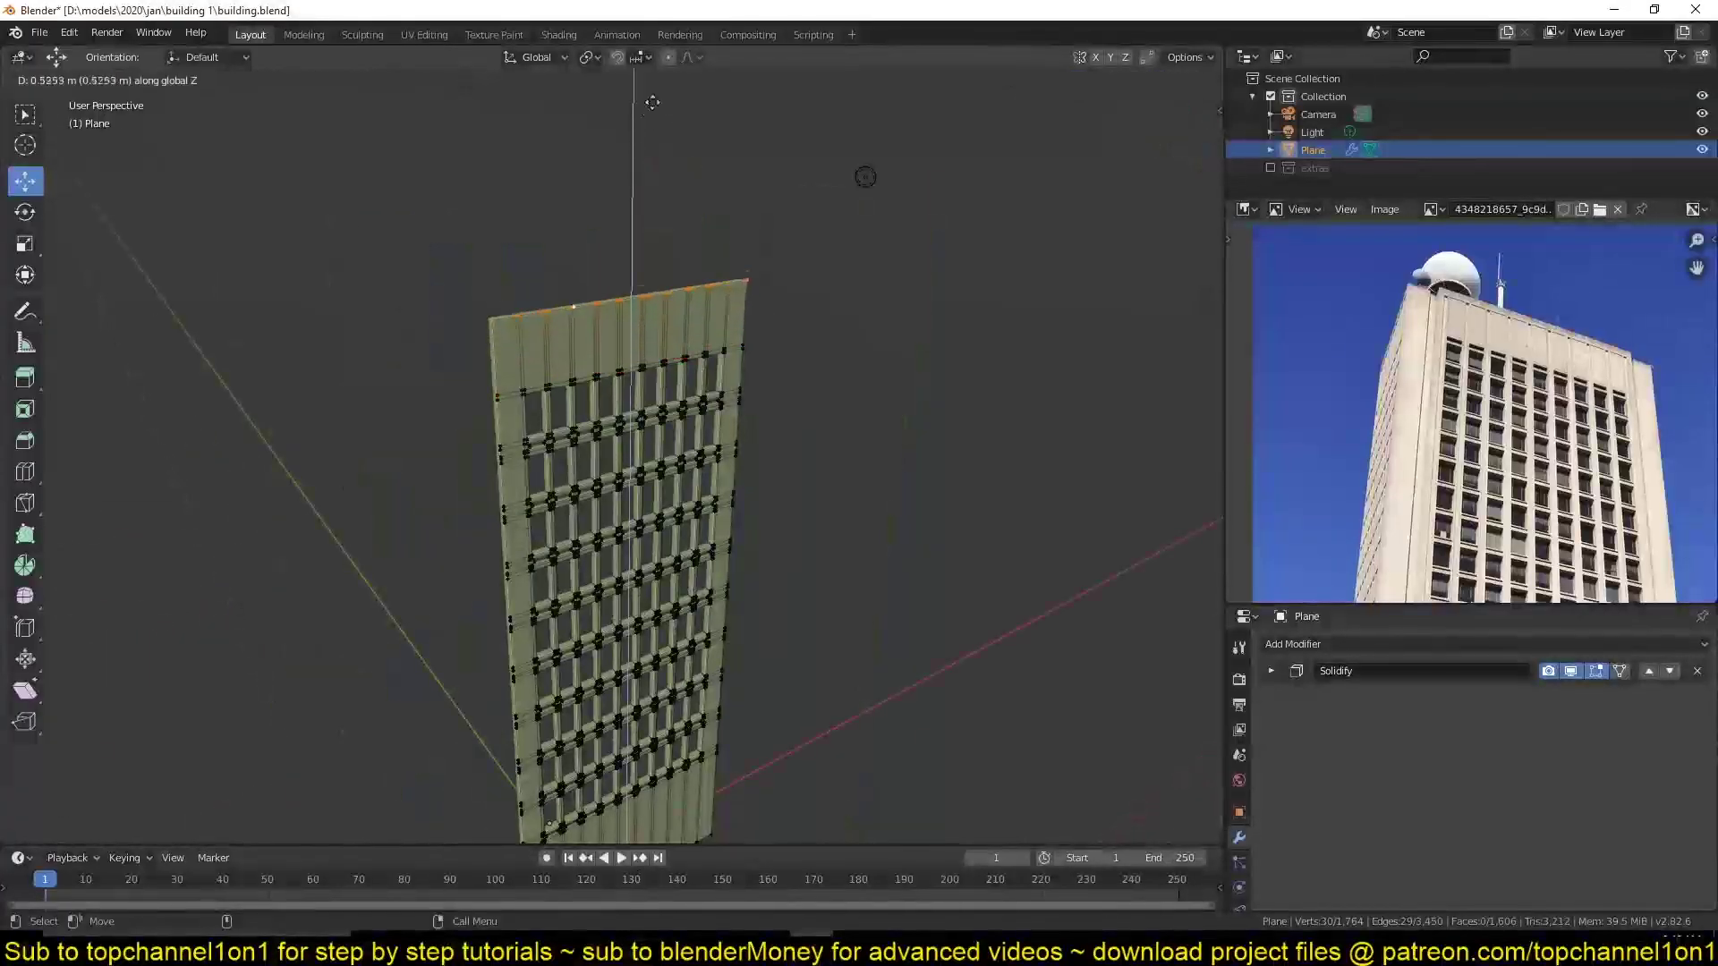
{"action": "left_click", "coordinate": [653, 102]}
{"action": "key", "text": "KP_1"}
{"action": "scroll", "coordinate": [1472, 502], "scroll_direction": "up", "scroll_amount": 3}
Loop-cut the ground floor and delete faces to open entrance gaps.
{"action": "scroll", "coordinate": [652, 537], "scroll_direction": "up", "scroll_amount": 3}
{"action": "key", "text": "ctrl+r"}
{"action": "left_click", "coordinate": [855, 547]}
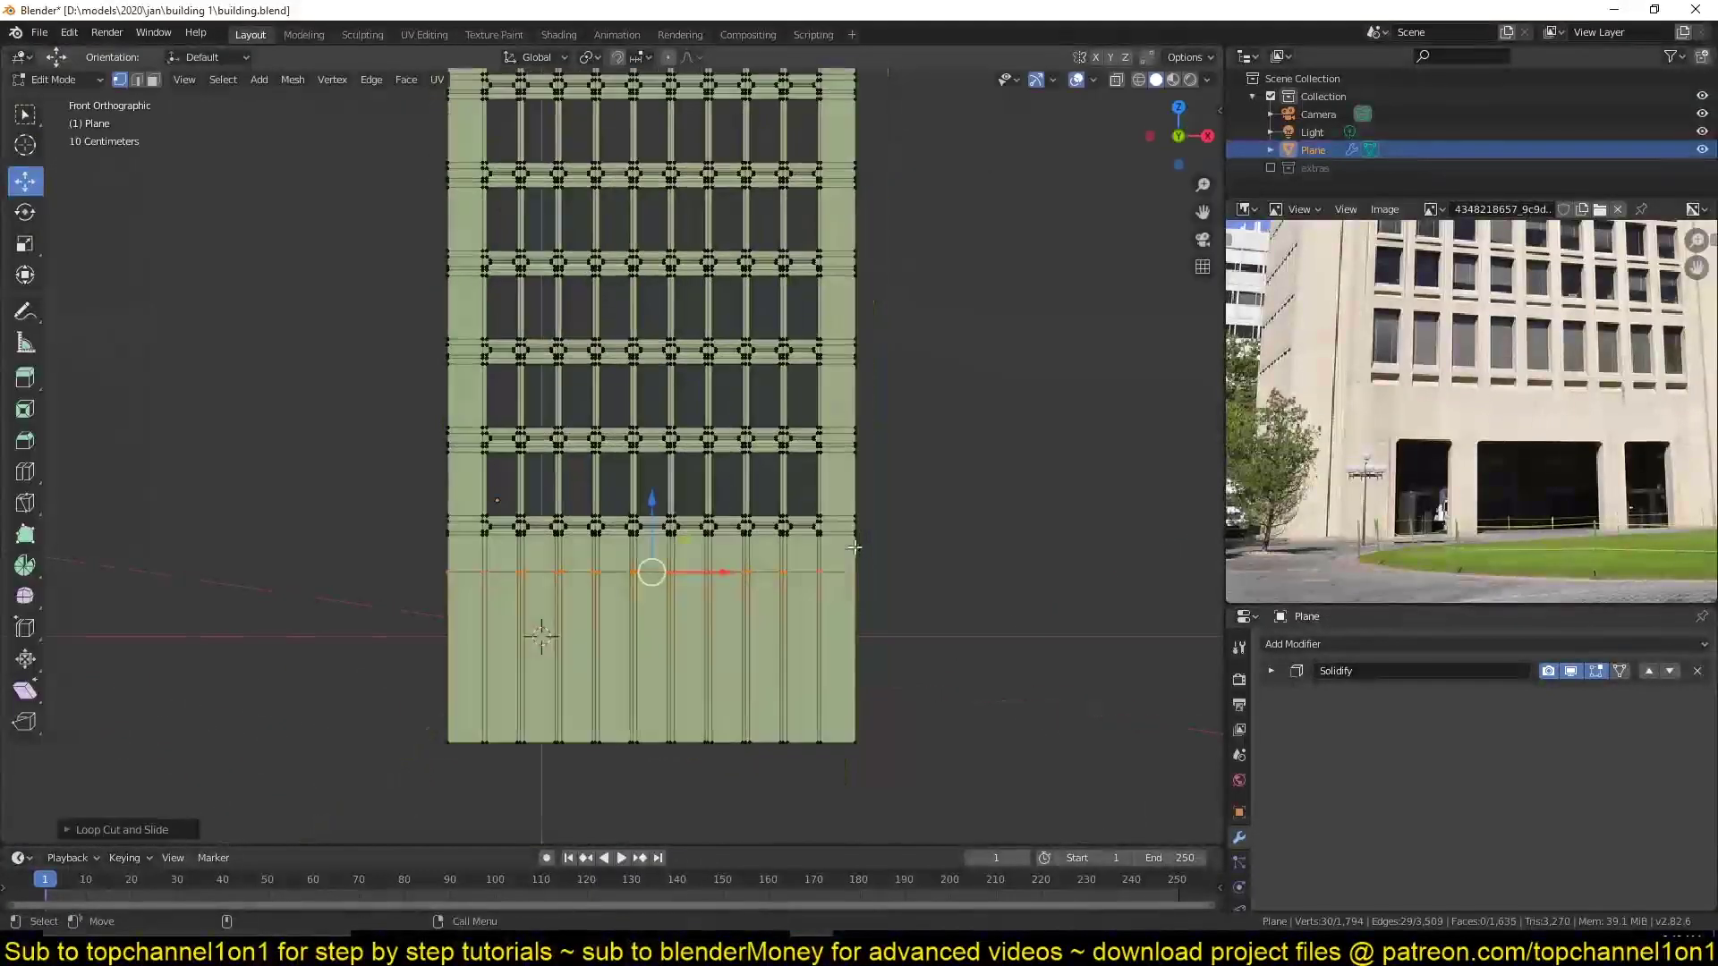
{"action": "scroll", "coordinate": [572, 440], "scroll_direction": "up", "scroll_amount": 3}
{"action": "left_click", "coordinate": [572, 439]}
{"action": "left_click", "coordinate": [490, 700]}
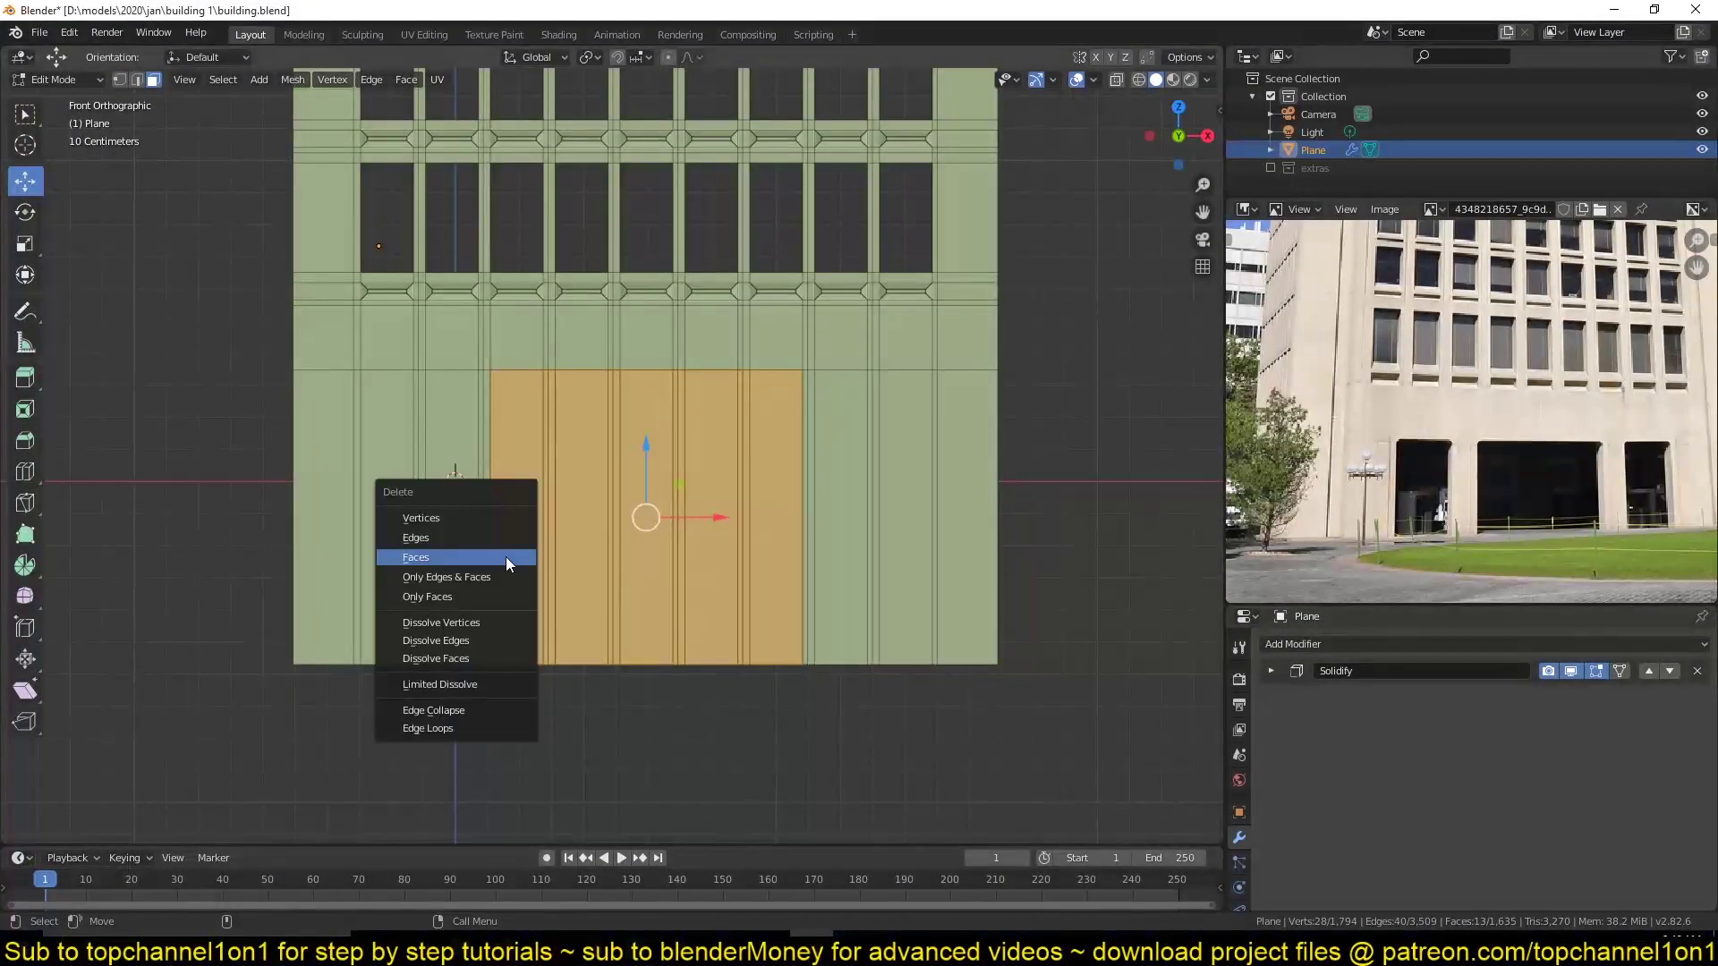
{"action": "left_click", "coordinate": [507, 557]}
{"action": "key", "text": "ctrl+z"}
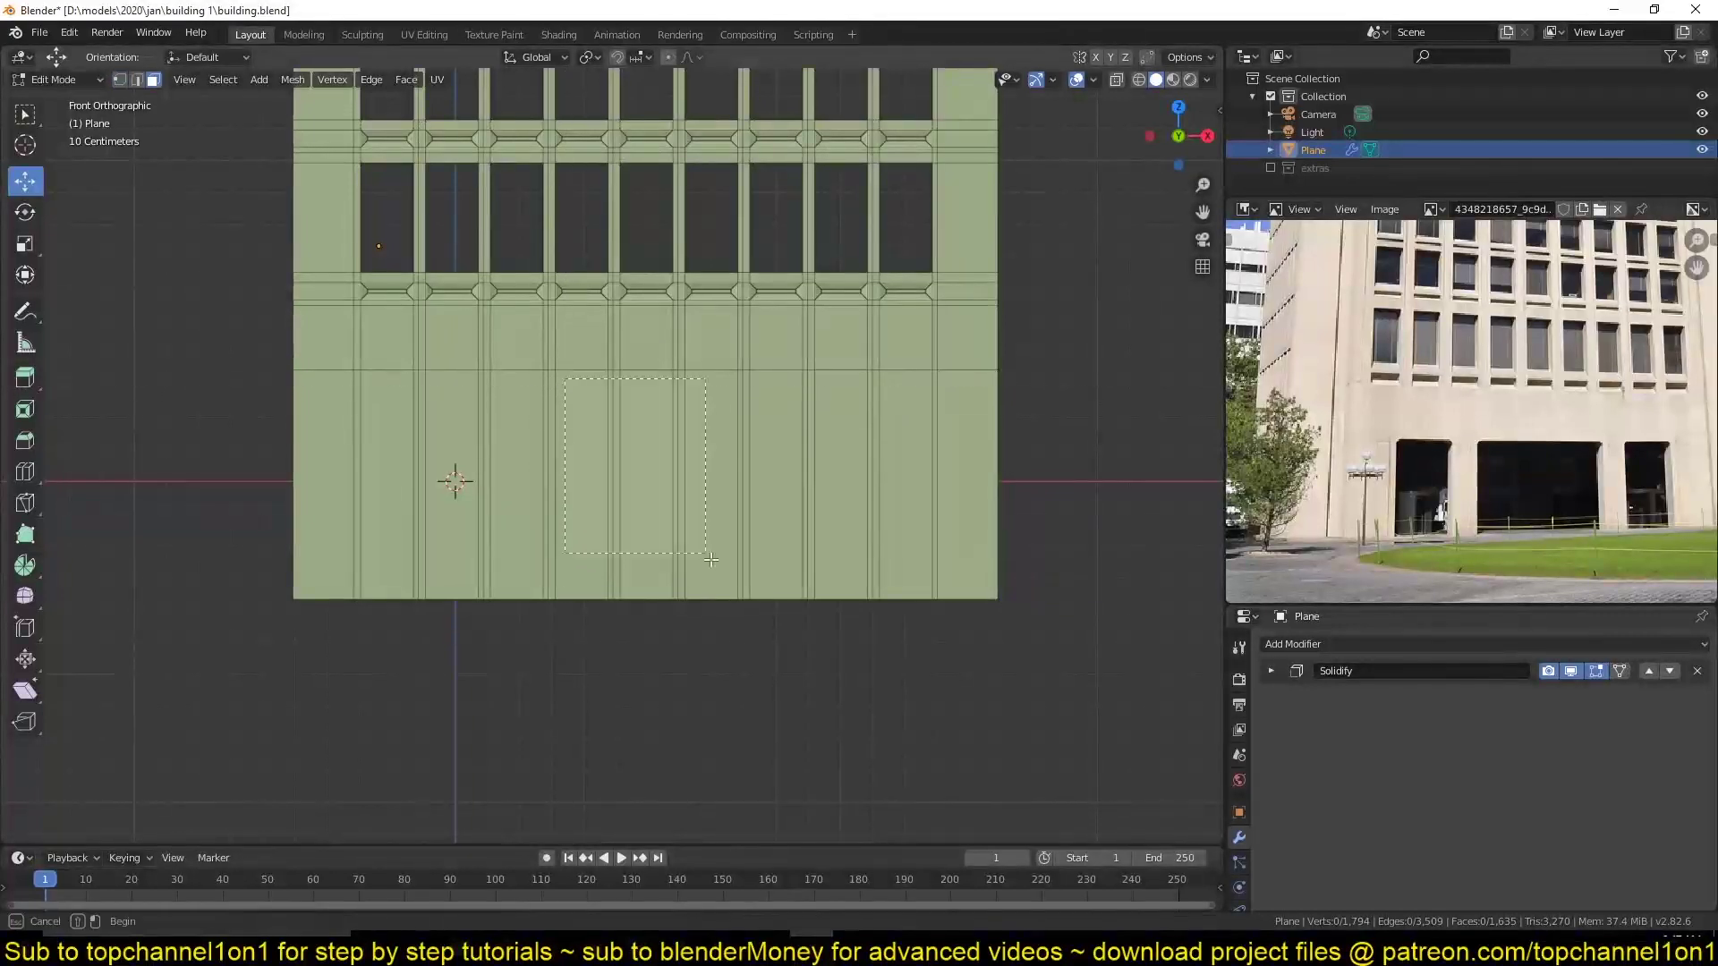
{"action": "left_click", "coordinate": [787, 626]}
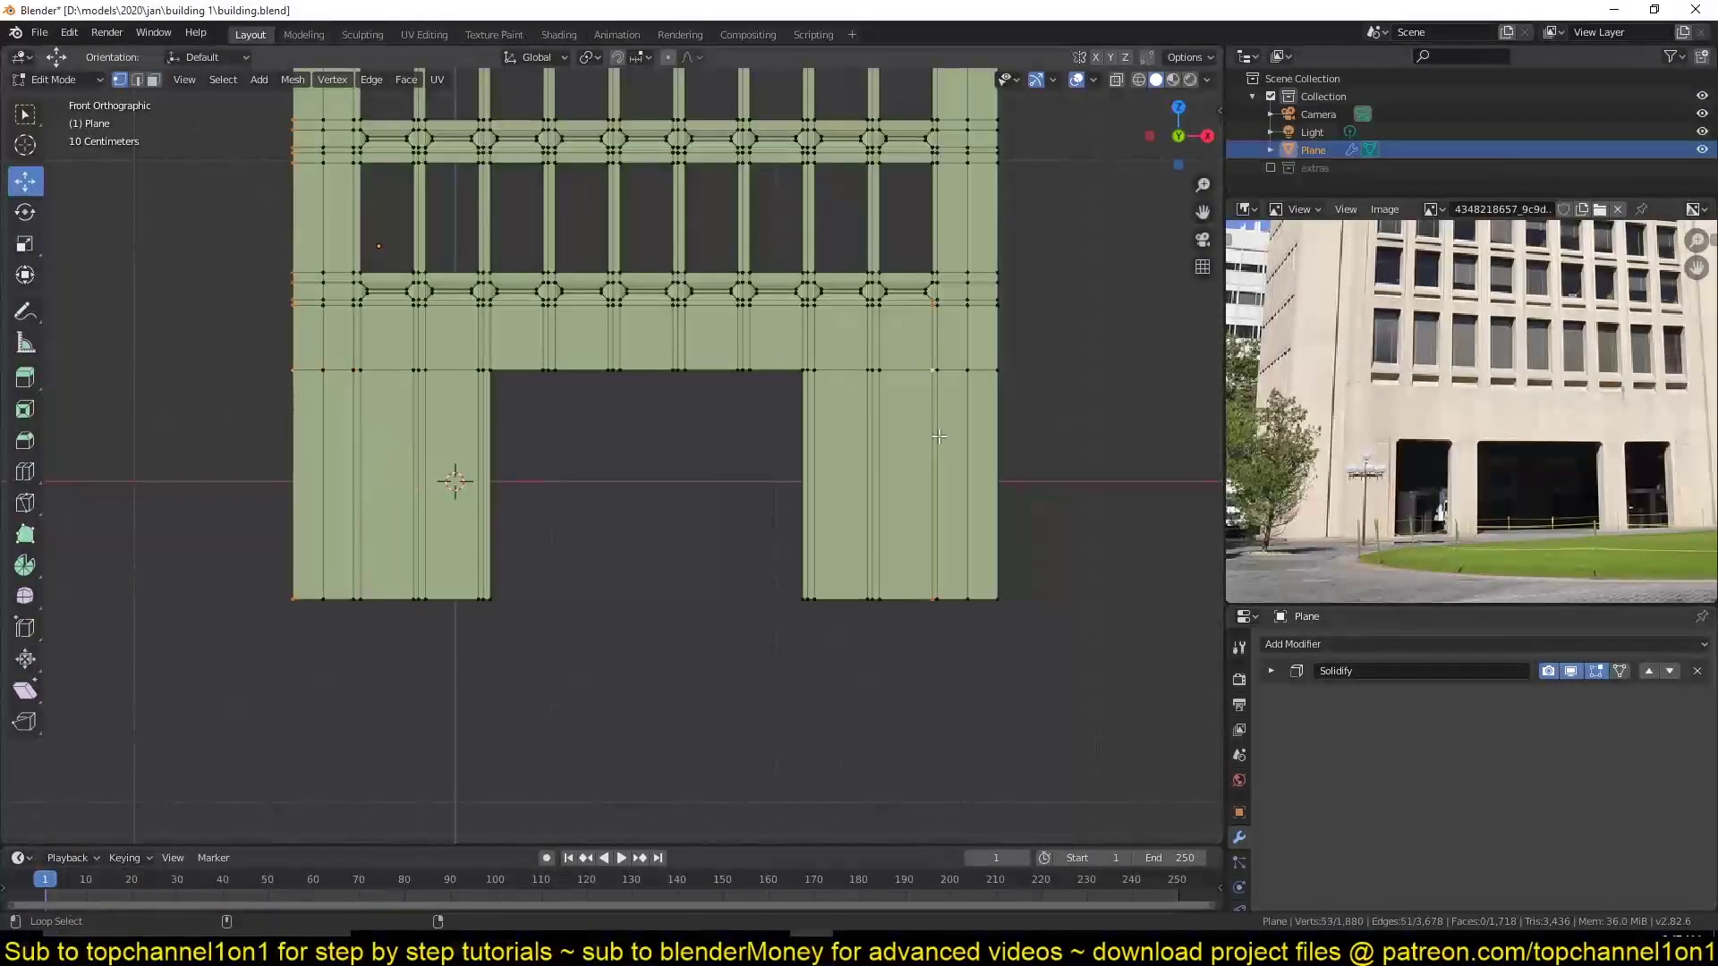
Add the right-hand edge loop and scale the selection along X to widen the facade.
{"action": "left_click", "coordinate": [997, 436], "text": "alt+shift"}
{"action": "key", "text": "s"}
{"action": "key", "text": "x"}
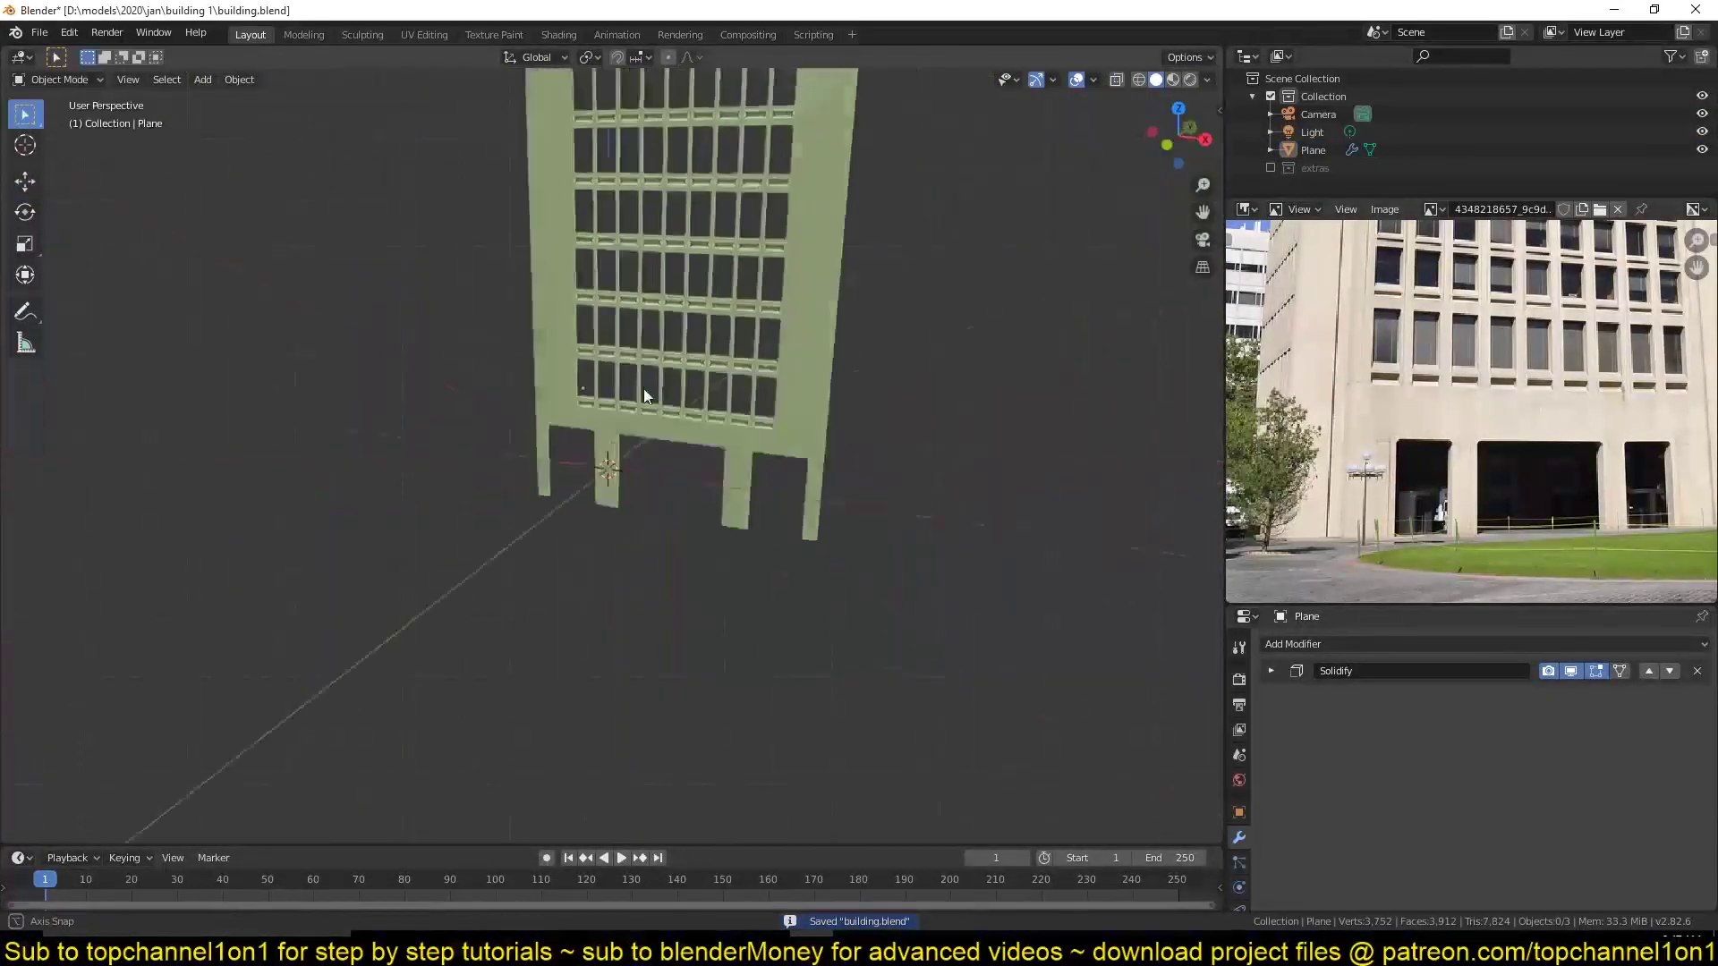
Set the building's origin to its geometry and save the file.
{"action": "right_click", "coordinate": [667, 548]}
{"action": "mouse_move", "coordinate": [593, 545]}
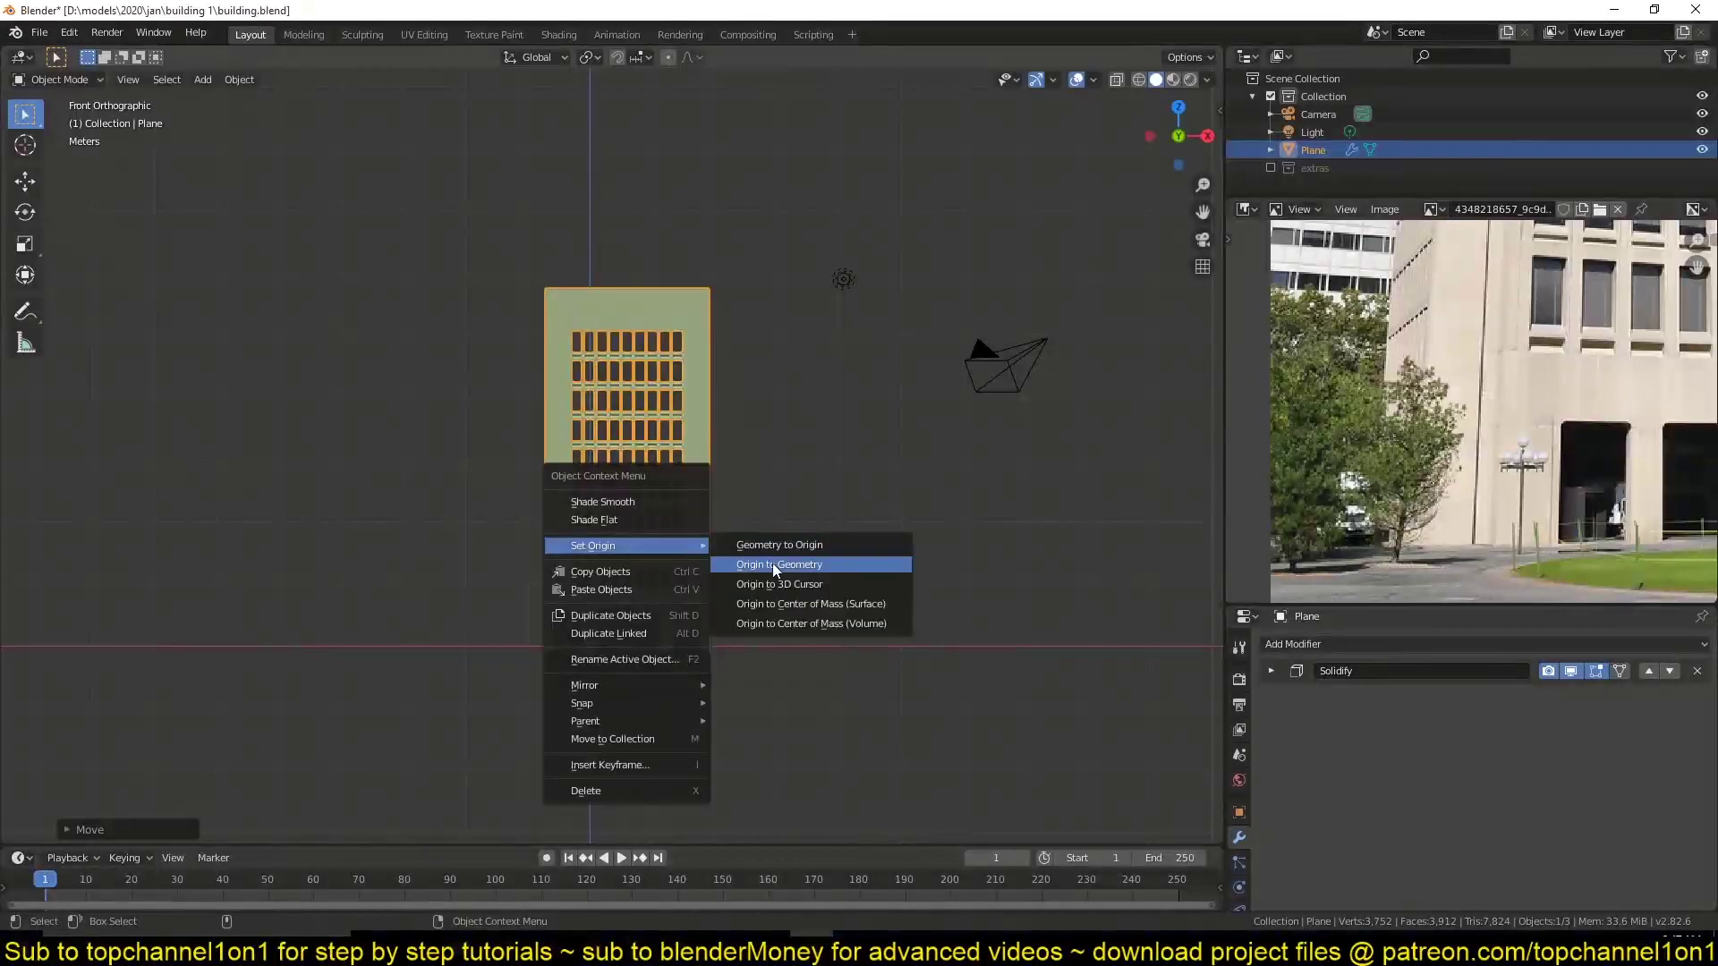
{"action": "left_click", "coordinate": [775, 565]}
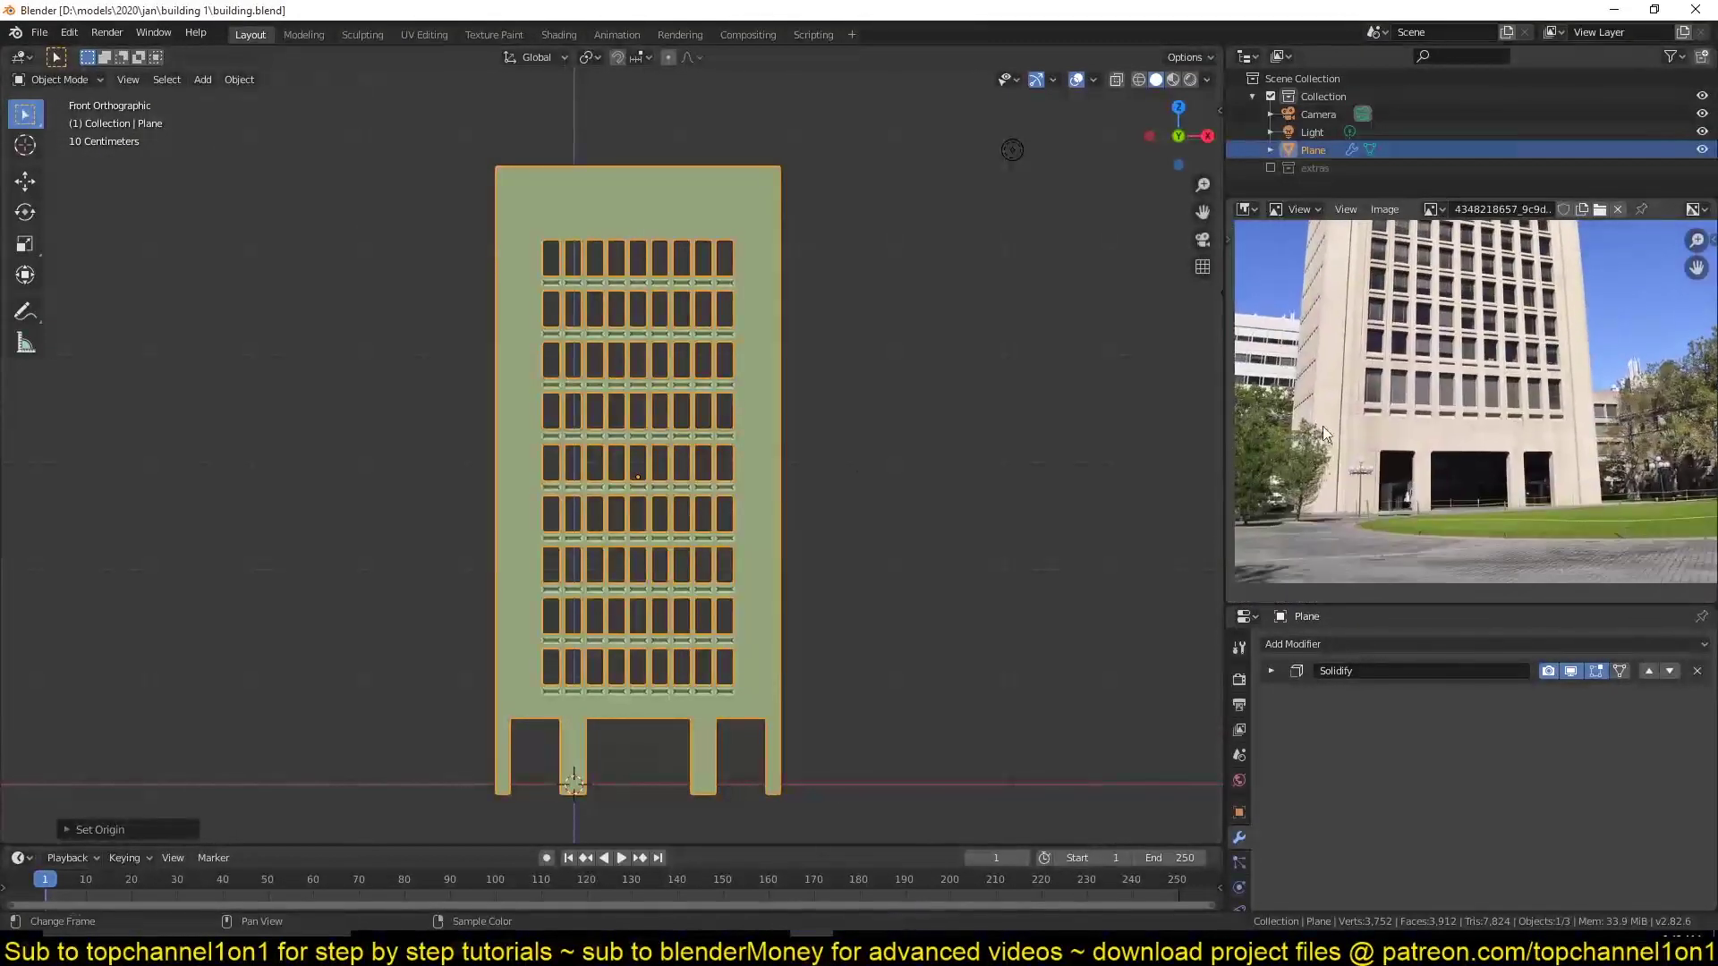
{"action": "key", "text": "ctrl+s"}
{"action": "key", "text": "m"}
{"action": "key", "text": "Escape"}
Apply the 0.141 m Solidify modifier and check the thickened facade from the top in Edit Mode.
{"action": "left_click", "coordinate": [1271, 672]}
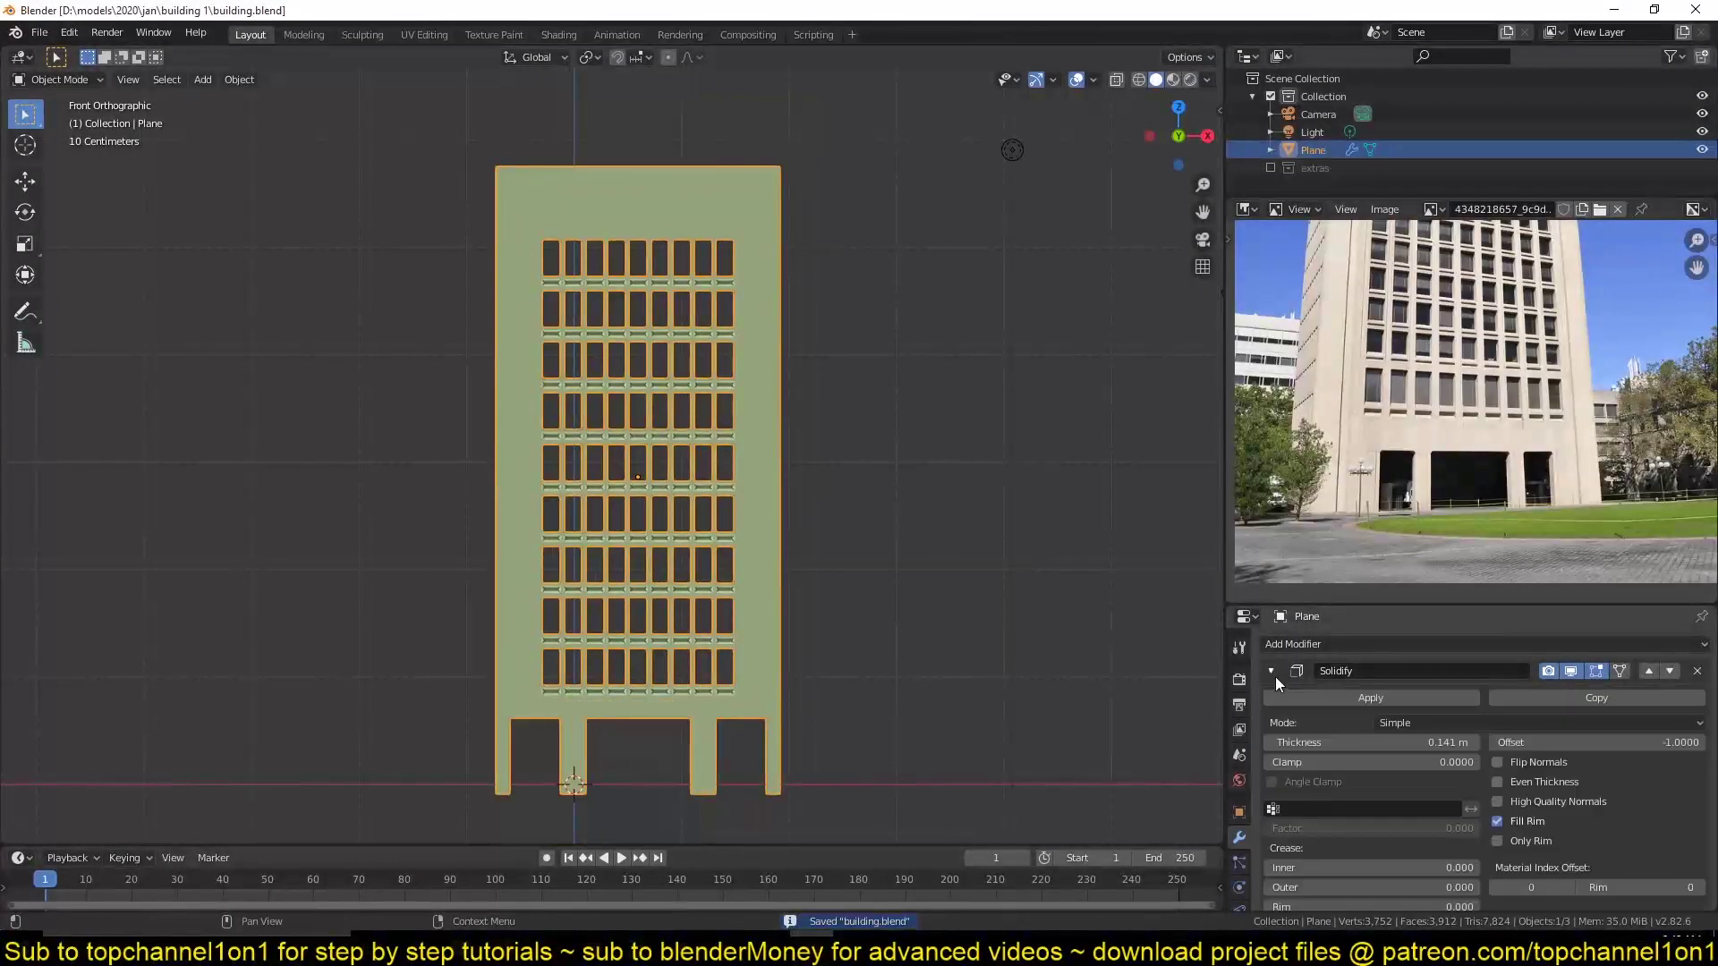
{"action": "left_click", "coordinate": [1370, 698]}
{"action": "mouse_move", "coordinate": [859, 406]}
{"action": "middle_mouse_down"}
{"action": "mouse_move", "coordinate": [675, 455]}
{"action": "mouse_move", "coordinate": [734, 610]}
{"action": "mouse_move", "coordinate": [497, 456]}
{"action": "middle_mouse_up"}
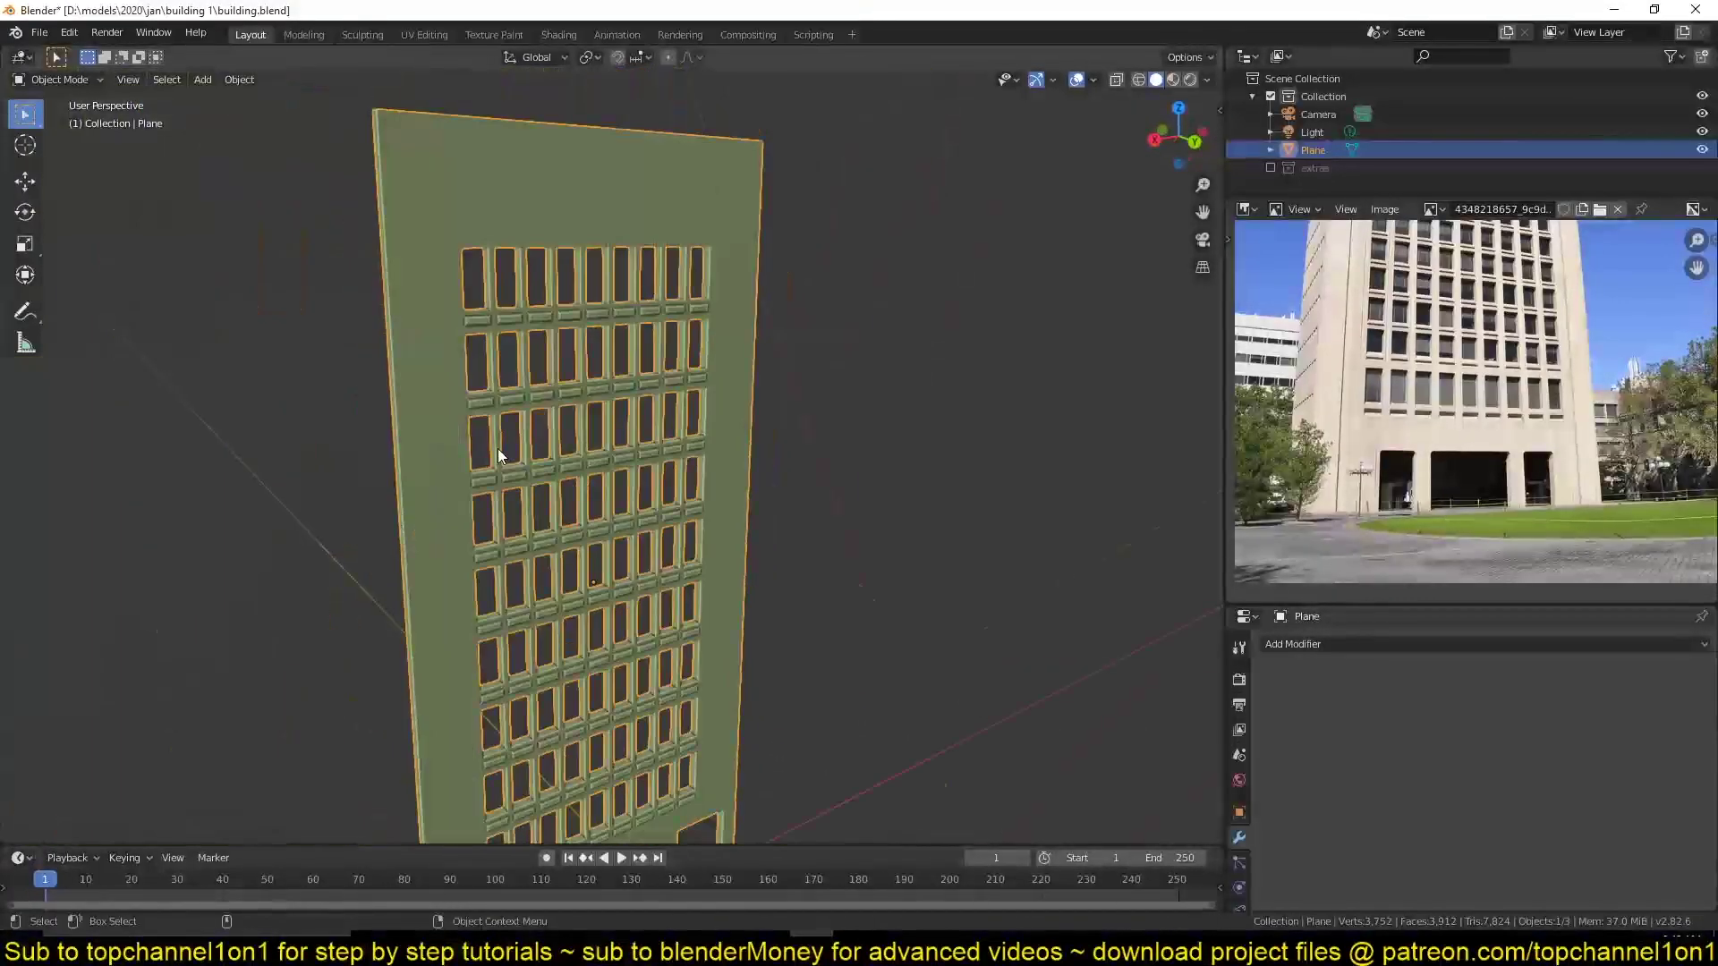
{"action": "key", "text": "Tab"}
{"action": "key", "text": "KP_7"}
{"action": "key", "text": "a"}
{"action": "key", "text": "Tab"}
Inspect the solidified facade up close and save the file.
{"action": "key", "text": "Tab"}
{"action": "mouse_move", "coordinate": [1042, 313]}
{"action": "middle_mouse_down"}
{"action": "mouse_move", "coordinate": [716, 482]}
{"action": "mouse_move", "coordinate": [747, 550]}
{"action": "mouse_move", "coordinate": [888, 449]}
{"action": "middle_mouse_up"}
{"action": "key", "text": "Tab"}
{"action": "scroll", "coordinate": [715, 483], "scroll_direction": "down", "scroll_amount": 5}
{"action": "key", "text": "ctrl+s"}
Dismiss the modifier list, deselect the building and switch to front orthographic view.
{"action": "left_click", "coordinate": [1295, 646]}
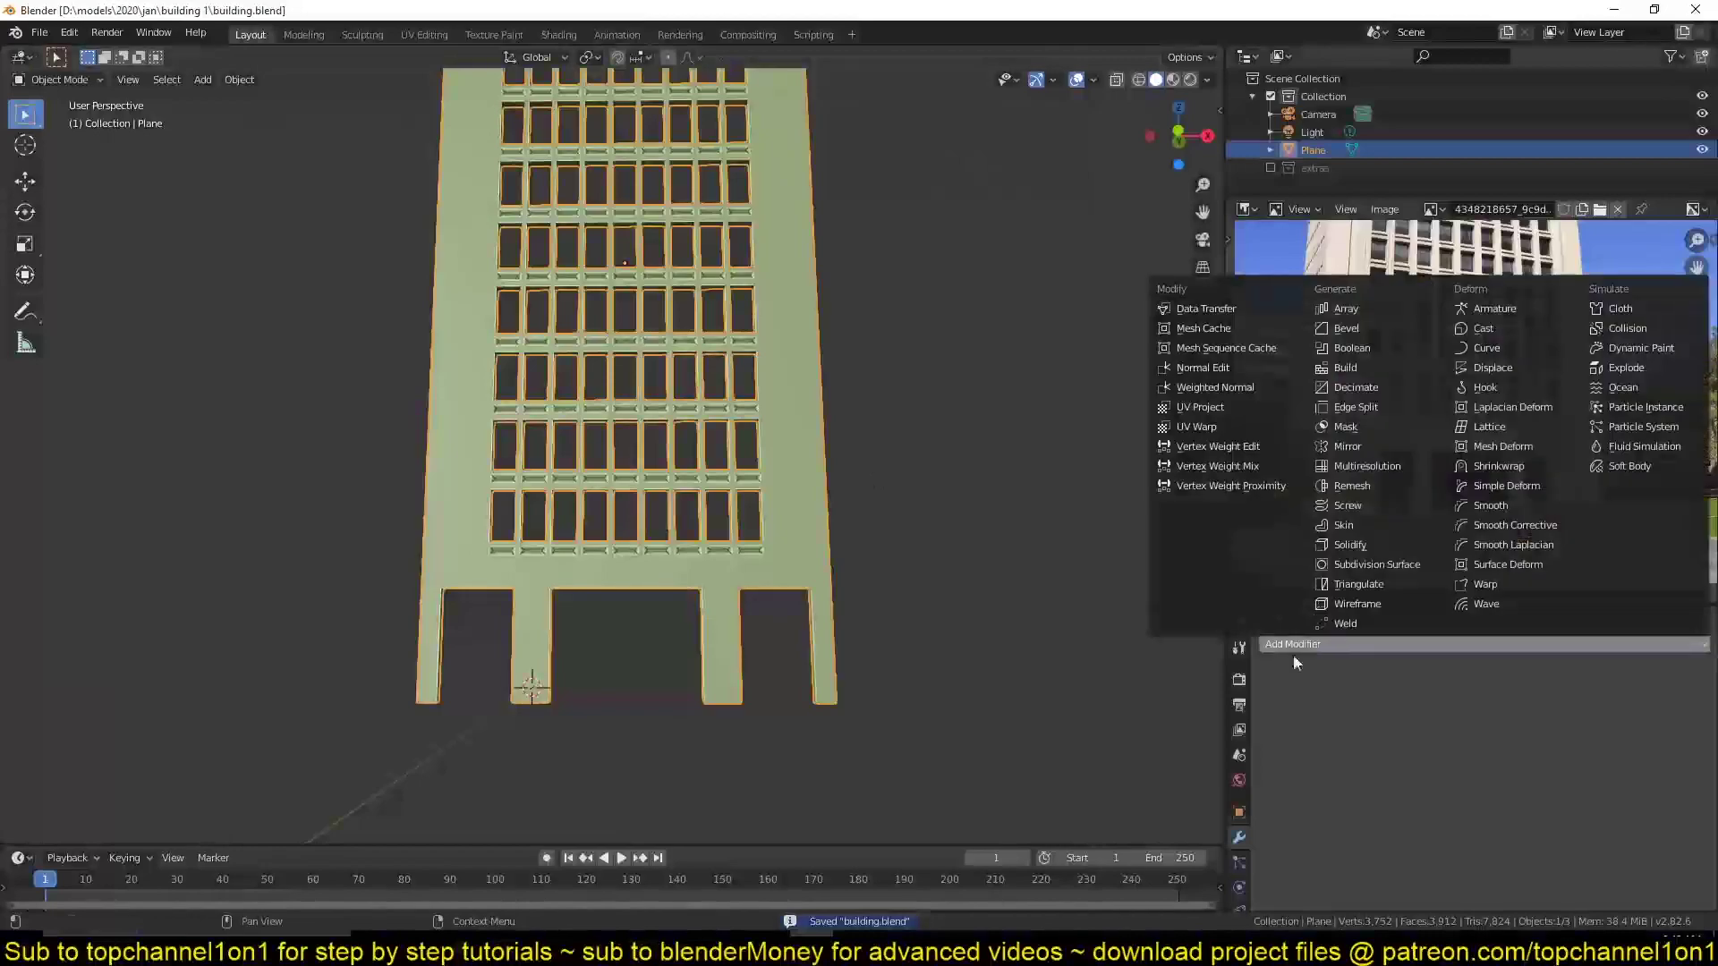
{"action": "left_click", "coordinate": [238, 79]}
{"action": "left_click", "coordinate": [827, 427]}
{"action": "key", "text": "KP_1"}
{"action": "key", "text": "shift+space"}
{"action": "key", "text": "m"}
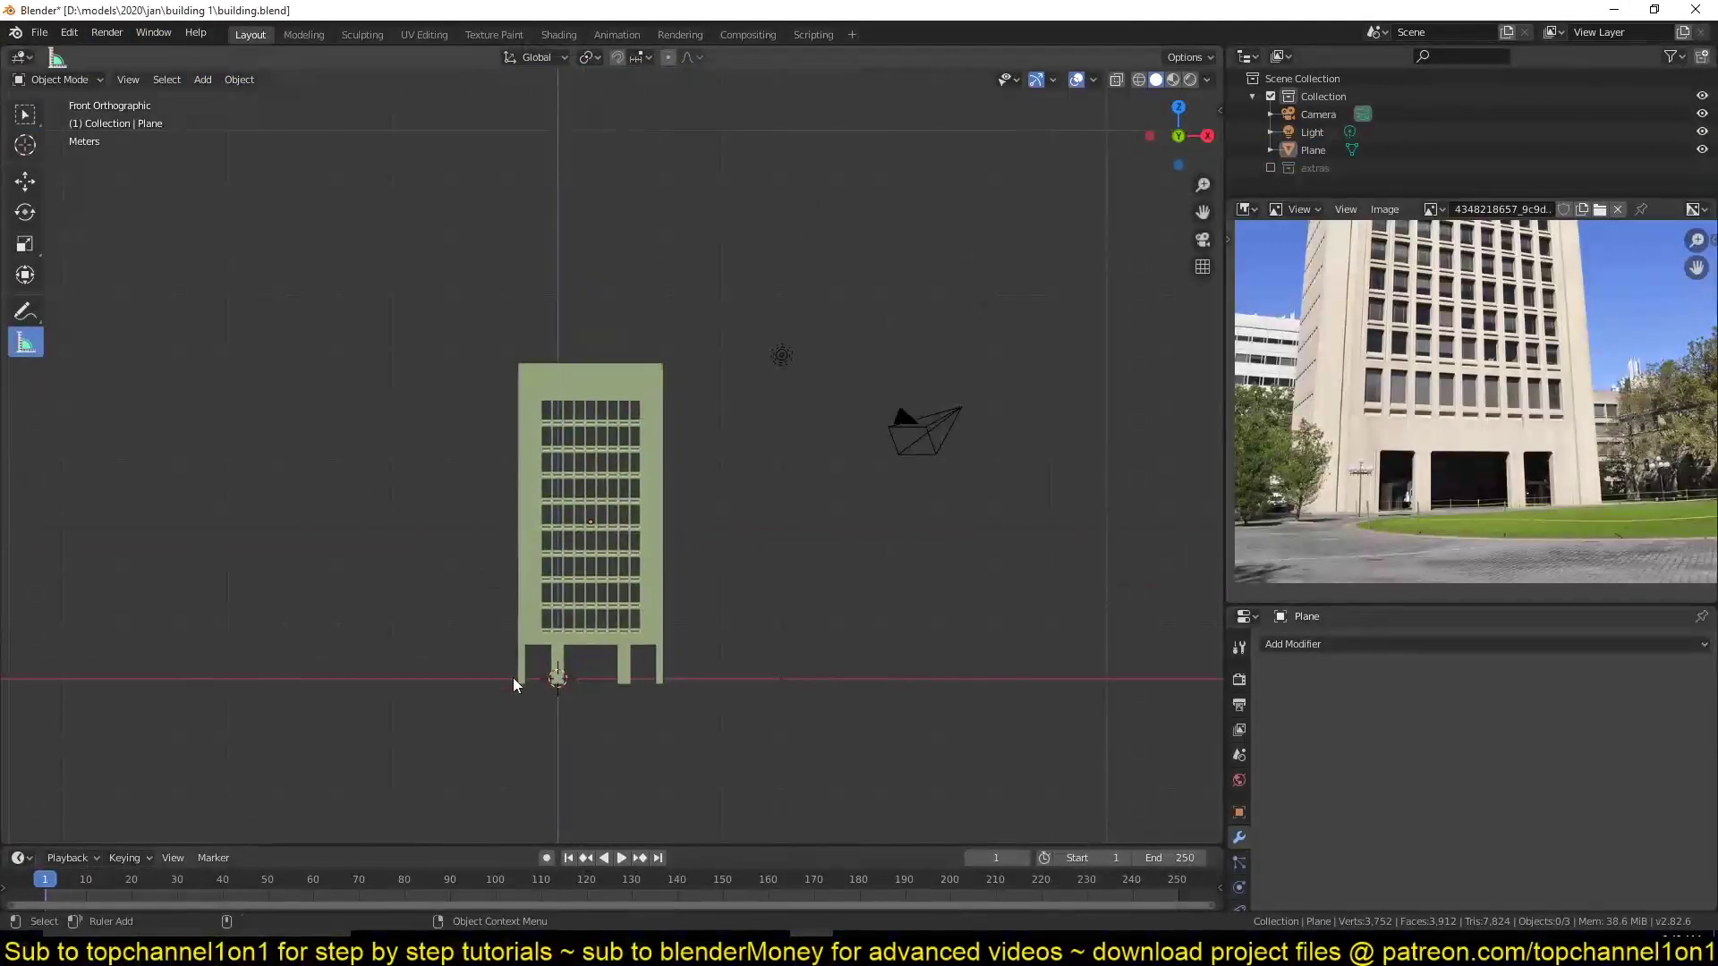
{"action": "left_click", "coordinate": [239, 79]}
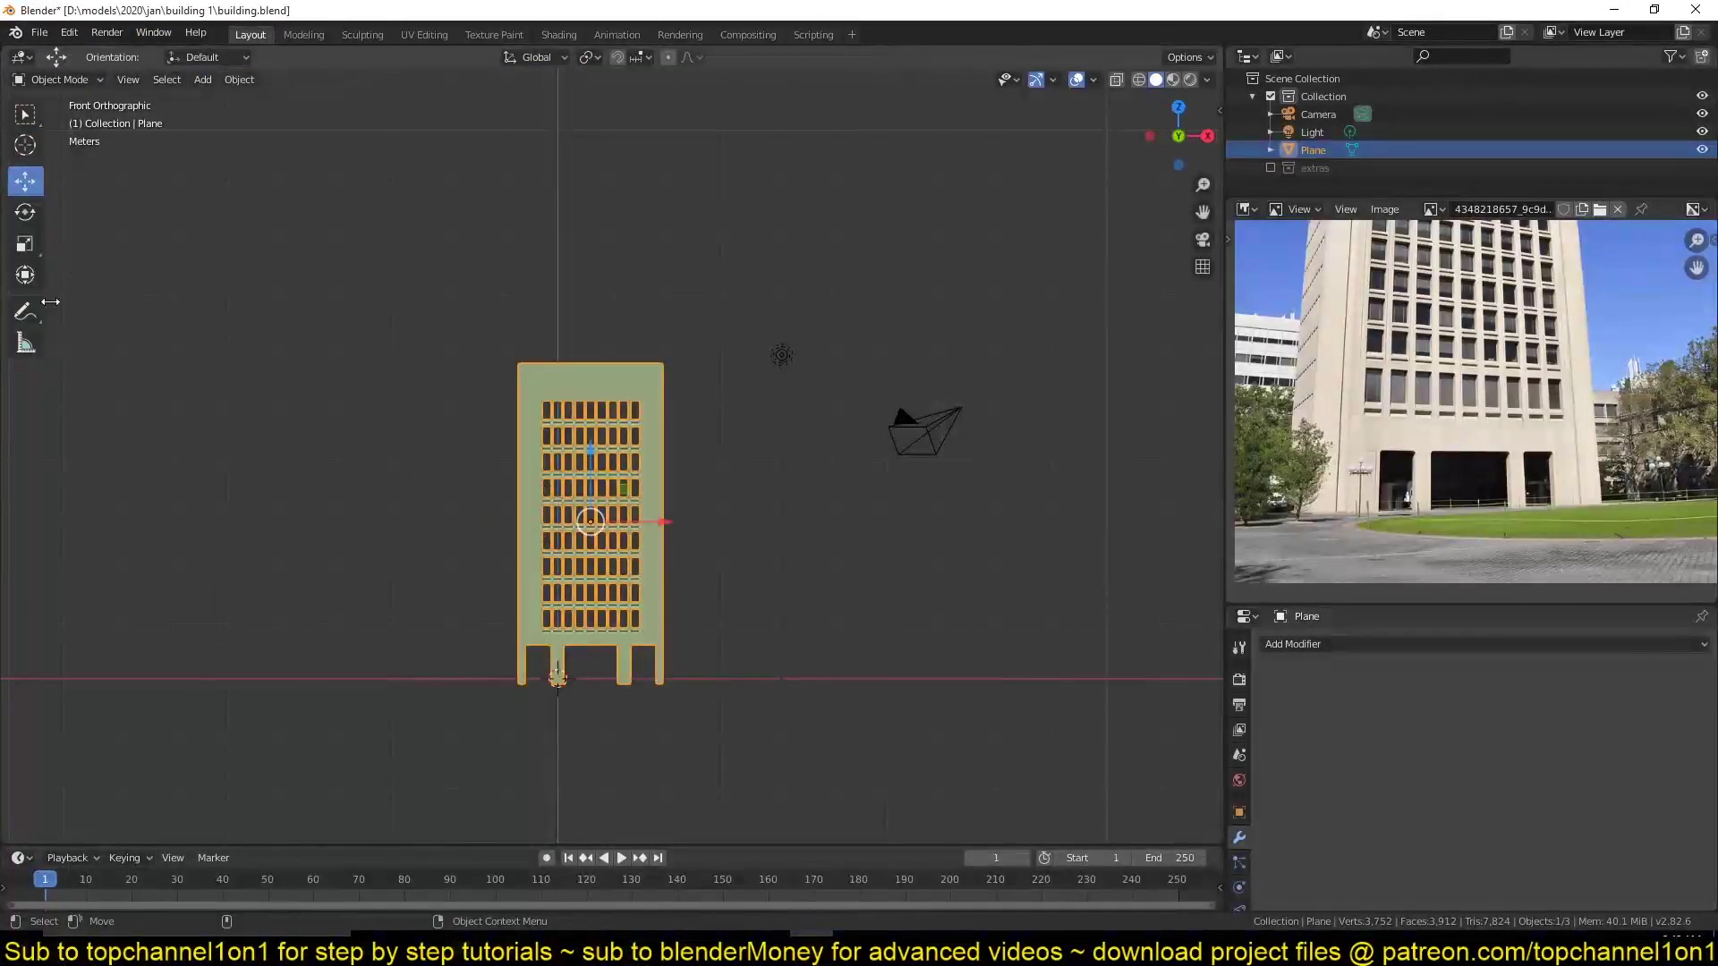
Run Cell Fracture on the facade to split it into Plane_cell pieces.
{"action": "left_click", "coordinate": [239, 79]}
{"action": "mouse_move", "coordinate": [273, 523]}
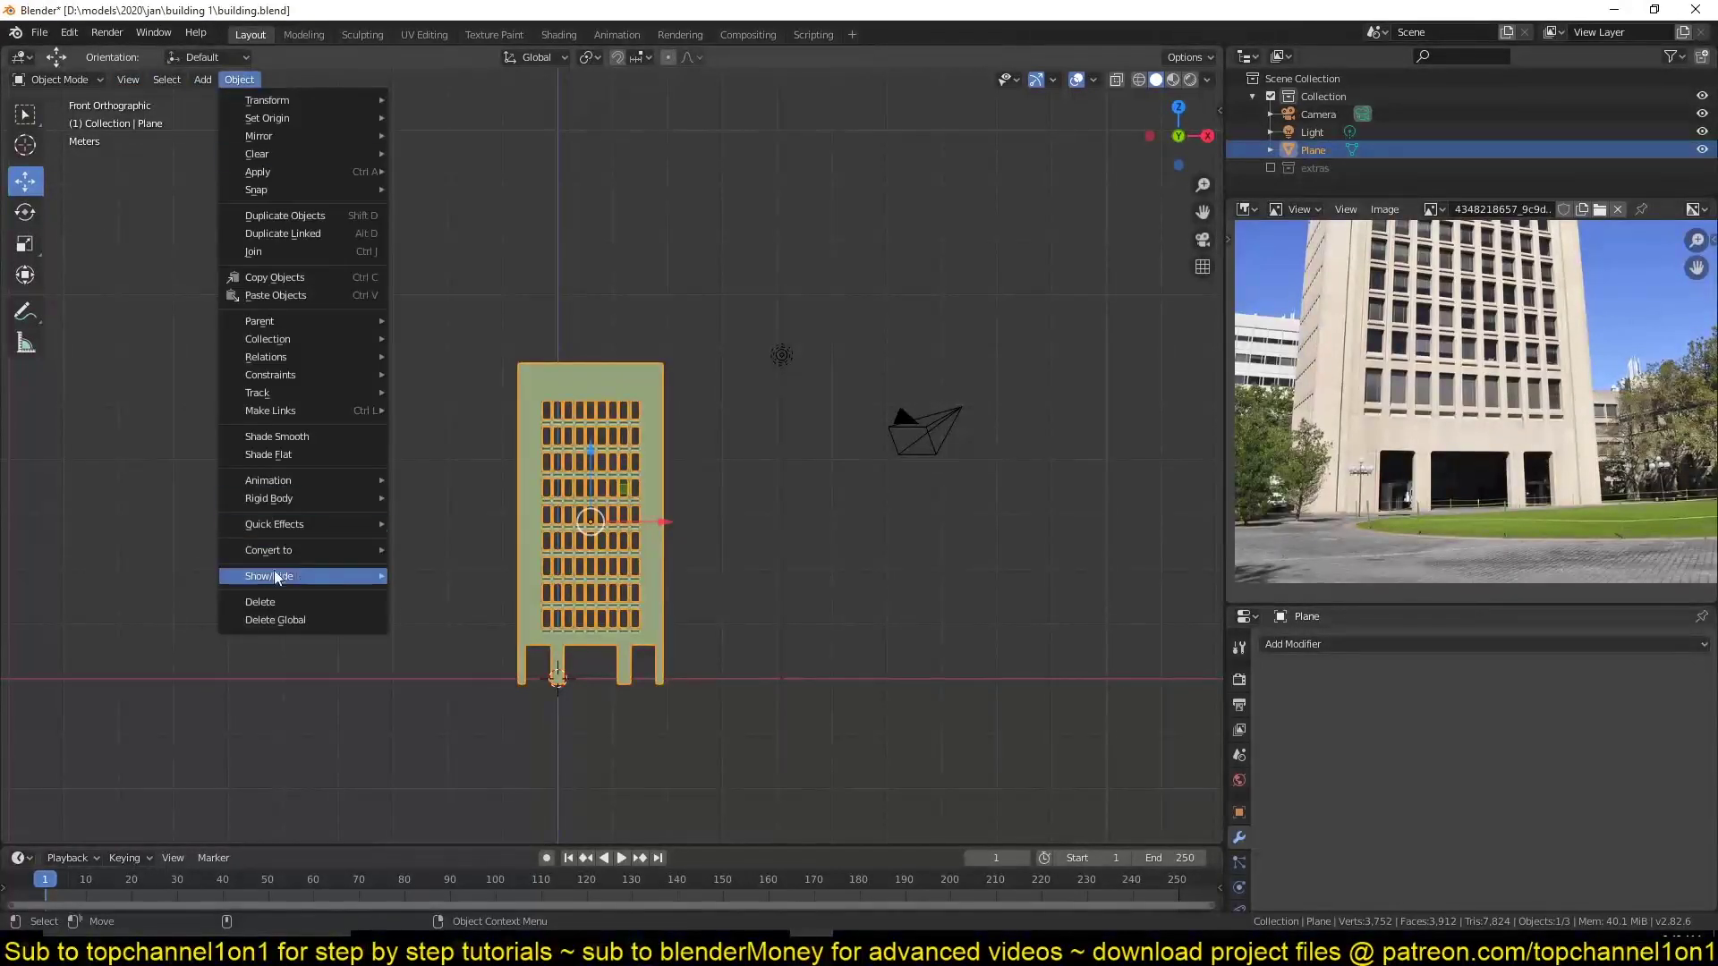
{"action": "left_click", "coordinate": [356, 508]}
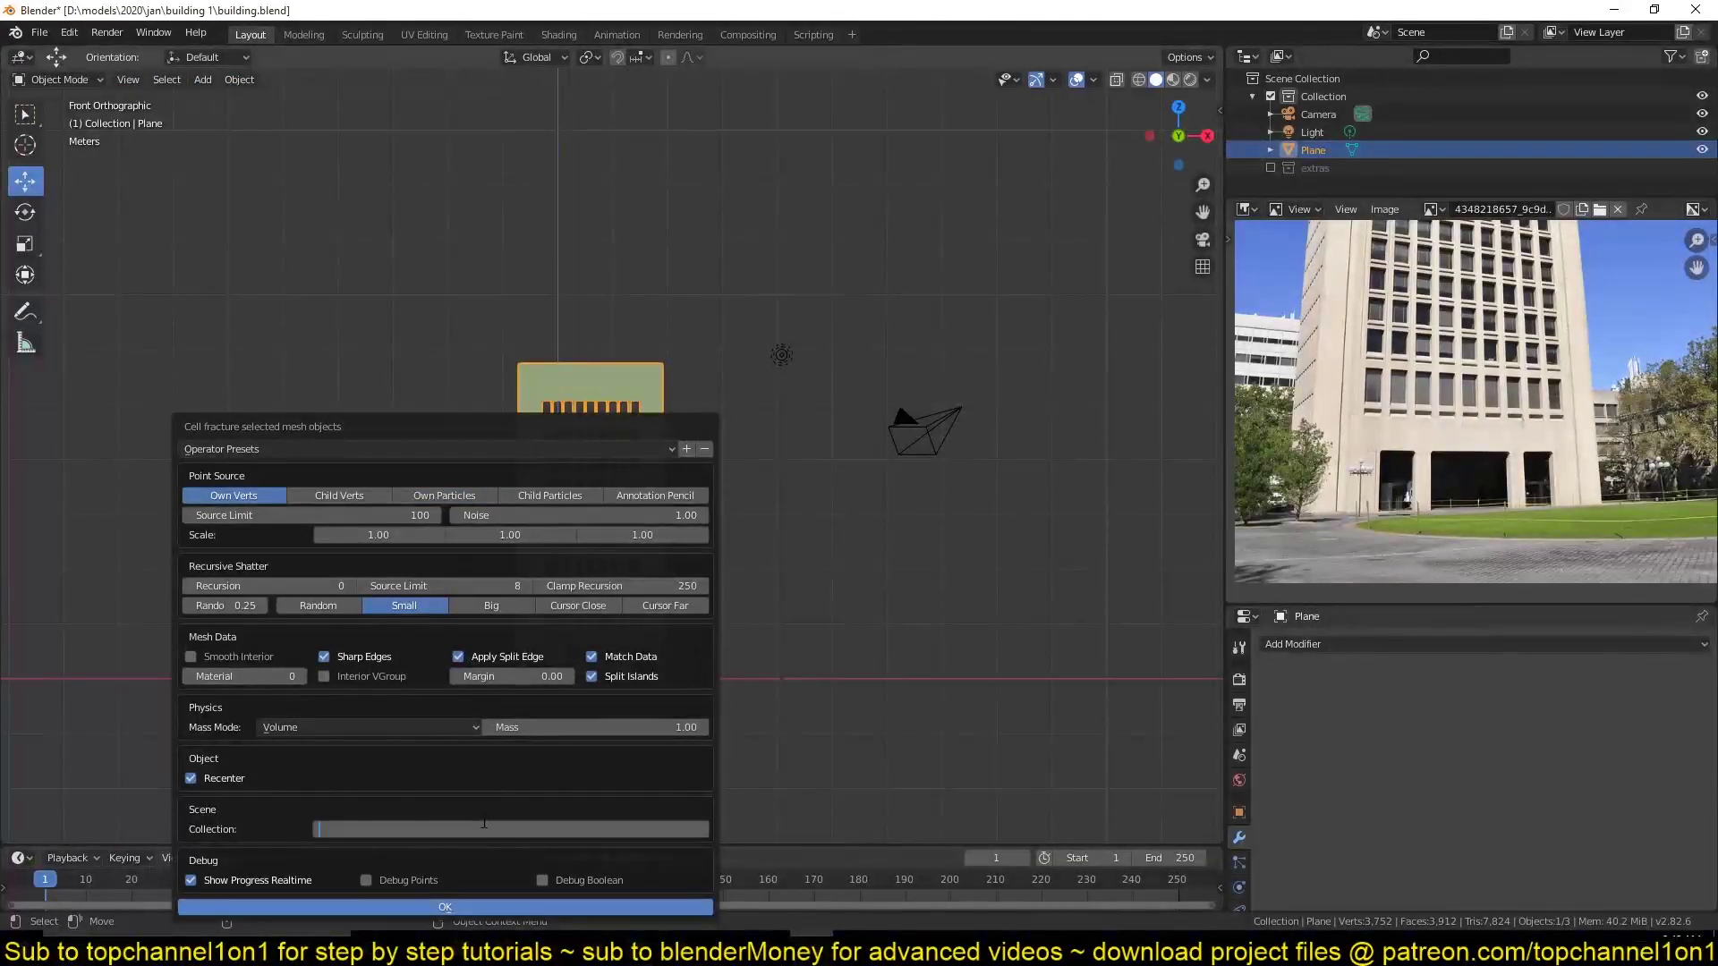
{"action": "type", "text": "fractures"}
{"action": "key", "text": "Return"}
{"action": "key", "text": "KP_Decimal"}
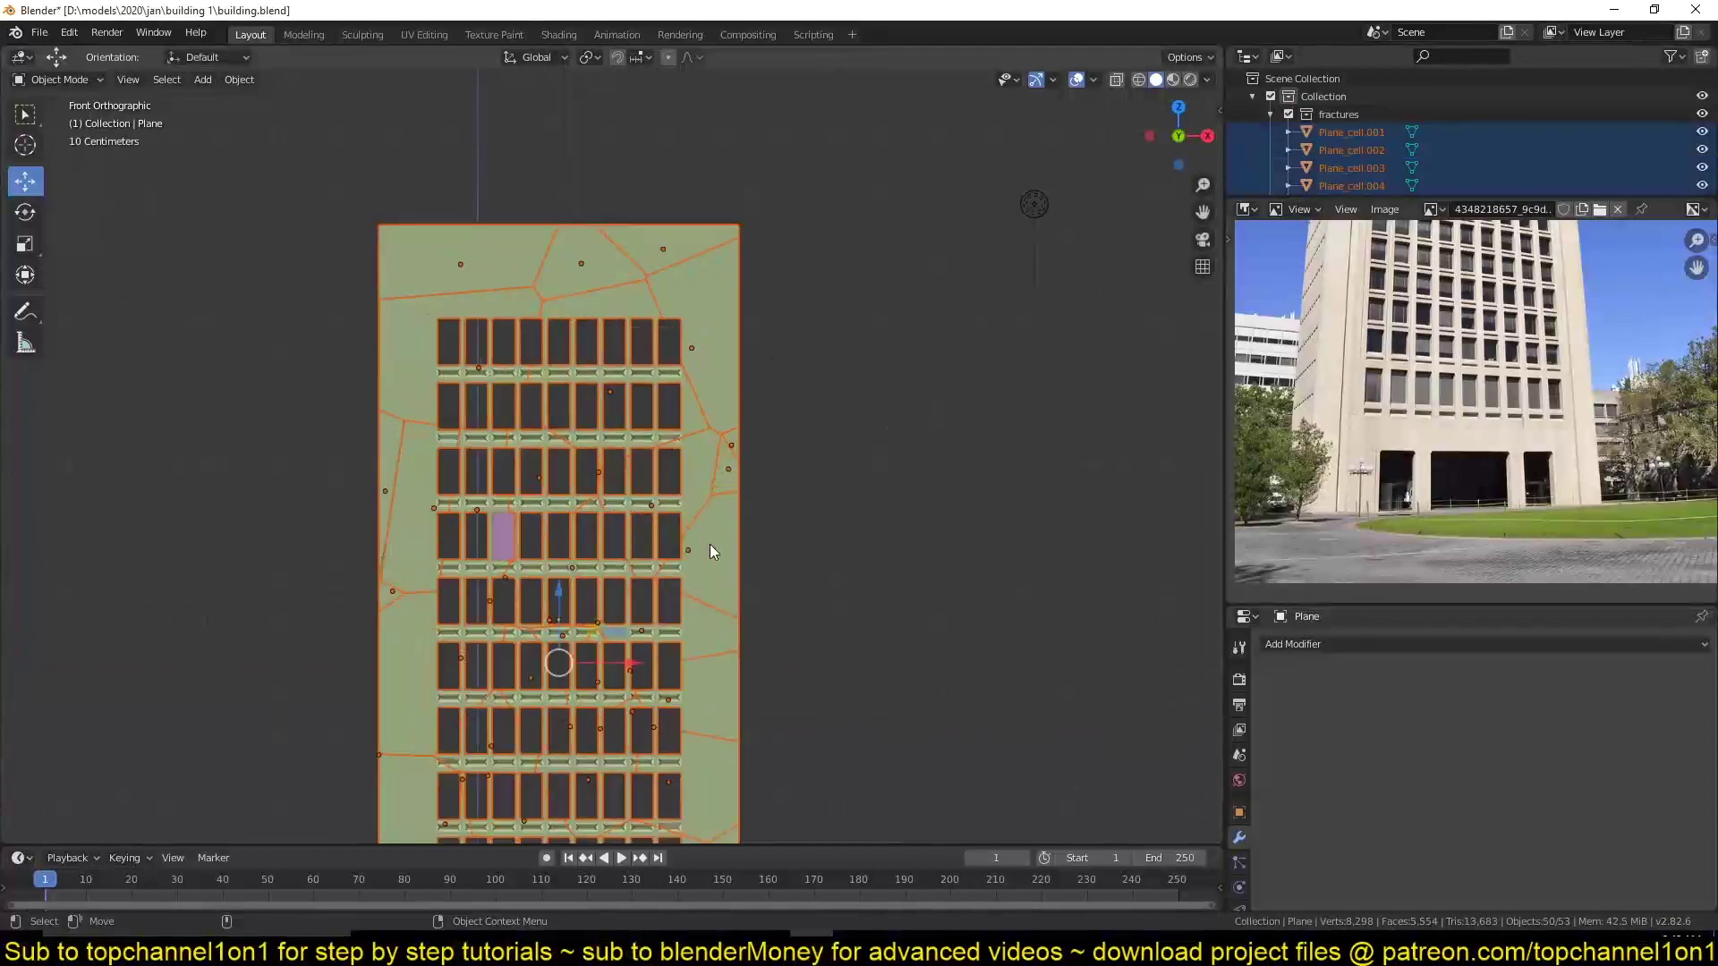
Move the original plane into the extras collection.
{"action": "left_click", "coordinate": [711, 544]}
{"action": "middle_click_drag", "start_coordinate": [814, 524], "coordinate": [723, 460]}
{"action": "key", "text": "x"}
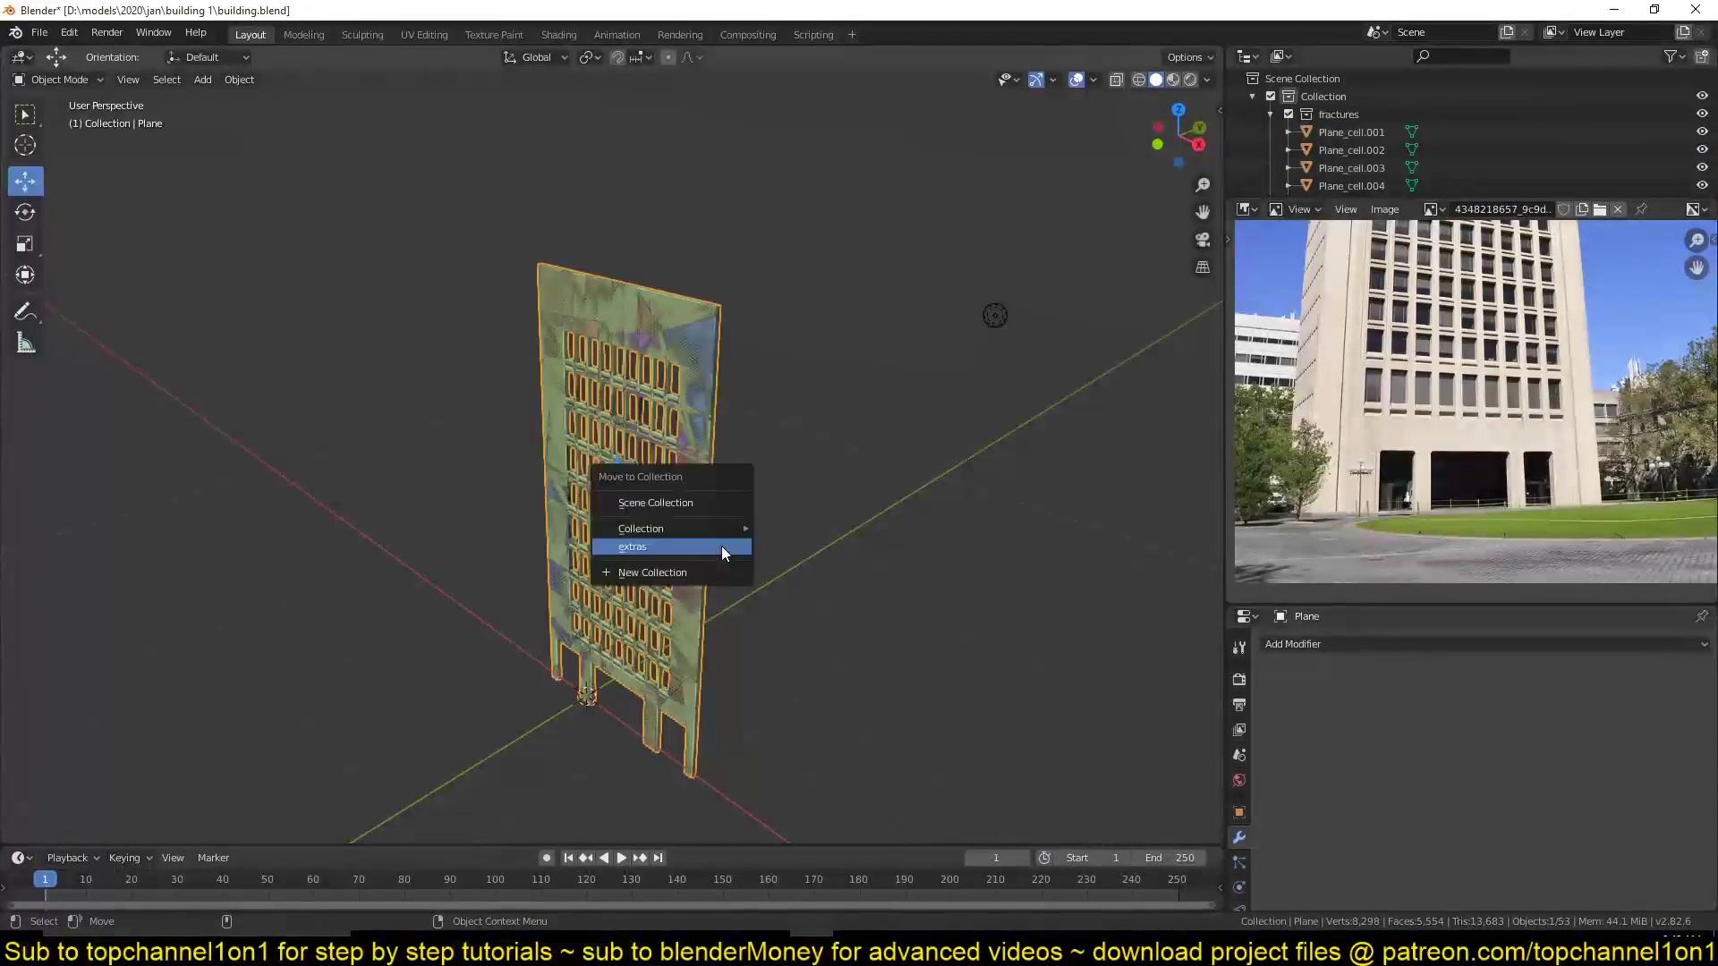
{"action": "left_click", "coordinate": [721, 545]}
{"action": "key", "text": "KP_1"}
{"action": "scroll", "coordinate": [717, 537], "scroll_direction": "up", "scroll_amount": 3}
{"action": "scroll", "coordinate": [745, 508], "scroll_direction": "down", "scroll_amount": 2}
{"action": "scroll", "coordinate": [716, 770], "scroll_direction": "down", "scroll_amount": 3}
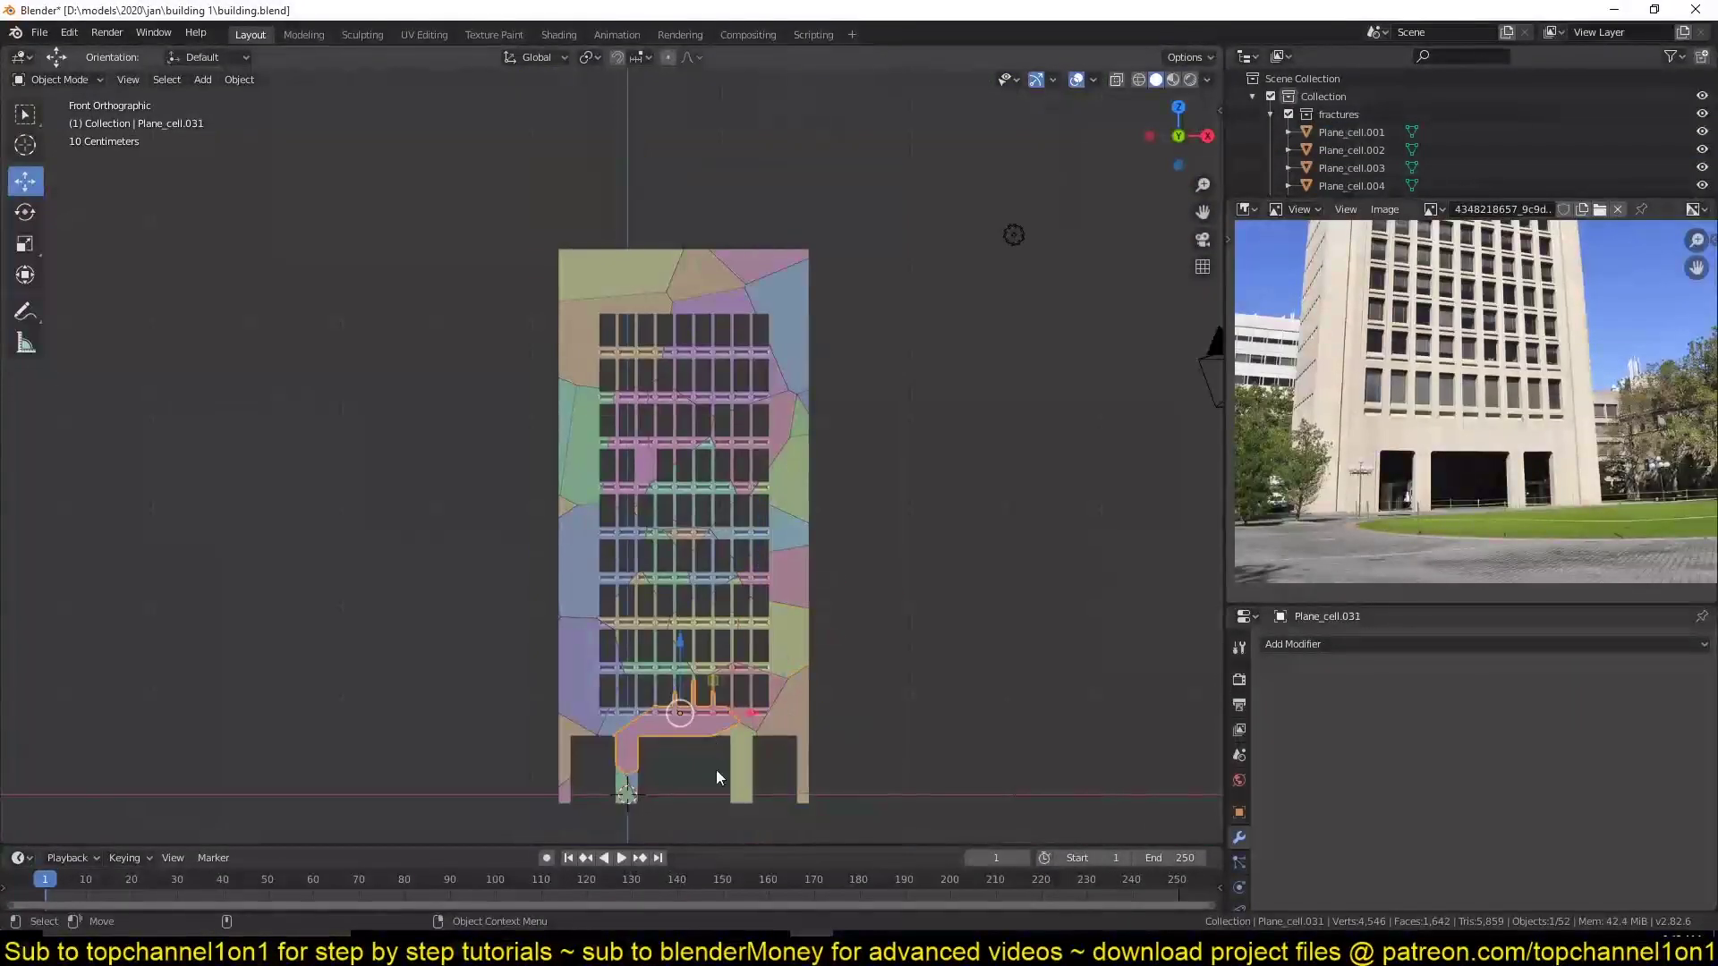
{"action": "scroll", "coordinate": [729, 529], "scroll_direction": "up", "scroll_amount": 3}
Edit Plane_cell.029, select its linked geometry and isolate it in local view.
{"action": "key", "text": "Tab"}
{"action": "scroll", "coordinate": [716, 501], "scroll_direction": "up", "scroll_amount": 3}
{"action": "mouse_move", "coordinate": [698, 488]}
{"action": "middle_mouse_down"}
{"action": "mouse_move", "coordinate": [712, 467]}
{"action": "mouse_move", "coordinate": [890, 529]}
{"action": "mouse_move", "coordinate": [631, 441]}
{"action": "middle_mouse_up"}
{"action": "key", "text": "ctrl+l"}
{"action": "key", "text": "slash"}
{"action": "scroll", "coordinate": [631, 440], "scroll_direction": "up", "scroll_amount": 4}
Select vertices on the cell's beam and dissolve the stray diagonal edge.
{"action": "scroll", "coordinate": [721, 488], "scroll_direction": "up", "scroll_amount": 1}
{"action": "key", "text": "1"}
{"action": "left_click", "coordinate": [670, 318]}
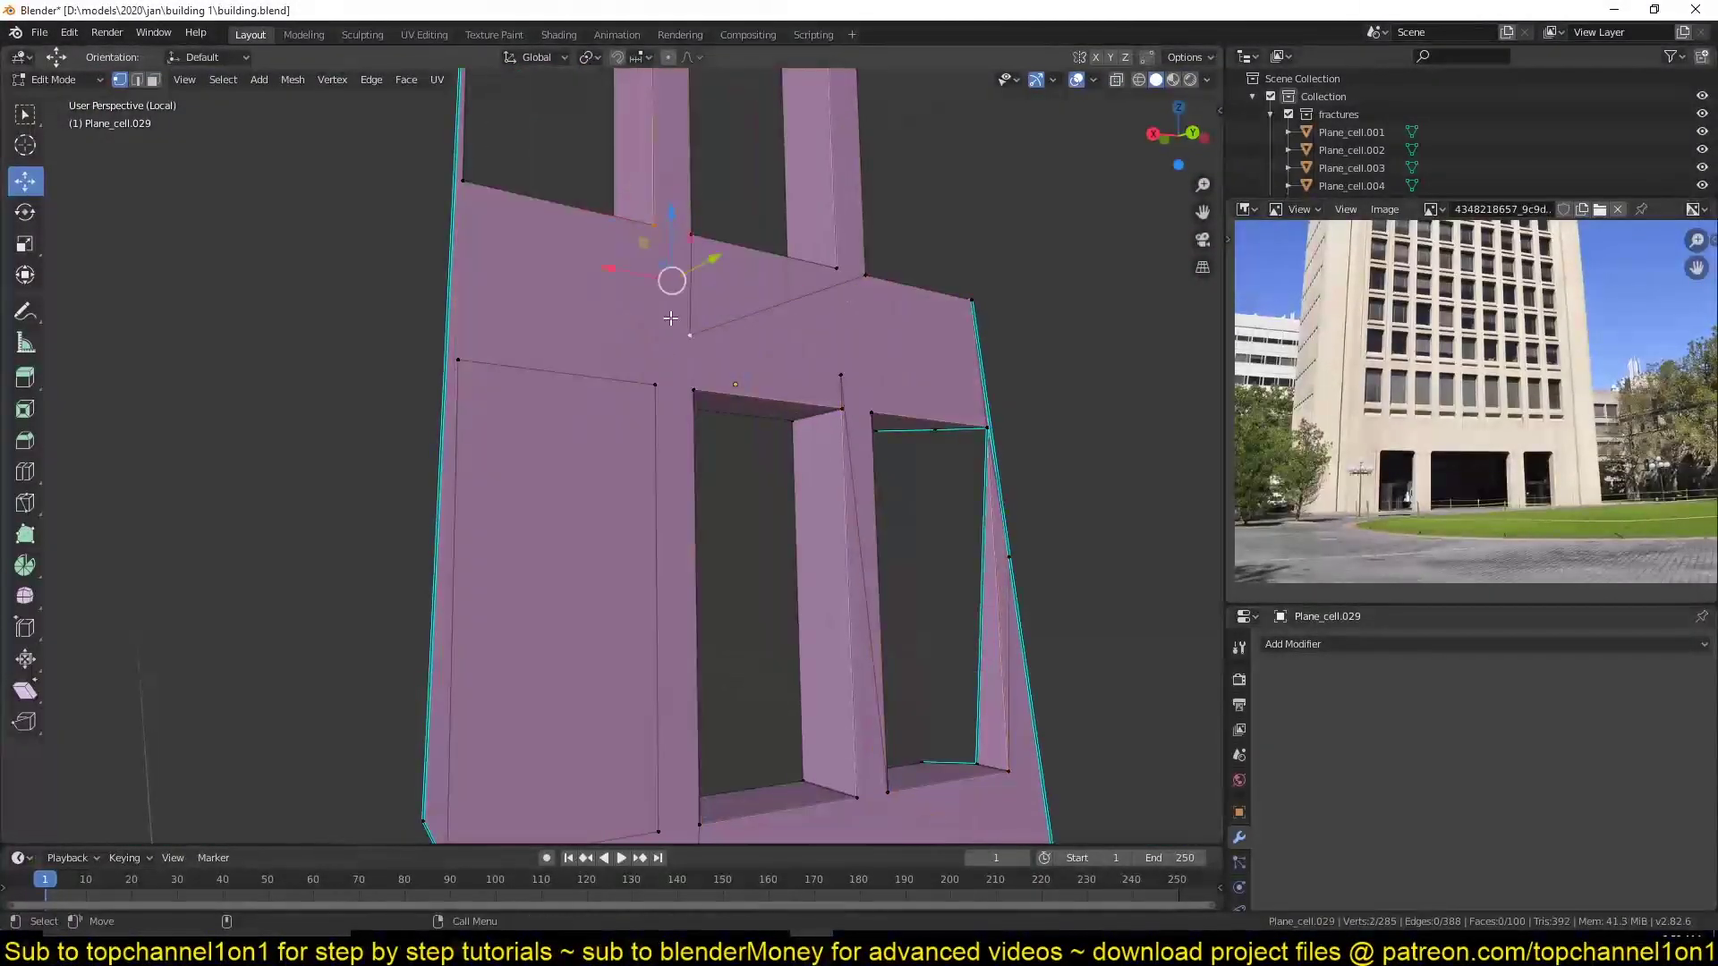
{"action": "middle_click_drag", "start_coordinate": [693, 383], "coordinate": [805, 268]}
{"action": "left_click", "coordinate": [816, 218]}
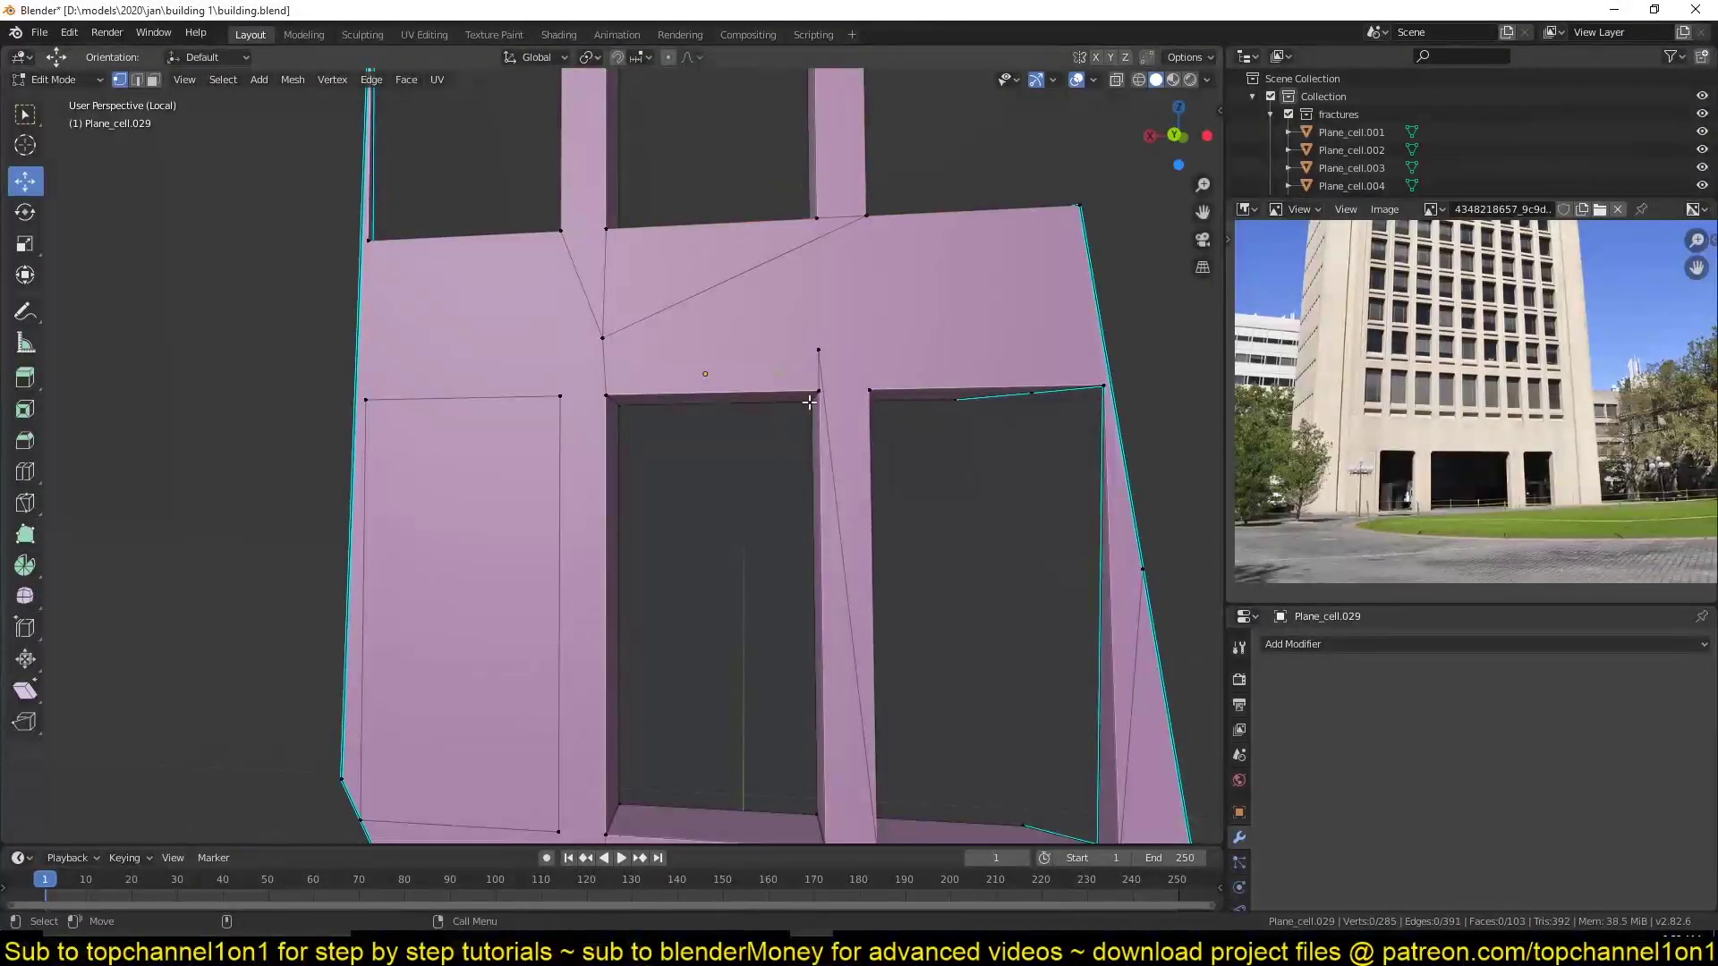
{"action": "middle_click_drag", "start_coordinate": [842, 471], "coordinate": [837, 318], "text": "shift"}
{"action": "key", "text": "1"}
{"action": "left_click", "coordinate": [830, 690]}
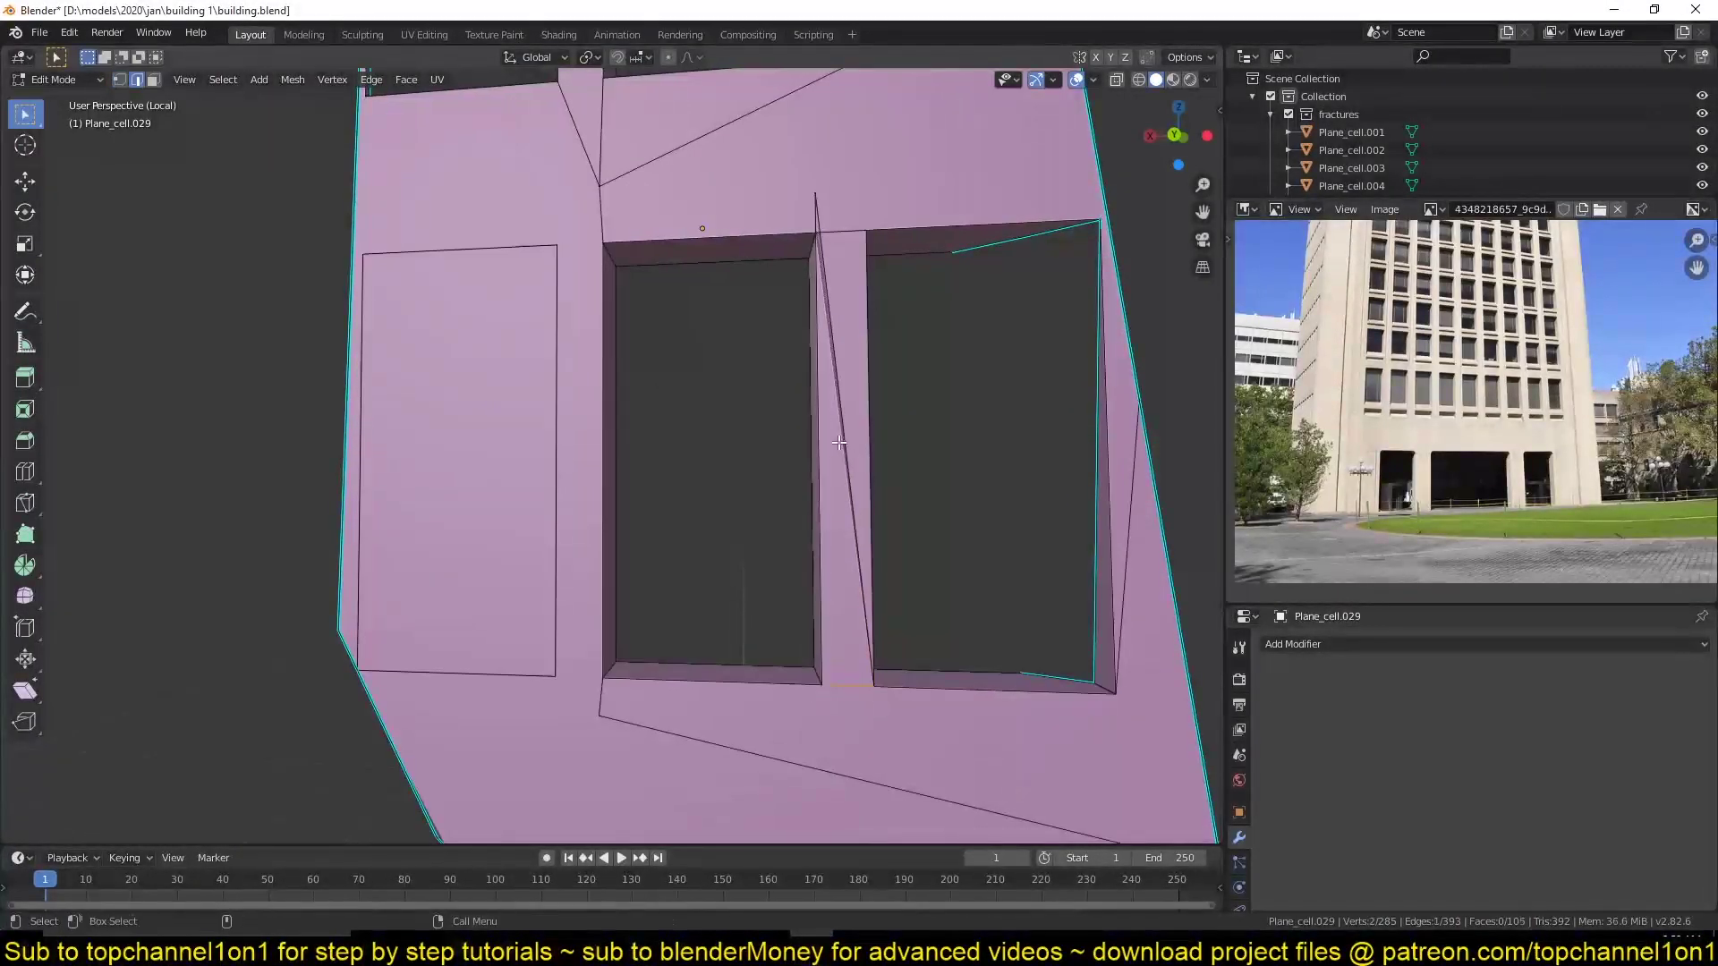
{"action": "key", "text": "ctrl+x"}
{"action": "scroll", "coordinate": [840, 443], "scroll_direction": "down", "scroll_amount": 2}
Connect the selected beam vertices with J and save the file.
{"action": "key", "text": "1"}
{"action": "key", "text": "j"}
{"action": "scroll", "coordinate": [717, 503], "scroll_direction": "up", "scroll_amount": 1}
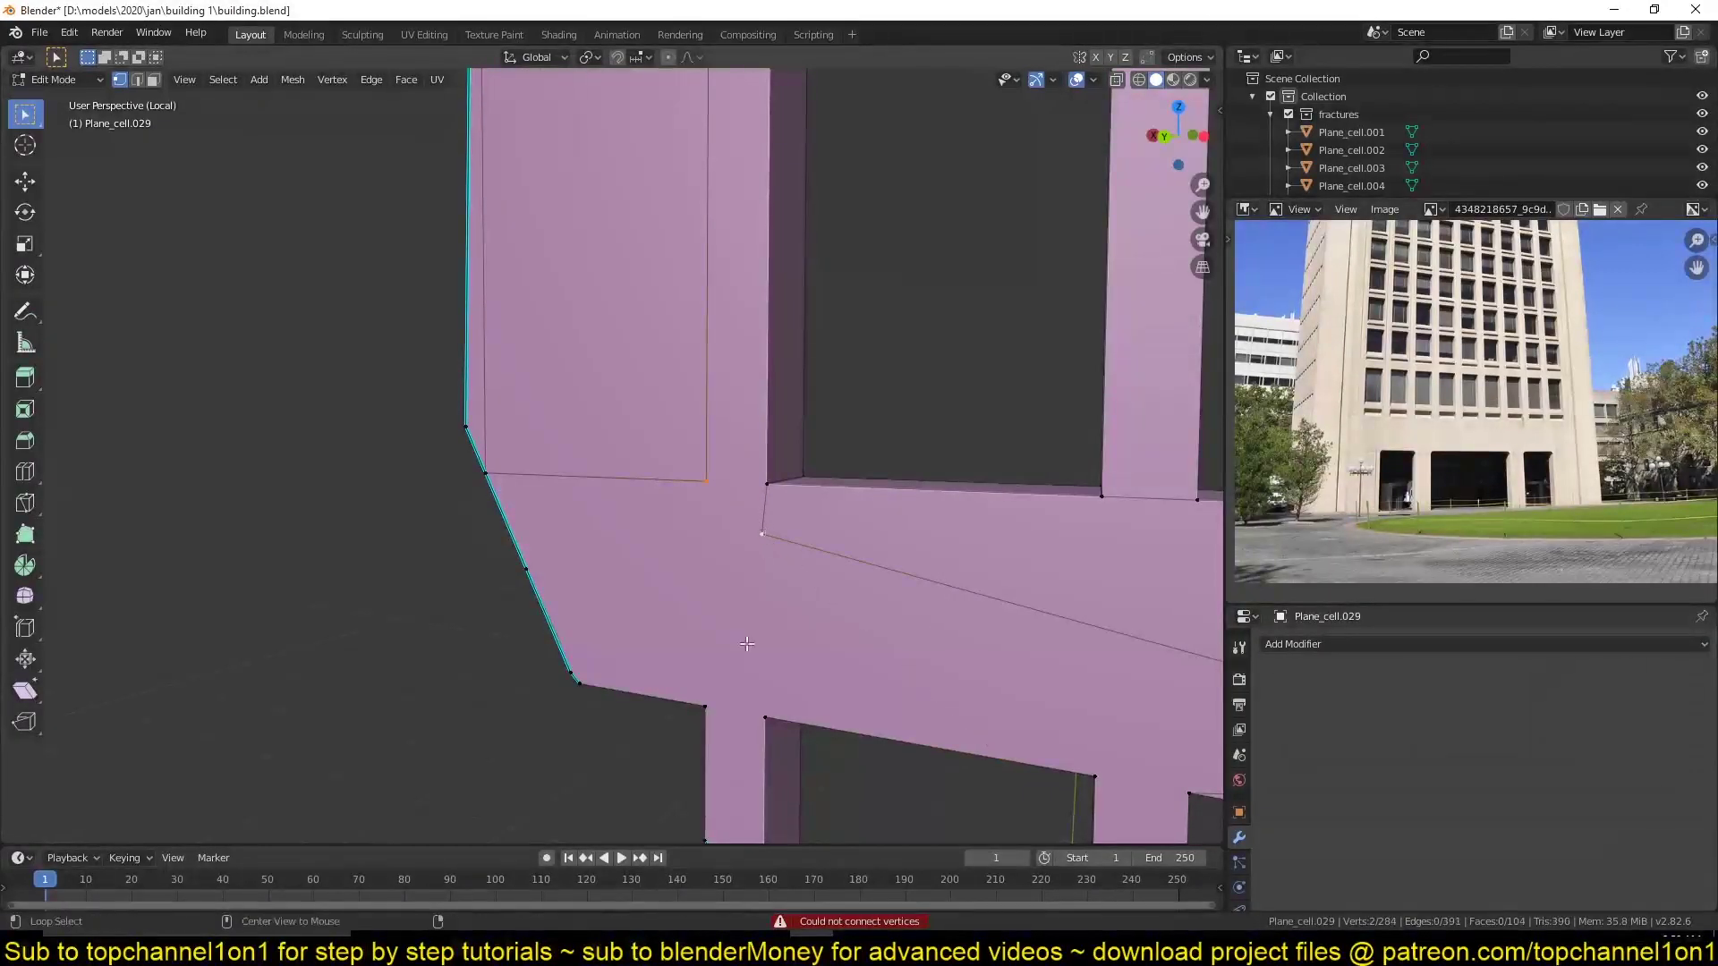
{"action": "scroll", "coordinate": [647, 486], "scroll_direction": "up", "scroll_amount": 1}
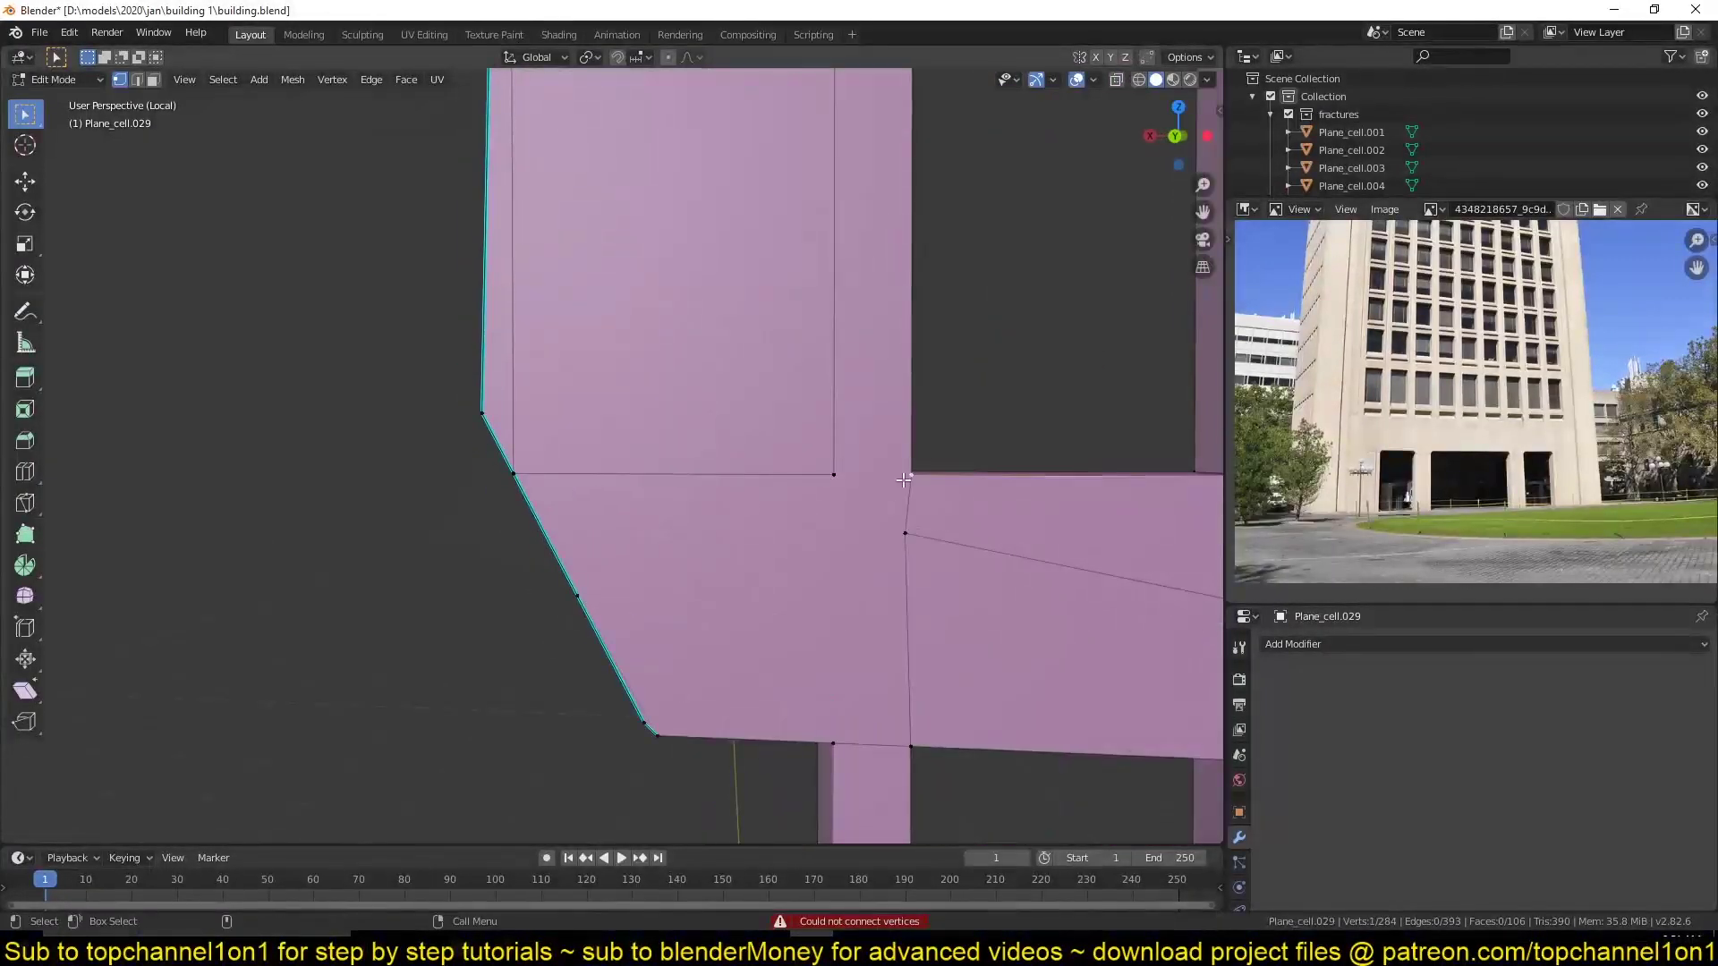
{"action": "scroll", "coordinate": [648, 486], "scroll_direction": "down", "scroll_amount": 3}
{"action": "scroll", "coordinate": [730, 557], "scroll_direction": "up", "scroll_amount": 3}
{"action": "key", "text": "j"}
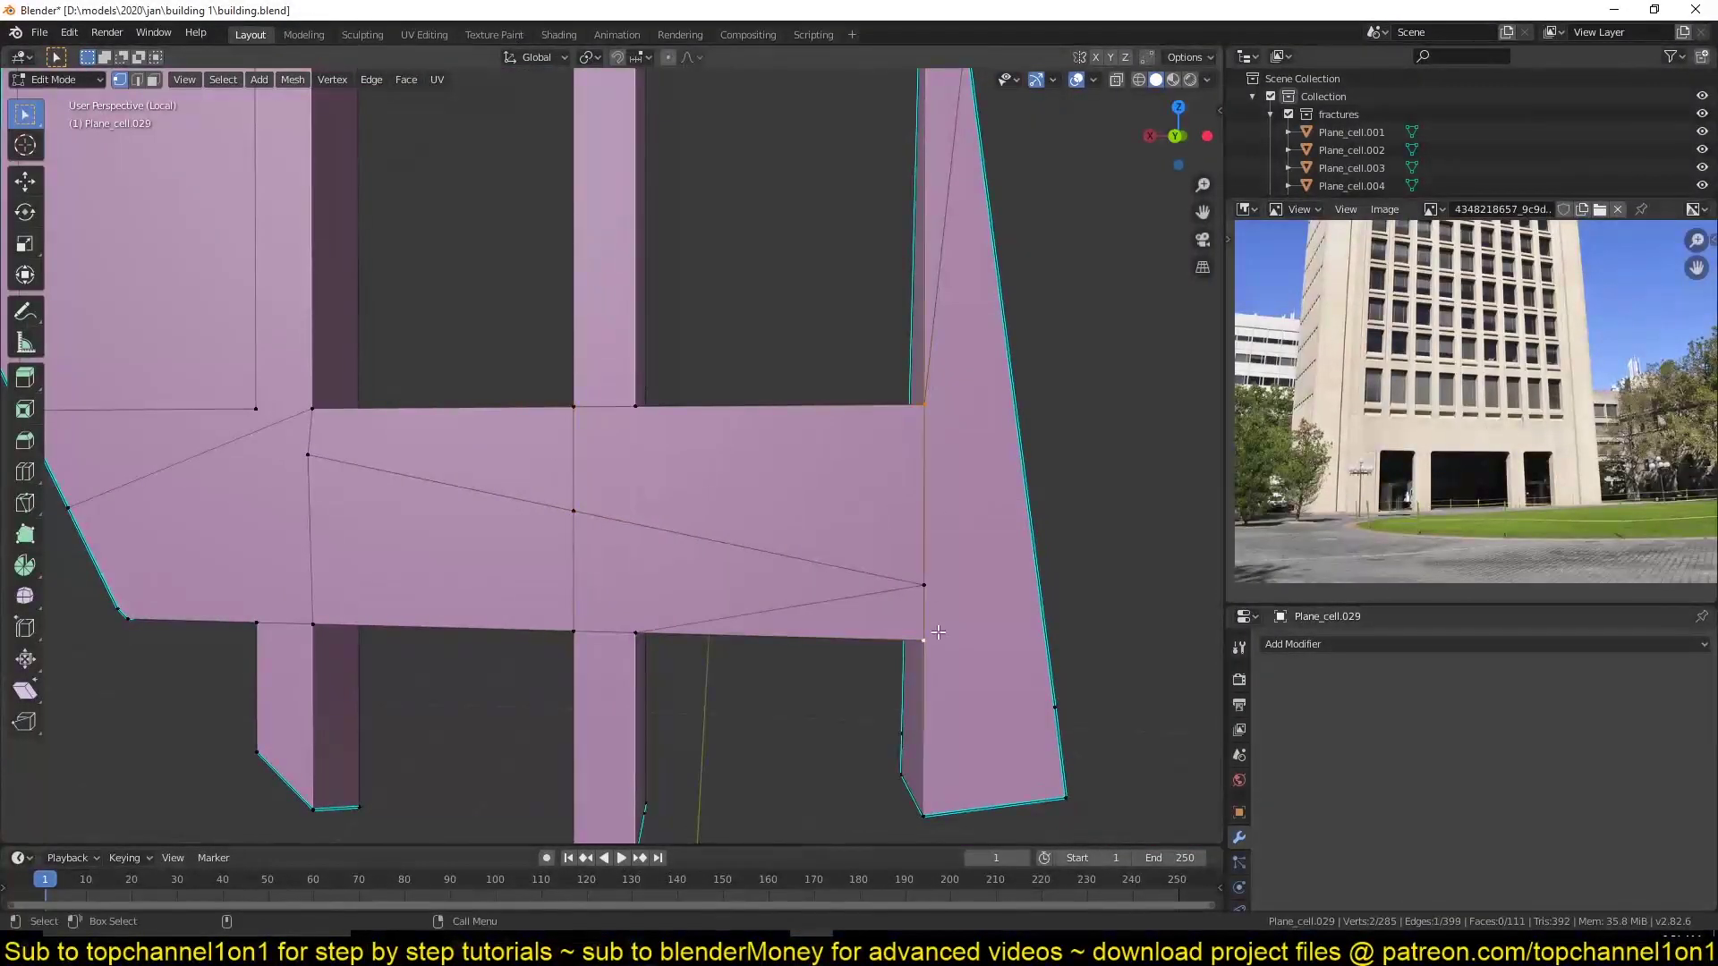
{"action": "key", "text": "2"}
{"action": "mouse_move", "coordinate": [660, 493]}
{"action": "middle_mouse_down"}
{"action": "mouse_move", "coordinate": [683, 545]}
{"action": "mouse_move", "coordinate": [572, 410]}
{"action": "mouse_move", "coordinate": [858, 415]}
{"action": "mouse_move", "coordinate": [683, 480]}
{"action": "middle_mouse_up"}
{"action": "key", "text": "ctrl+s"}
Subdivide the selected edge and connect the new vertex.
{"action": "right_click", "coordinate": [573, 410]}
{"action": "left_click", "coordinate": [573, 415]}
{"action": "key", "text": "1"}
{"action": "key", "text": "j"}
Merge the whole cell's vertices by distance, removing 92 duplicates, then save.
{"action": "key", "text": "a"}
{"action": "right_click", "coordinate": [690, 443]}
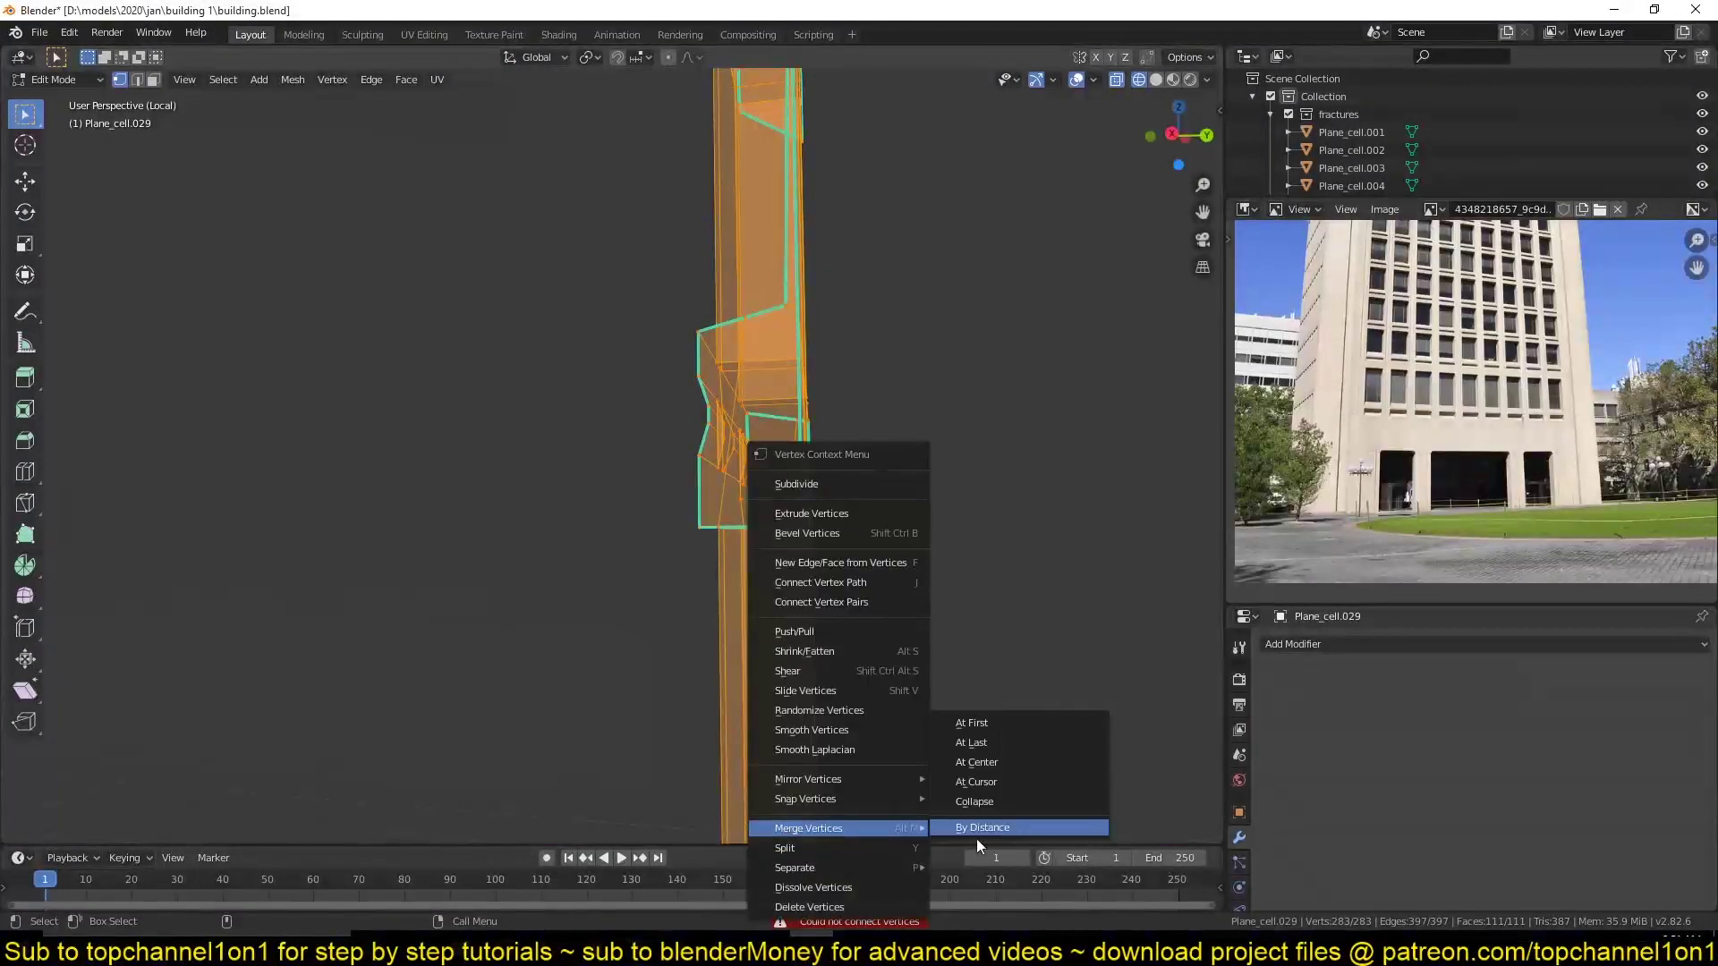
{"action": "left_click", "coordinate": [975, 834]}
{"action": "mouse_move", "coordinate": [976, 834]}
{"action": "middle_mouse_down"}
{"action": "mouse_move", "coordinate": [791, 554]}
{"action": "mouse_move", "coordinate": [703, 519]}
{"action": "middle_mouse_up"}
{"action": "key", "text": "j"}
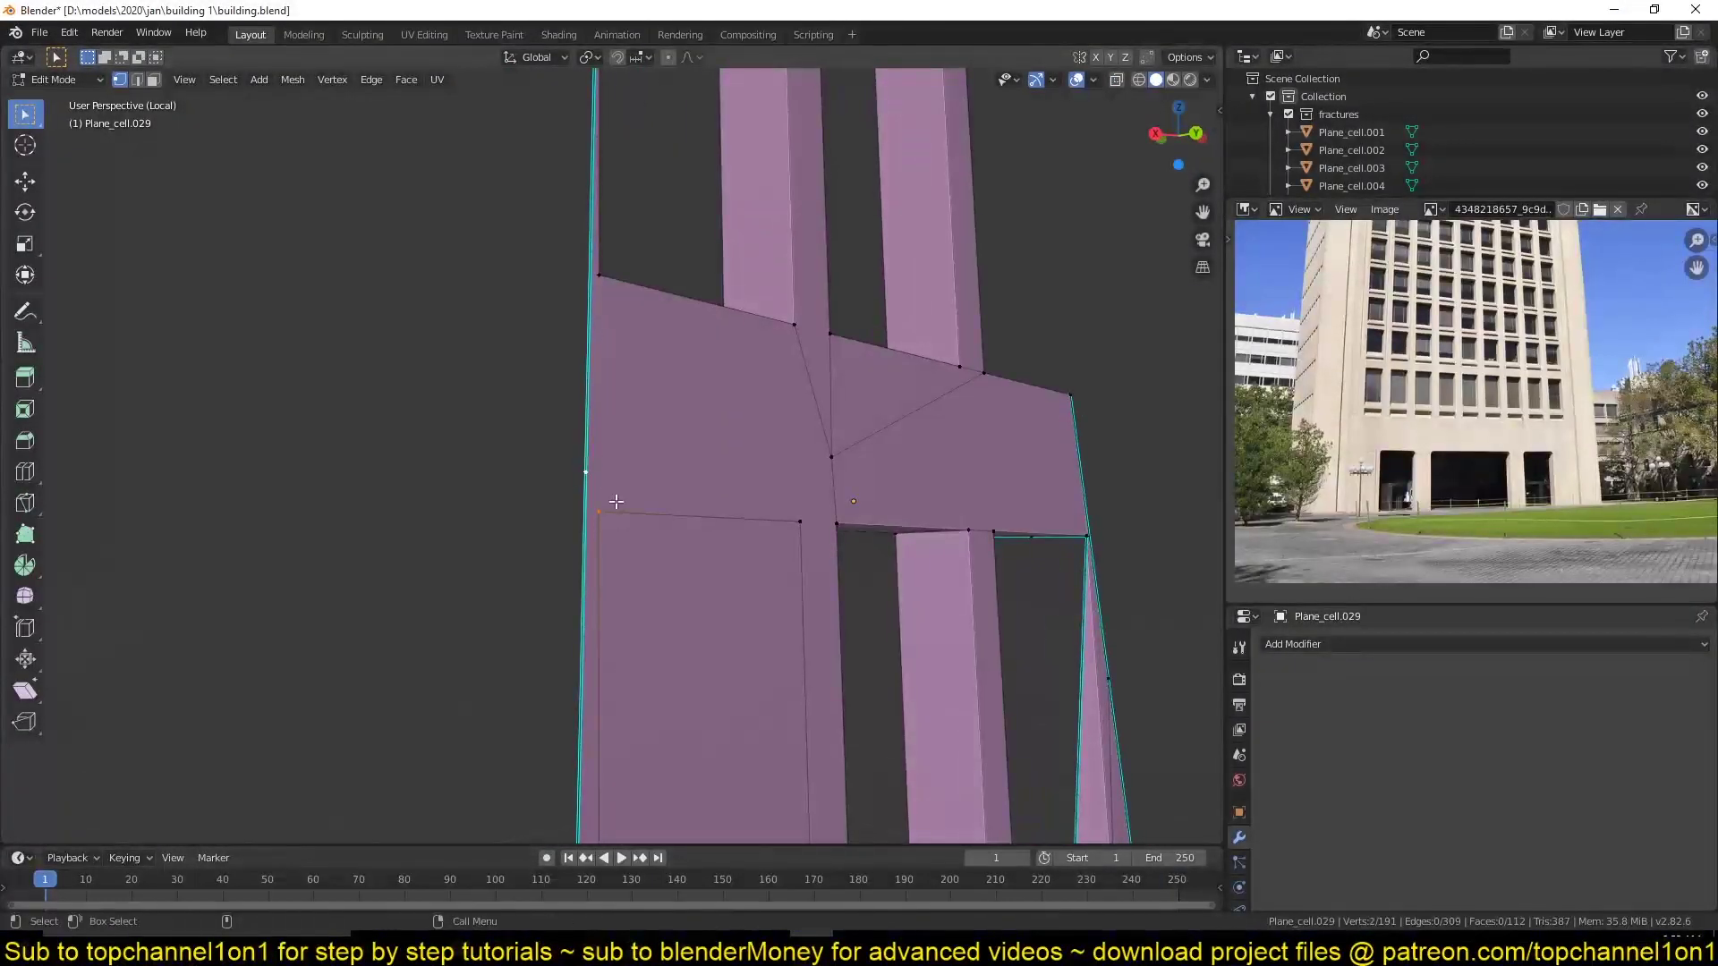
{"action": "key", "text": "m"}
{"action": "left_click", "coordinate": [788, 530]}
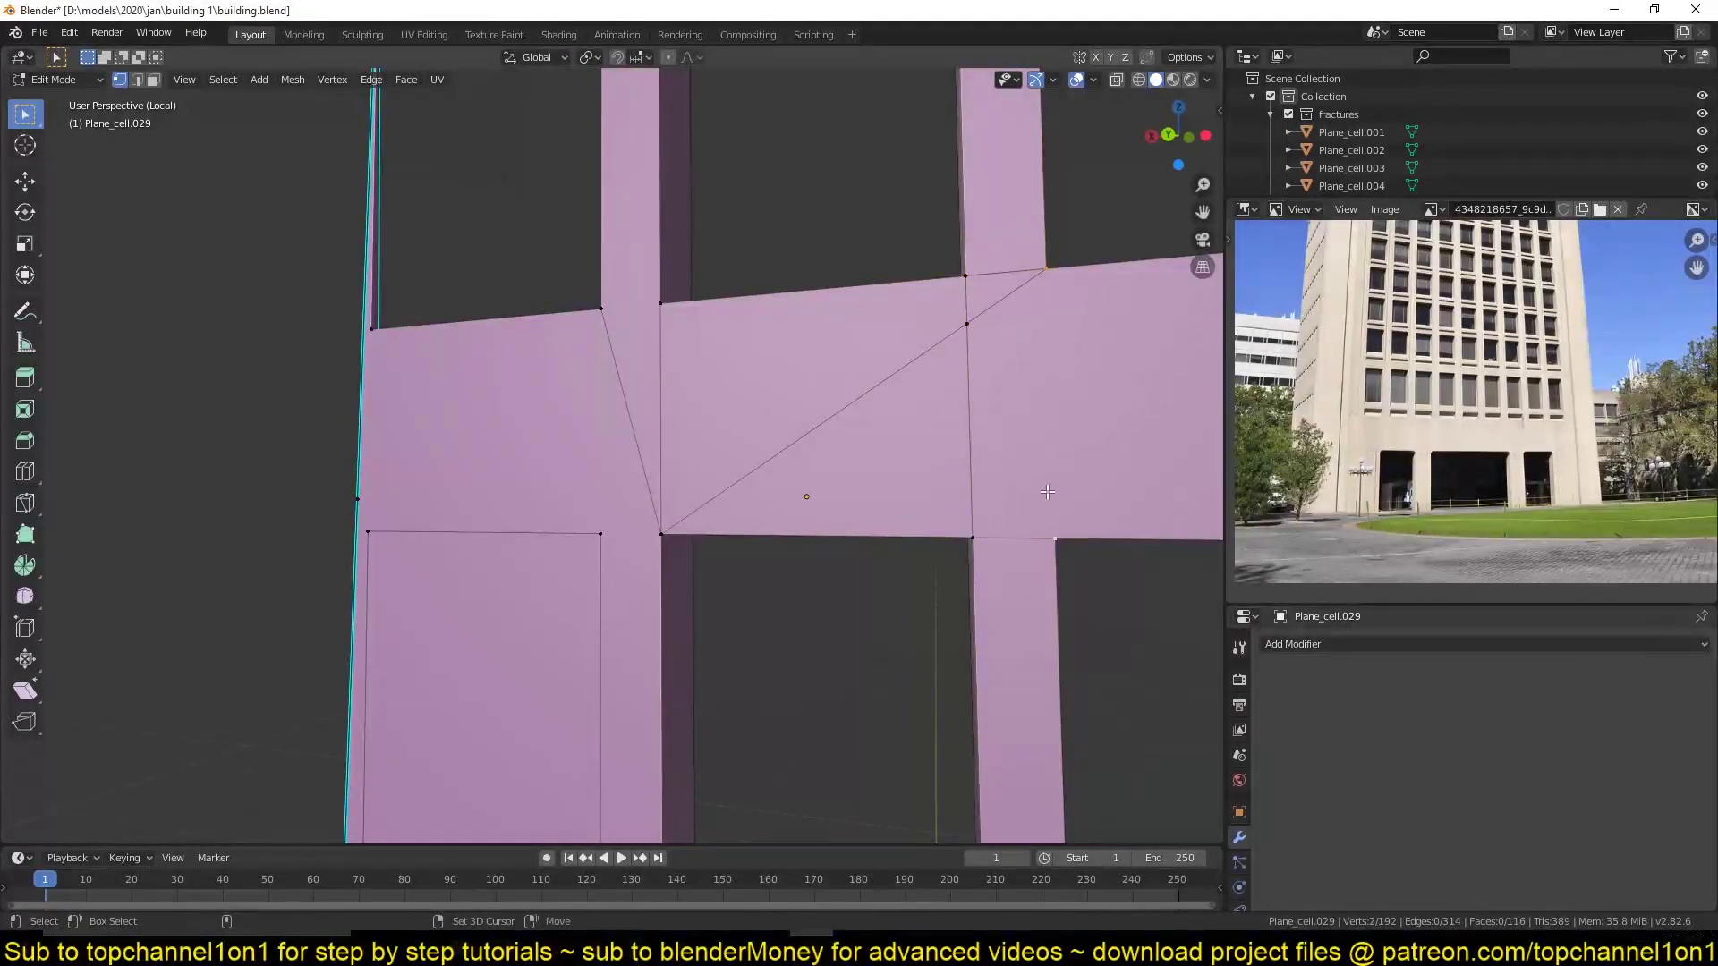
{"action": "middle_click_drag", "start_coordinate": [744, 425], "coordinate": [759, 440]}
{"action": "key", "text": "ctrl+s"}
{"action": "key", "text": "j"}
{"action": "key", "text": "j"}
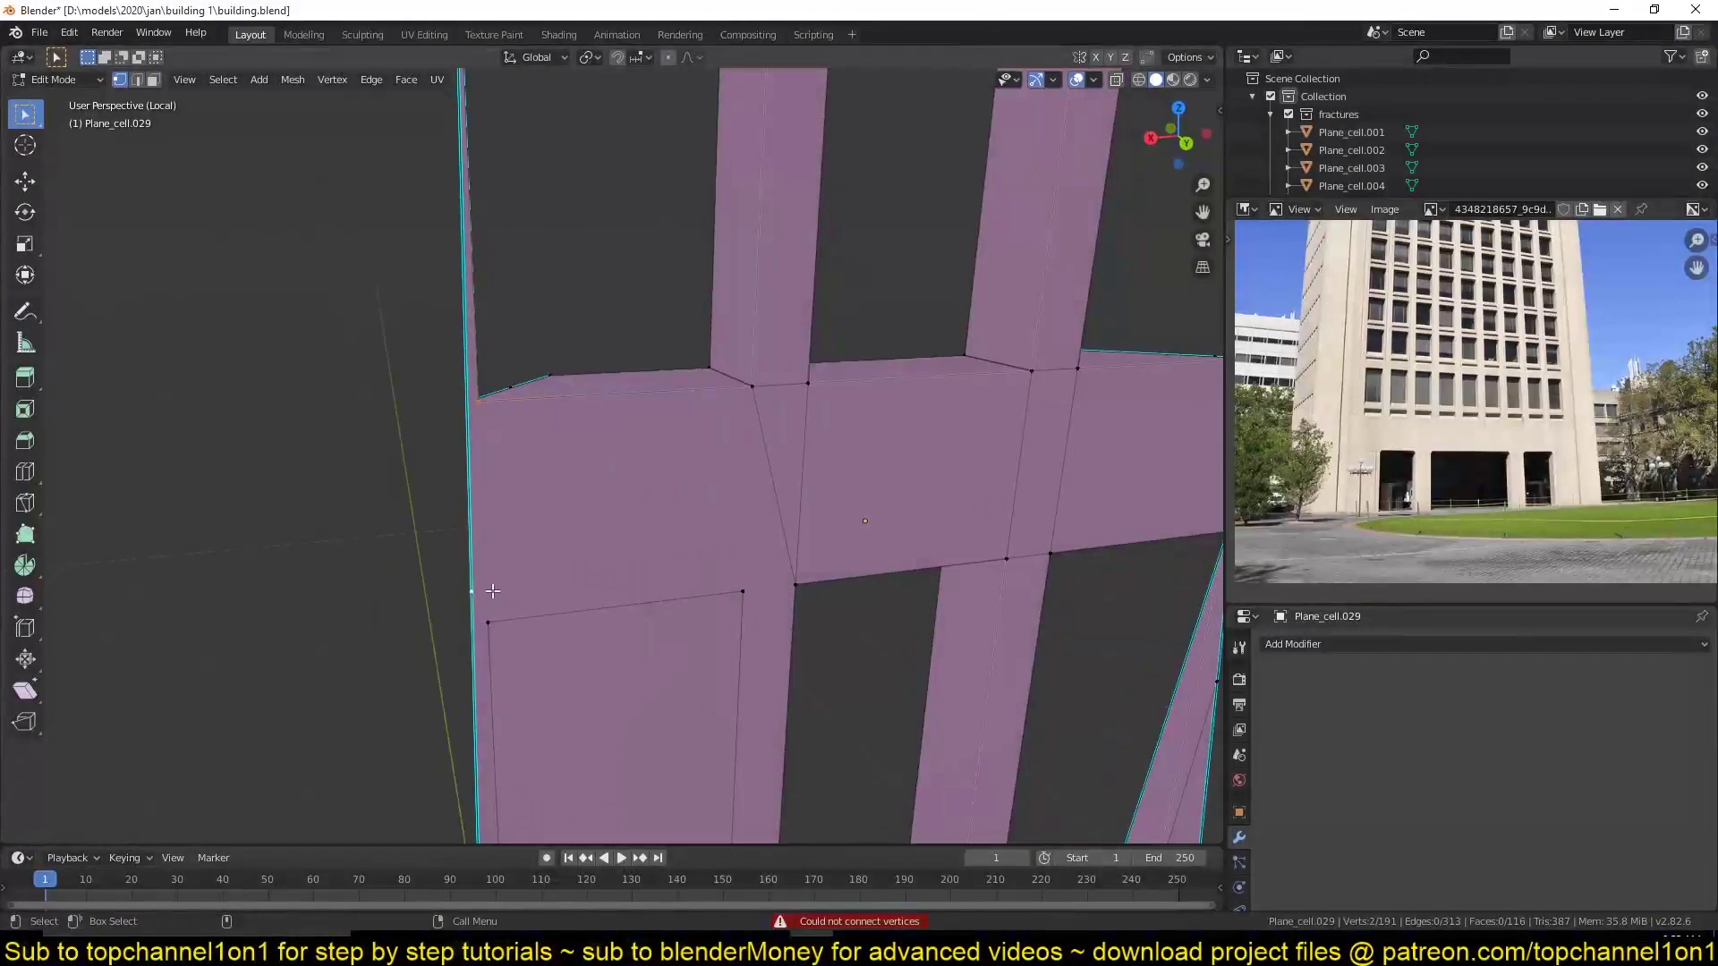
Check the repaired column junction by selecting its faces and edges.
{"action": "scroll", "coordinate": [488, 595], "scroll_direction": "down", "scroll_amount": 3}
{"action": "key", "text": "3"}
{"action": "left_click", "coordinate": [627, 537]}
{"action": "mouse_move", "coordinate": [626, 537]}
{"action": "middle_mouse_down"}
{"action": "mouse_move", "coordinate": [685, 667]}
{"action": "mouse_move", "coordinate": [722, 506]}
{"action": "middle_mouse_up"}
{"action": "key", "text": "2"}
{"action": "left_click", "coordinate": [722, 505], "text": "alt"}
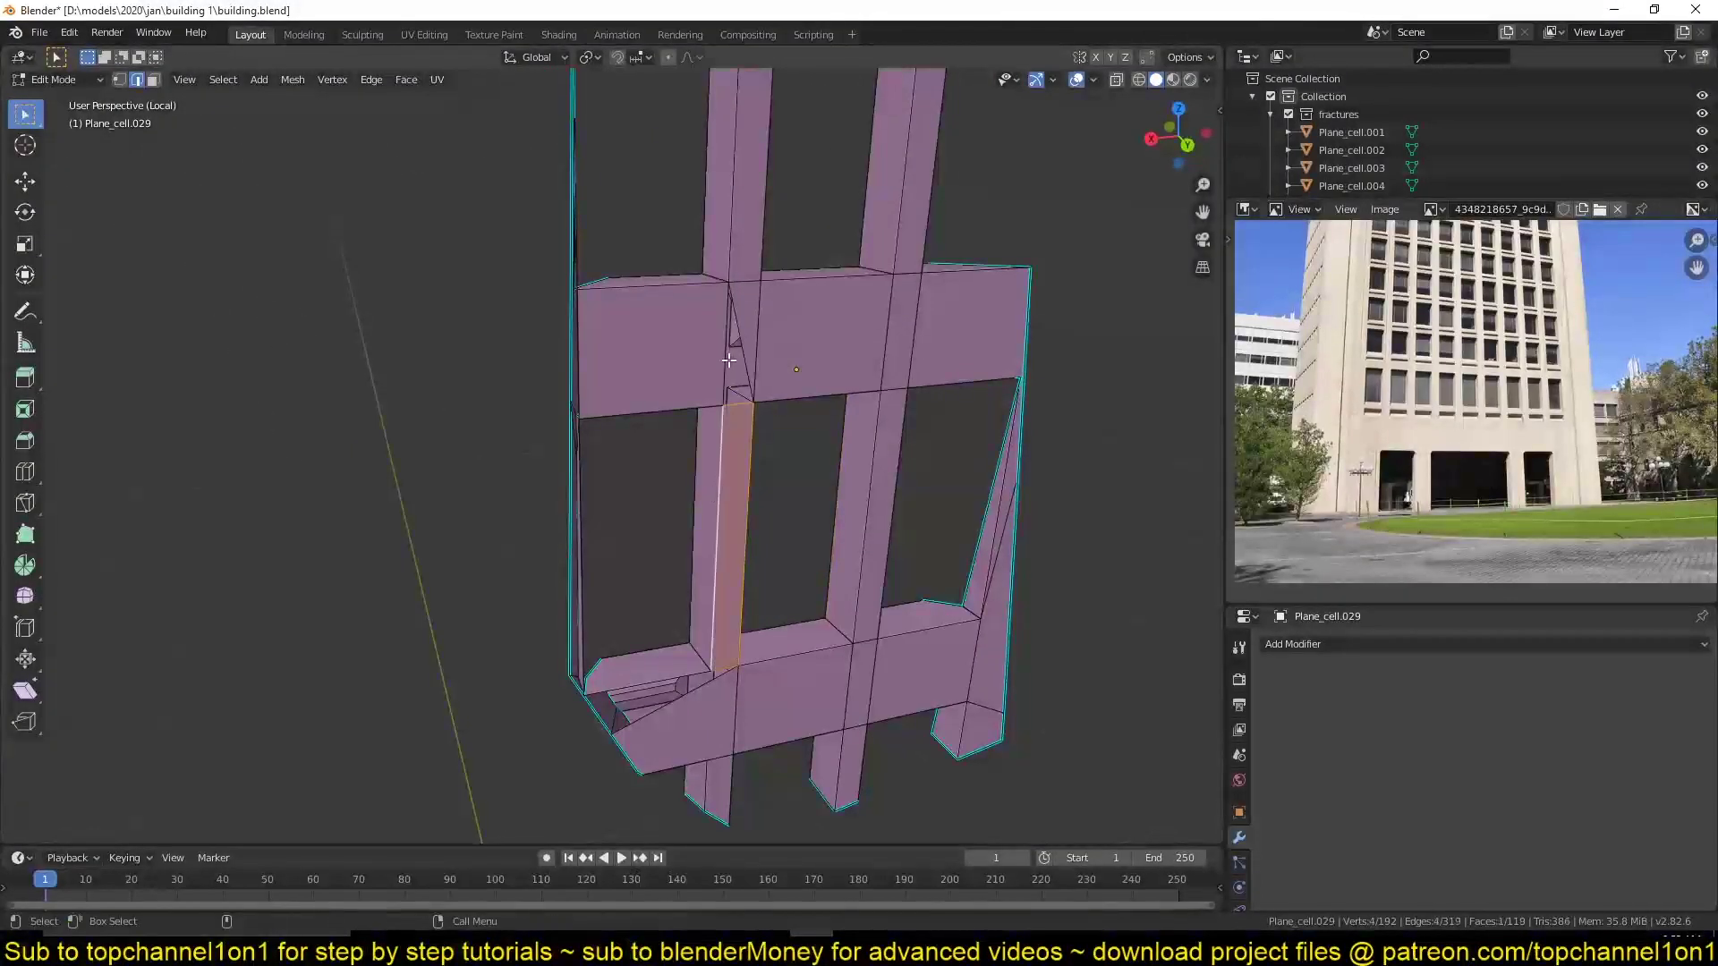
{"action": "mouse_move", "coordinate": [729, 360]}
{"action": "middle_mouse_down"}
{"action": "mouse_move", "coordinate": [790, 588]}
{"action": "mouse_move", "coordinate": [868, 448]}
{"action": "mouse_move", "coordinate": [834, 639]}
{"action": "middle_mouse_up"}
{"action": "scroll", "coordinate": [790, 588], "scroll_direction": "up", "scroll_amount": 3}
{"action": "key", "text": "1"}
{"action": "scroll", "coordinate": [802, 591], "scroll_direction": "down", "scroll_amount": 3}
{"action": "key", "text": "2"}
{"action": "left_click", "coordinate": [868, 449]}
Leave local view and return to Object Mode with the full building visible.
{"action": "key", "text": "KP_Divide"}
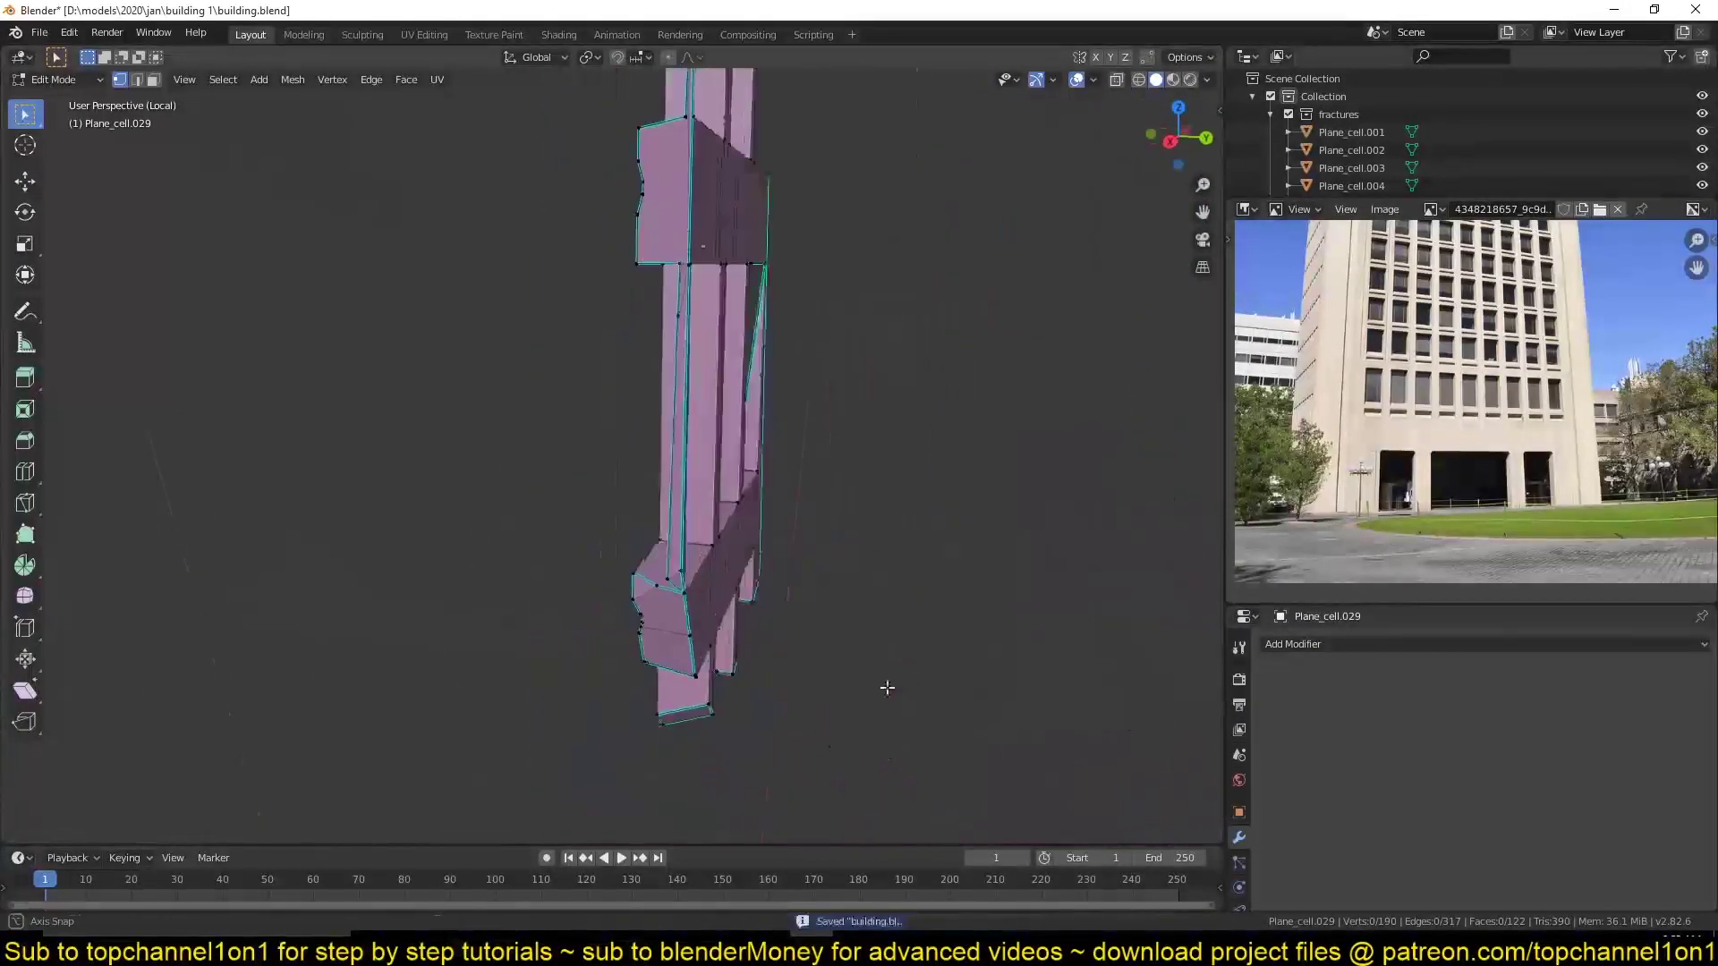
{"action": "middle_click_drag", "start_coordinate": [886, 690], "coordinate": [741, 609]}
{"action": "key", "text": "Tab"}
Set every fracture cell's origin to its geometry and save.
{"action": "scroll", "coordinate": [741, 608], "scroll_direction": "down", "scroll_amount": 4}
{"action": "scroll", "coordinate": [732, 493], "scroll_direction": "down", "scroll_amount": 3}
{"action": "key", "text": "a"}
{"action": "right_click", "coordinate": [618, 422]}
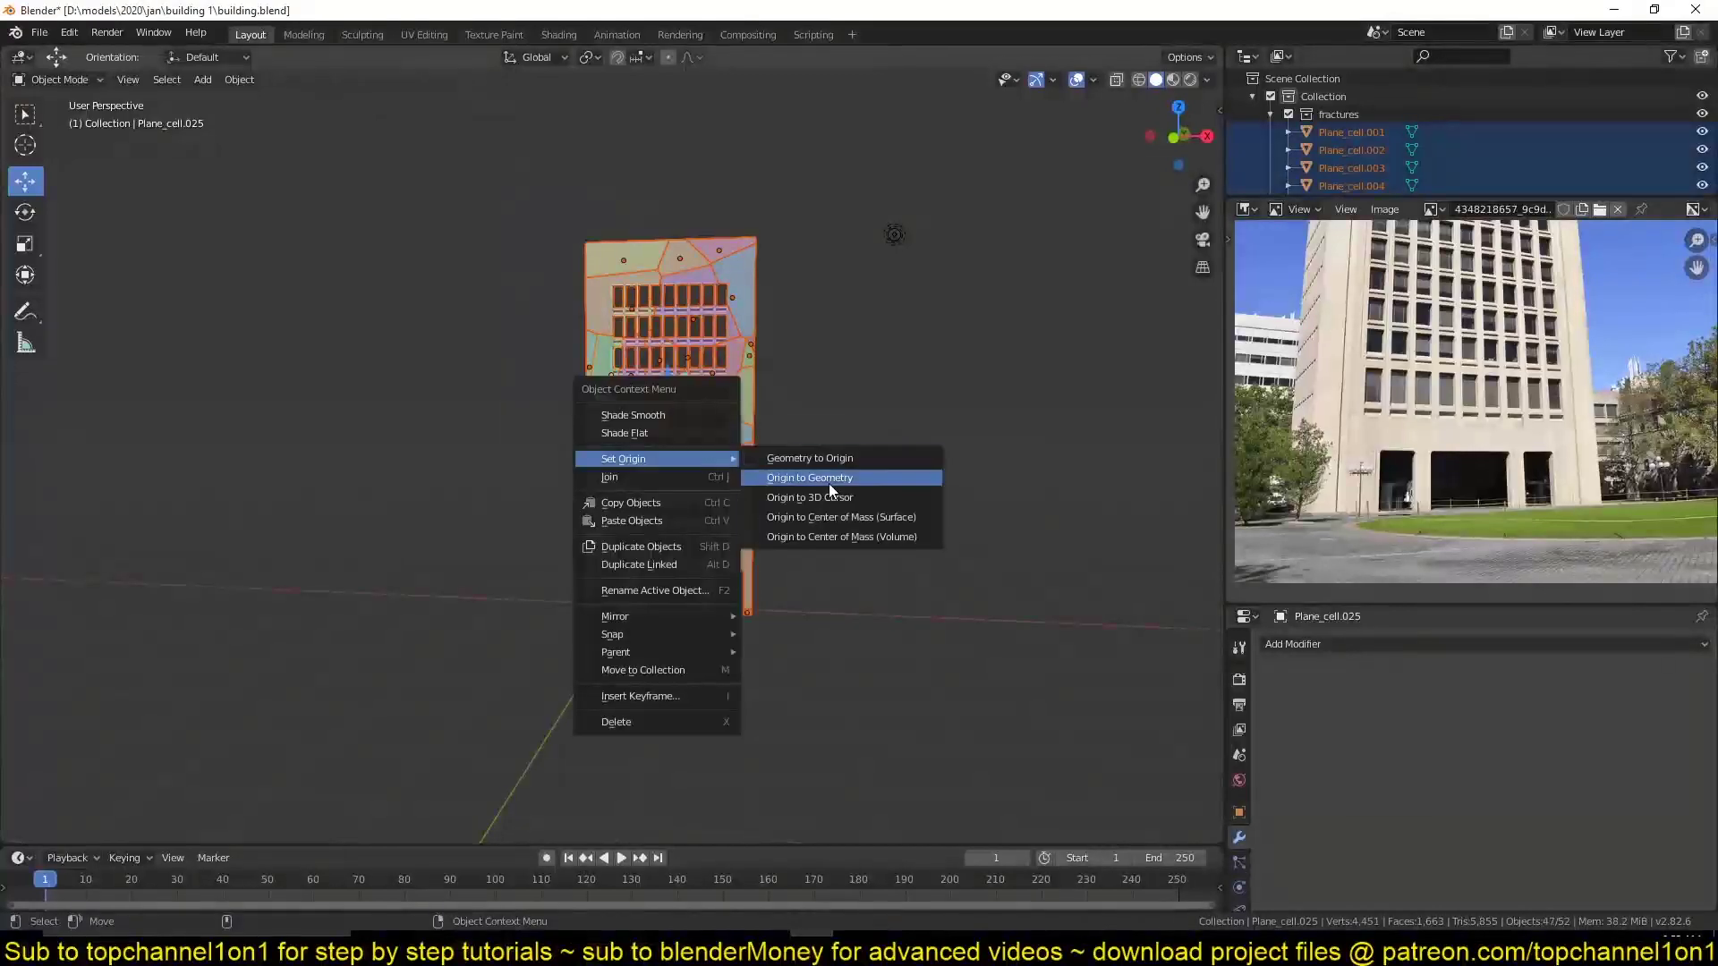
{"action": "left_click", "coordinate": [829, 484]}
{"action": "key", "text": "ctrl+s"}
Add a ground plane under the building as a passive rigid body.
{"action": "key", "text": "shift+a"}
{"action": "left_click", "coordinate": [736, 591]}
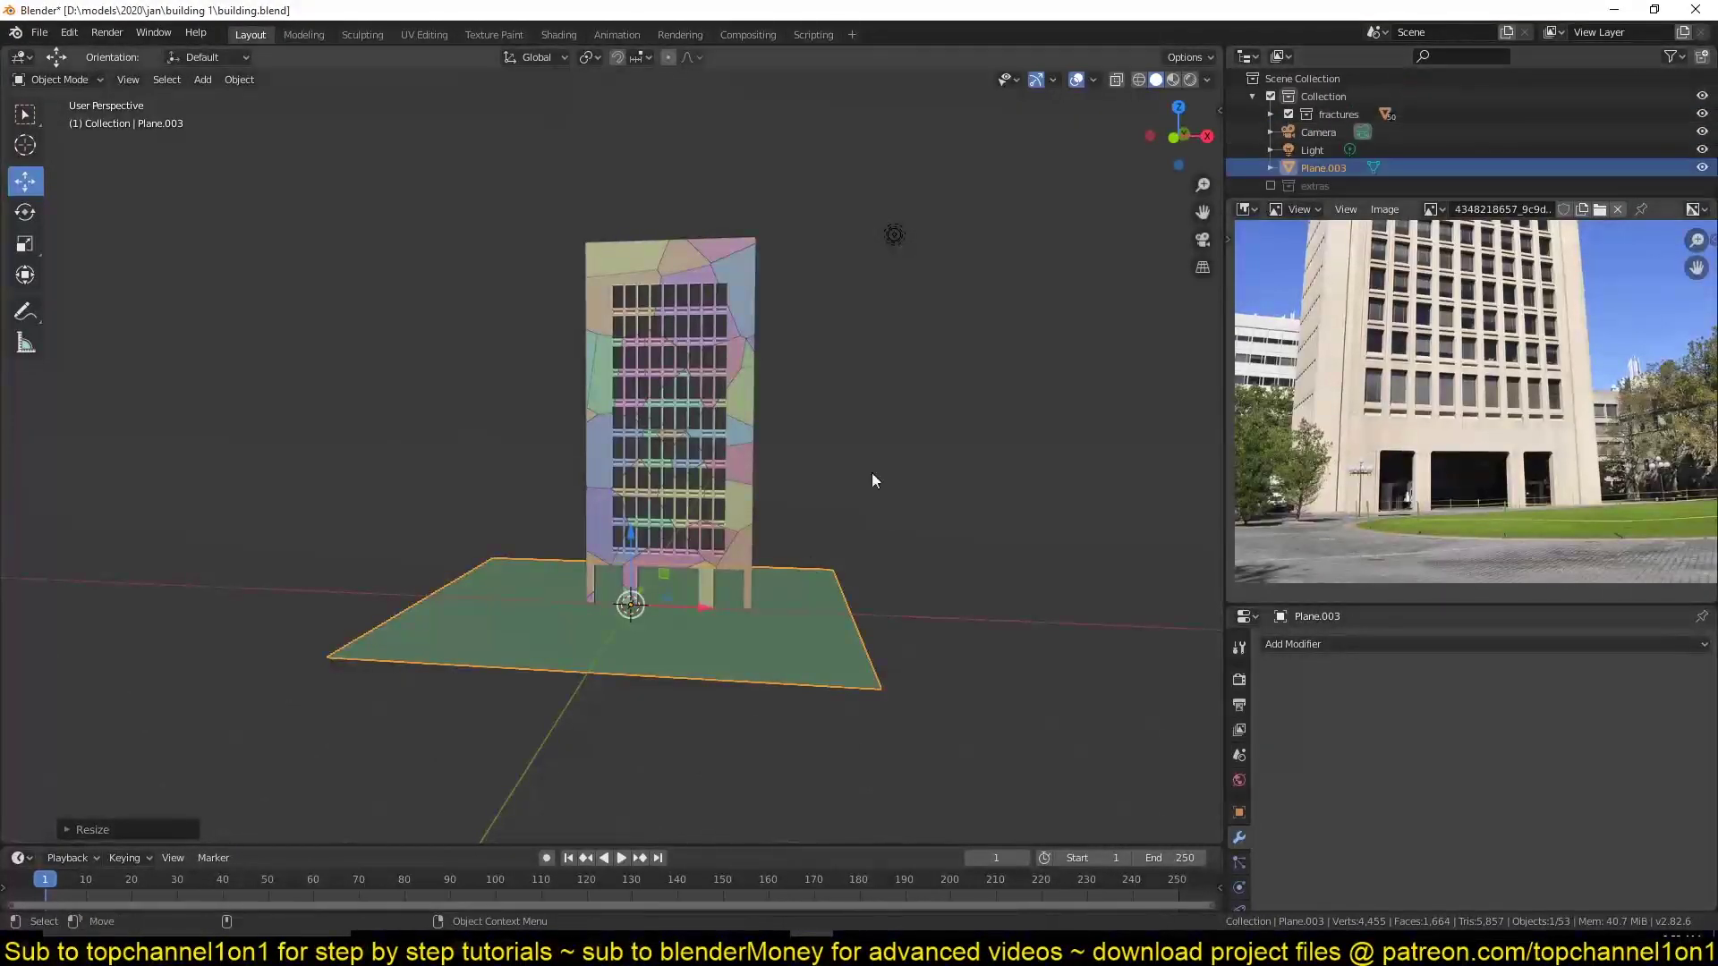
{"action": "left_click", "coordinate": [1549, 712]}
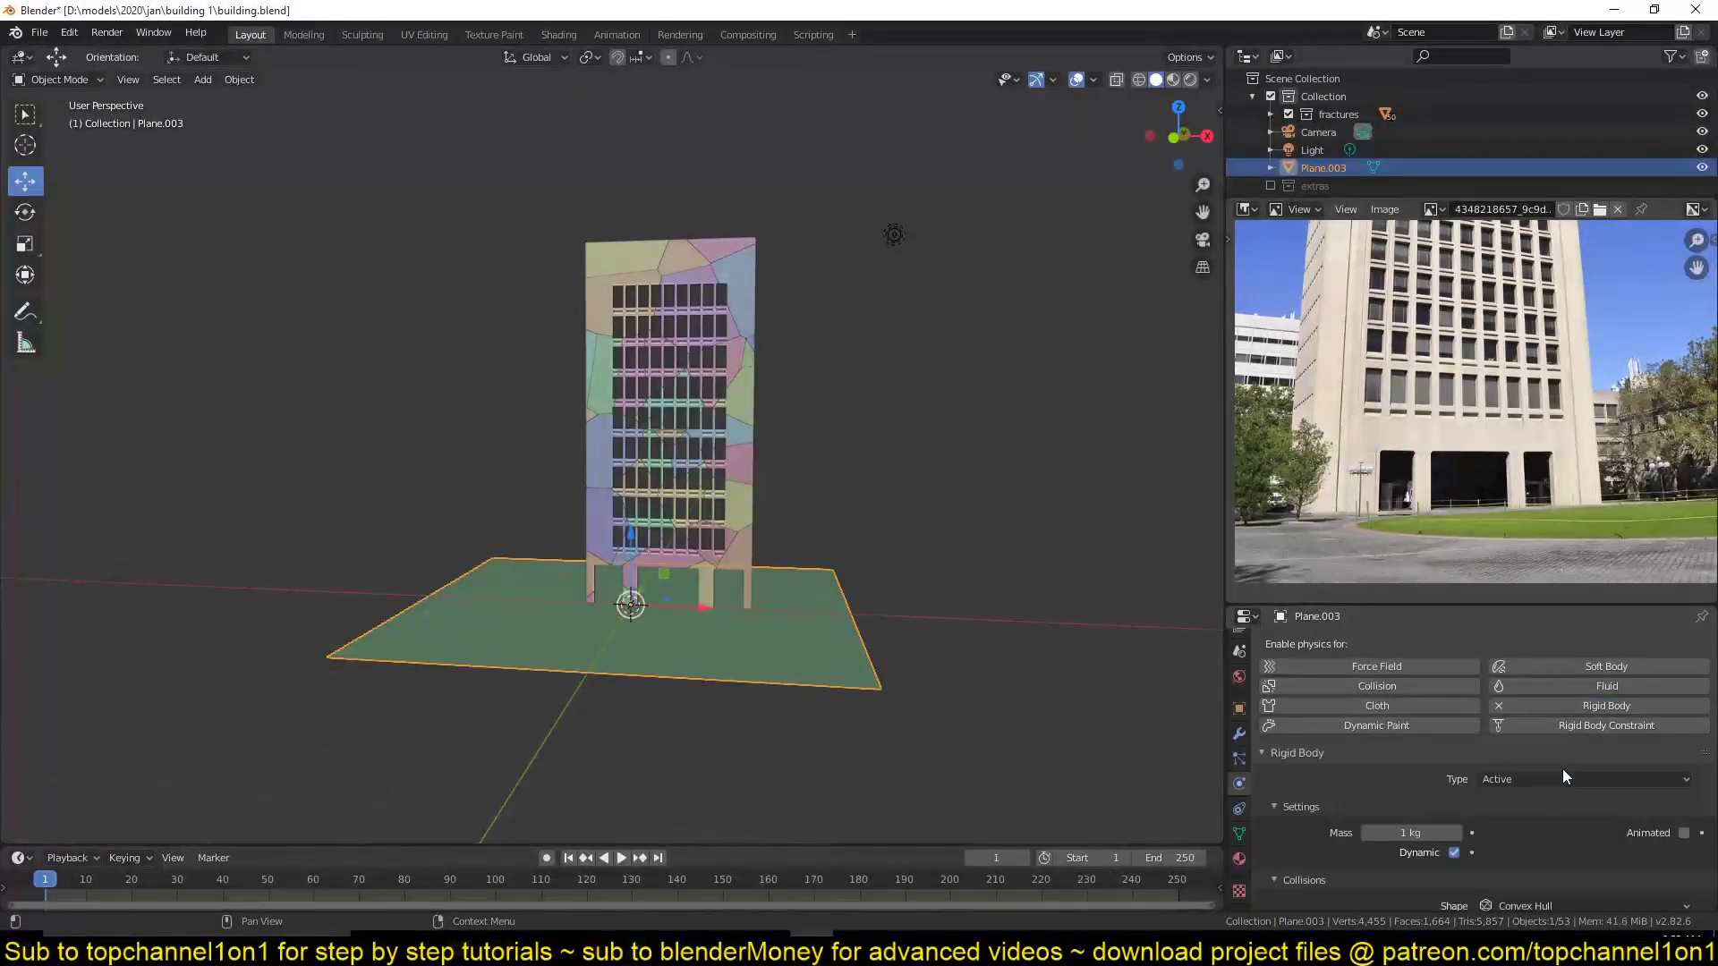
Make all the fracture cells active rigid bodies.
{"action": "left_click", "coordinate": [635, 263]}
{"action": "key", "text": "shift+g"}
{"action": "left_click", "coordinate": [619, 369]}
{"action": "left_click", "coordinate": [239, 78]}
{"action": "left_click", "coordinate": [433, 498]}
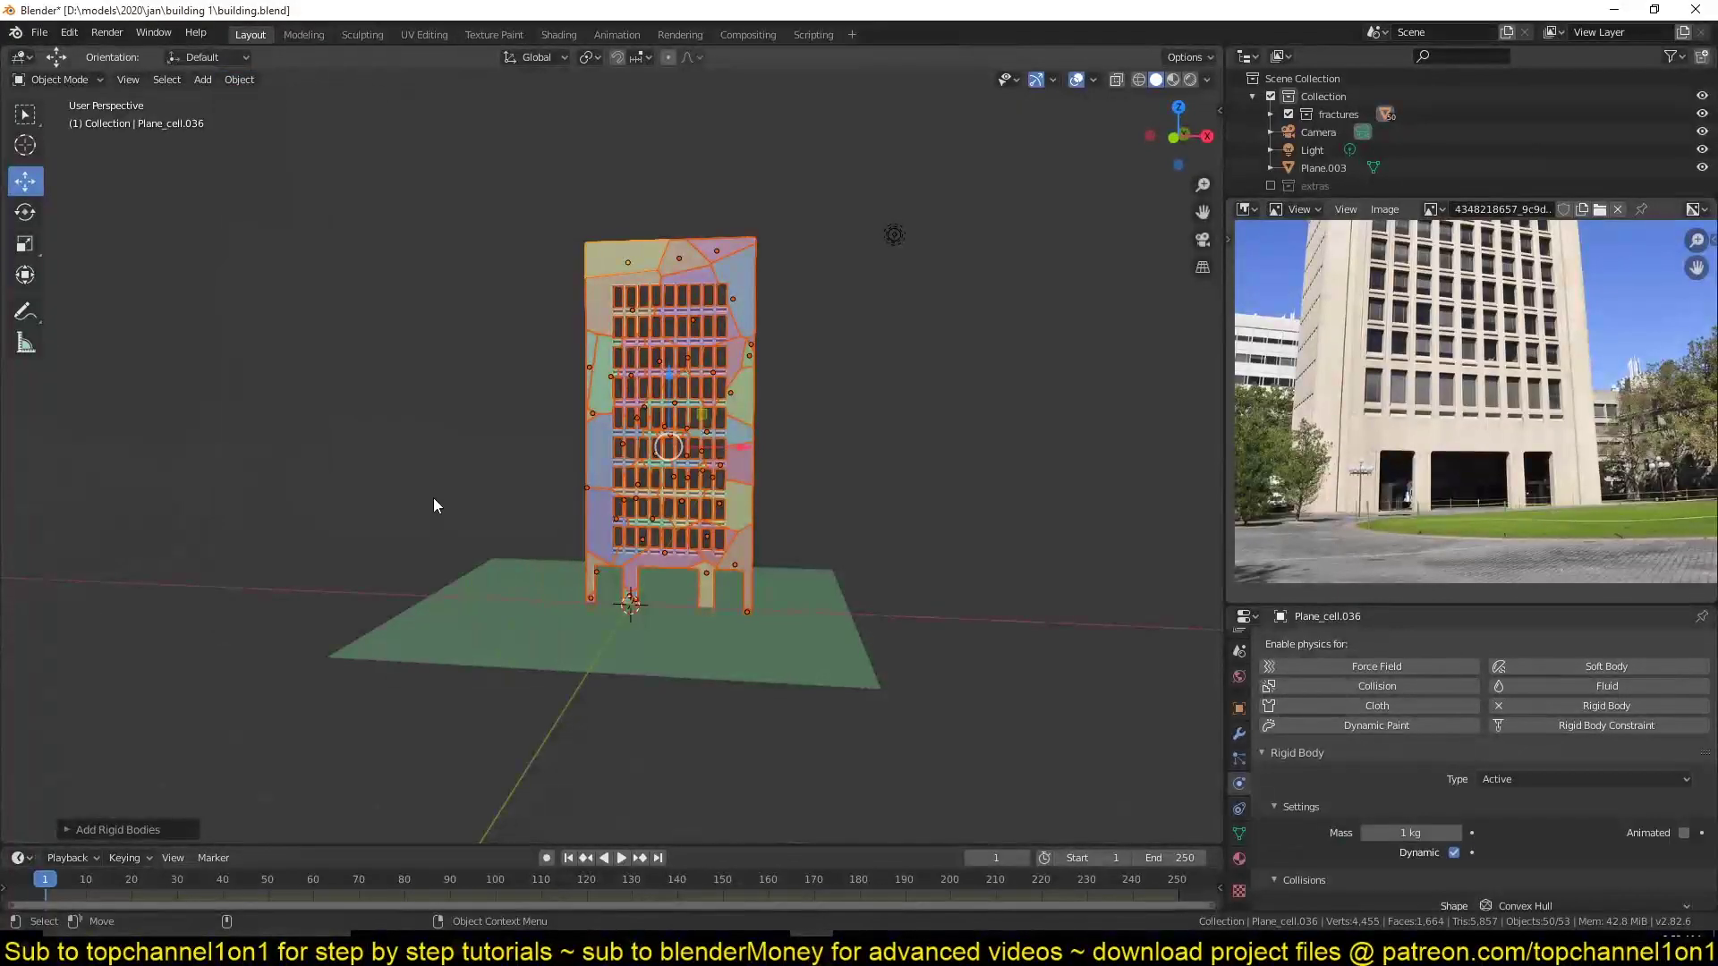
Select the ground plane Plane.003 and view the scene front-on in wireframe.
{"action": "left_click", "coordinate": [787, 626]}
{"action": "key", "text": "KP_1"}
{"action": "scroll", "coordinate": [784, 421], "scroll_direction": "up", "scroll_amount": 5}
{"action": "key", "text": "shift+z"}
{"action": "scroll", "coordinate": [678, 249], "scroll_direction": "up", "scroll_amount": 3}
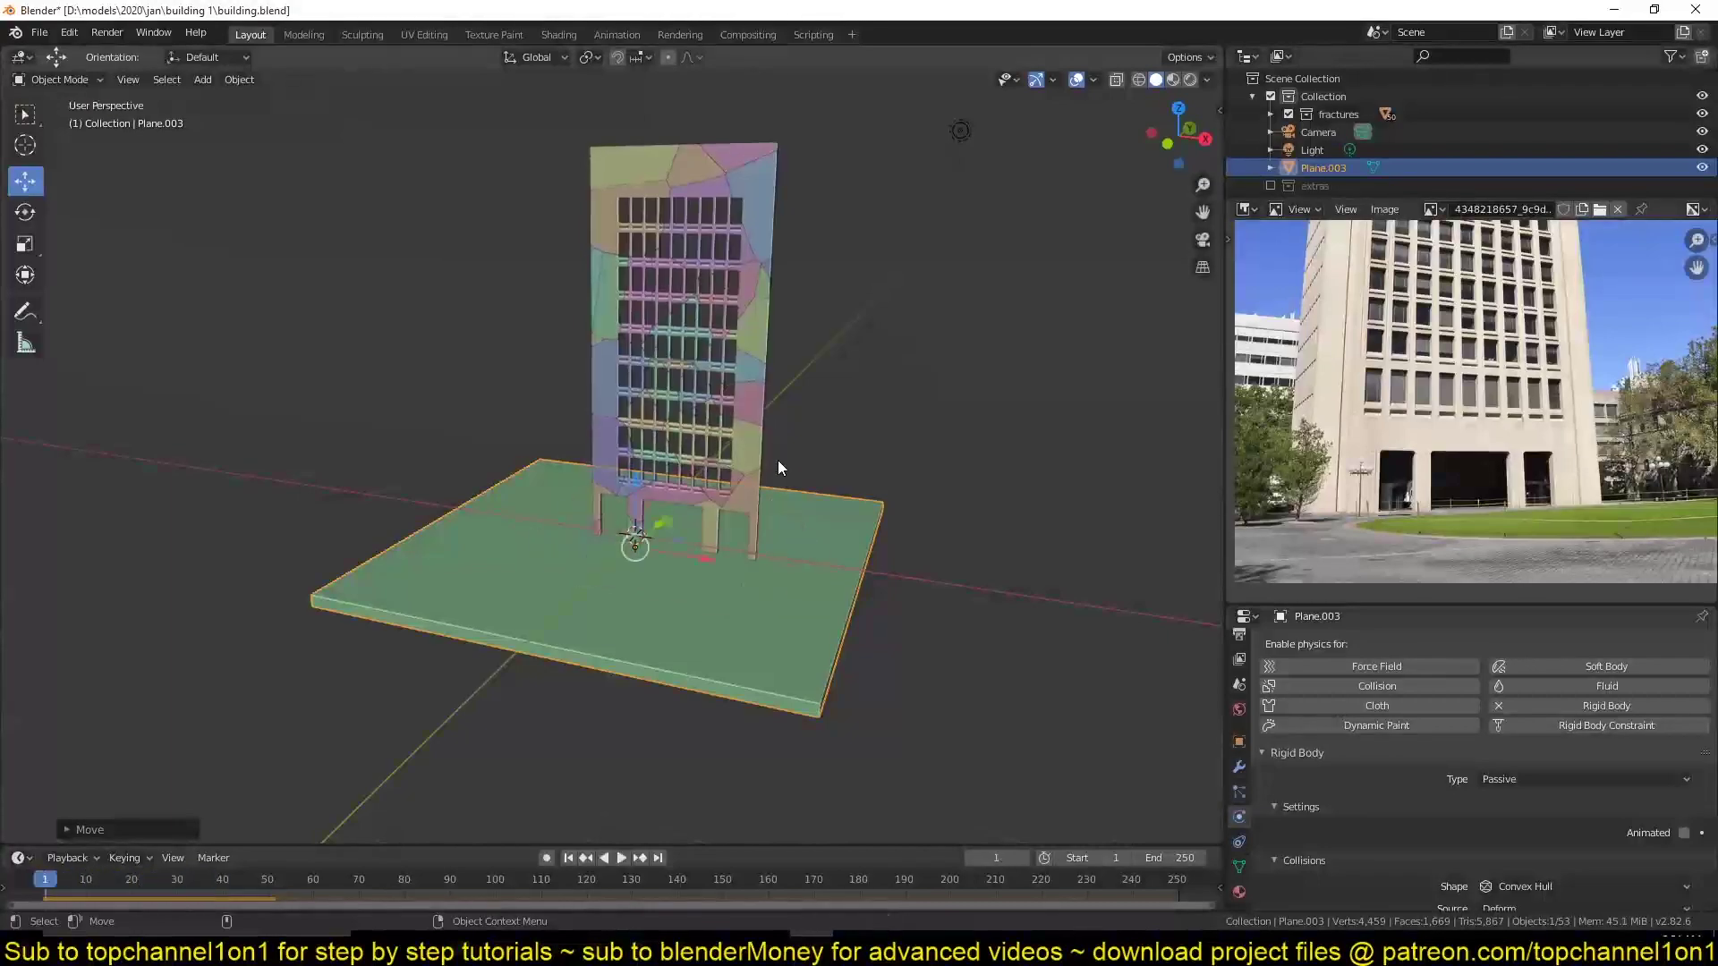
Link the selected fracture cells together with rigid body Connect constraints.
{"action": "left_click", "coordinate": [777, 469]}
{"action": "left_click_drag", "start_coordinate": [584, 220], "coordinate": [769, 321]}
{"action": "left_click", "coordinate": [239, 78]}
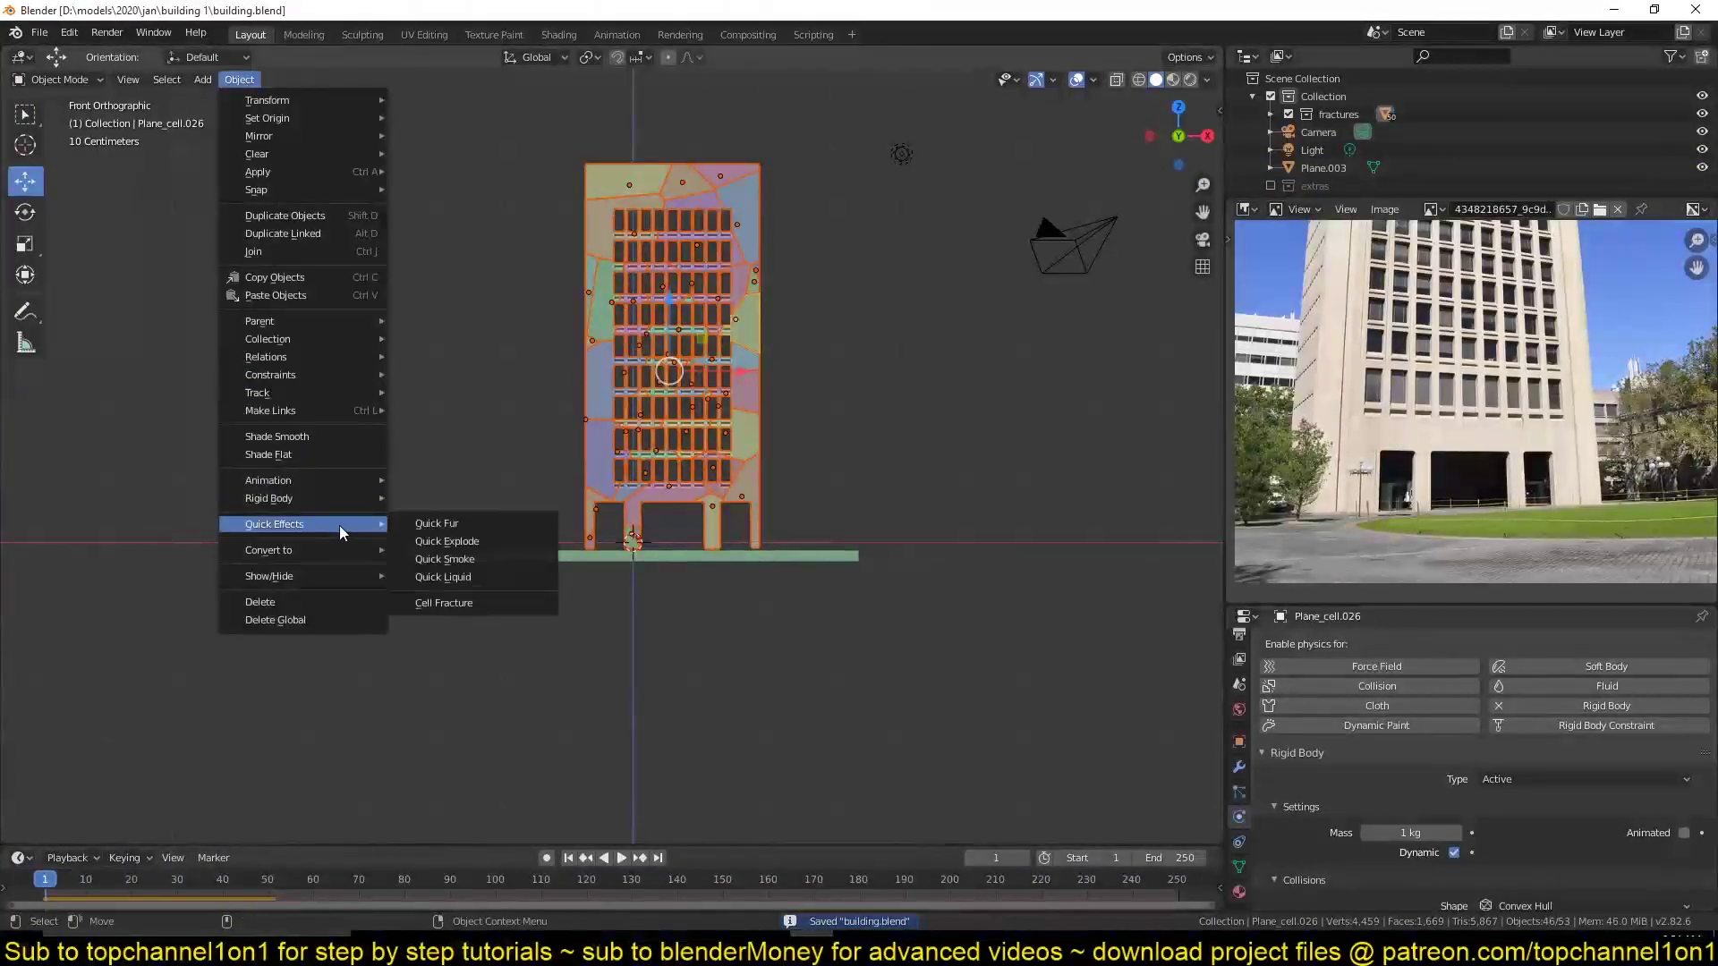
{"action": "left_click", "coordinate": [454, 664]}
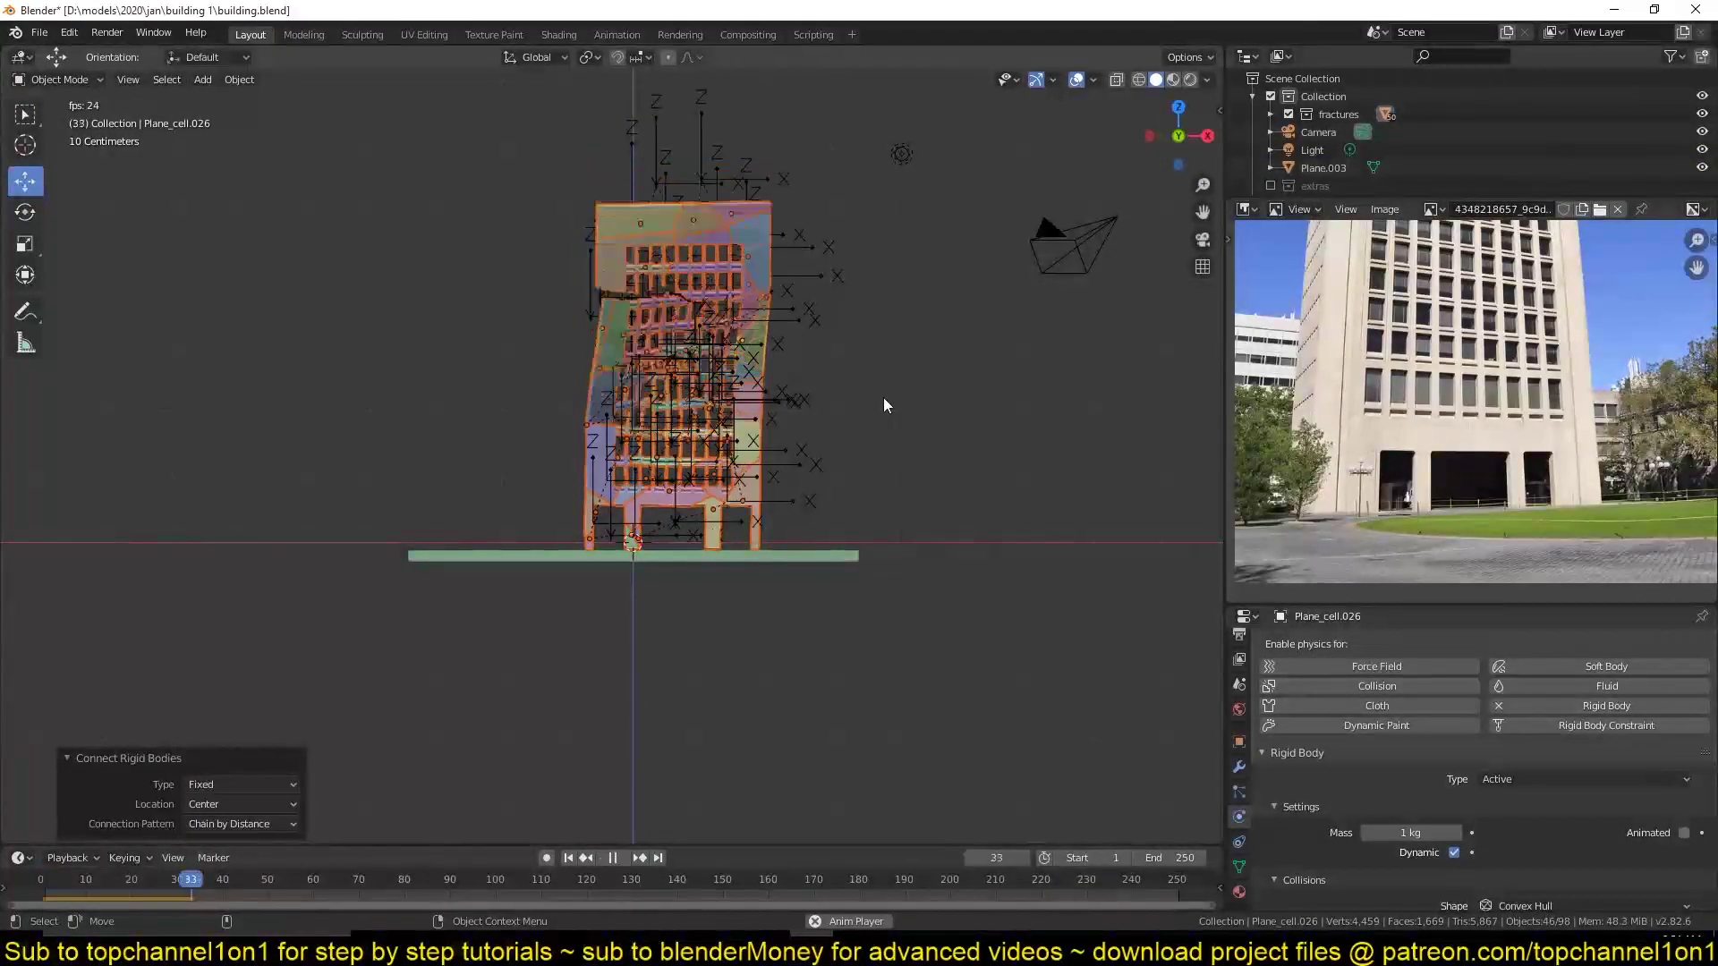
Select the fractures collection pieces and apply their scale.
{"action": "key", "text": "ctrl+z"}
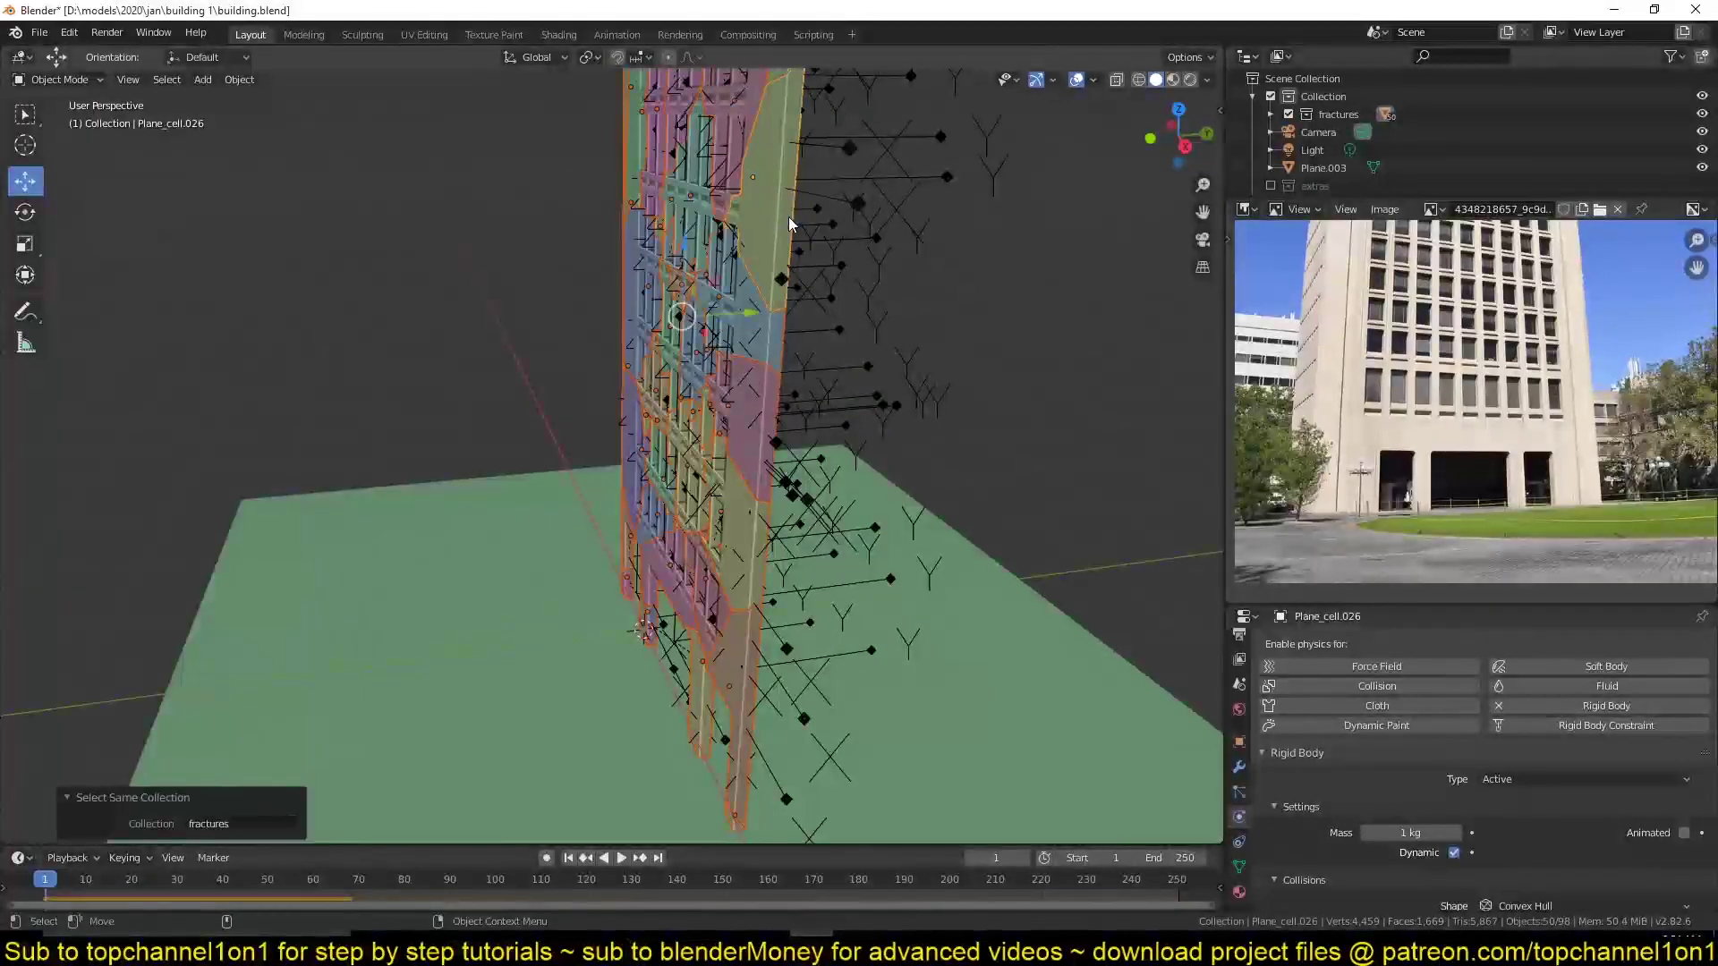
{"action": "key", "text": "ctrl+a"}
{"action": "left_click", "coordinate": [789, 241]}
{"action": "middle_click_drag", "start_coordinate": [915, 327], "coordinate": [860, 351]}
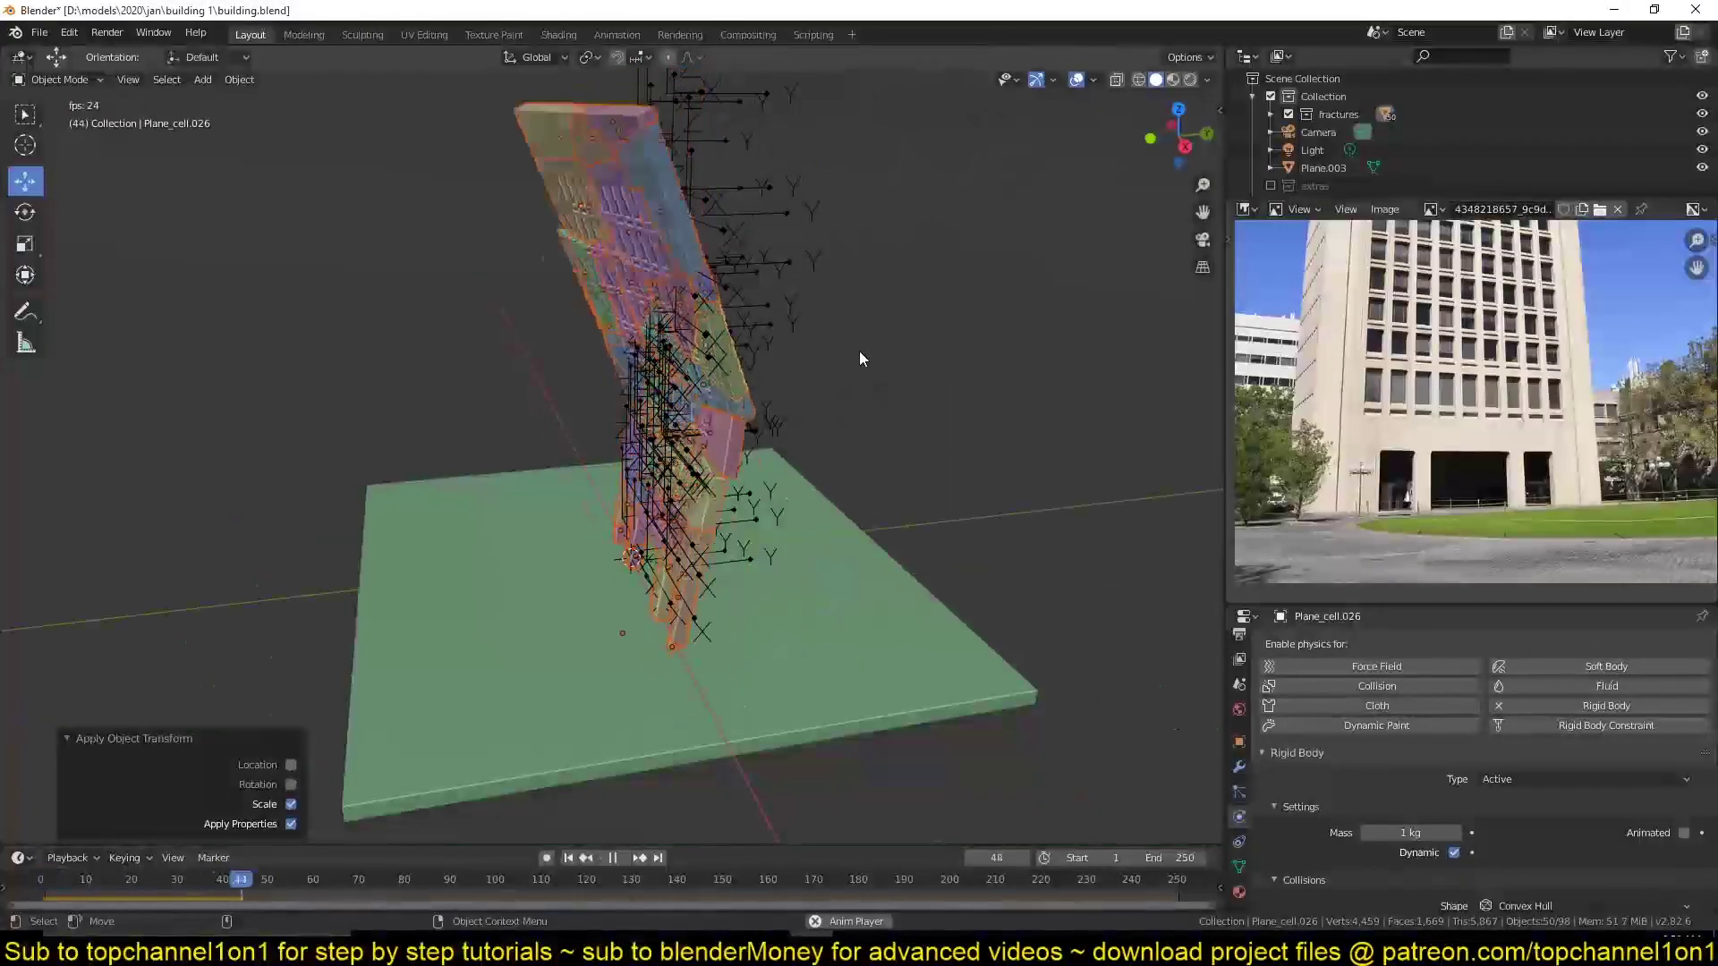
Move all constraint empties into a new 'connections' collection.
{"action": "left_click", "coordinate": [768, 334]}
{"action": "key", "text": "shift+g"}
{"action": "key", "text": "m"}
{"action": "left_click", "coordinate": [990, 470]}
{"action": "type", "text": "connections"}
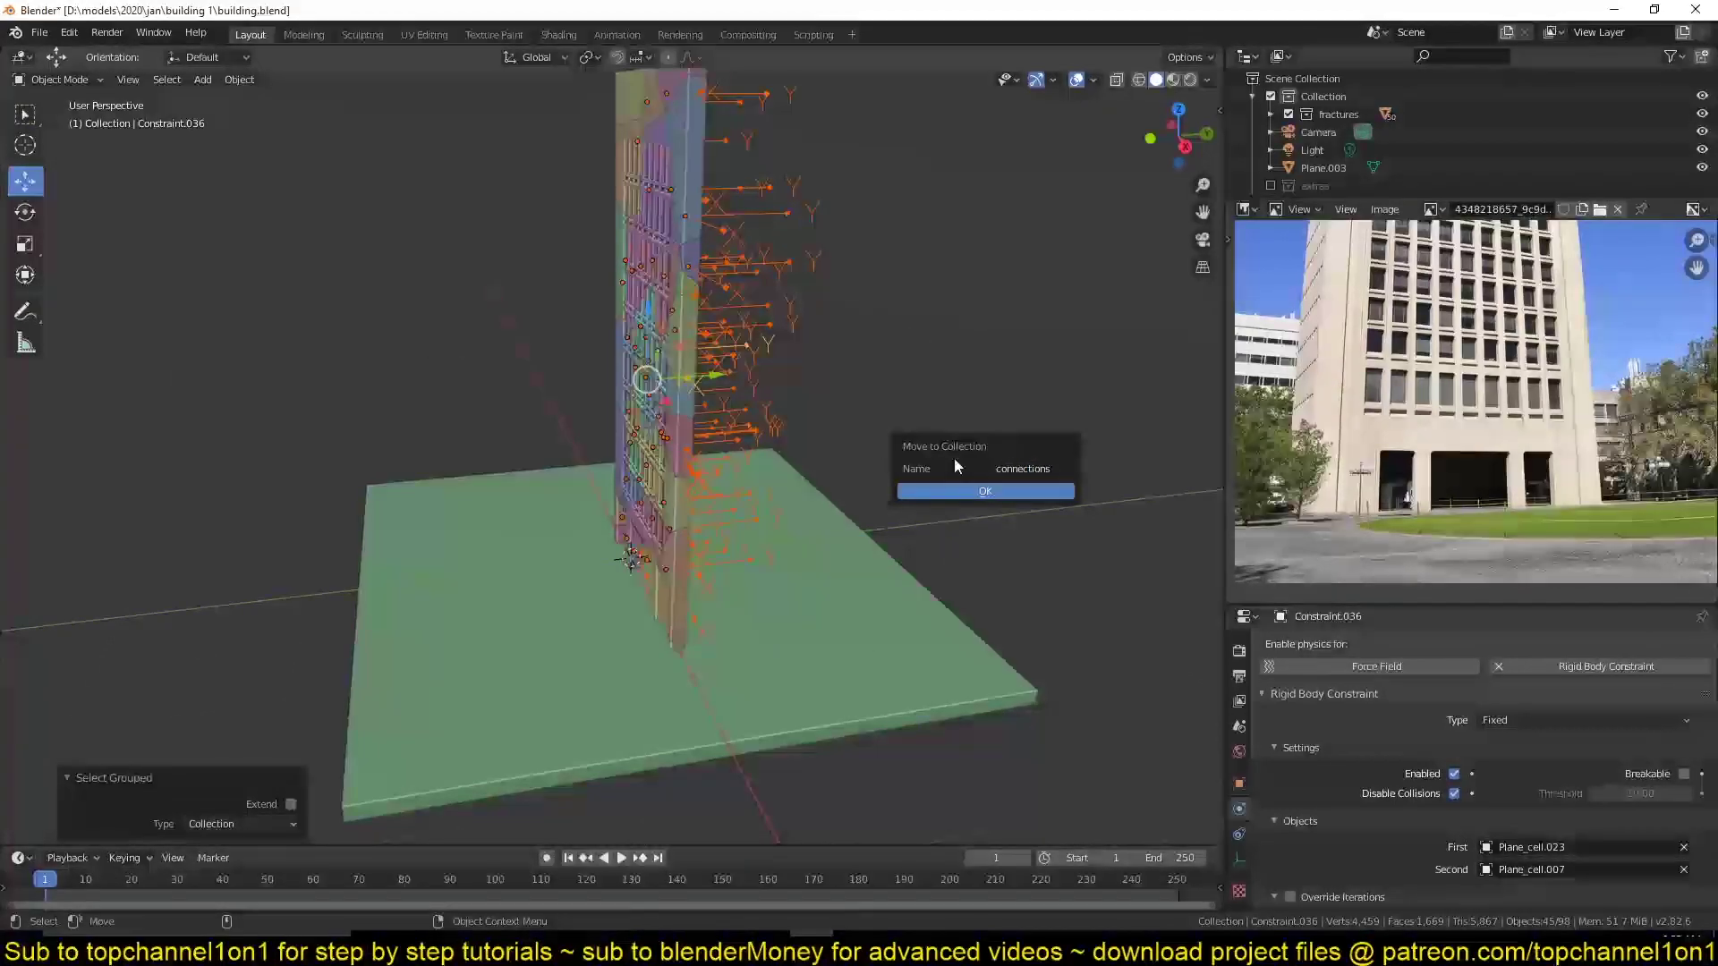
{"action": "key", "text": "Return"}
{"action": "key", "text": "shift+g"}
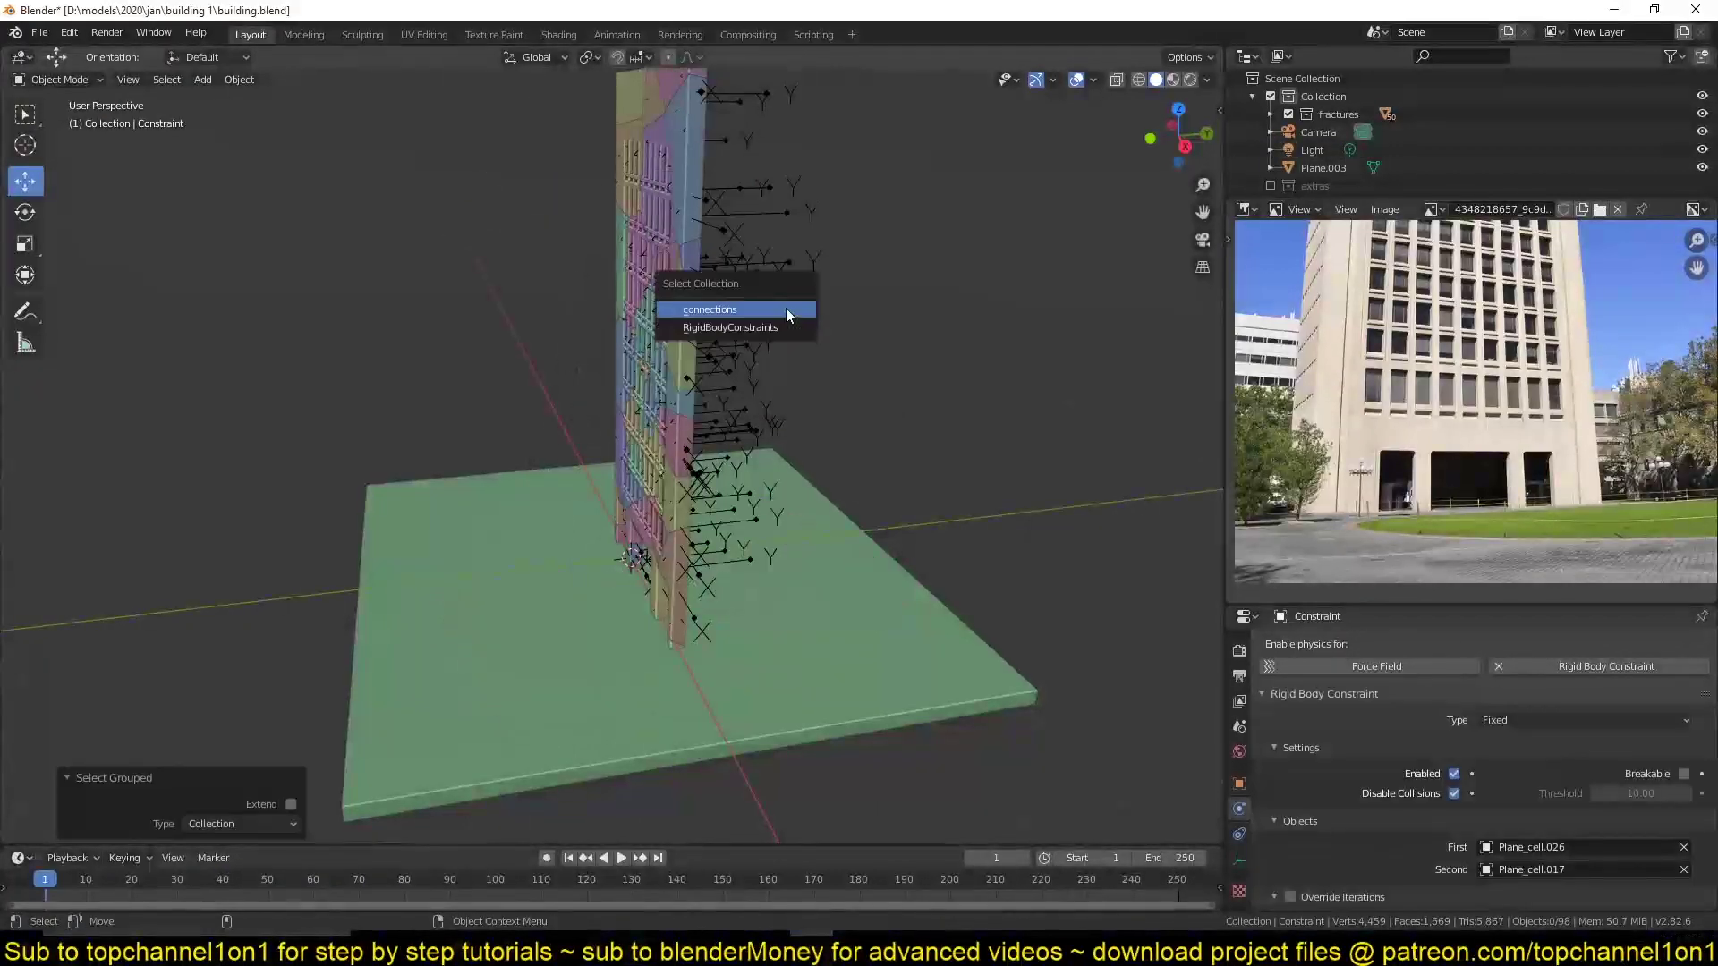
{"action": "left_click", "coordinate": [785, 307]}
Give every fracture piece a 50 kg mass via Copy to Selected.
{"action": "middle_click_drag", "start_coordinate": [1074, 537], "coordinate": [932, 485]}
{"action": "left_click", "coordinate": [778, 483]}
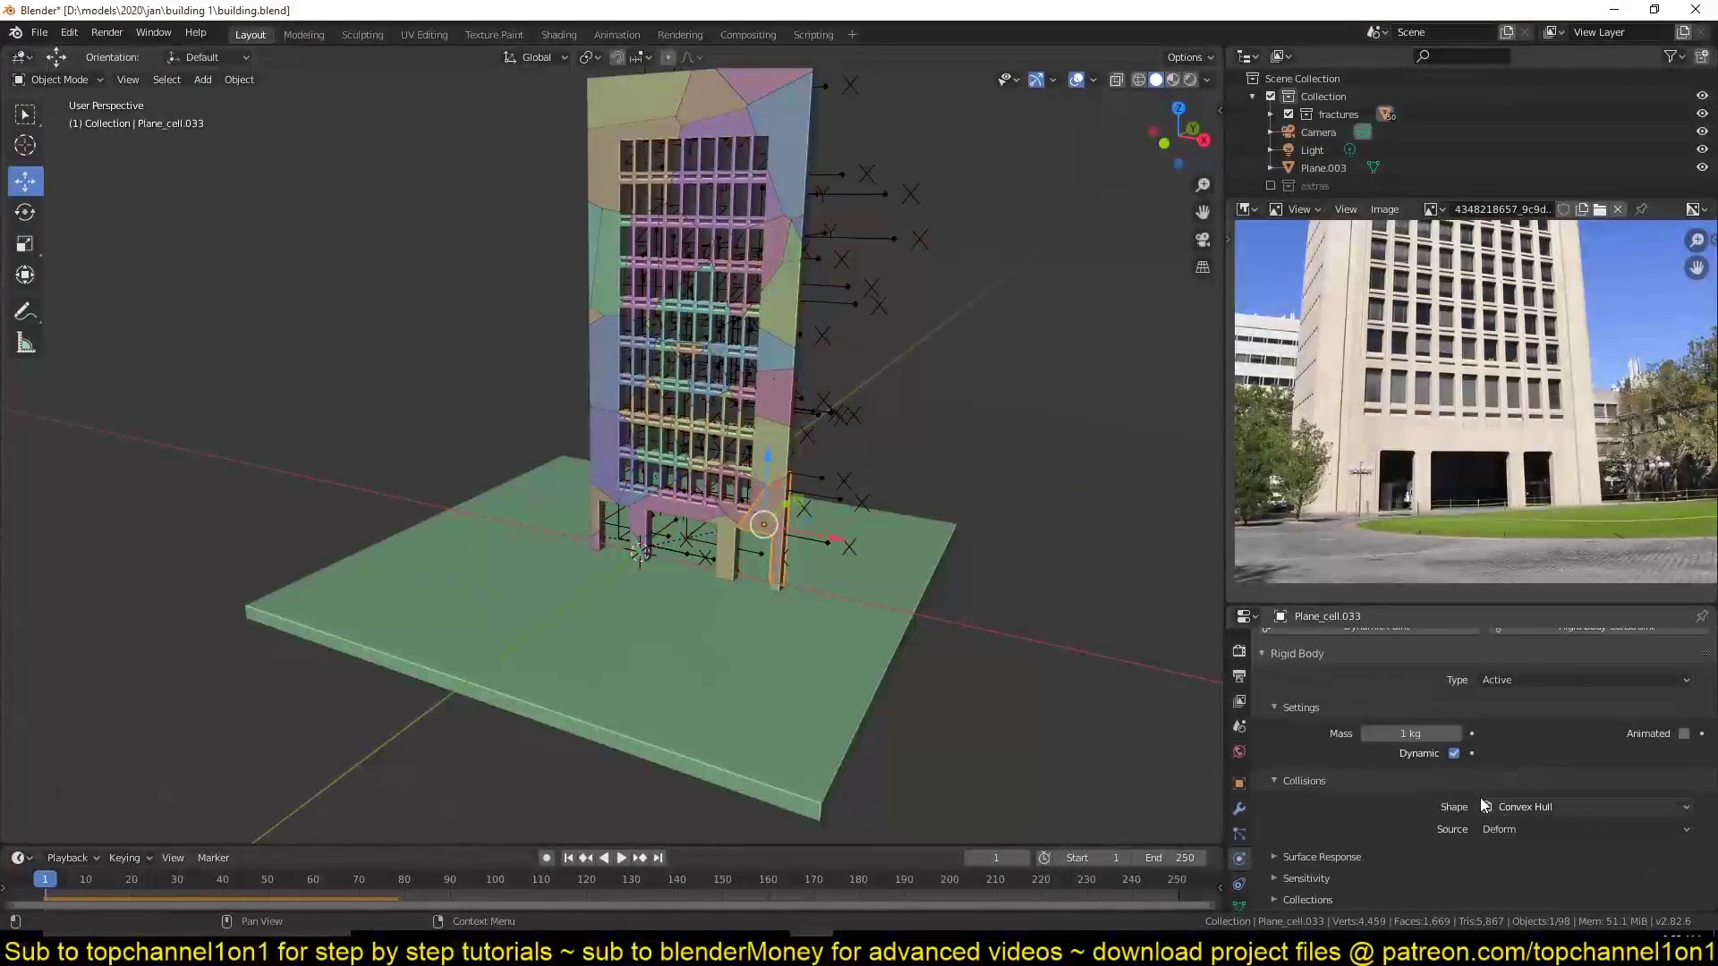
{"action": "key", "text": "shift+g"}
{"action": "left_click", "coordinate": [926, 494]}
{"action": "right_click", "coordinate": [1411, 734]}
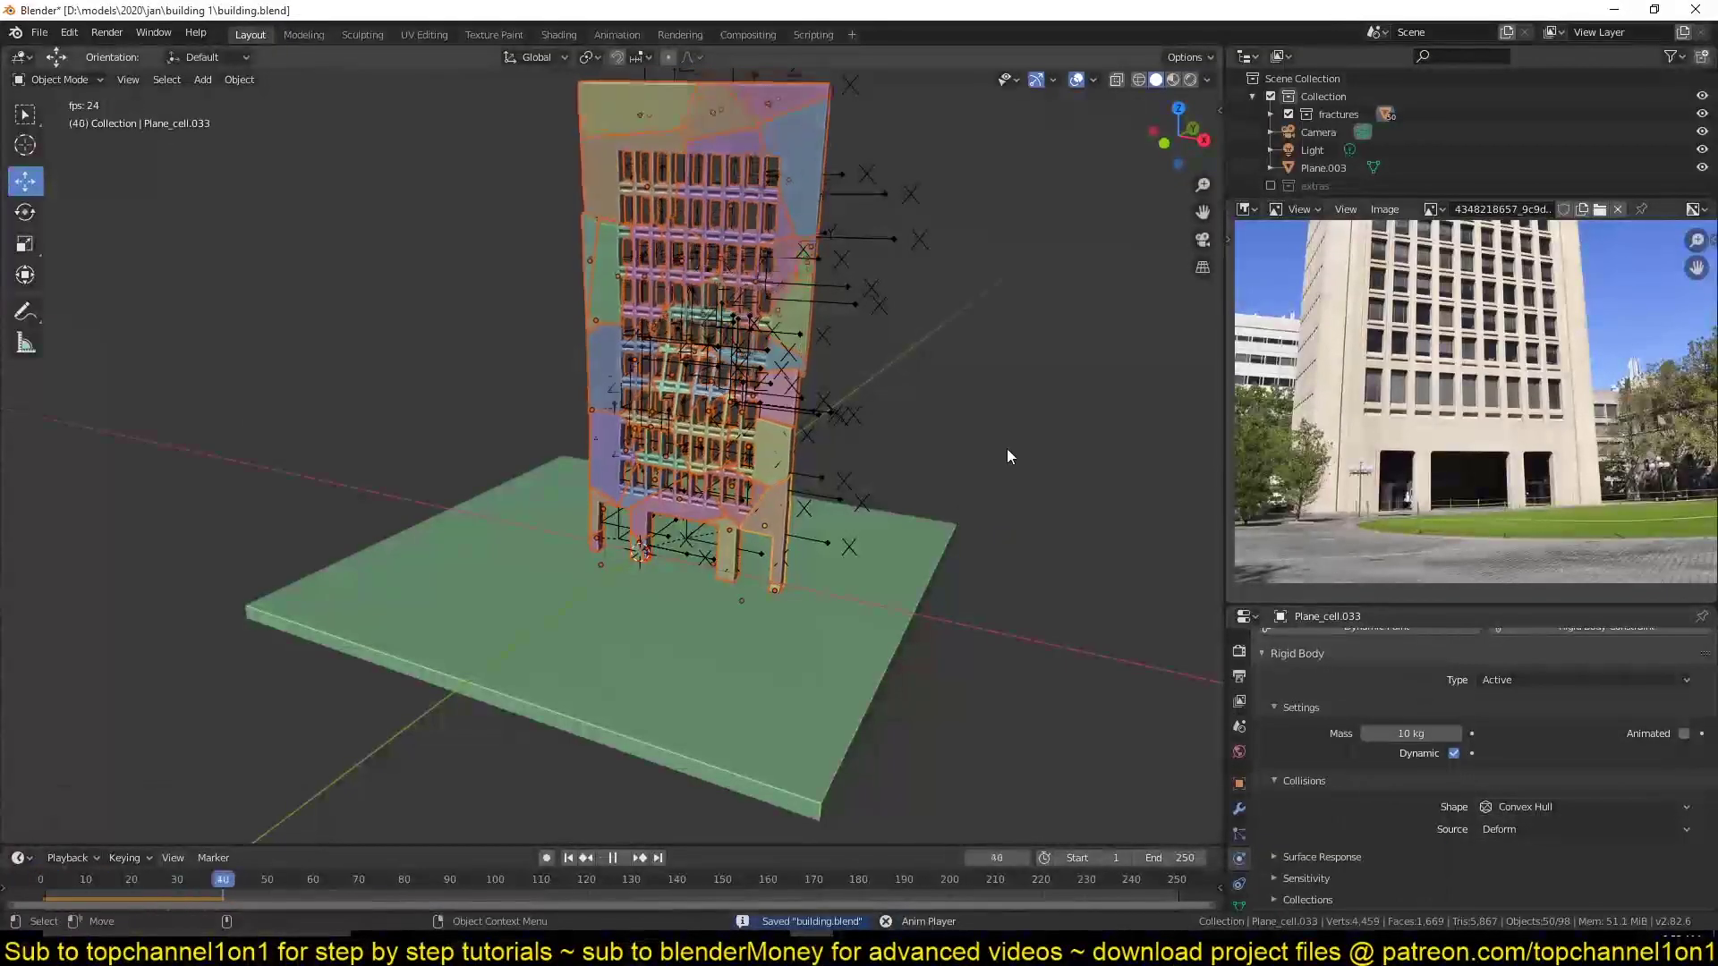
{"action": "right_click", "coordinate": [1448, 732]}
{"action": "left_click", "coordinate": [1447, 728]}
{"action": "type", "text": "5"}
Play the collapse simulation, rewind it and select the ground slab.
{"action": "key", "text": "space"}
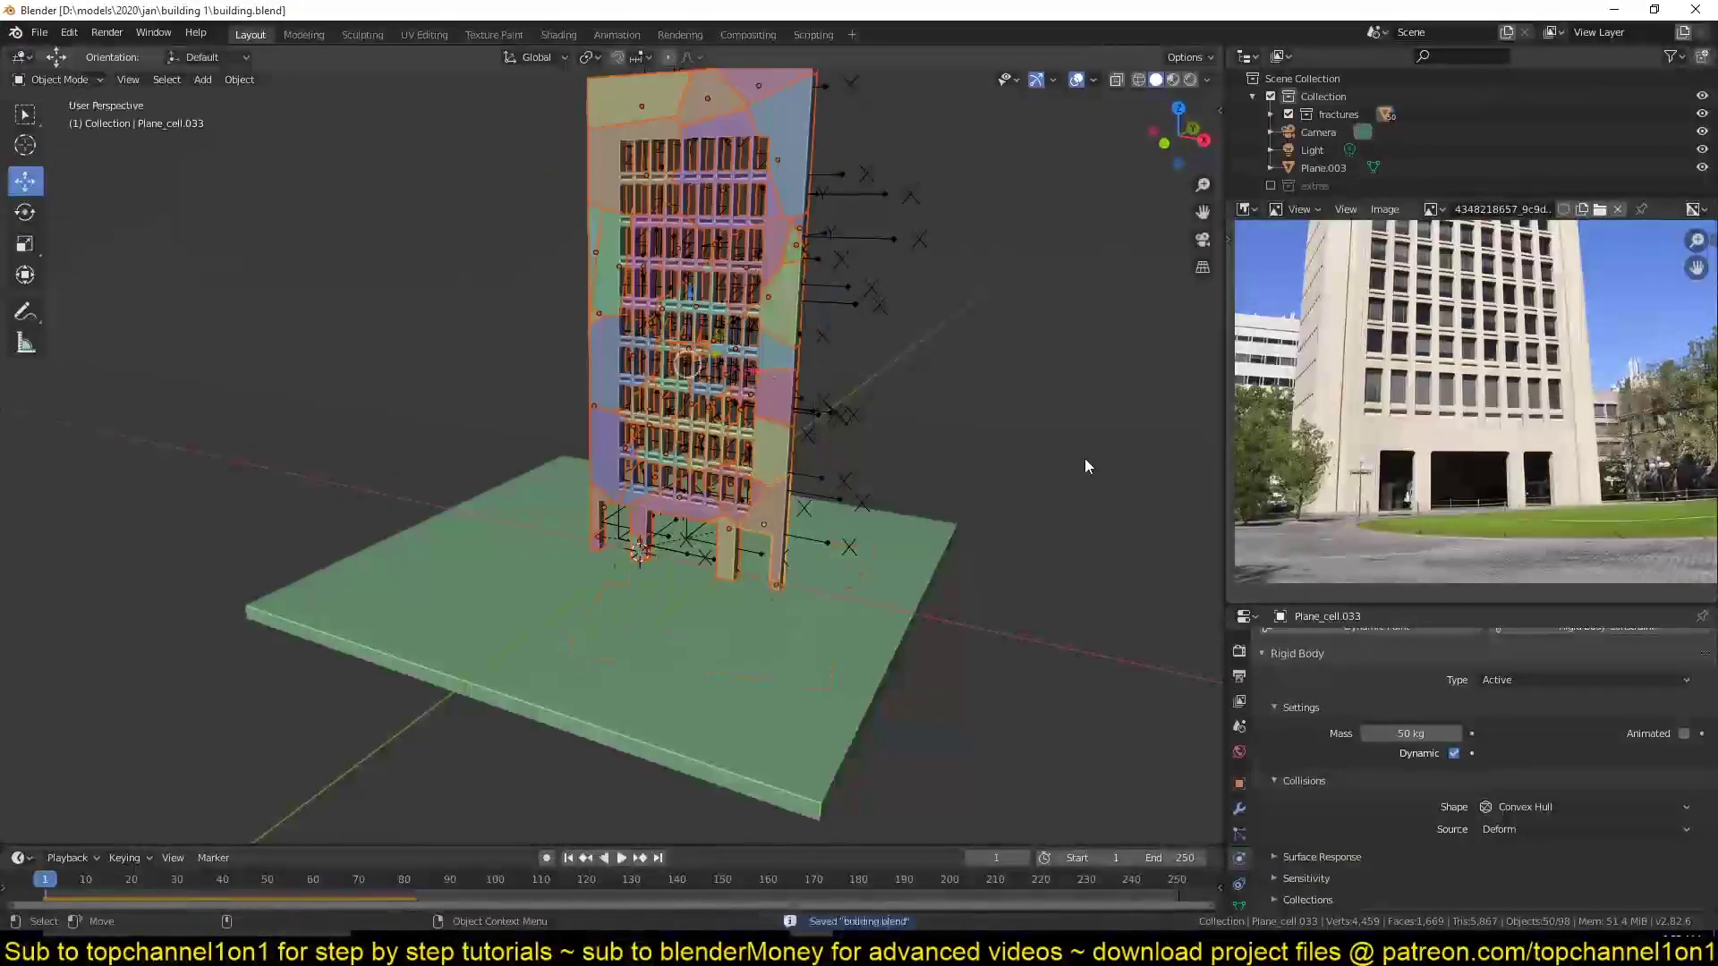
{"action": "key", "text": "Escape"}
{"action": "left_click", "coordinate": [917, 497]}
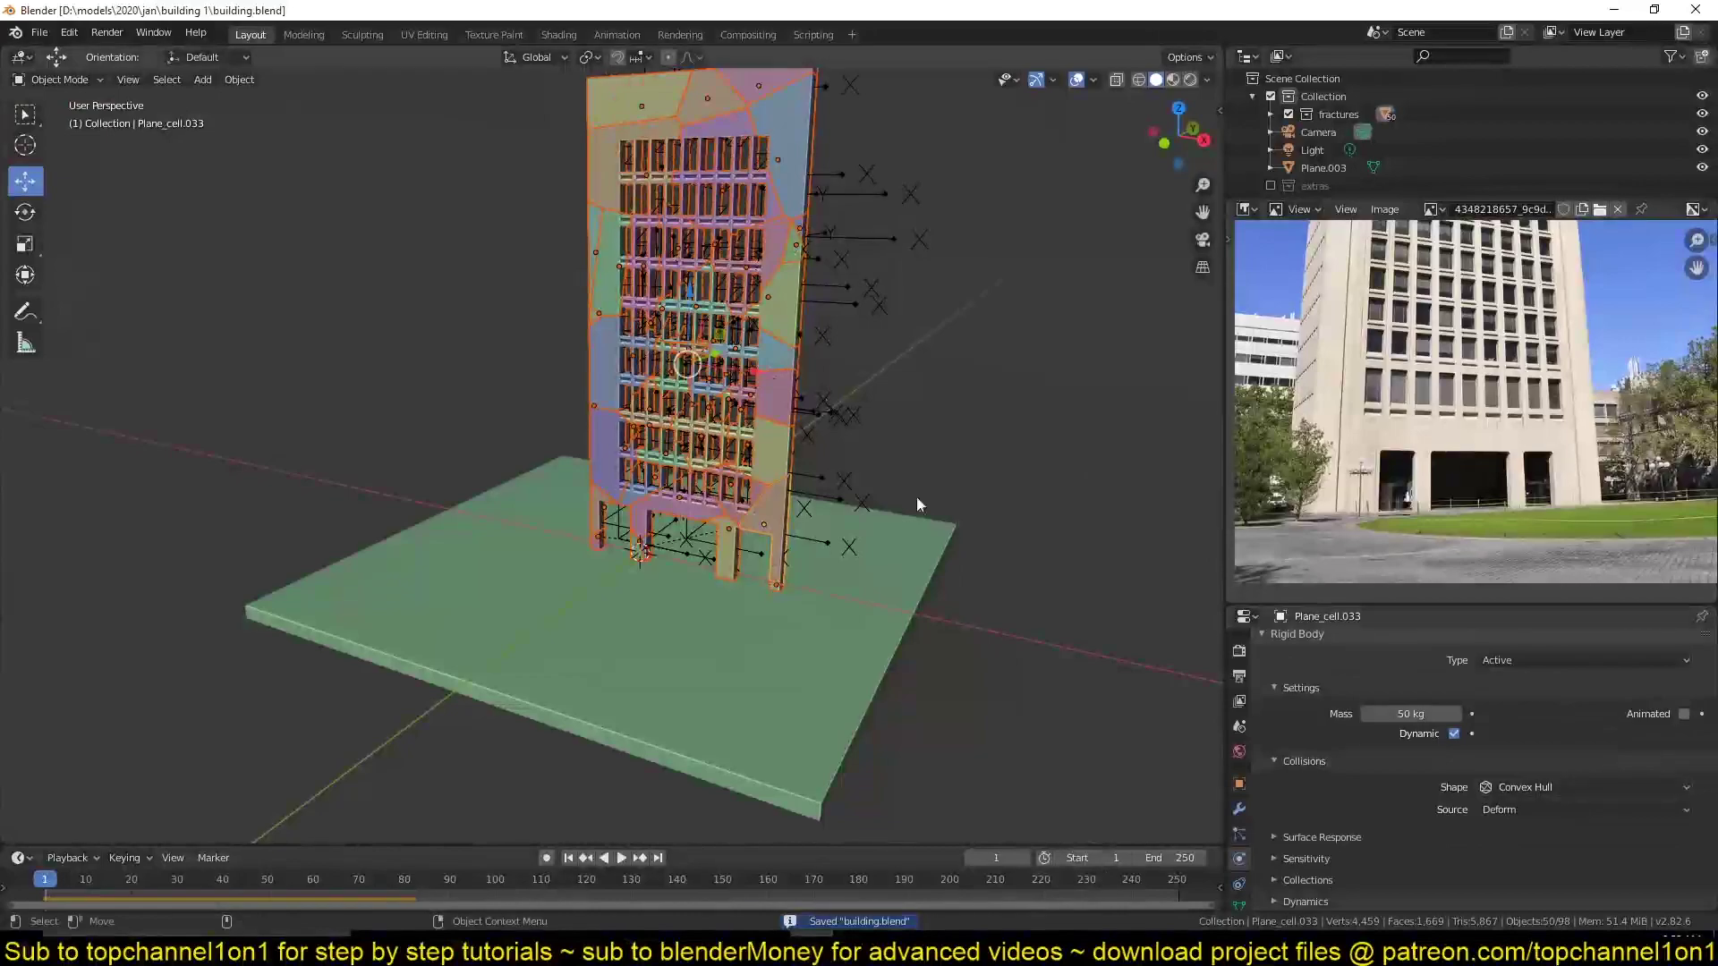
{"action": "left_click", "coordinate": [845, 239]}
Duplicate the wall pieces, rotate the copy 90° on Z and place it at the building corner.
{"action": "key", "text": "h"}
{"action": "key", "text": "a"}
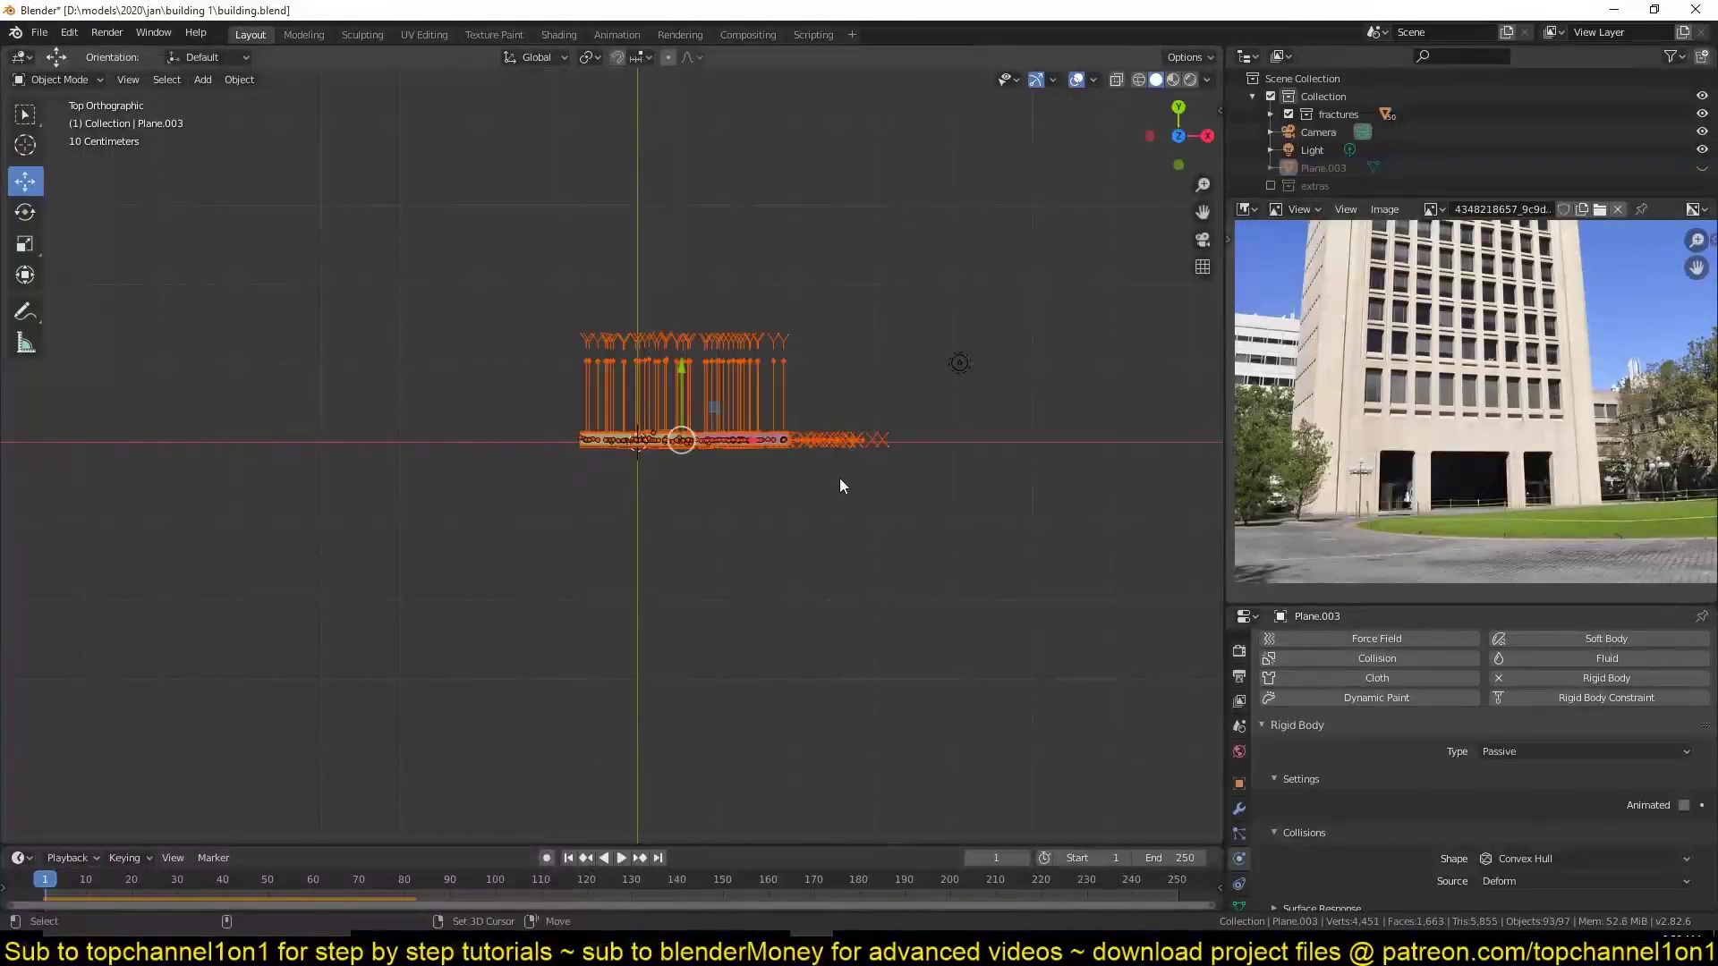
{"action": "key", "text": "r"}
{"action": "key", "text": "9"}
{"action": "key", "text": "0"}
{"action": "key", "text": "Return"}
{"action": "scroll", "coordinate": [642, 376], "scroll_direction": "up", "scroll_amount": 5}
{"action": "key", "text": "g"}
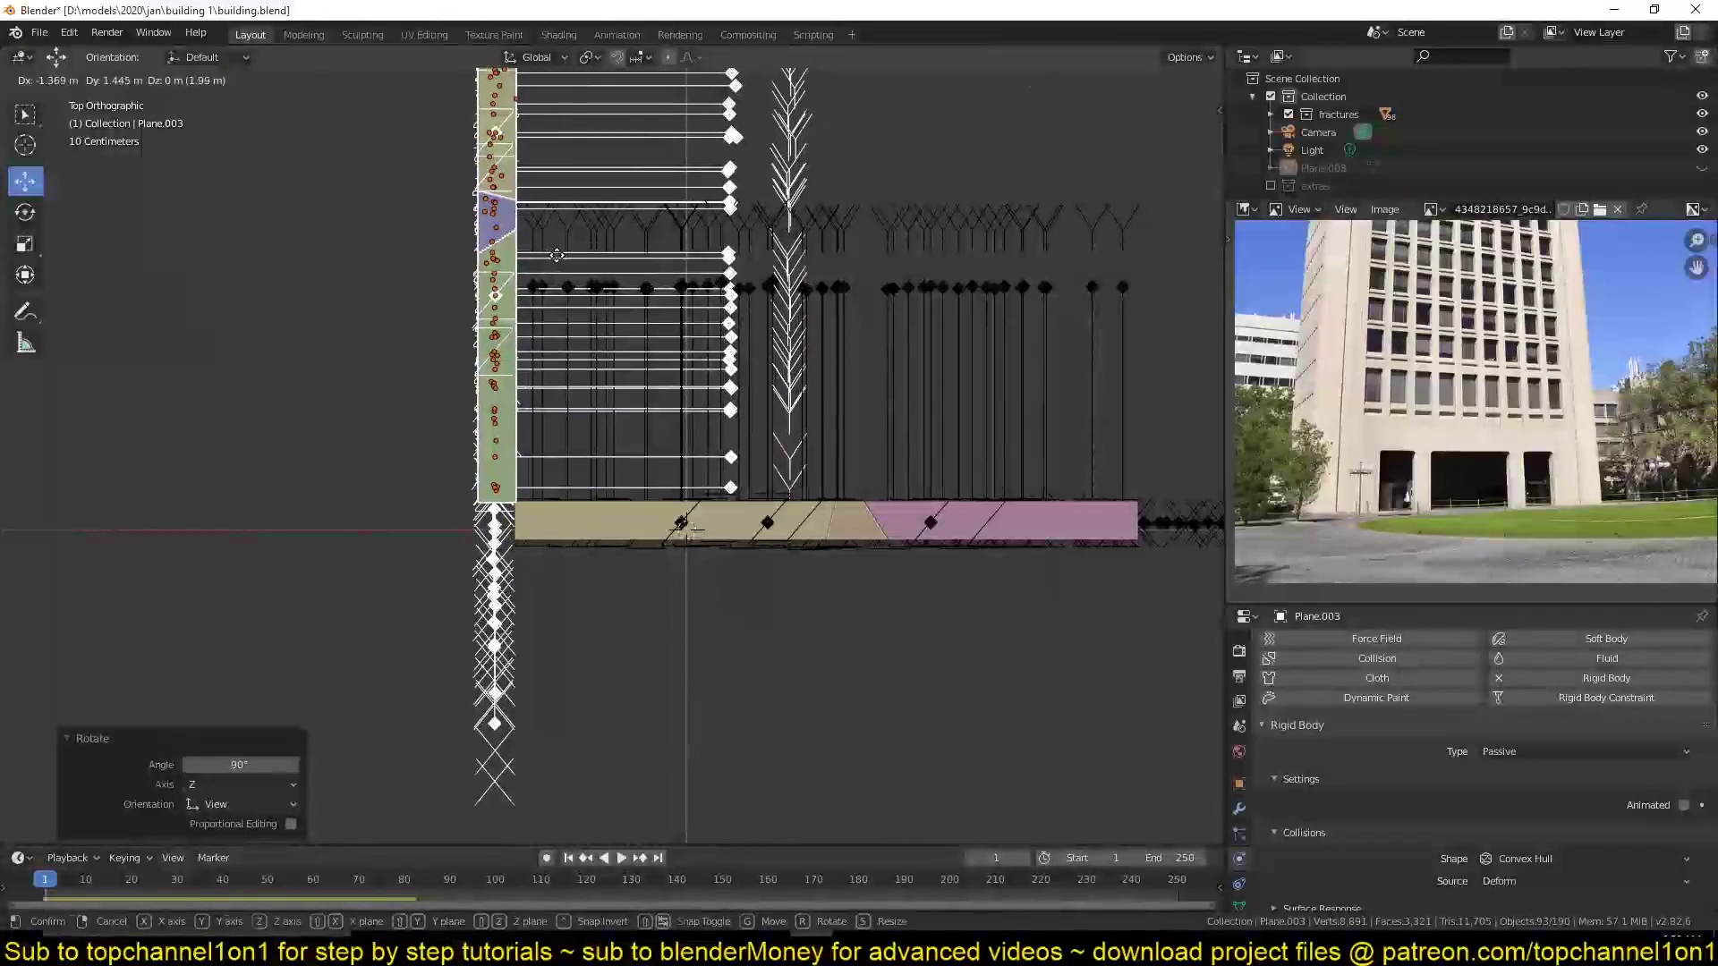
{"action": "left_click", "coordinate": [562, 476]}
{"action": "scroll", "coordinate": [562, 476], "scroll_direction": "down", "scroll_amount": 3}
Cancel a sideways X move of the walls, then orbit into perspective and test-play the collapse.
{"action": "key", "text": "g"}
{"action": "key", "text": "x"}
{"action": "right_click", "coordinate": [944, 495]}
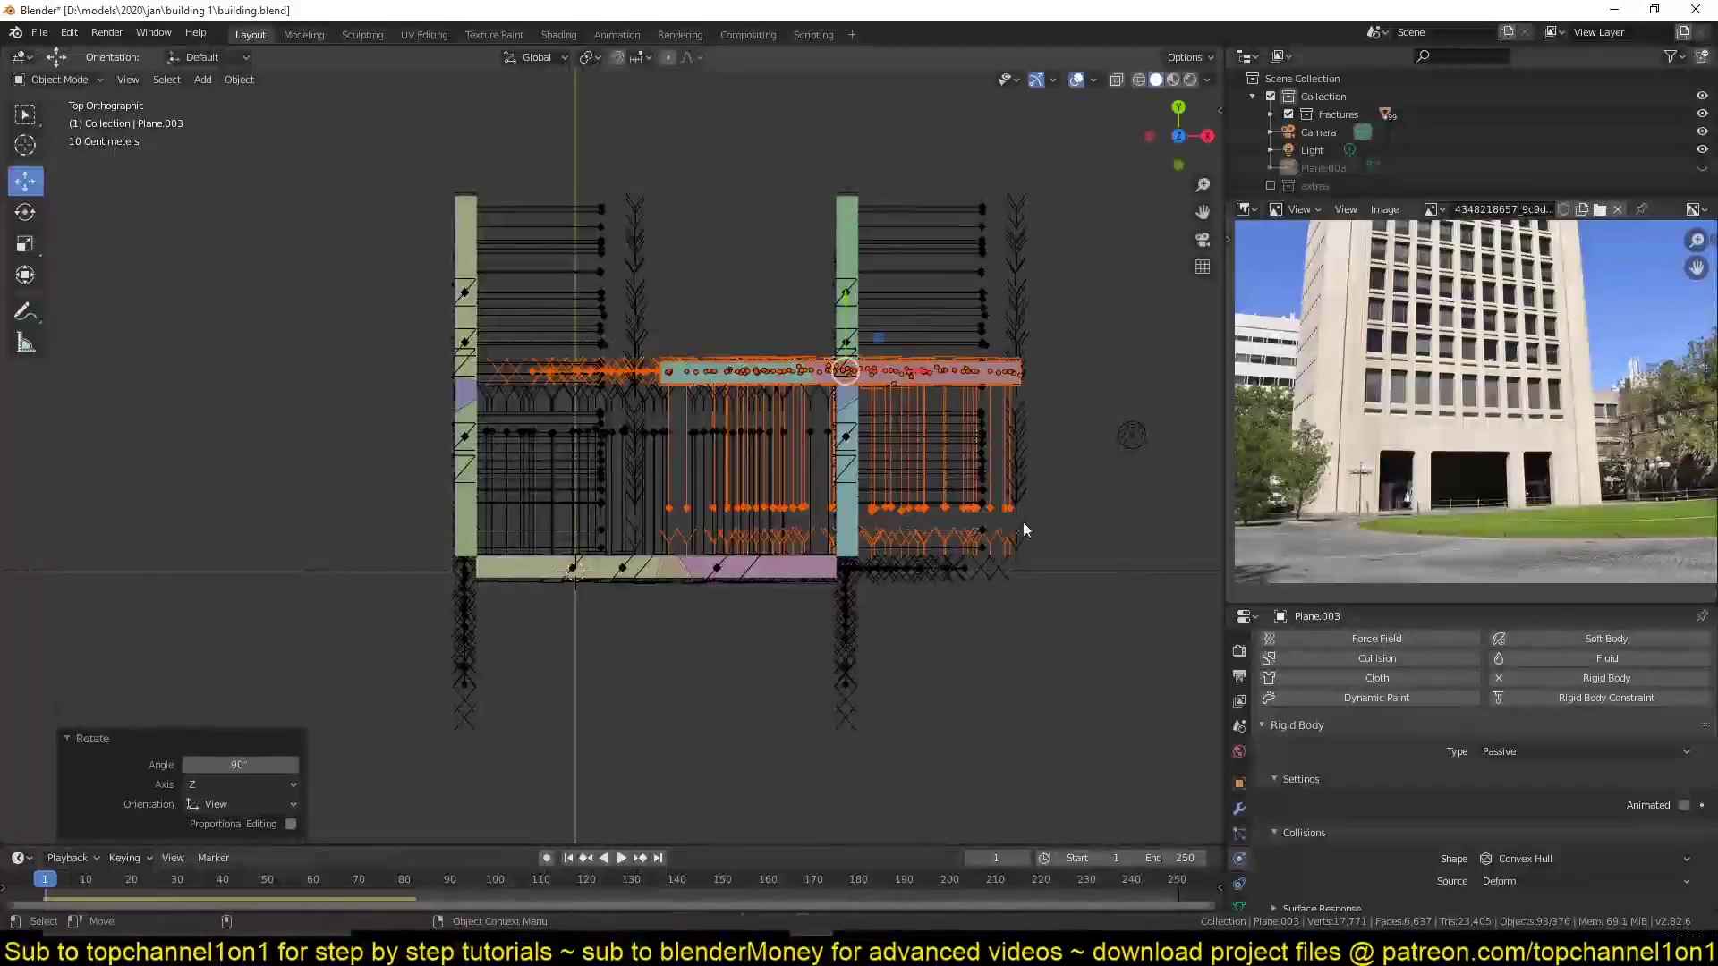
{"action": "scroll", "coordinate": [904, 443], "scroll_direction": "up", "scroll_amount": 6}
{"action": "scroll", "coordinate": [926, 290], "scroll_direction": "down", "scroll_amount": 3}
{"action": "scroll", "coordinate": [946, 335], "scroll_direction": "down", "scroll_amount": 4}
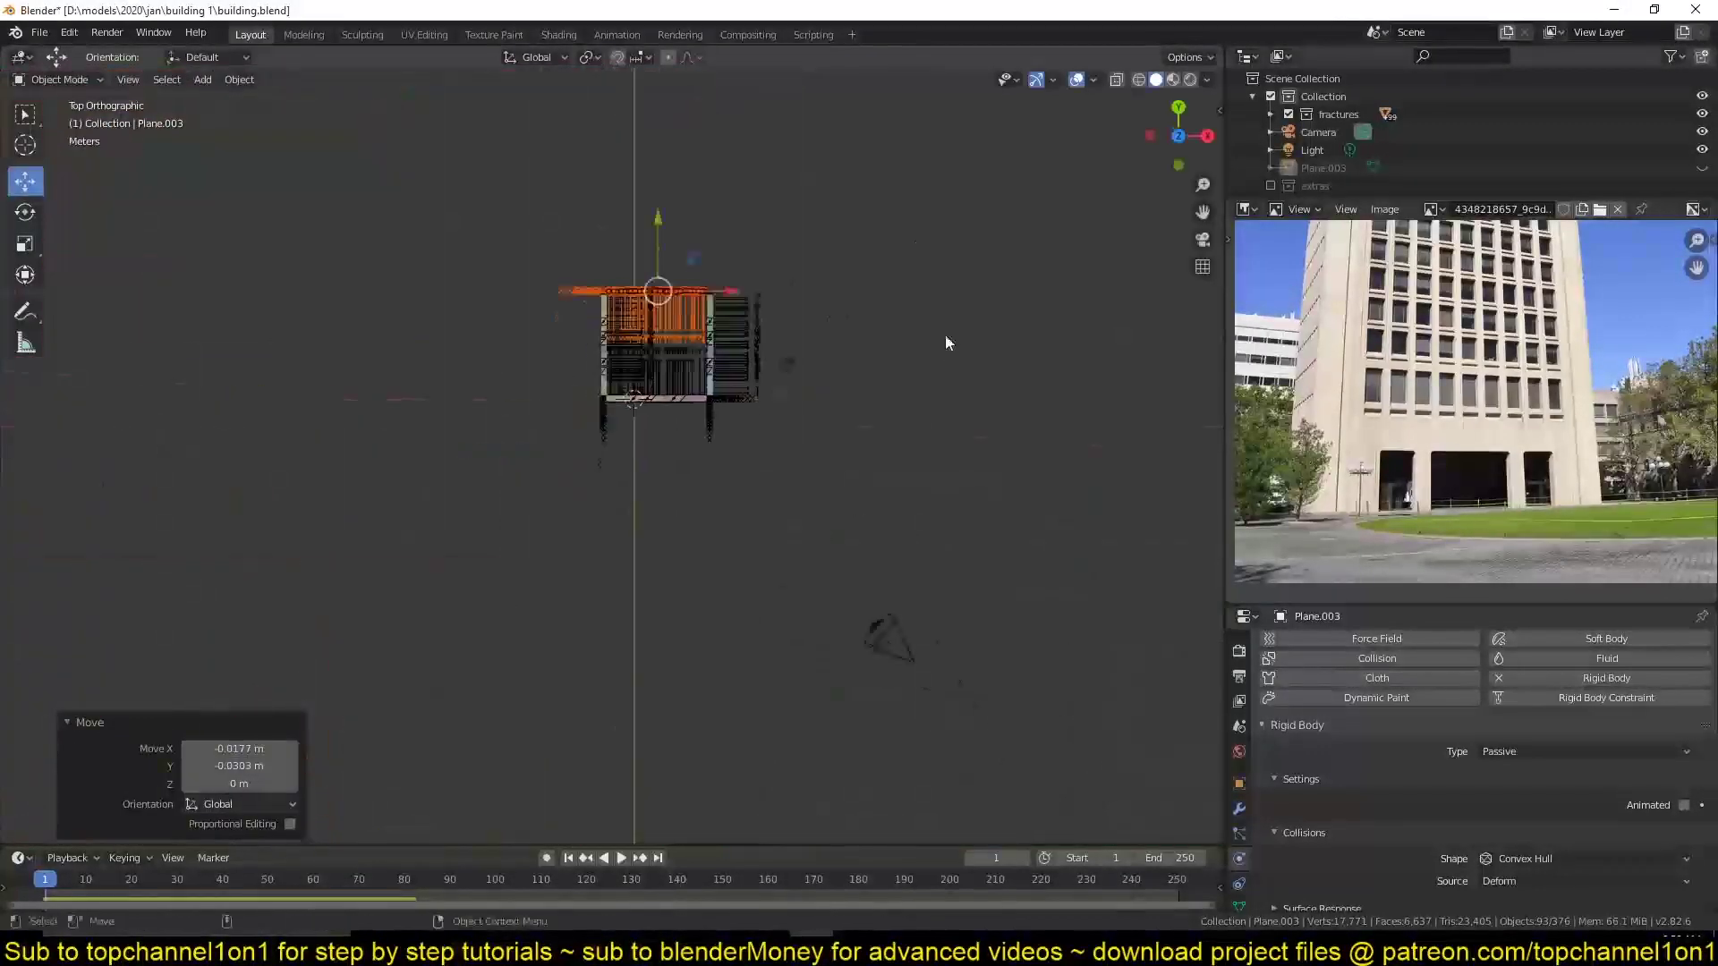
{"action": "middle_click_drag", "start_coordinate": [945, 335], "coordinate": [997, 279]}
{"action": "key", "text": "space"}
{"action": "key", "text": "Escape"}
{"action": "middle_click_drag", "start_coordinate": [893, 363], "coordinate": [792, 358]}
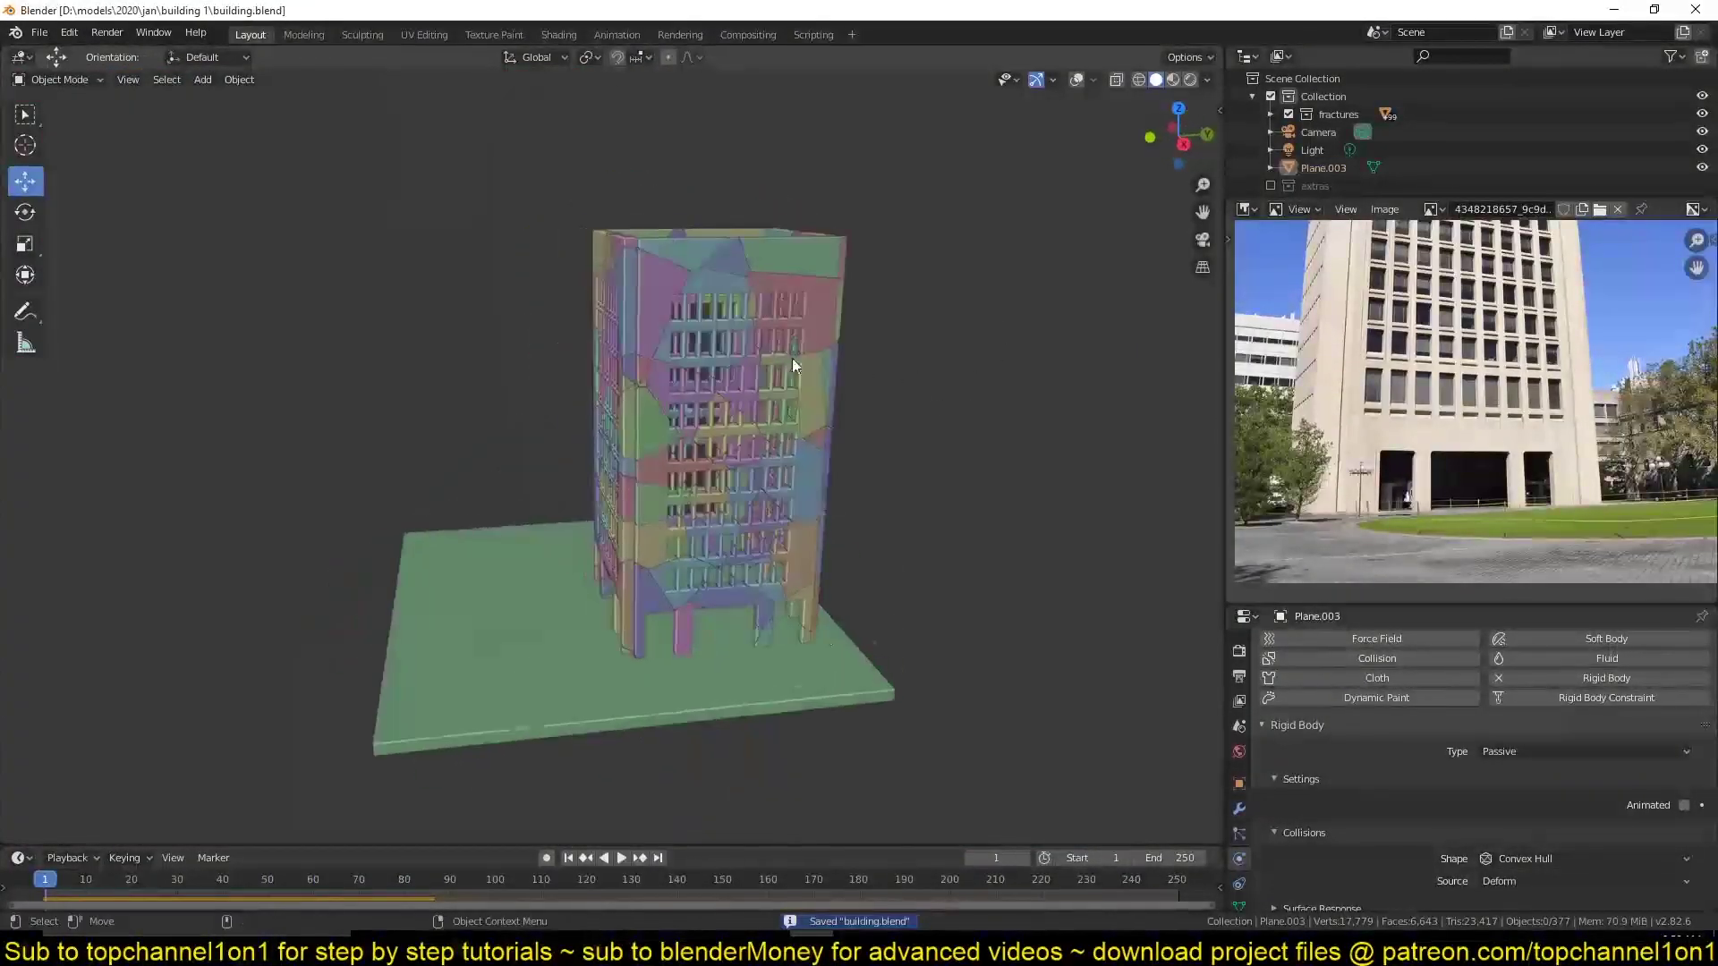
Scale the ground slab up to 2.393, test-play the collapse and return to front view.
{"action": "left_click", "coordinate": [1323, 167]}
{"action": "key", "text": "s"}
{"action": "left_click", "coordinate": [207, 379]}
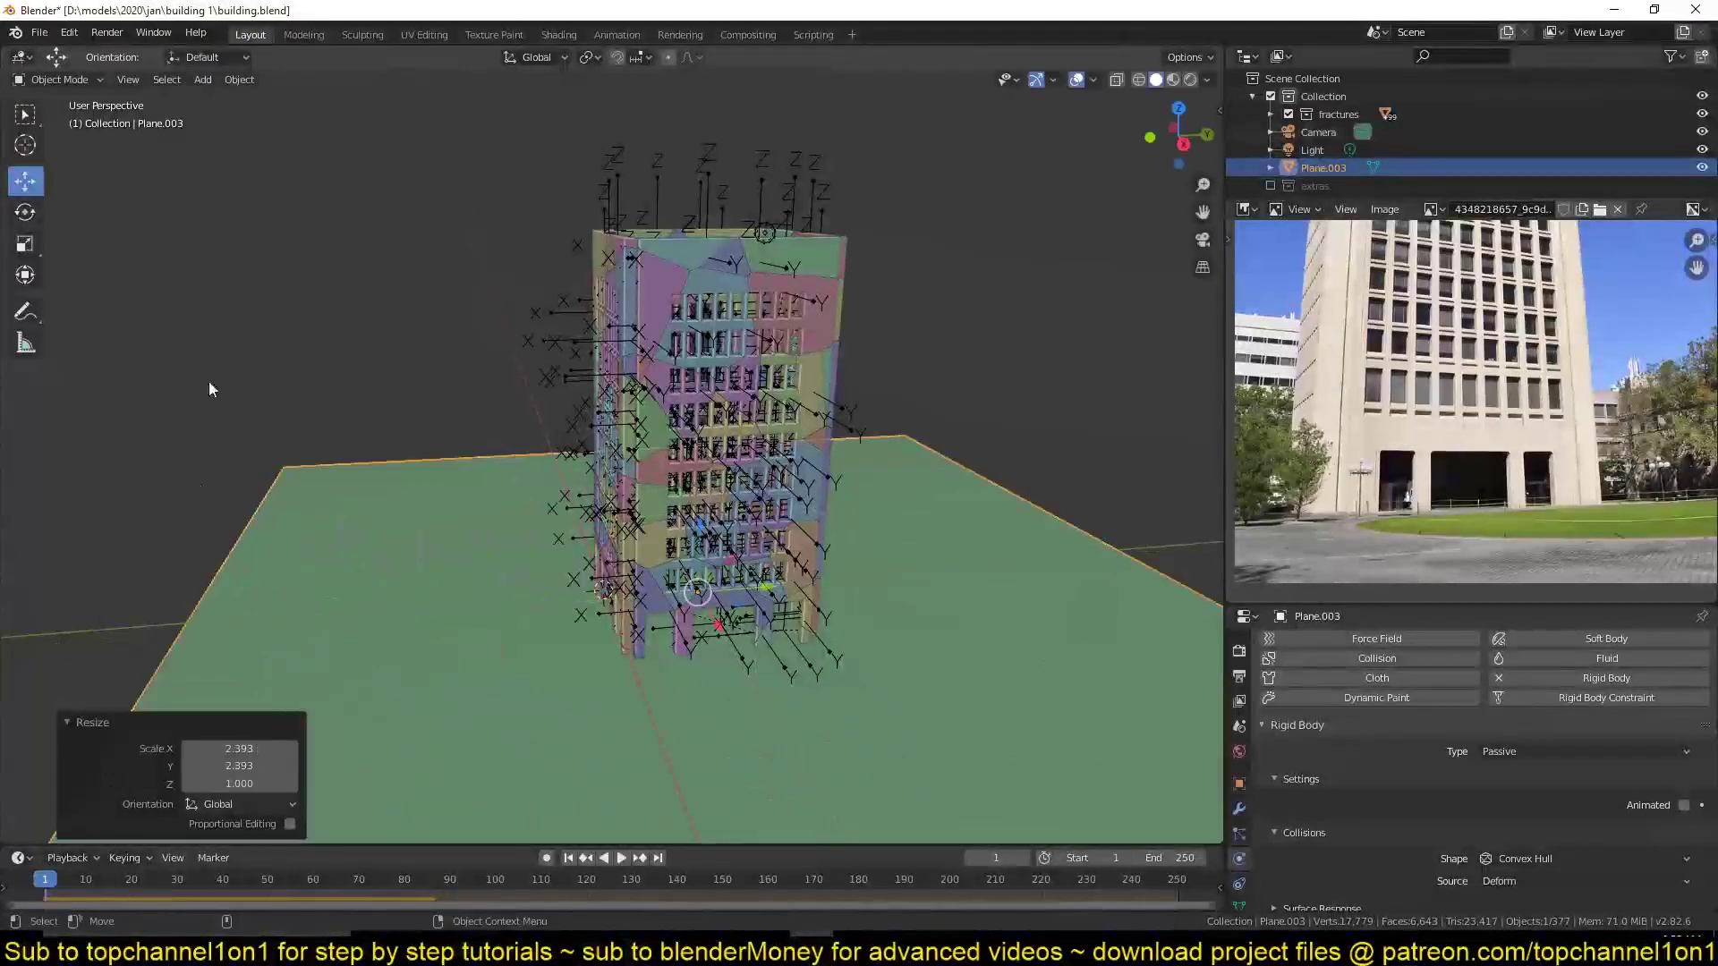
{"action": "left_click", "coordinate": [24, 145]}
{"action": "left_click", "coordinate": [206, 402]}
{"action": "key", "text": "space"}
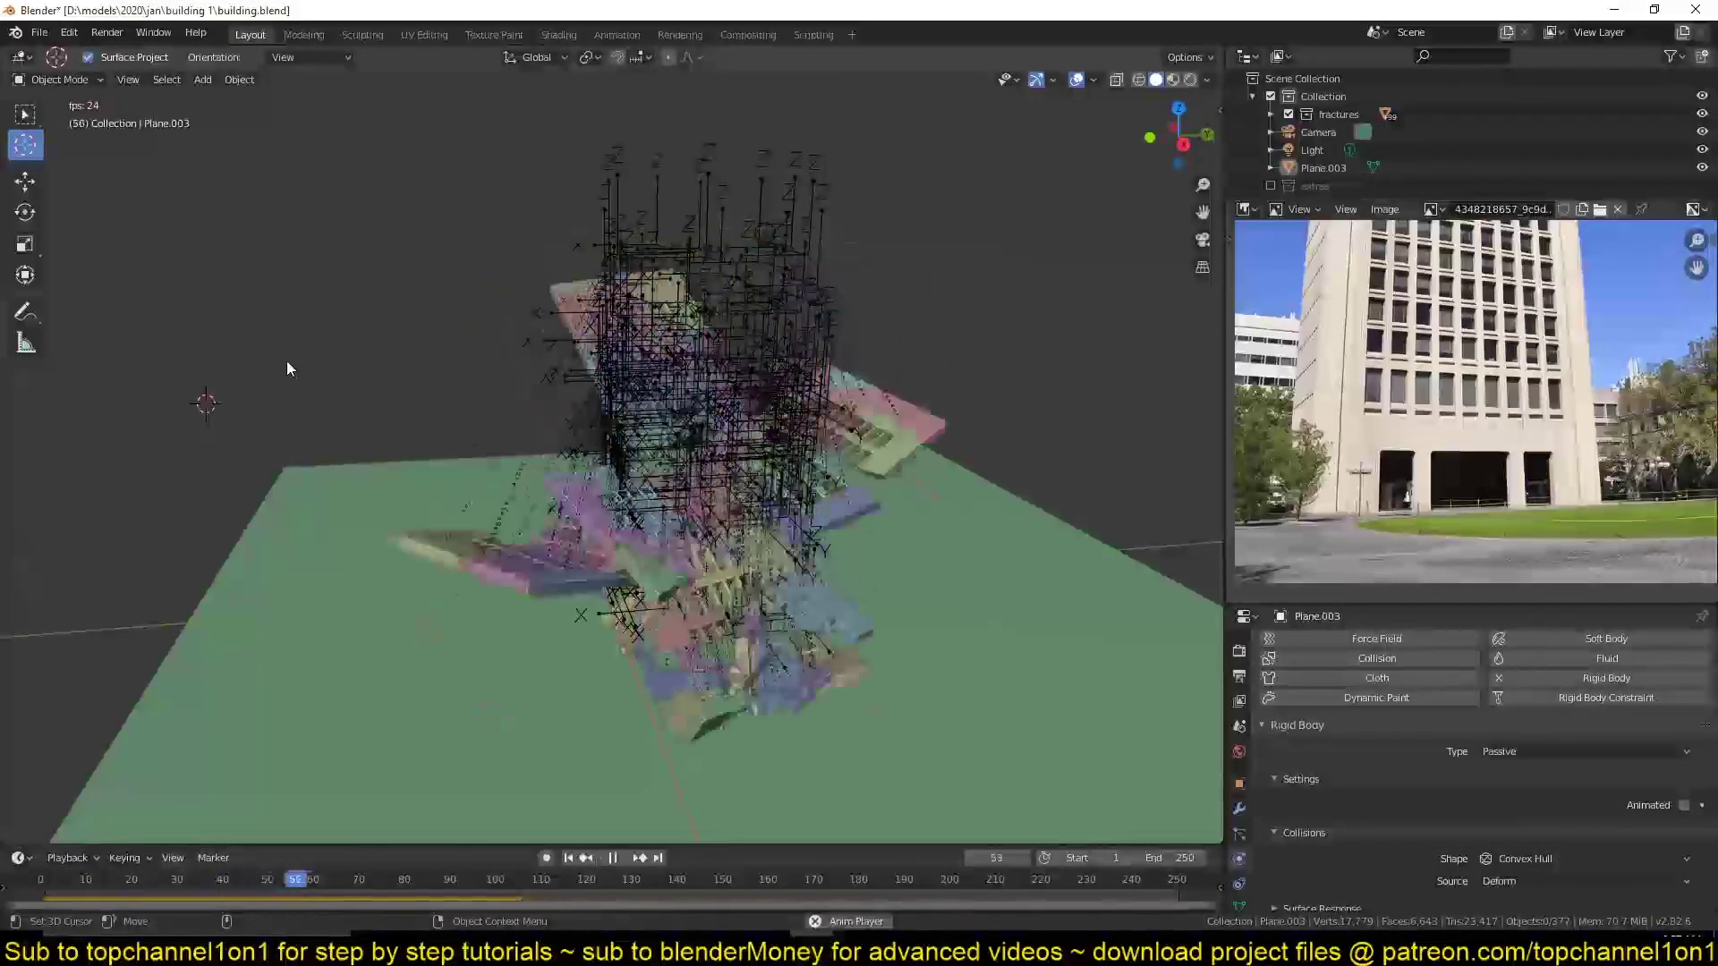
{"action": "key", "text": "KP_1"}
{"action": "key", "text": "Escape"}
Select all old constraint empties grouped by collection and delete them.
{"action": "key", "text": "w"}
{"action": "left_click", "coordinate": [576, 181]}
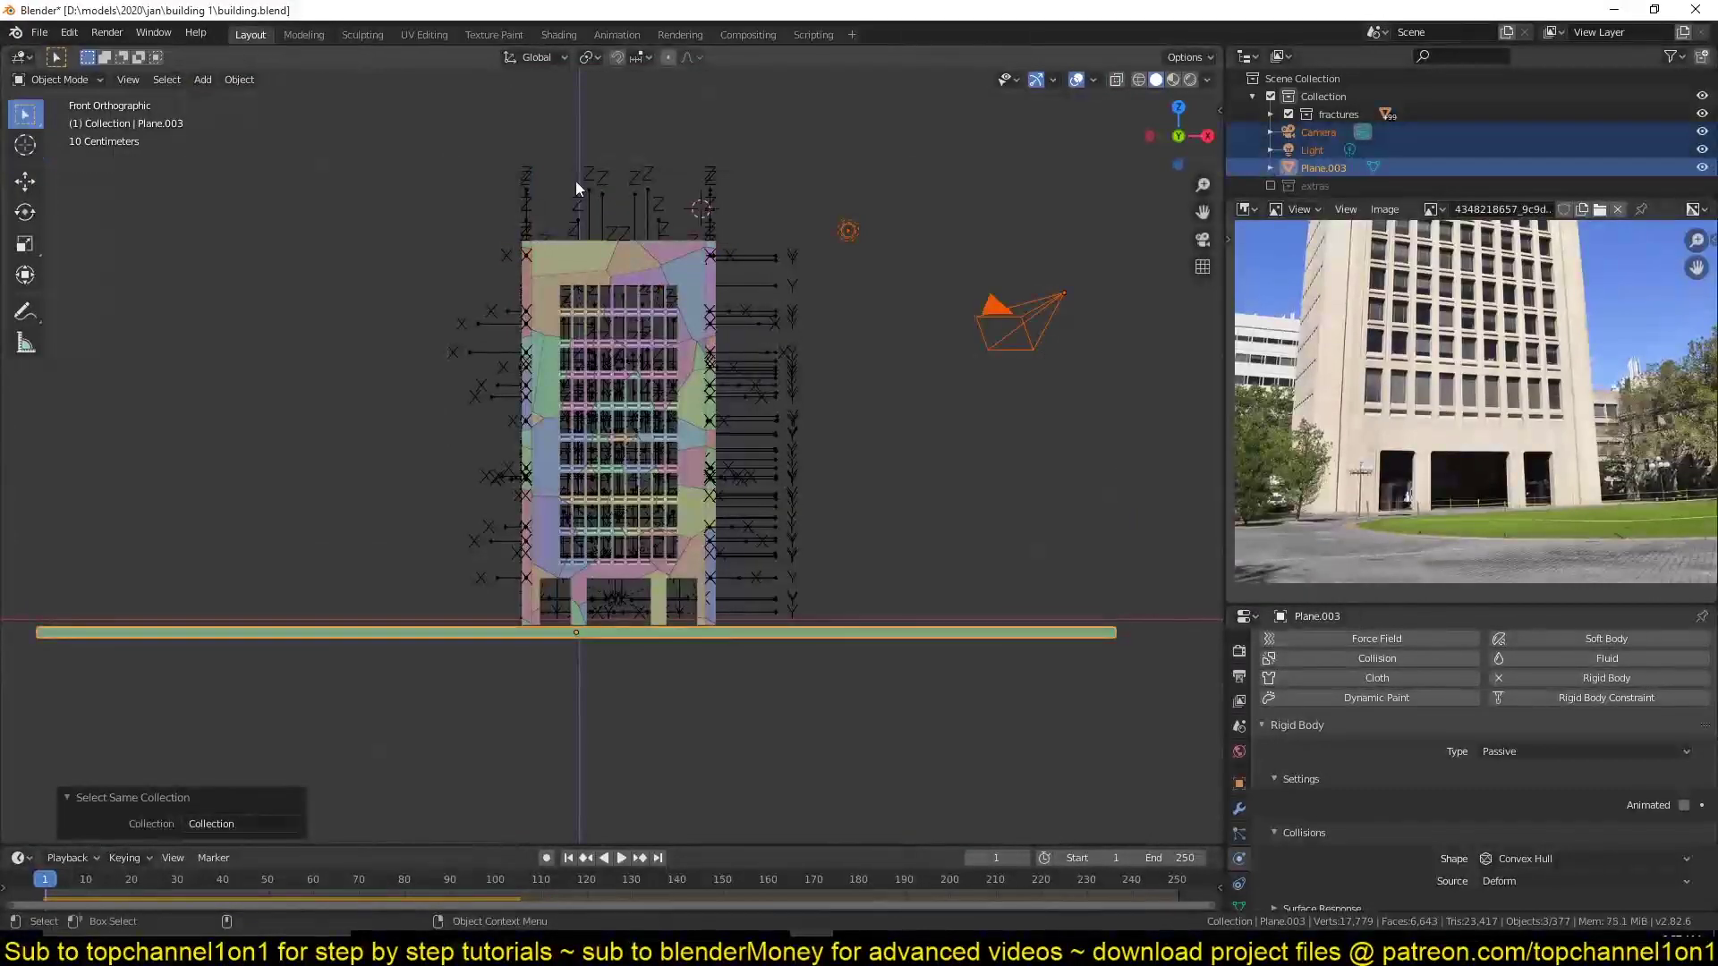
{"action": "key", "text": "shift+g"}
{"action": "middle_click_drag", "start_coordinate": [567, 190], "coordinate": [475, 297]}
{"action": "key", "text": "ctrl+s"}
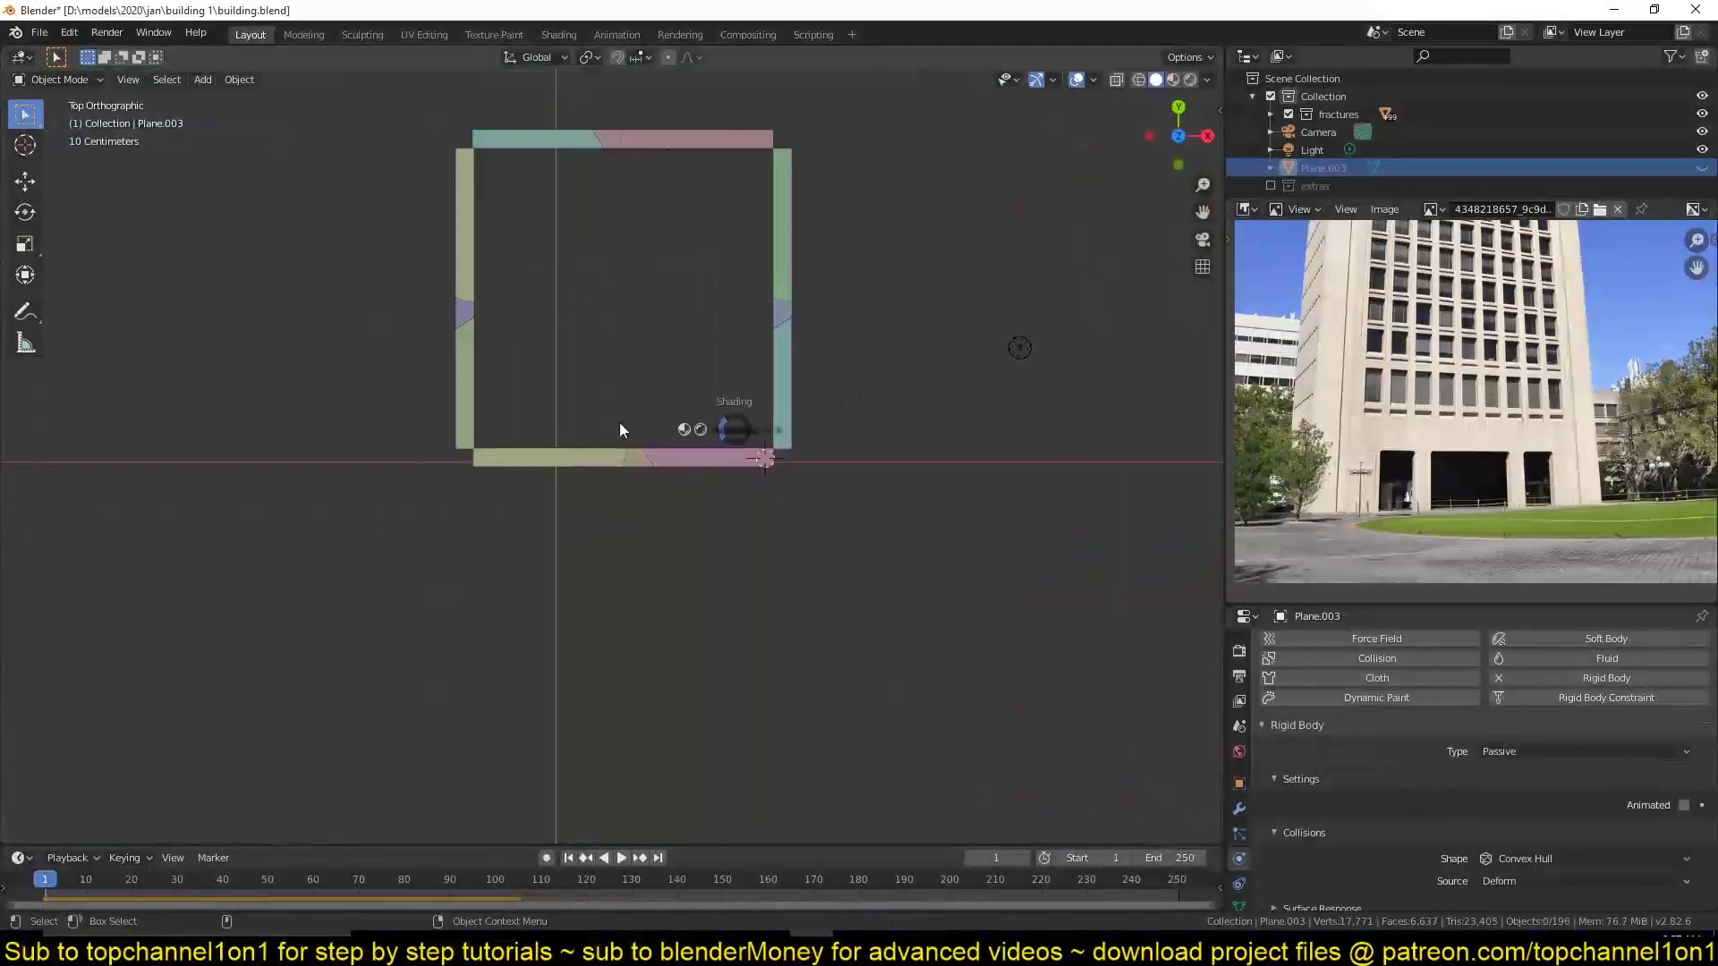
{"action": "mouse_move", "coordinate": [456, 460]}
{"action": "middle_mouse_down"}
{"action": "mouse_move", "coordinate": [554, 327]}
{"action": "mouse_move", "coordinate": [362, 364]}
{"action": "middle_mouse_up"}
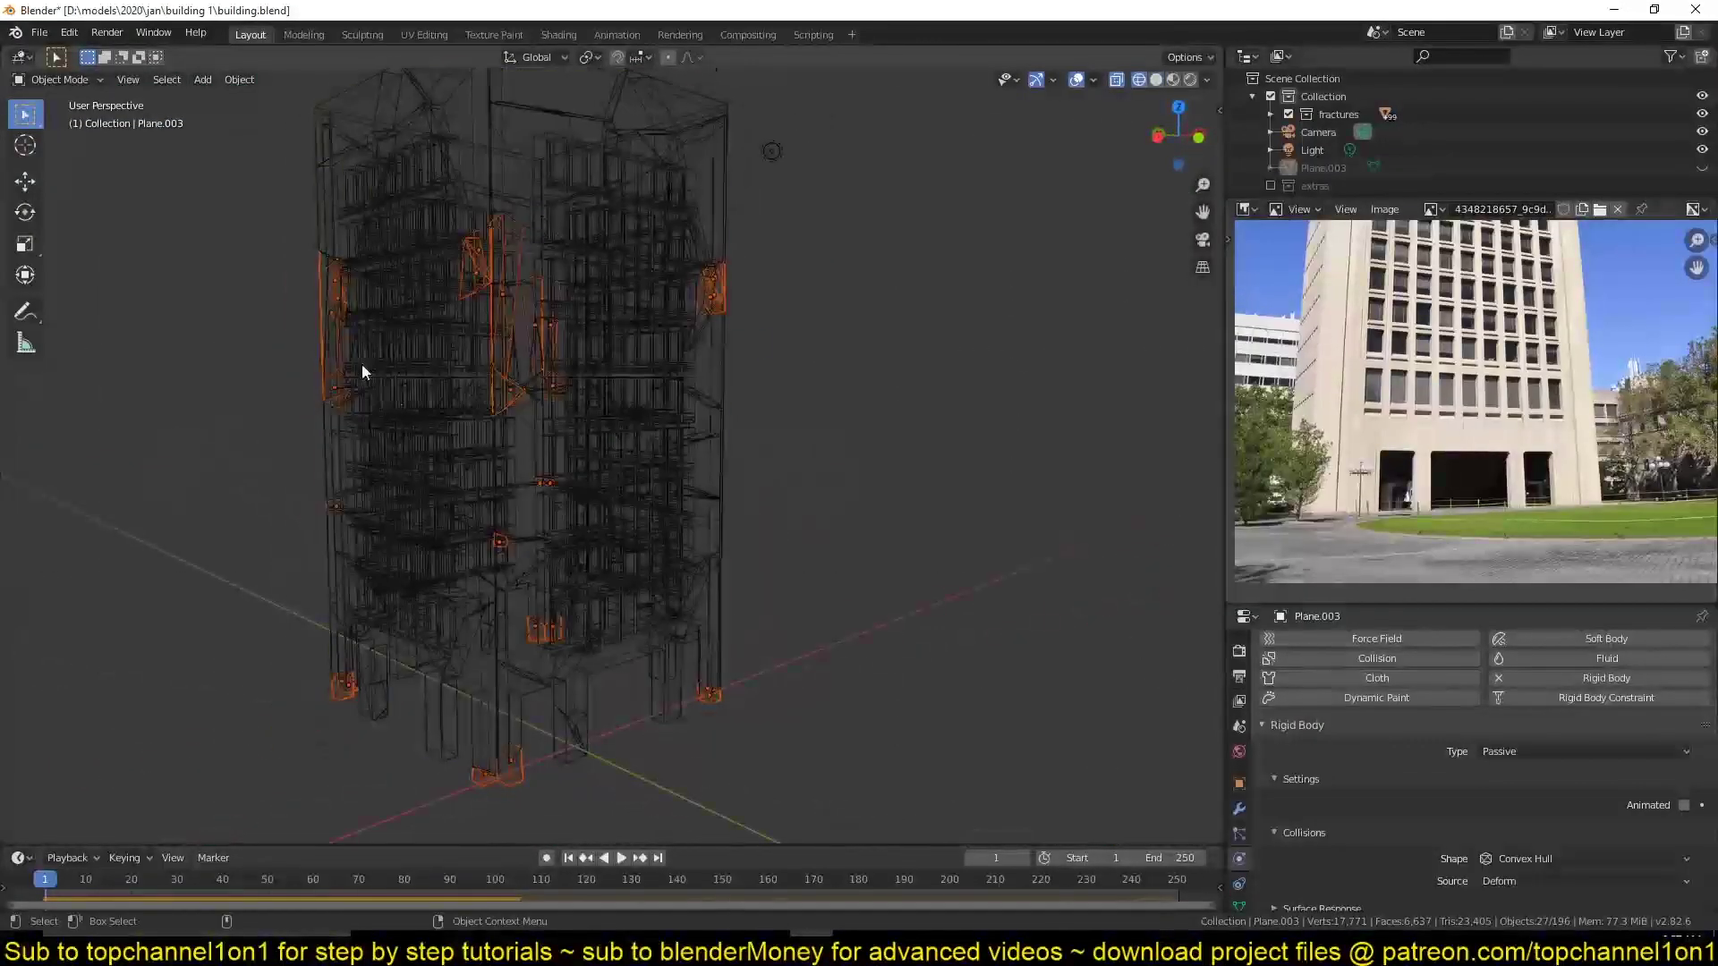
Connect the fracture pieces of all four walls with rigid body constraints and save building.blend.
{"action": "key", "text": "KP_7"}
{"action": "left_click_drag", "start_coordinate": [426, 101], "coordinate": [489, 168]}
{"action": "middle_click_drag", "start_coordinate": [766, 426], "coordinate": [730, 347]}
{"action": "key", "text": "shift+z"}
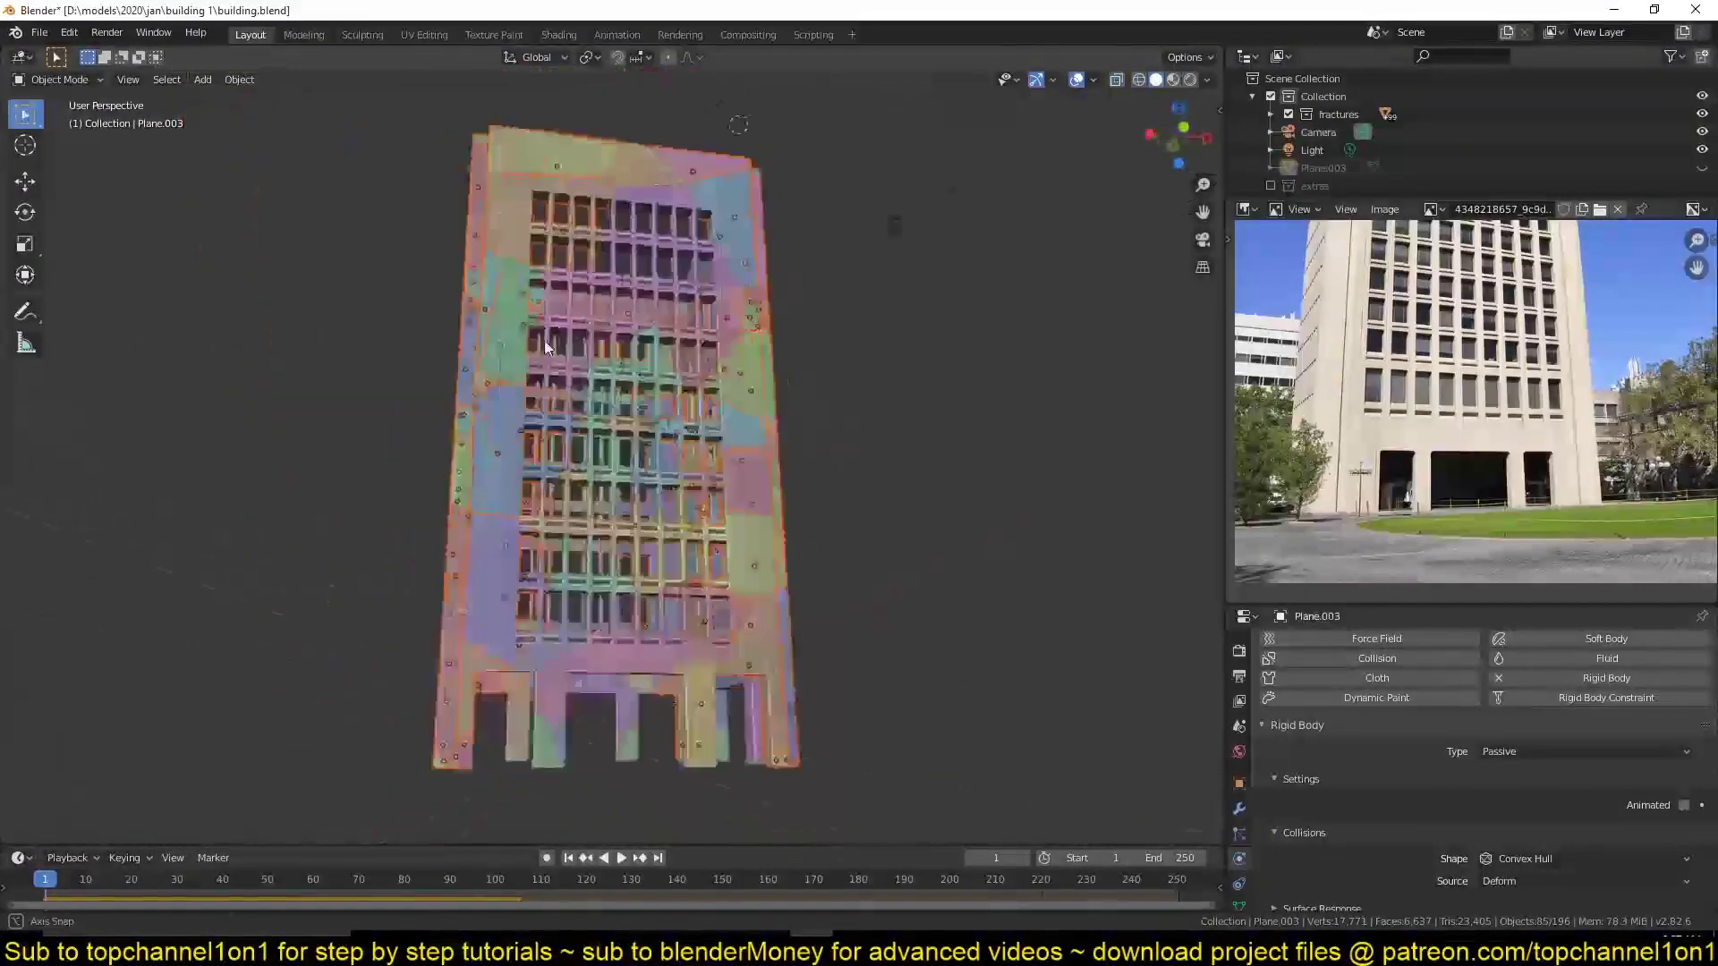
{"action": "left_click", "coordinate": [238, 79]}
{"action": "left_click", "coordinate": [432, 530]}
{"action": "left_click", "coordinate": [250, 81]}
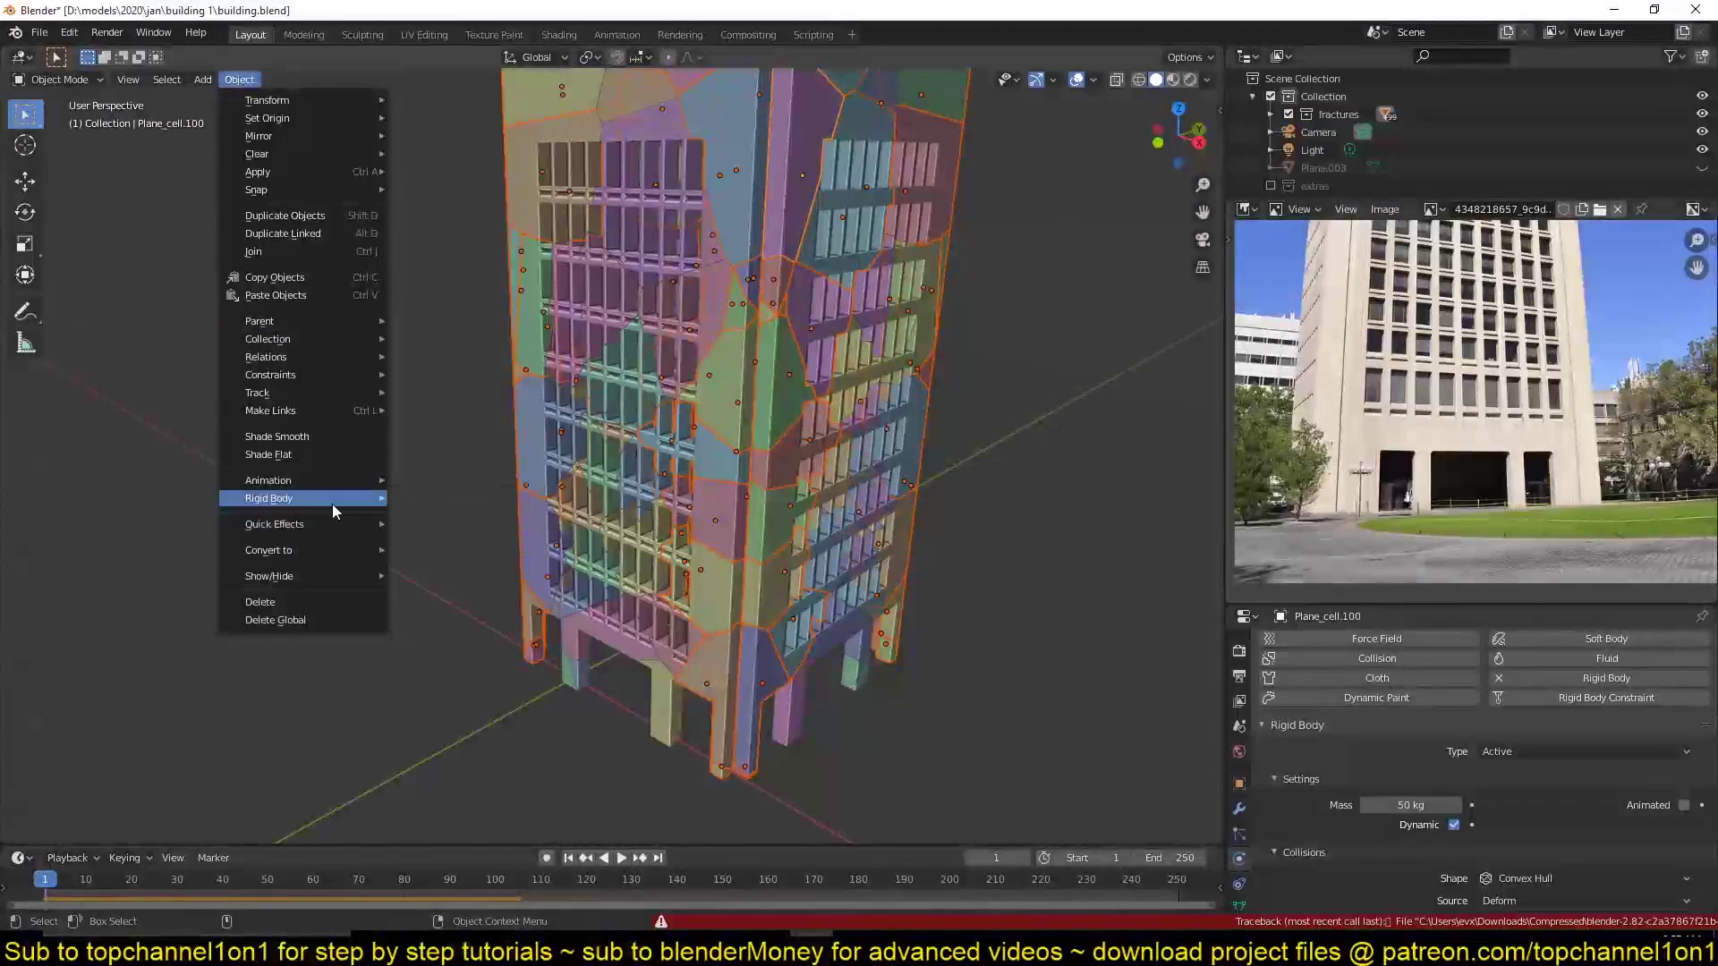
{"action": "mouse_move", "coordinate": [268, 498]}
{"action": "key", "text": "Return"}
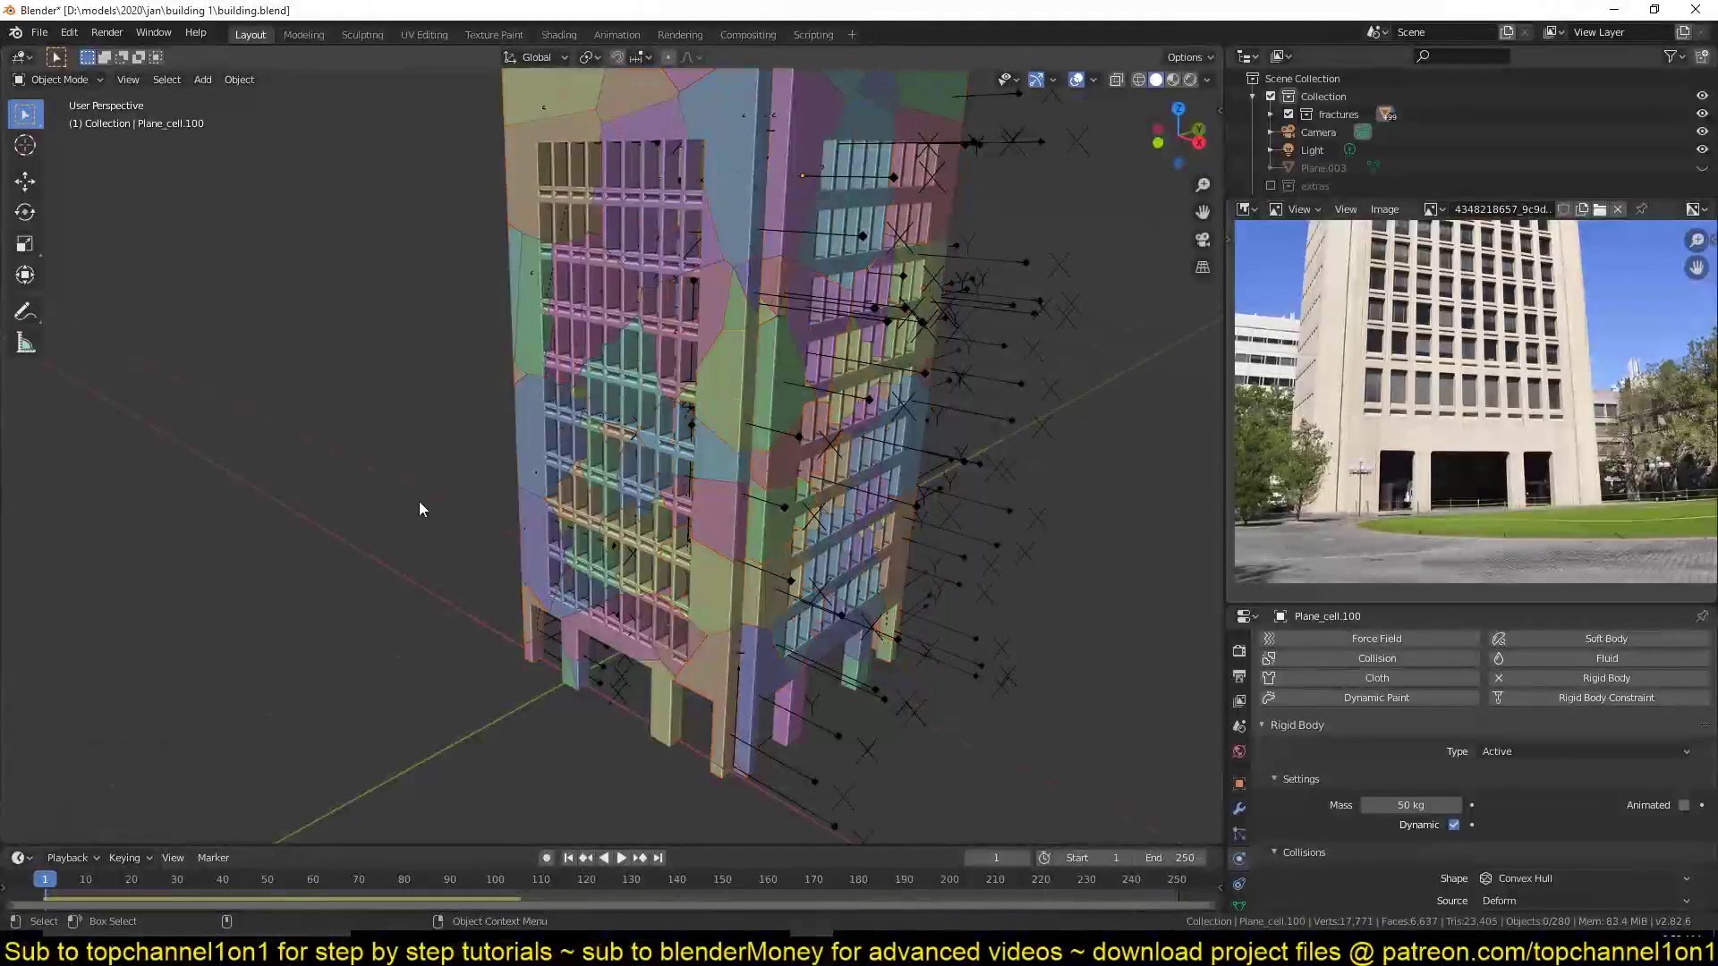
{"action": "scroll", "coordinate": [419, 501], "scroll_direction": "down", "scroll_amount": 3}
{"action": "key", "text": "ctrl+s"}
In top view, add a new plane and scale it to fit inside the walls.
{"action": "key", "text": "KP_1"}
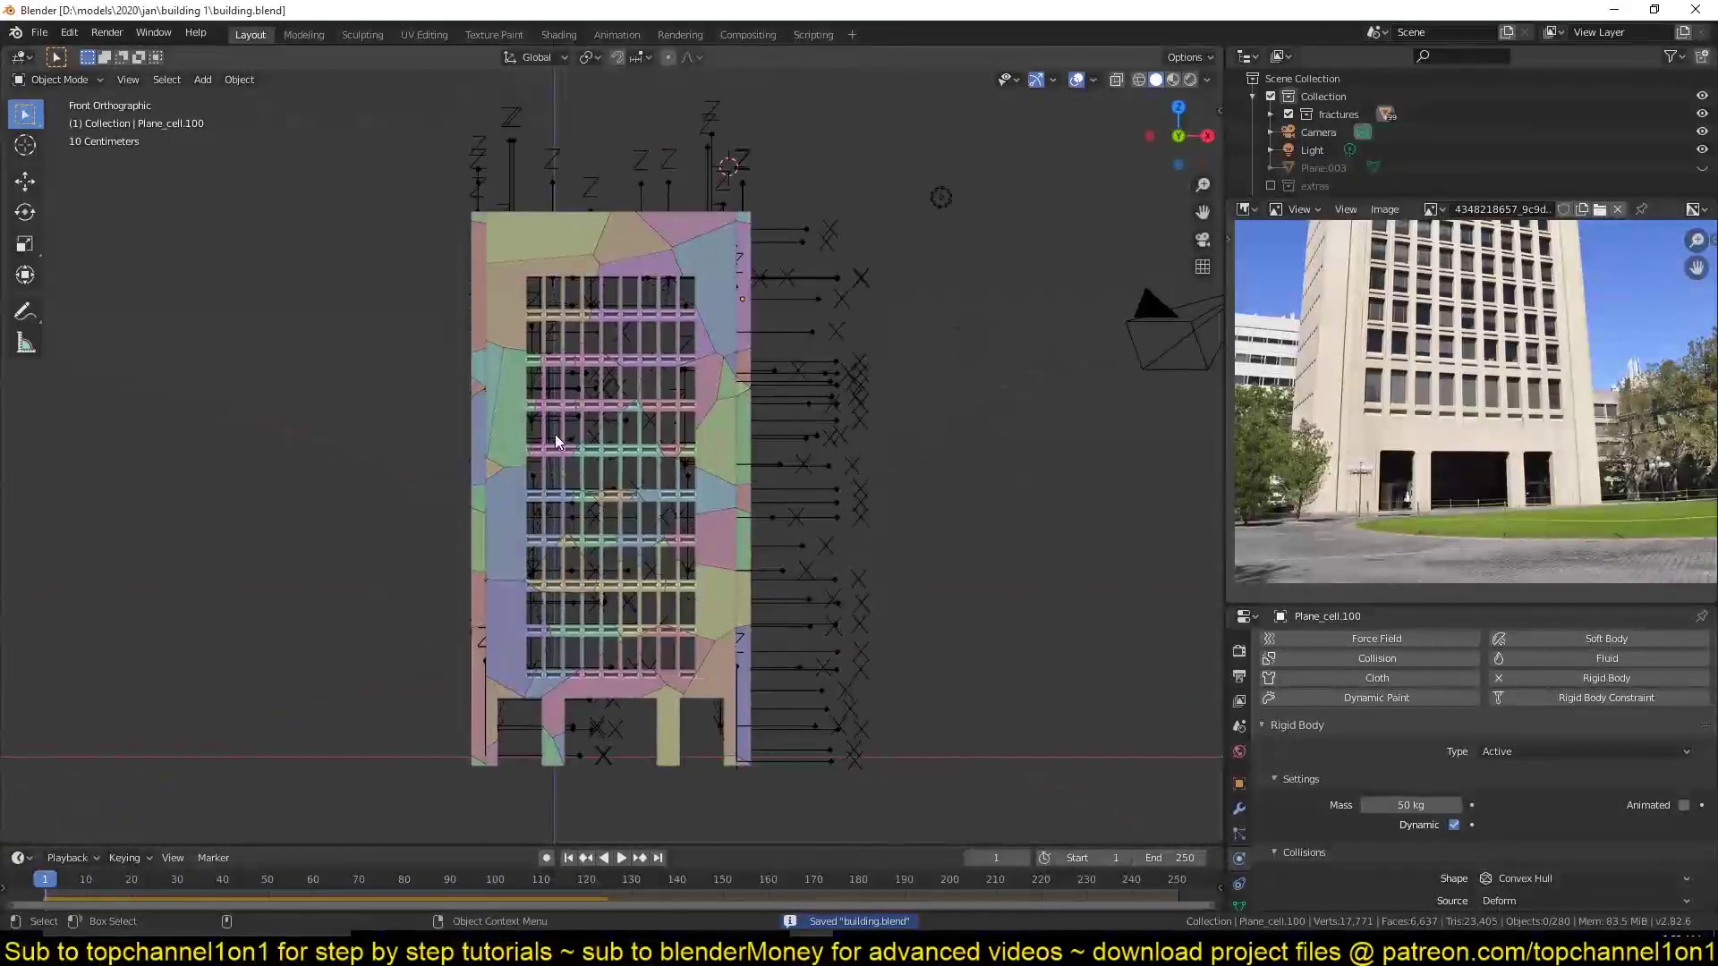
{"action": "key", "text": "KP_7"}
{"action": "key", "text": "shift+a"}
{"action": "left_click", "coordinate": [481, 351]}
{"action": "key", "text": "s"}
{"action": "left_click", "coordinate": [613, 345]}
Position and size the plane, add an Array modifier, apply its transforms and save.
{"action": "key", "text": "g"}
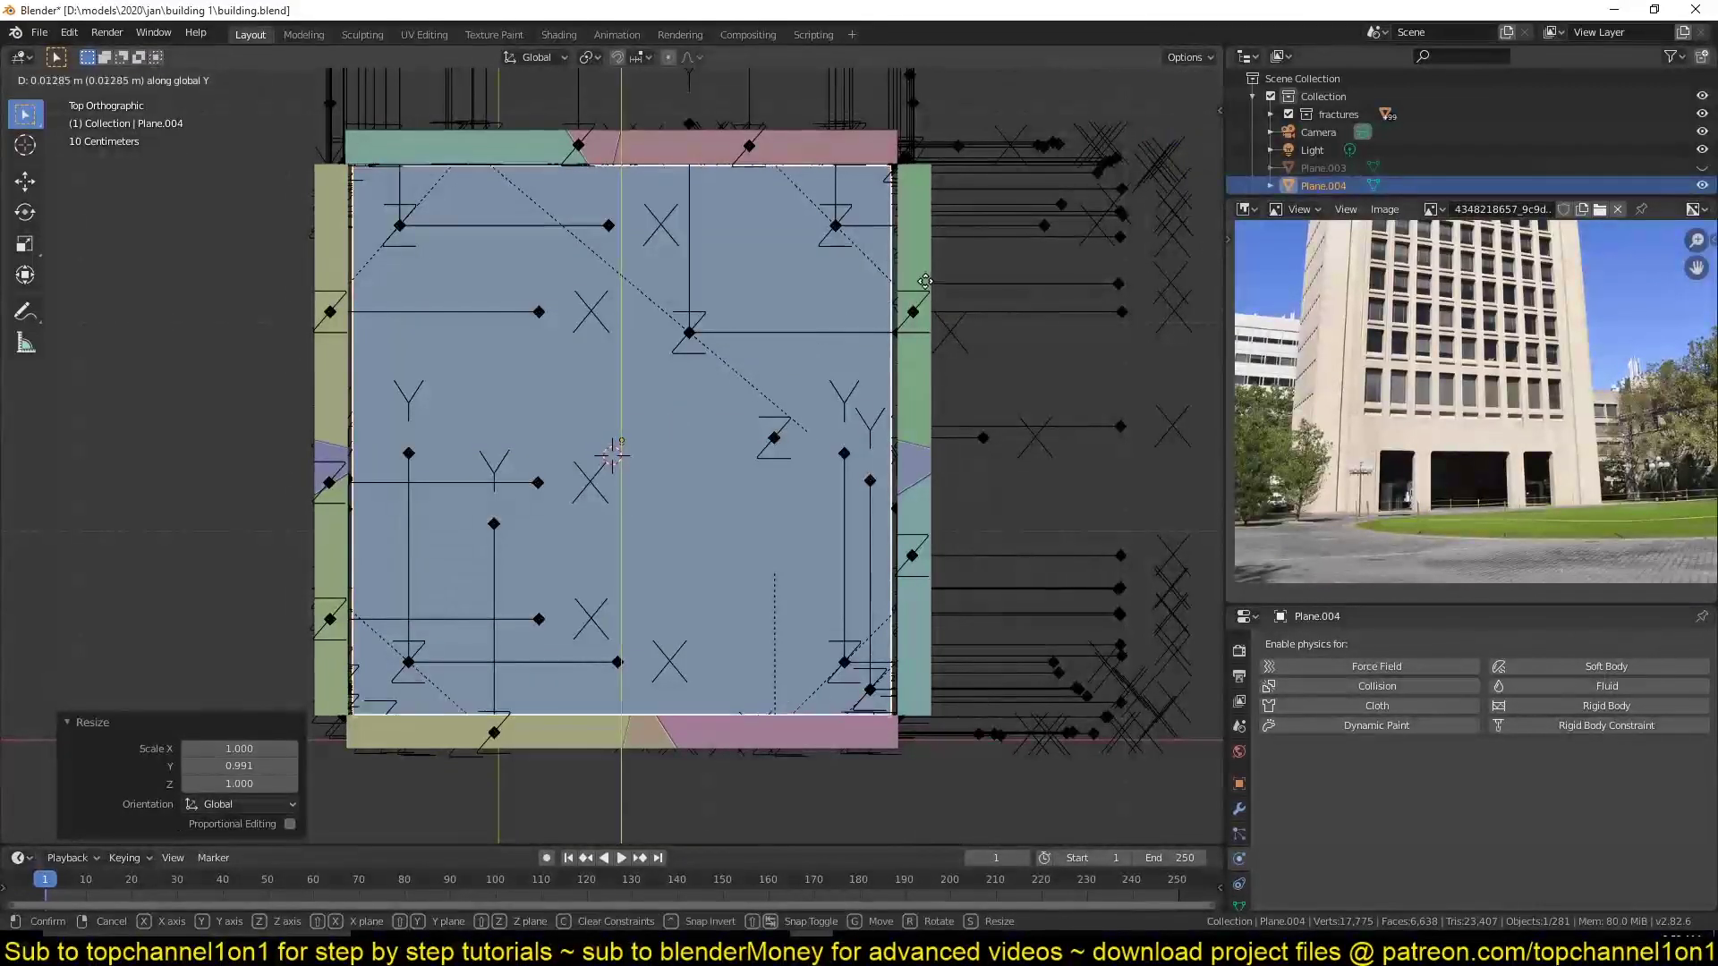
{"action": "left_click", "coordinate": [613, 455]}
{"action": "key", "text": "s"}
{"action": "key", "text": "KP_1"}
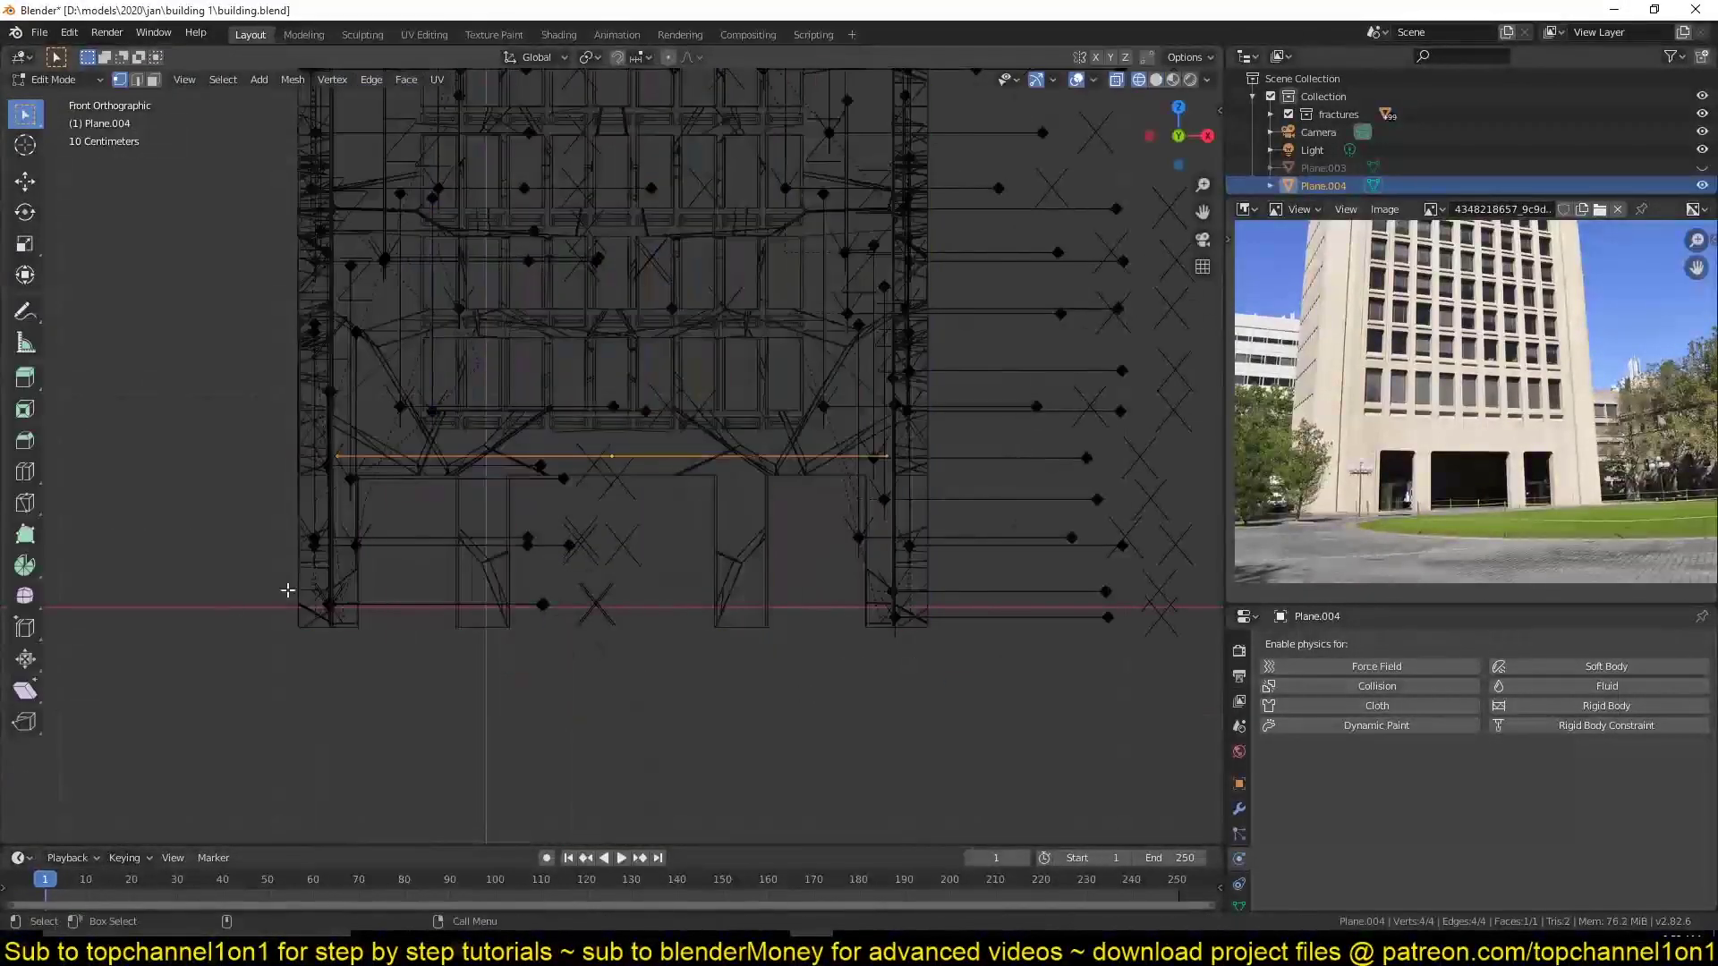
{"action": "left_click", "coordinate": [1369, 645]}
{"action": "left_click", "coordinate": [1423, 686]}
{"action": "key", "text": "ctrl+a"}
{"action": "left_click", "coordinate": [730, 503]}
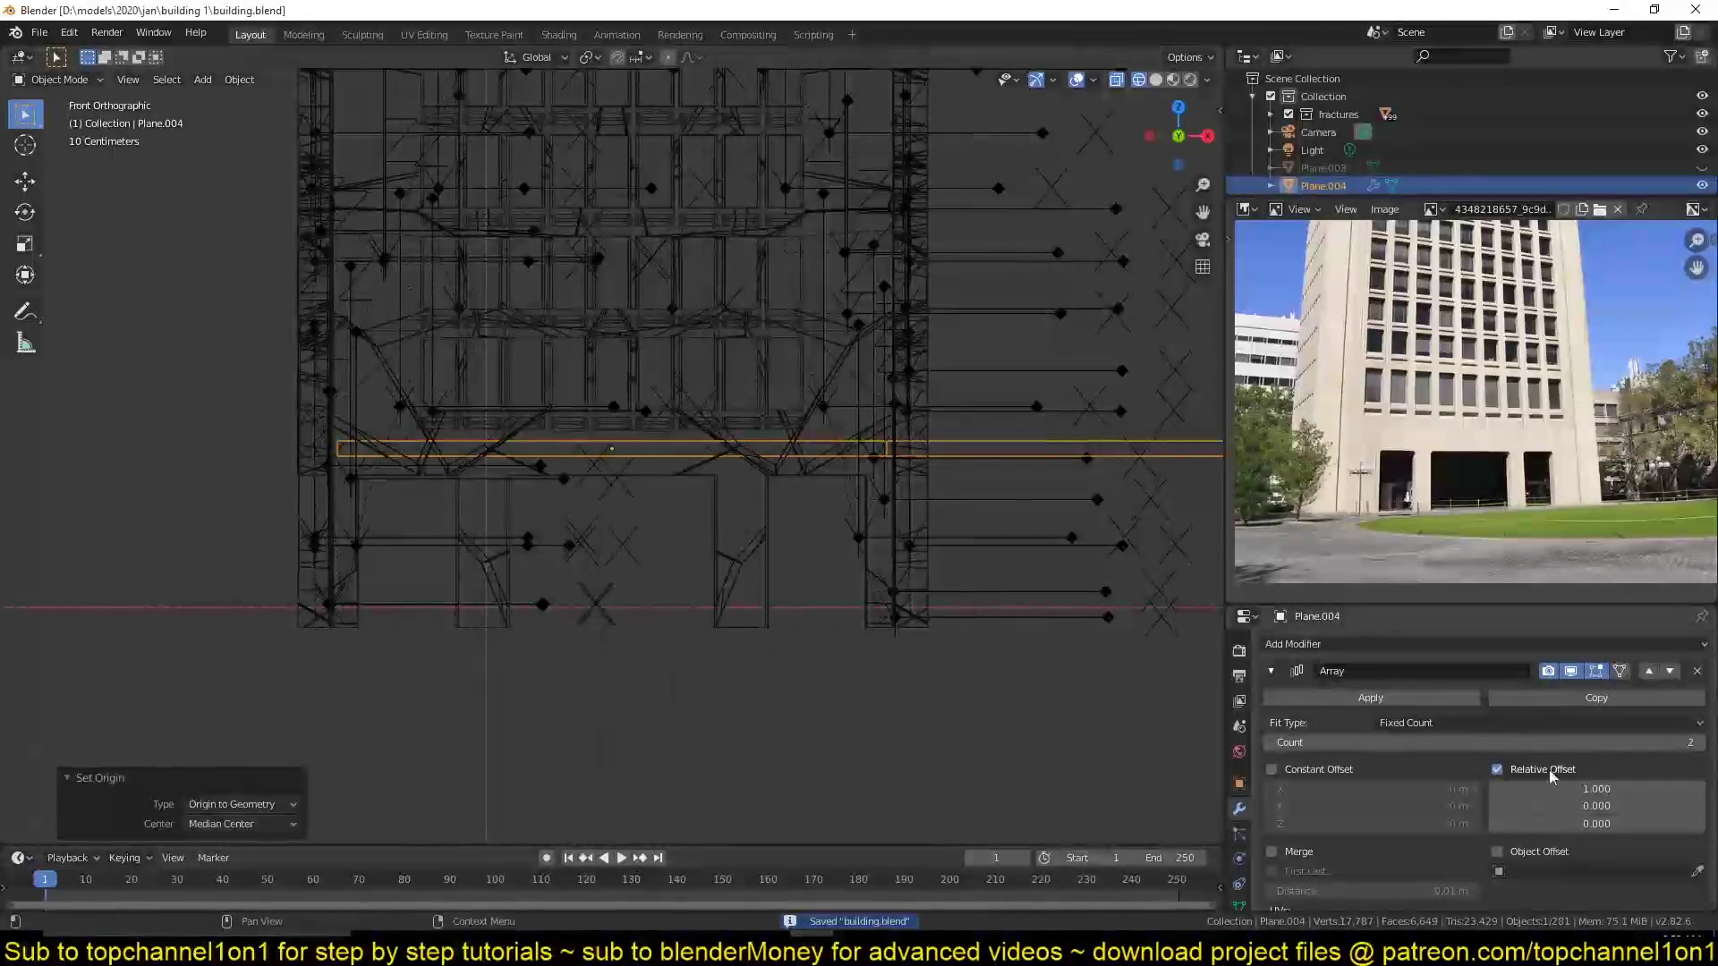
{"action": "key", "text": "ctrl+a"}
{"action": "key", "text": "ctrl+s"}
Set the array's vertical offset to 1 and raise the floor slabs along Z.
{"action": "left_click", "coordinate": [1596, 824]}
{"action": "type", "text": "1"}
{"action": "key", "text": "Return"}
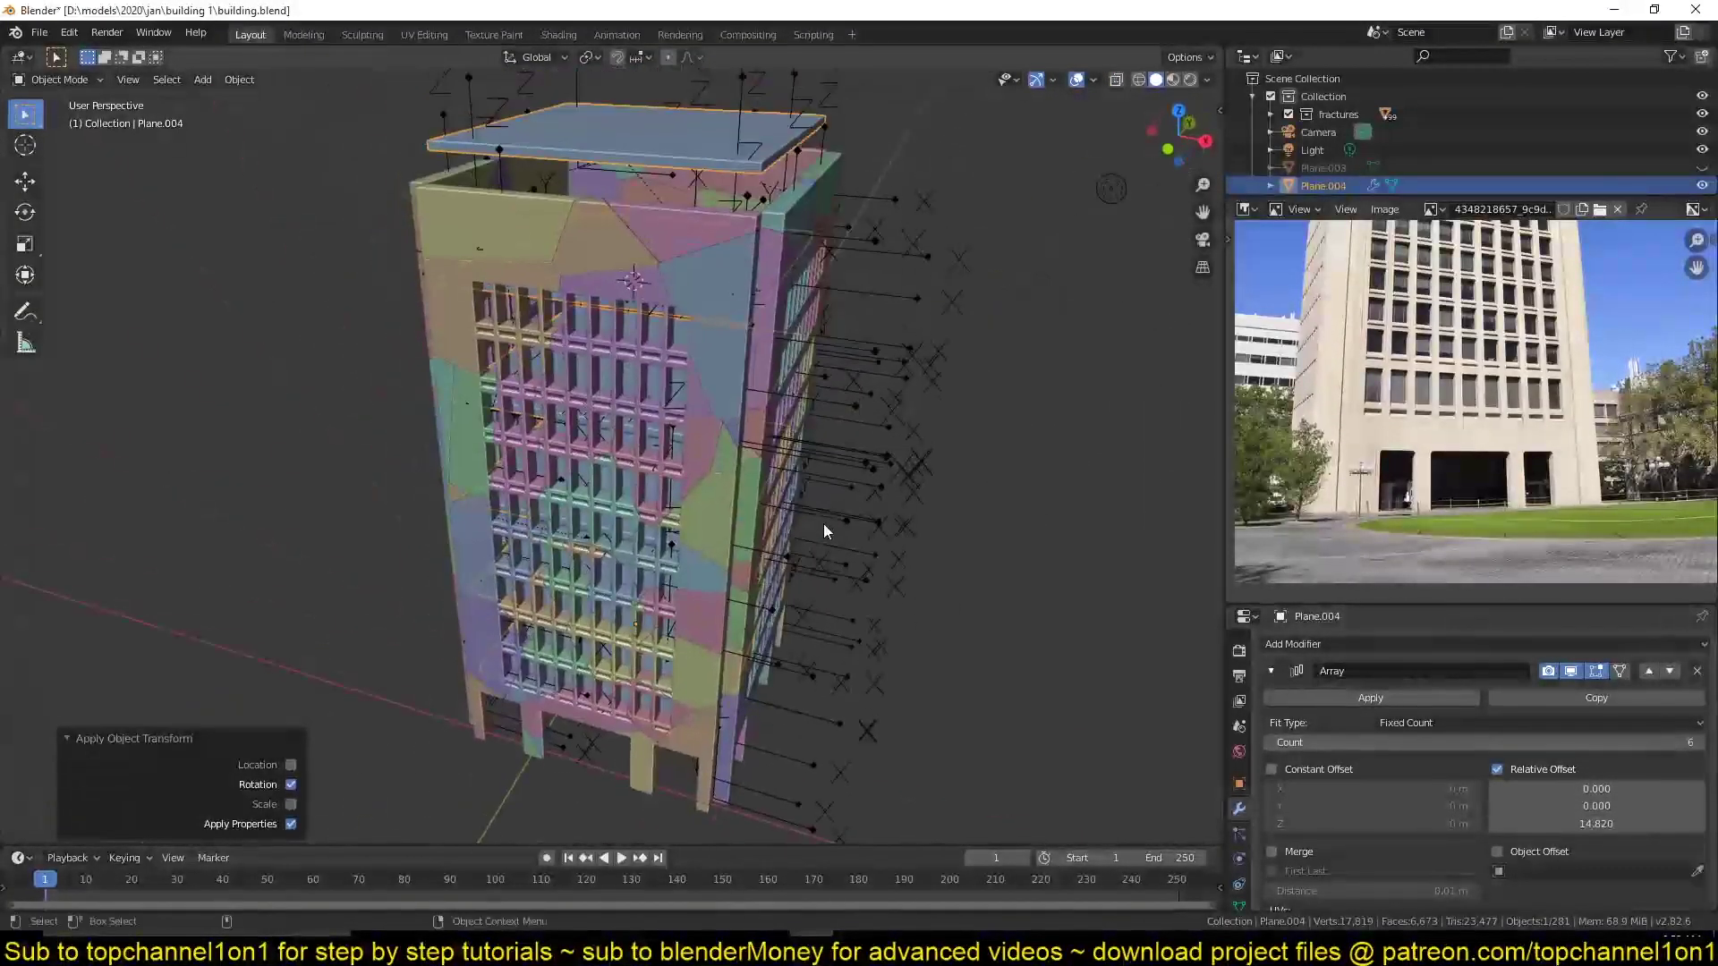
{"action": "key", "text": "g"}
{"action": "key", "text": "z"}
{"action": "left_click", "coordinate": [1378, 730]}
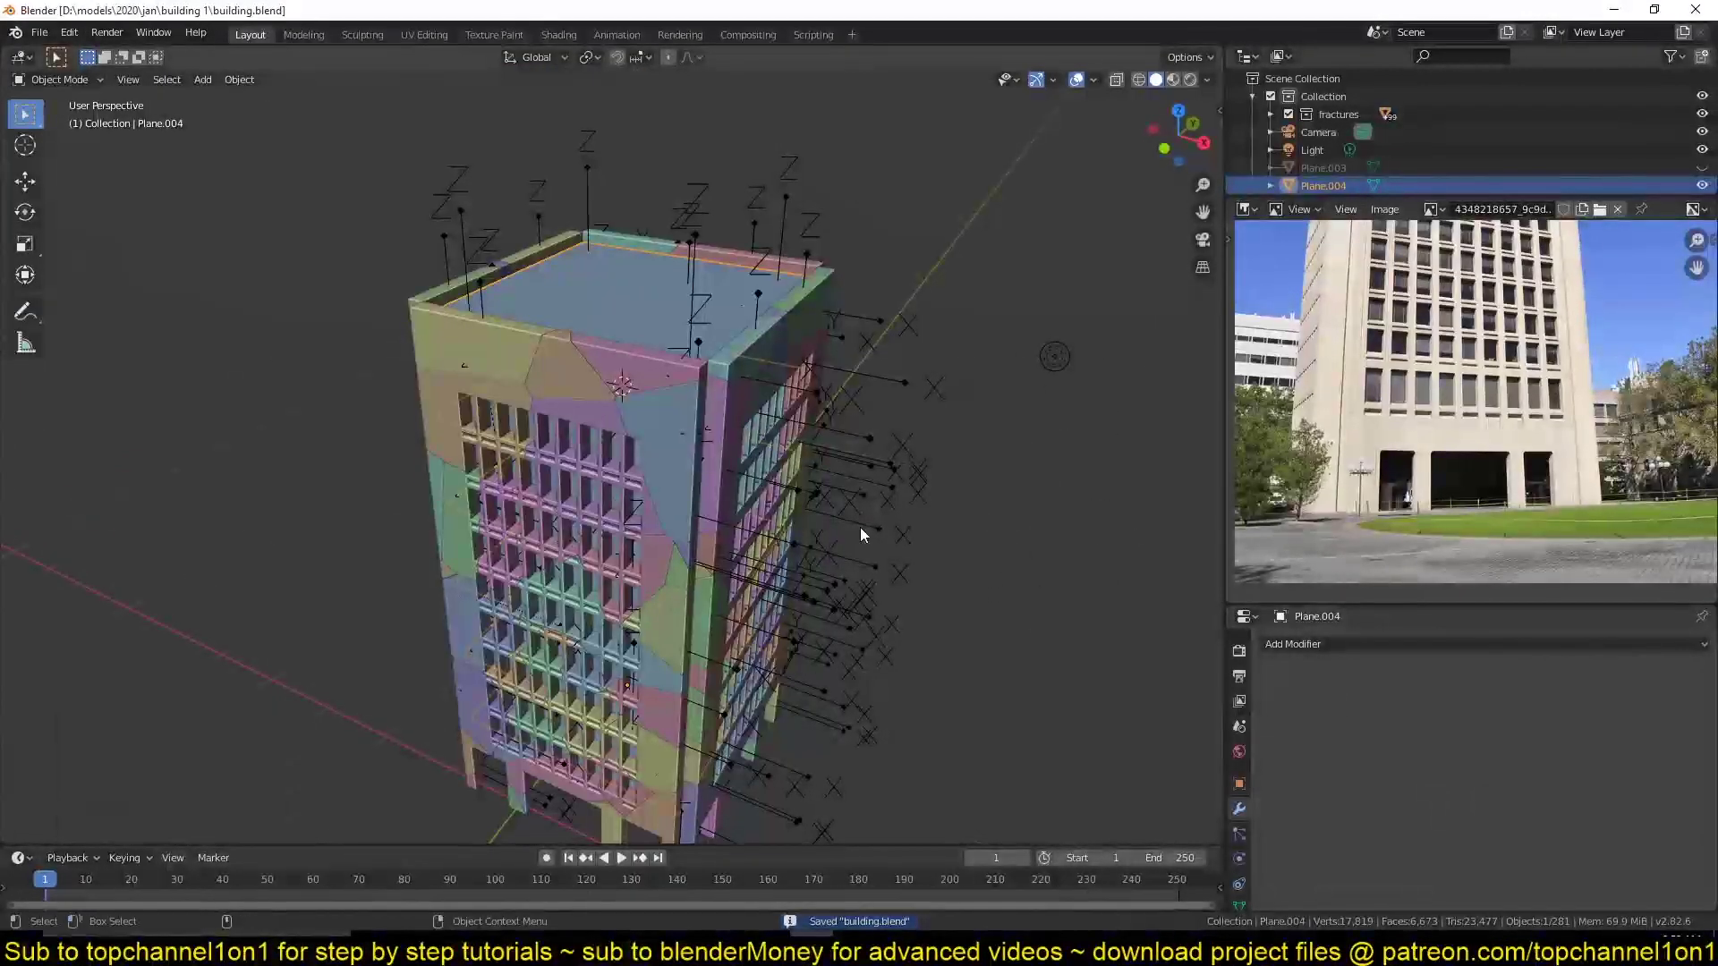
Add evenly centred loop cuts to each floor slab in Edit Mode.
{"action": "key", "text": "Tab"}
{"action": "key", "text": "ctrl+r"}
{"action": "scroll", "coordinate": [588, 359], "scroll_direction": "up", "scroll_amount": 5}
{"action": "left_click", "coordinate": [588, 359]}
{"action": "right_click", "coordinate": [588, 358]}
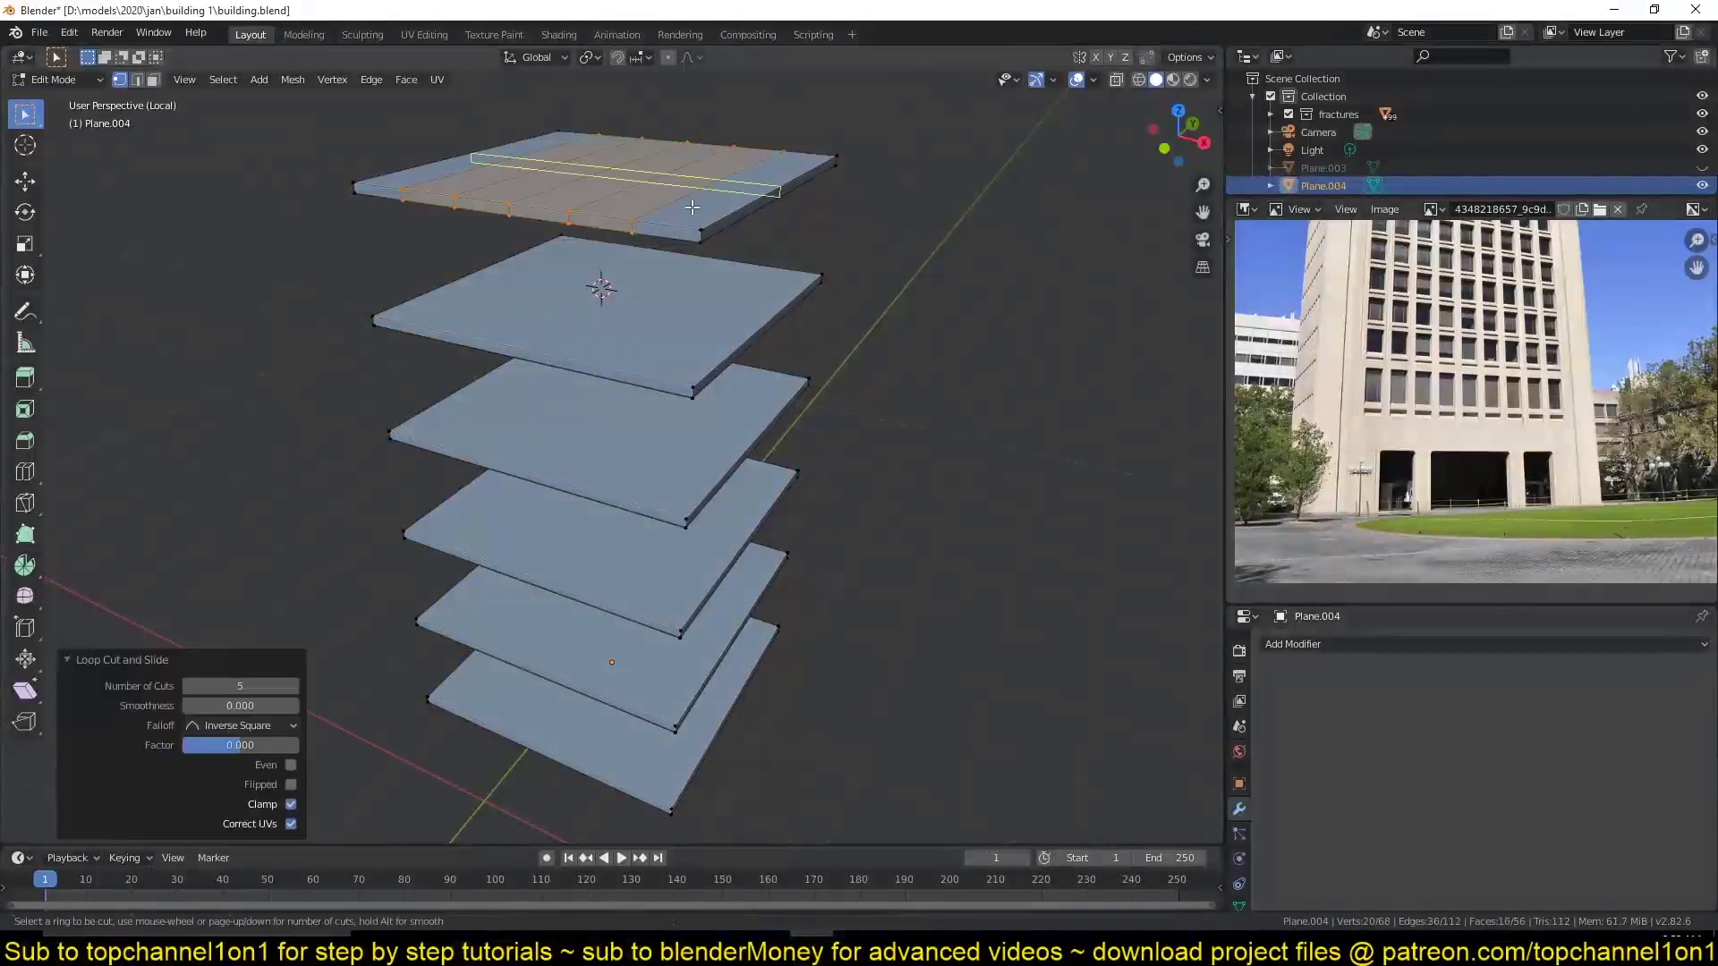
{"action": "key", "text": "ctrl+r"}
{"action": "scroll", "coordinate": [595, 512], "scroll_direction": "up", "scroll_amount": 1}
{"action": "left_click", "coordinate": [609, 519]}
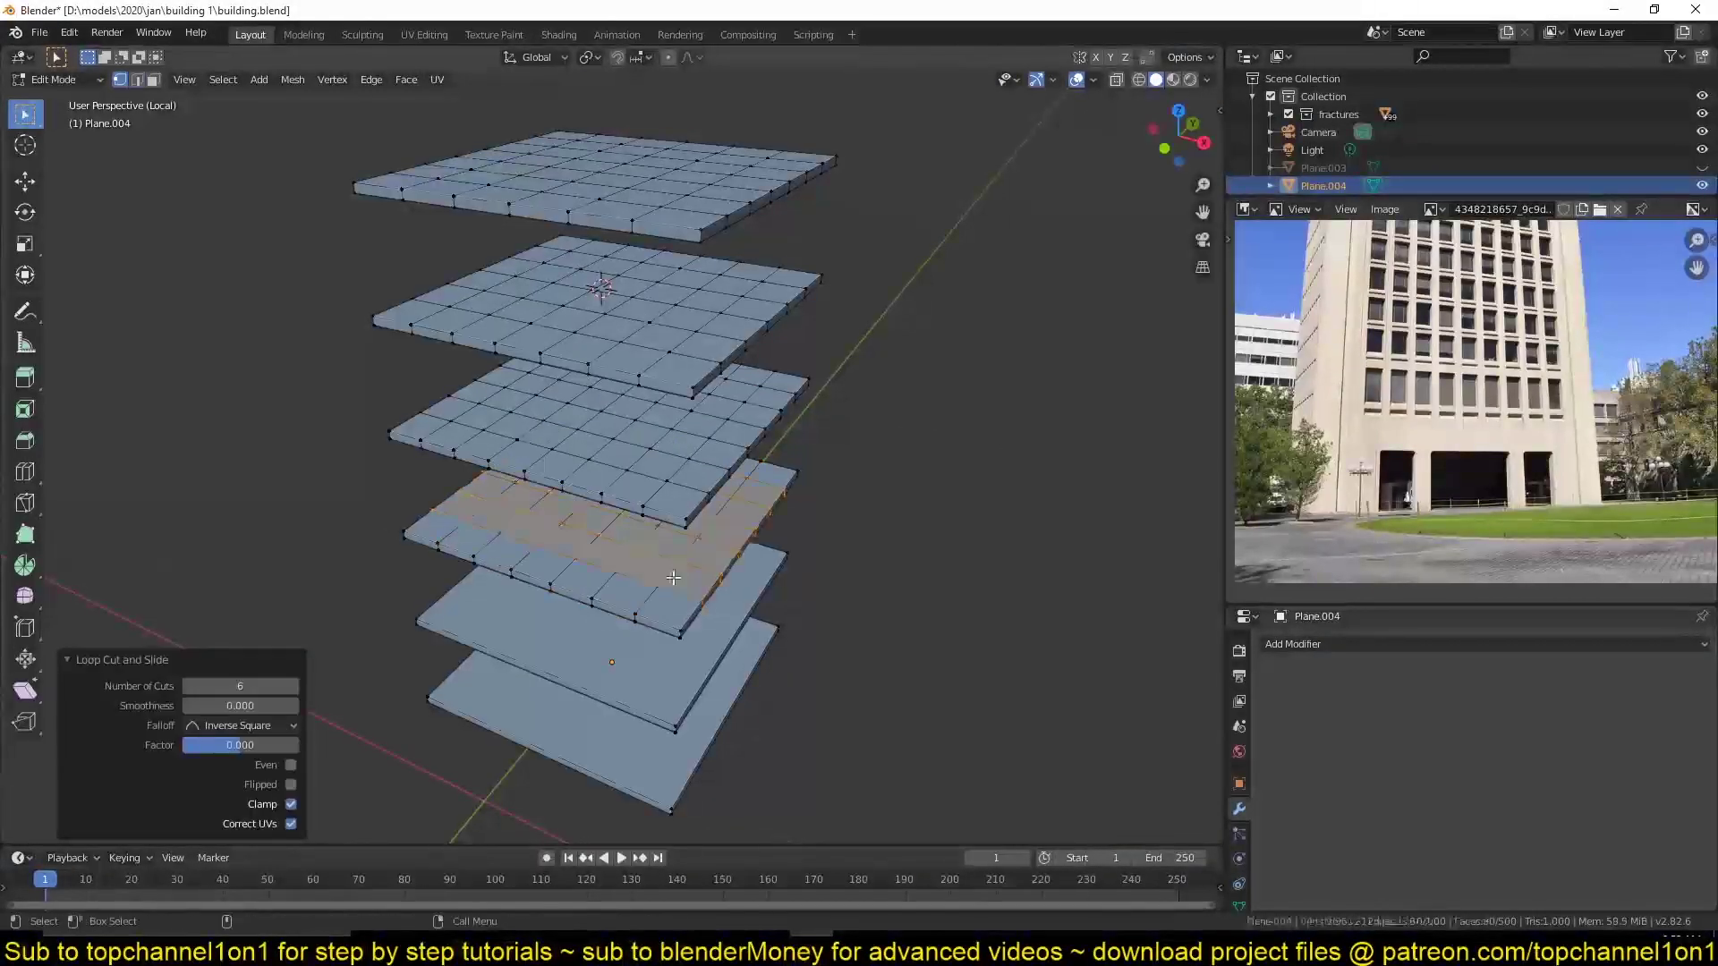
{"action": "key", "text": "ctrl+r"}
{"action": "left_click", "coordinate": [607, 617]}
{"action": "key", "text": "ctrl+r"}
{"action": "left_click", "coordinate": [591, 707]}
{"action": "key", "text": "ctrl+r"}
{"action": "left_click", "coordinate": [657, 662]}
{"action": "key", "text": "Tab"}
{"action": "scroll", "coordinate": [709, 574], "scroll_direction": "down", "scroll_amount": 5}
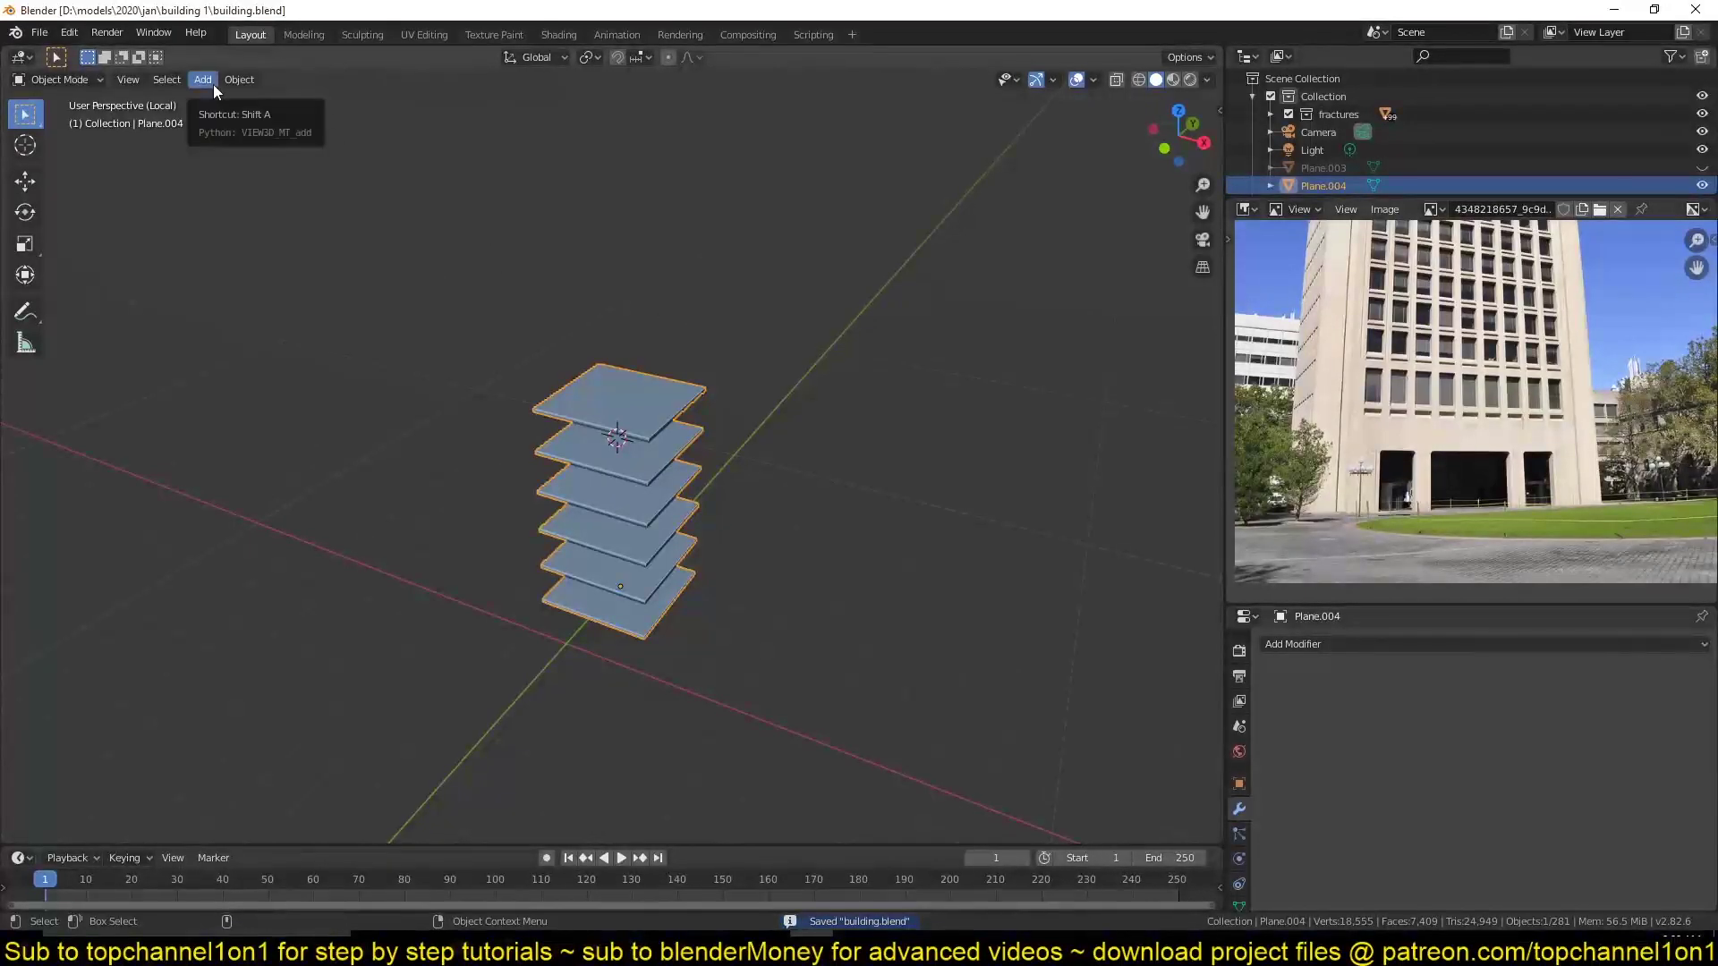
Cell-fracture the six floor slabs, make the pieces rigid bodies and save building.blend.
{"action": "left_click", "coordinate": [239, 80]}
{"action": "left_click", "coordinate": [444, 603]}
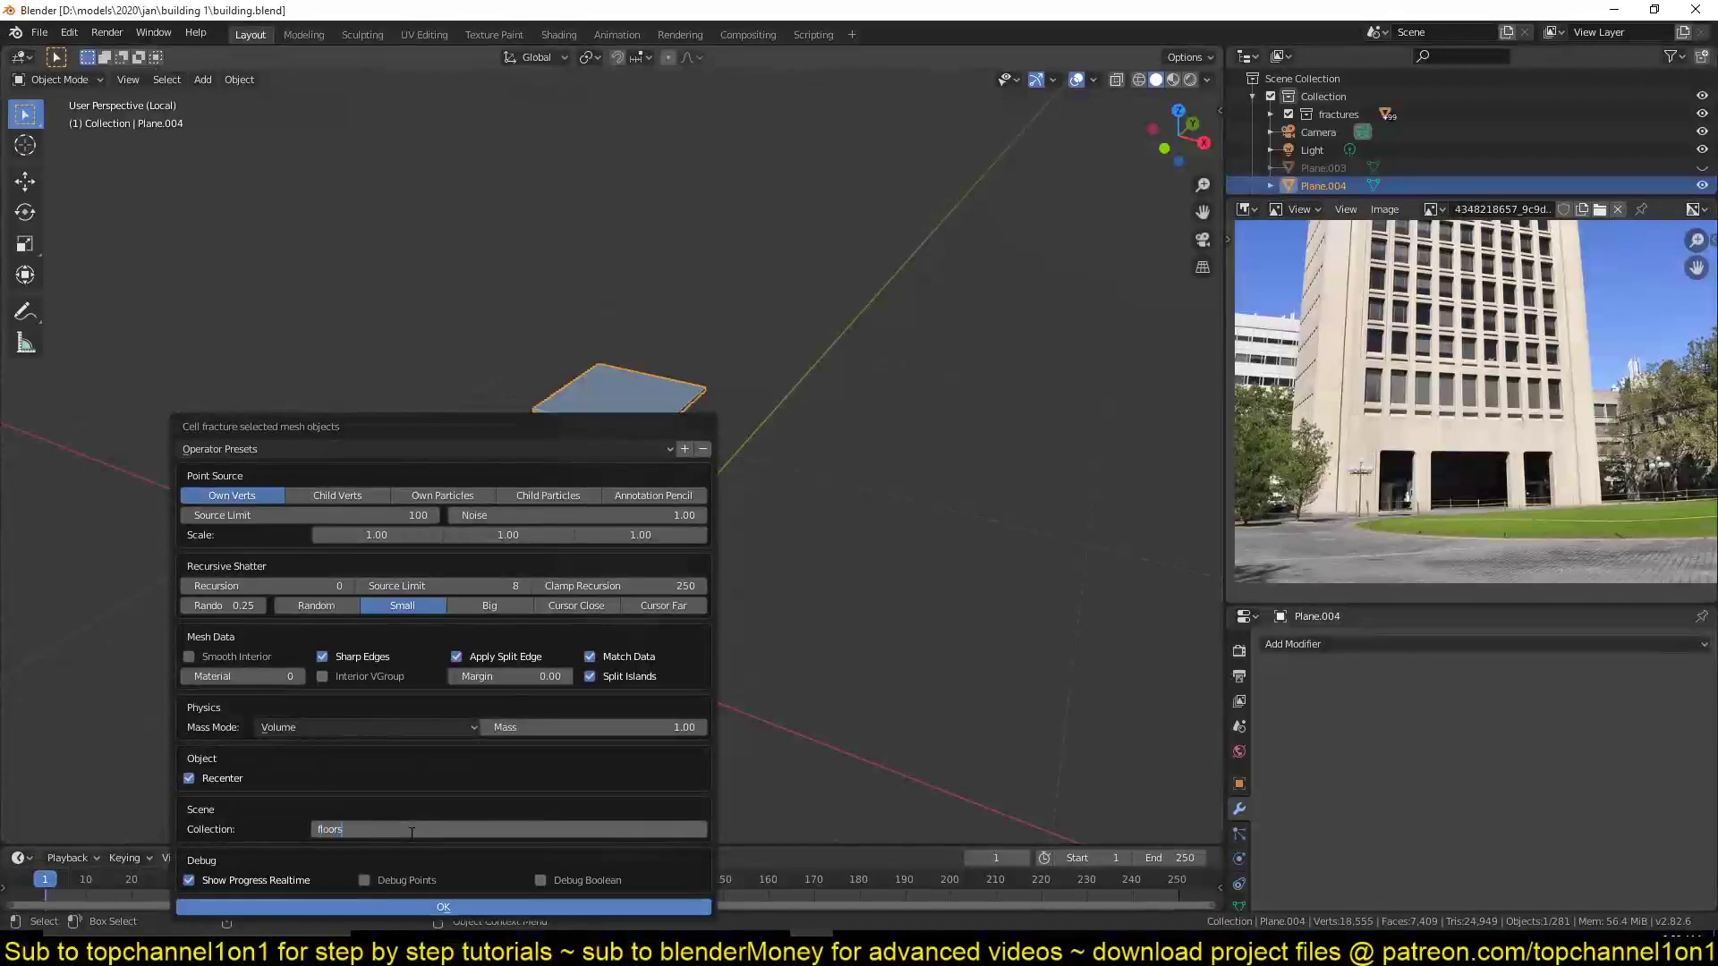
{"action": "left_click", "coordinate": [443, 907]}
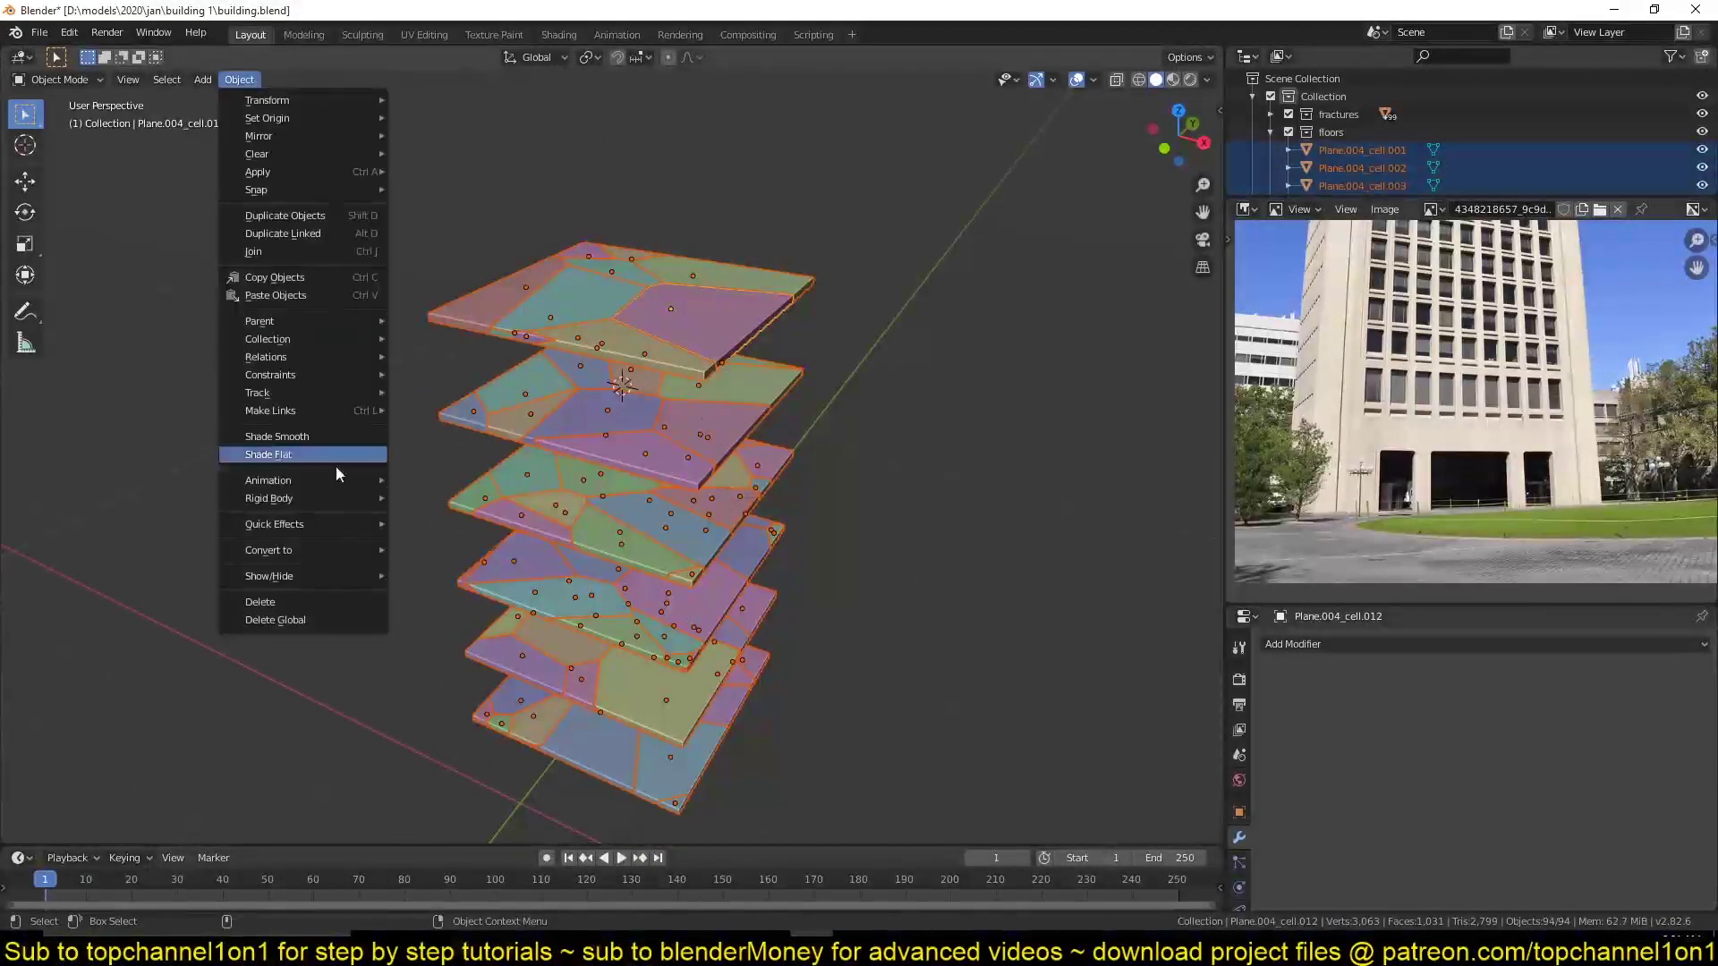
{"action": "left_click", "coordinate": [465, 498]}
{"action": "scroll", "coordinate": [486, 503], "scroll_direction": "down", "scroll_amount": 3}
{"action": "key", "text": "ctrl+s"}
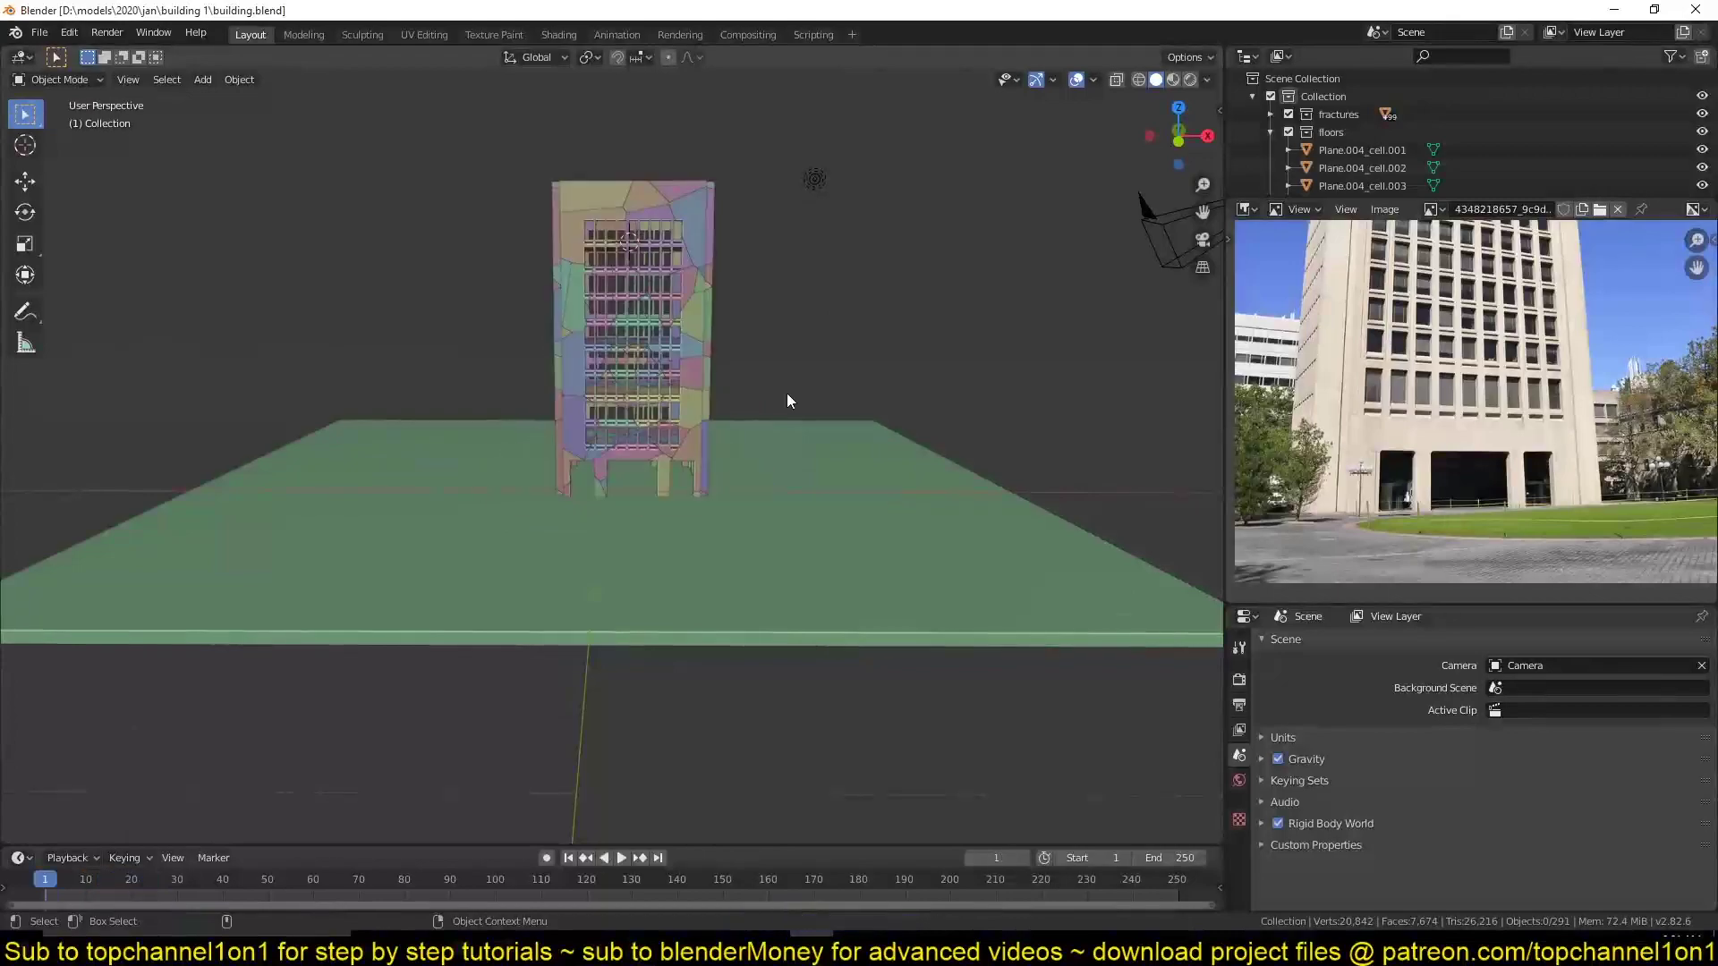
Box-select all building fragments and connect them with rigid body constraints.
{"action": "left_click_drag", "start_coordinate": [487, 161], "coordinate": [761, 539]}
{"action": "scroll", "coordinate": [691, 546], "scroll_direction": "up", "scroll_amount": 4}
{"action": "key", "text": "ctrl+s"}
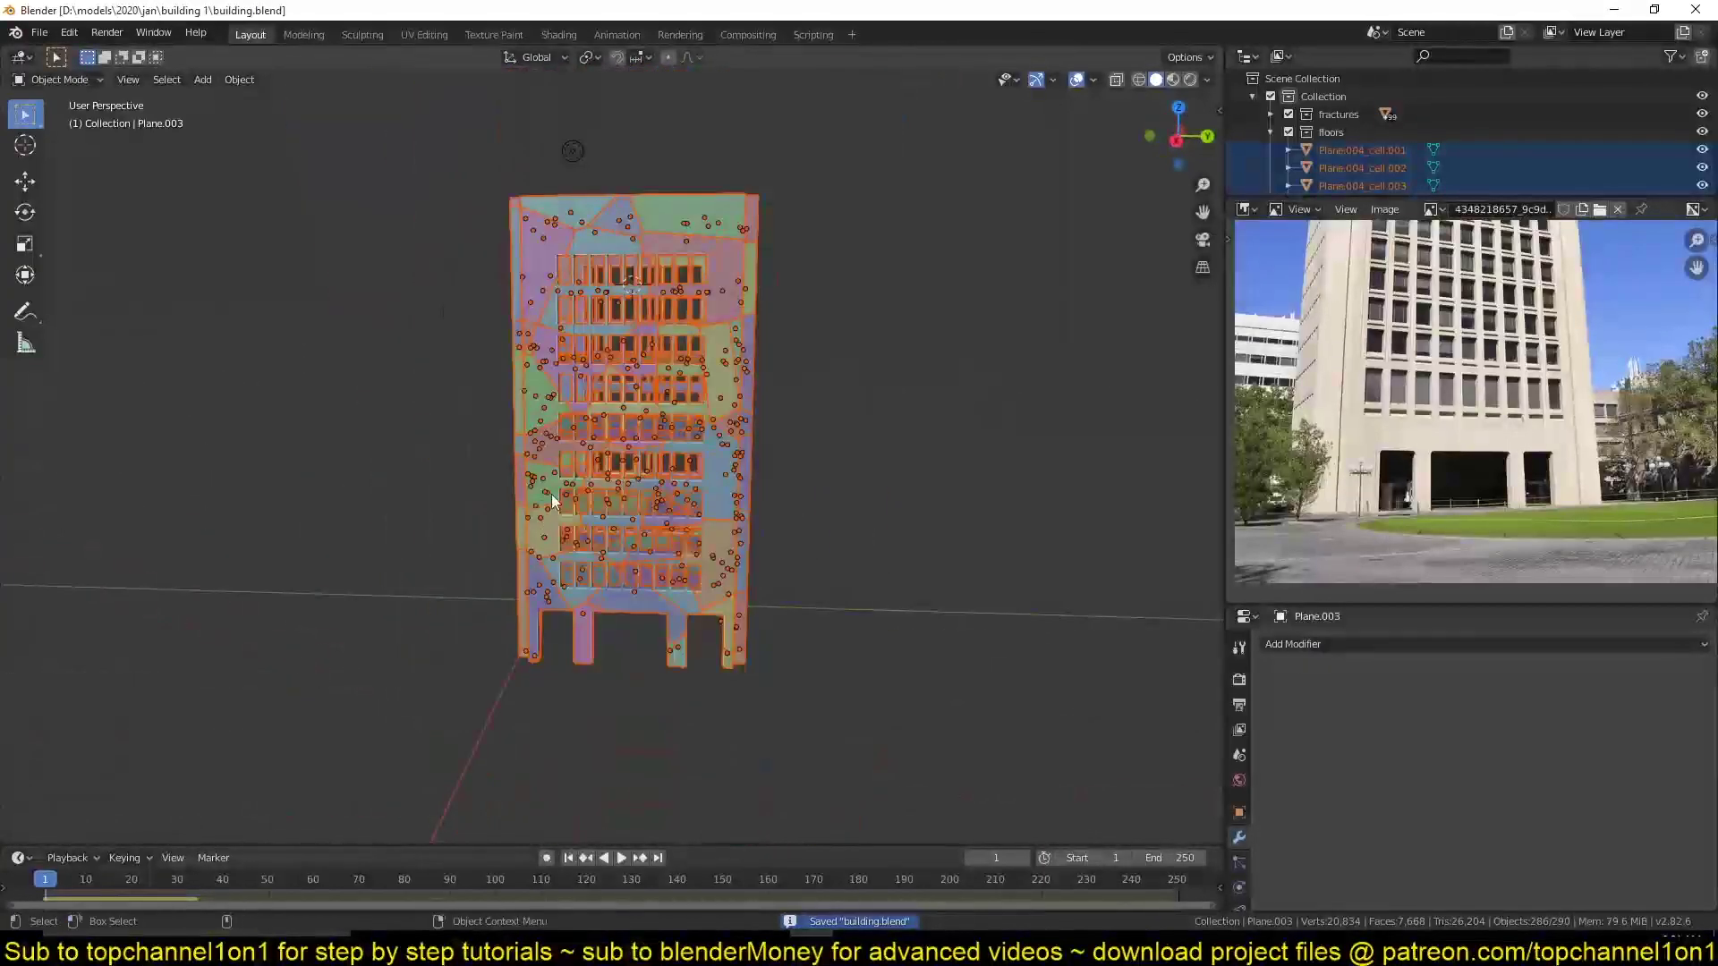
{"action": "mouse_move", "coordinate": [300, 497]}
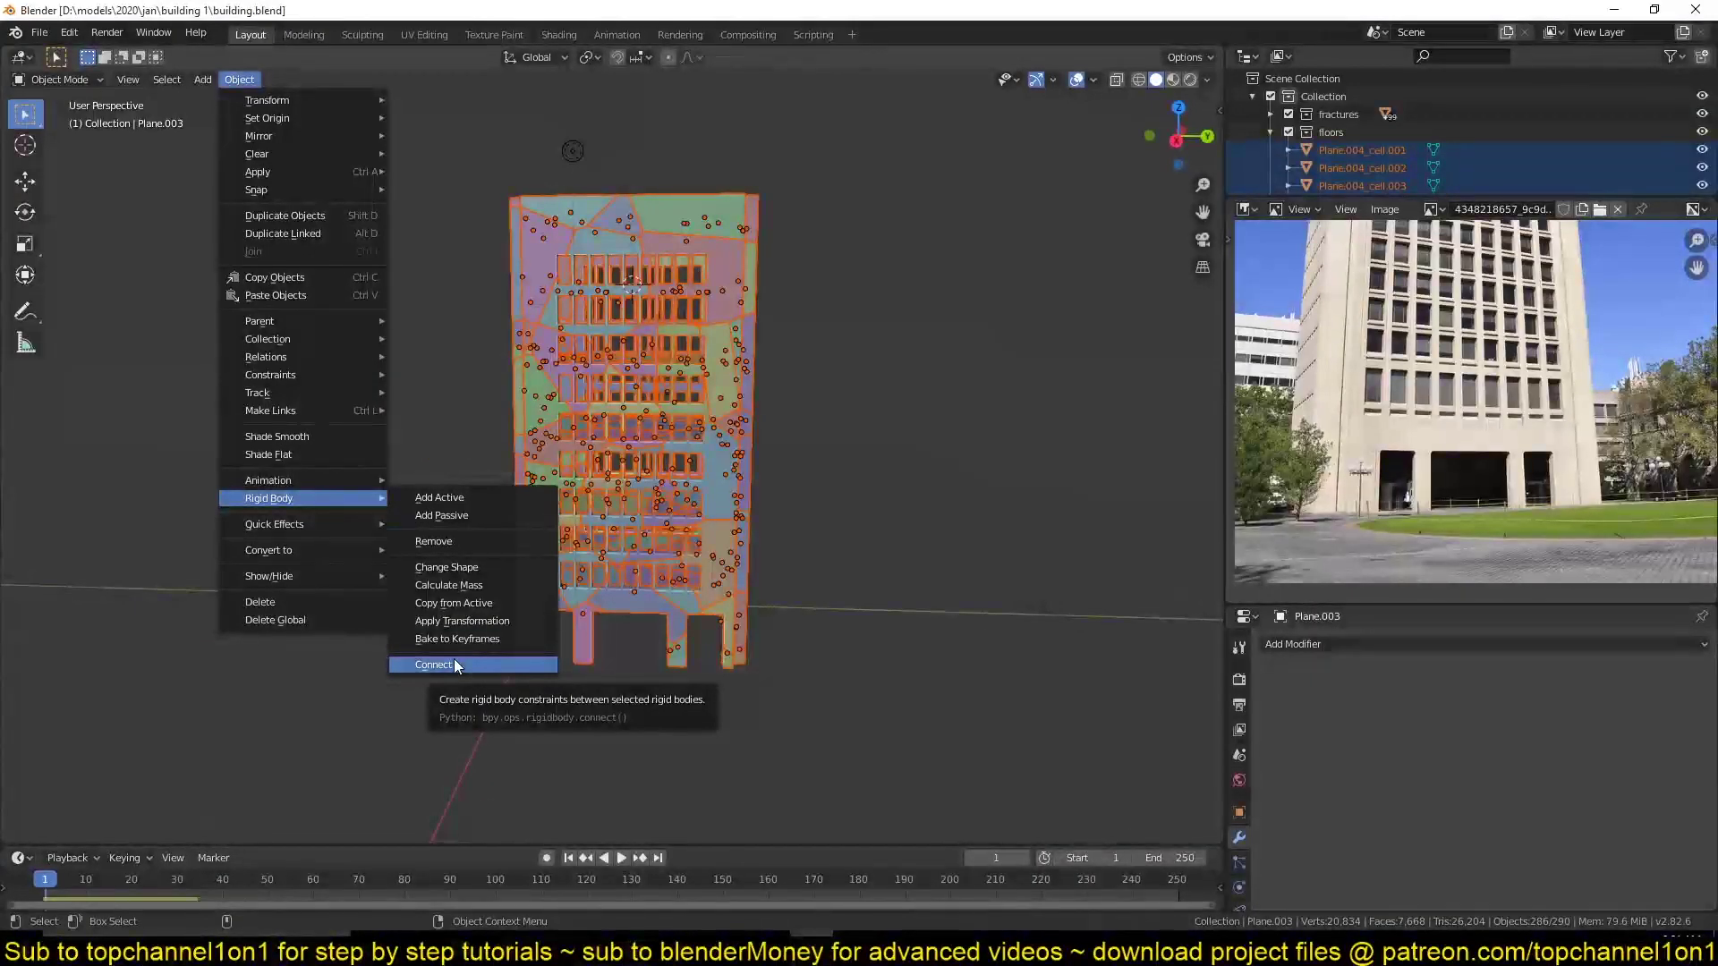
{"action": "left_click", "coordinate": [455, 662]}
{"action": "left_click", "coordinate": [239, 79]}
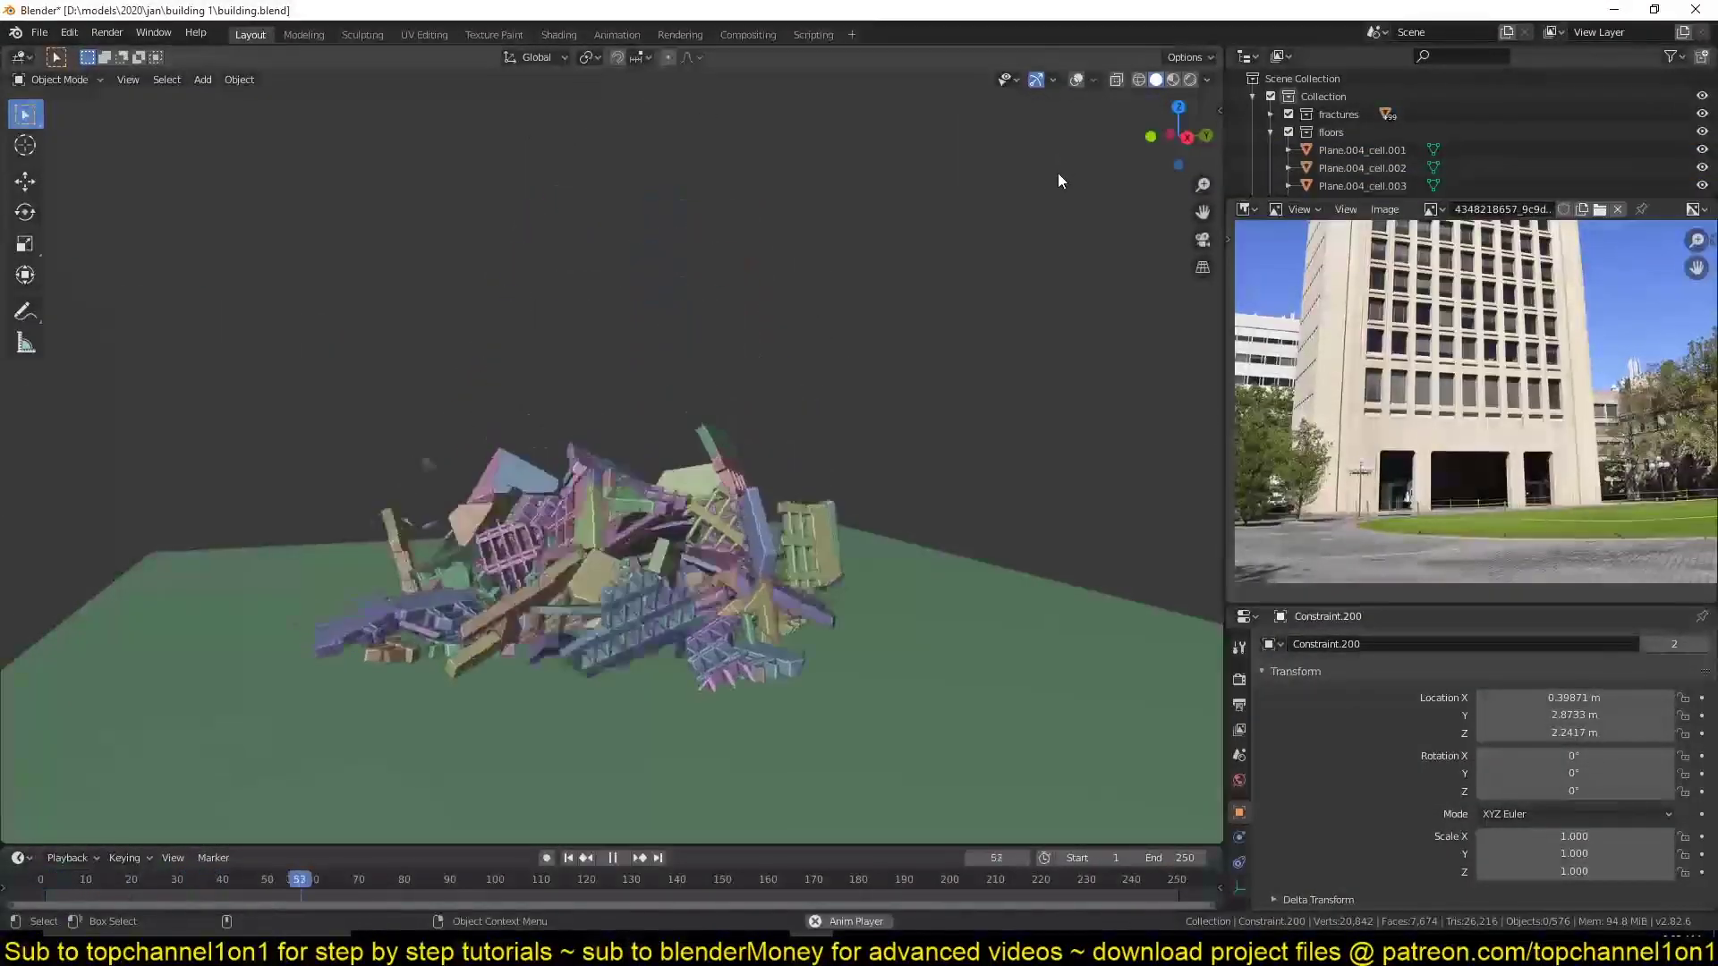
{"action": "key", "text": "Escape"}
Set the constraints to type Fixed, copy to all selected, and test-play.
{"action": "left_click", "coordinate": [730, 157]}
{"action": "left_click", "coordinate": [1240, 837]}
{"action": "left_click", "coordinate": [1584, 693]}
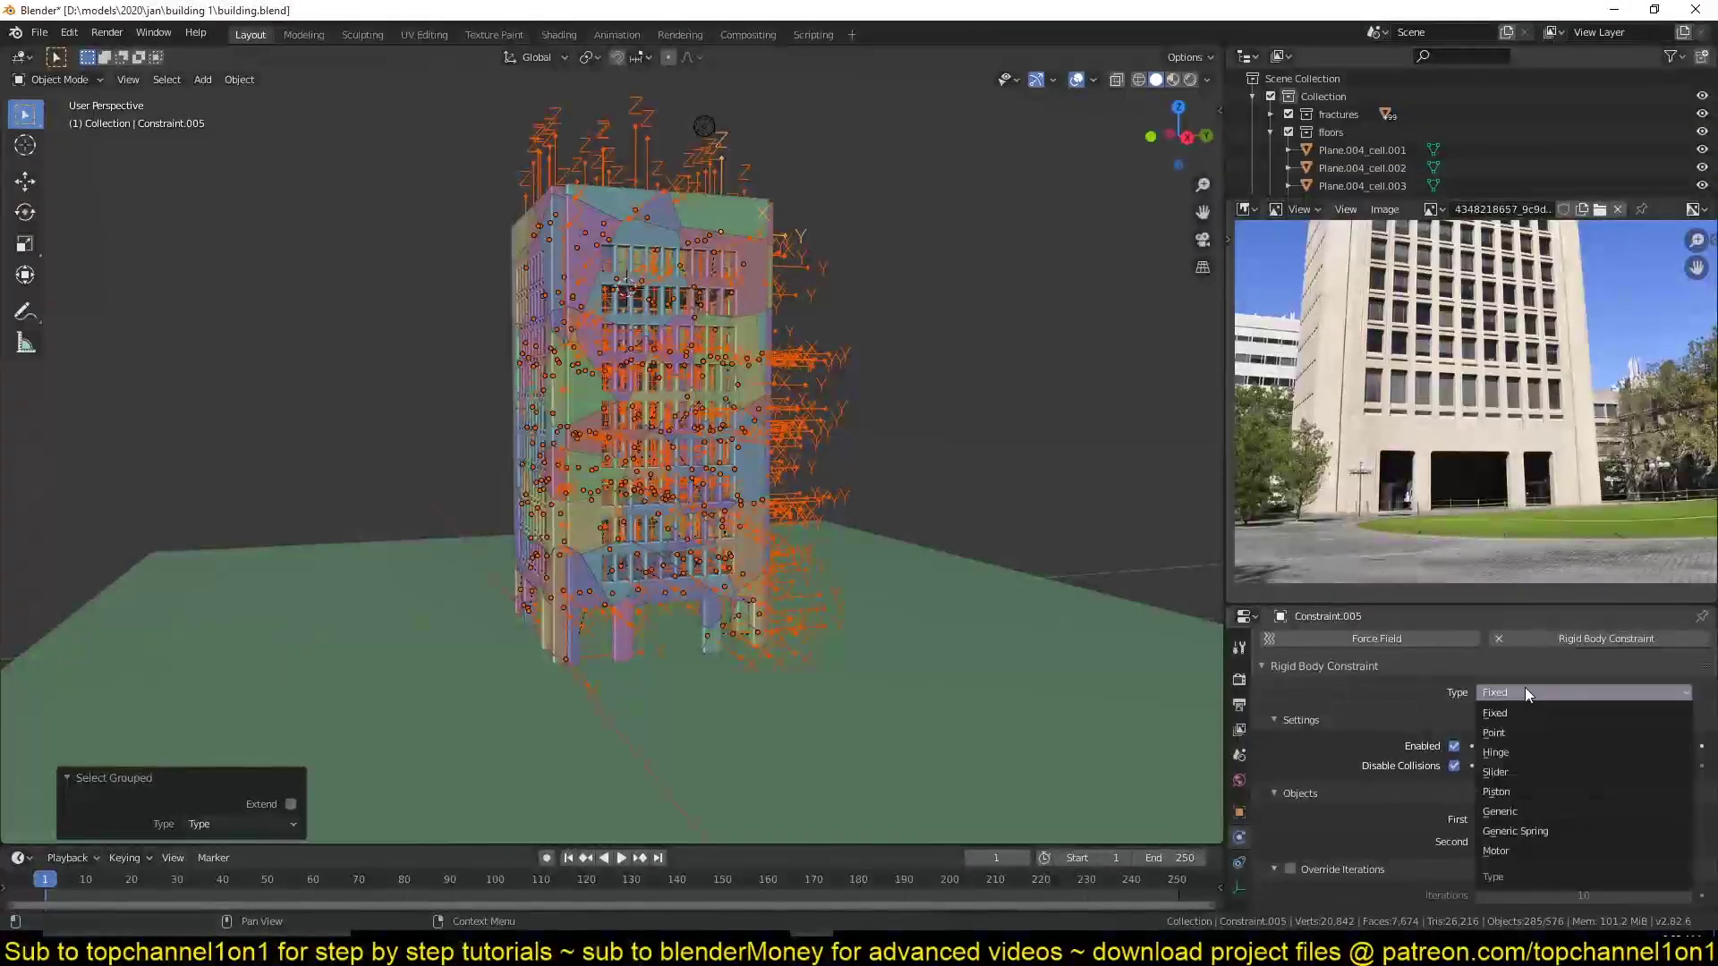
{"action": "right_click", "coordinate": [1525, 688]}
{"action": "left_click", "coordinate": [1539, 707]}
{"action": "key", "text": "space"}
{"action": "key", "text": "Escape"}
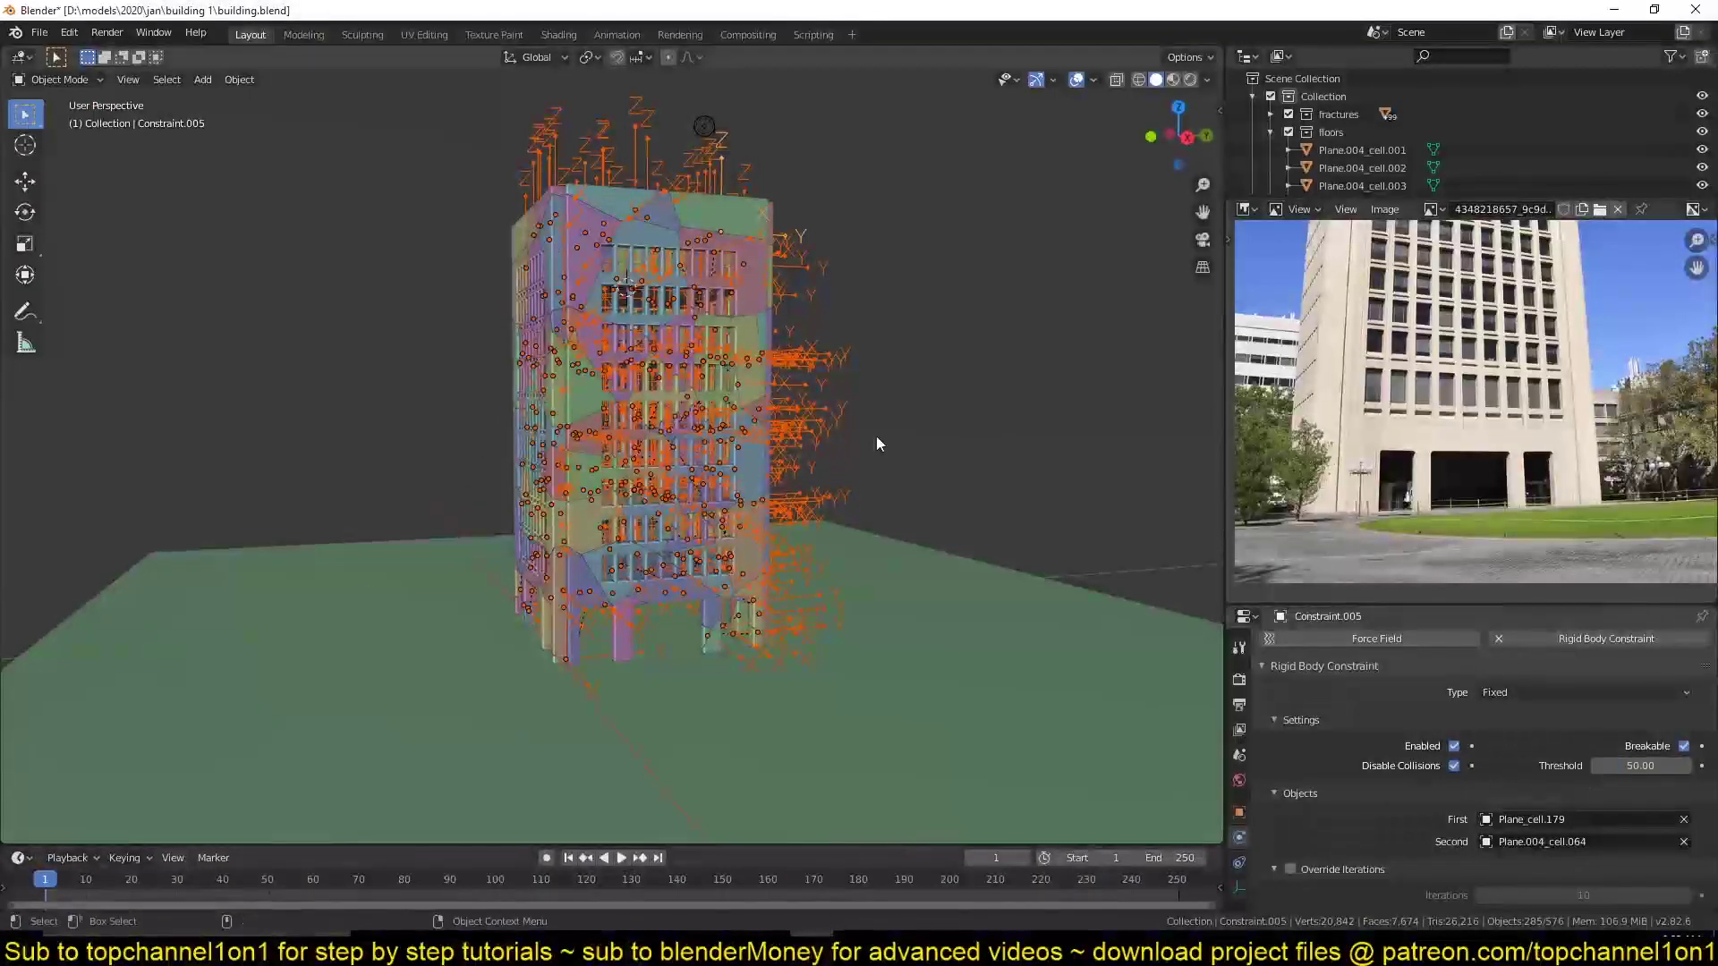
Make the constraints breakable with a break threshold of 10 and test the collapse.
{"action": "right_click", "coordinate": [1640, 765]}
{"action": "left_click", "coordinate": [1576, 846]}
{"action": "key", "text": "space"}
{"action": "key", "text": "Escape"}
{"action": "left_click", "coordinate": [1657, 765]}
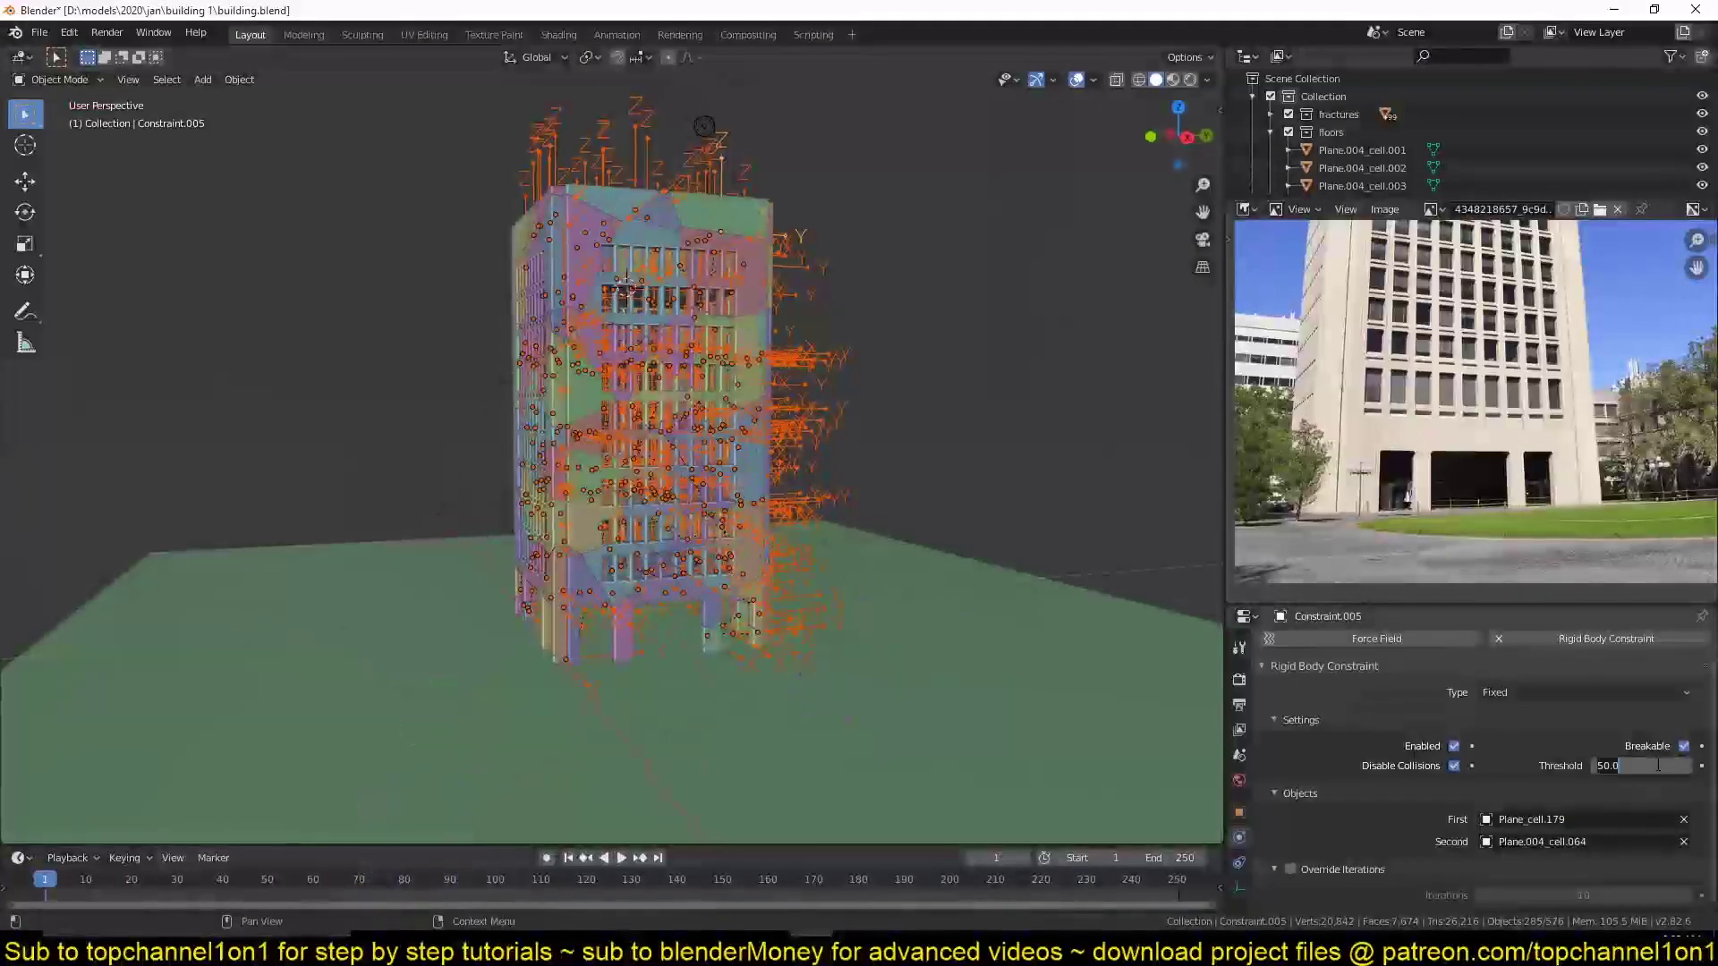
{"action": "type", "text": "10"}
{"action": "key", "text": "Return"}
{"action": "key", "text": "space"}
{"action": "key", "text": "Escape"}
Copy the threshold of 10 to all constraints, switch to material preview, and replay the collapse.
{"action": "left_click", "coordinate": [1021, 271]}
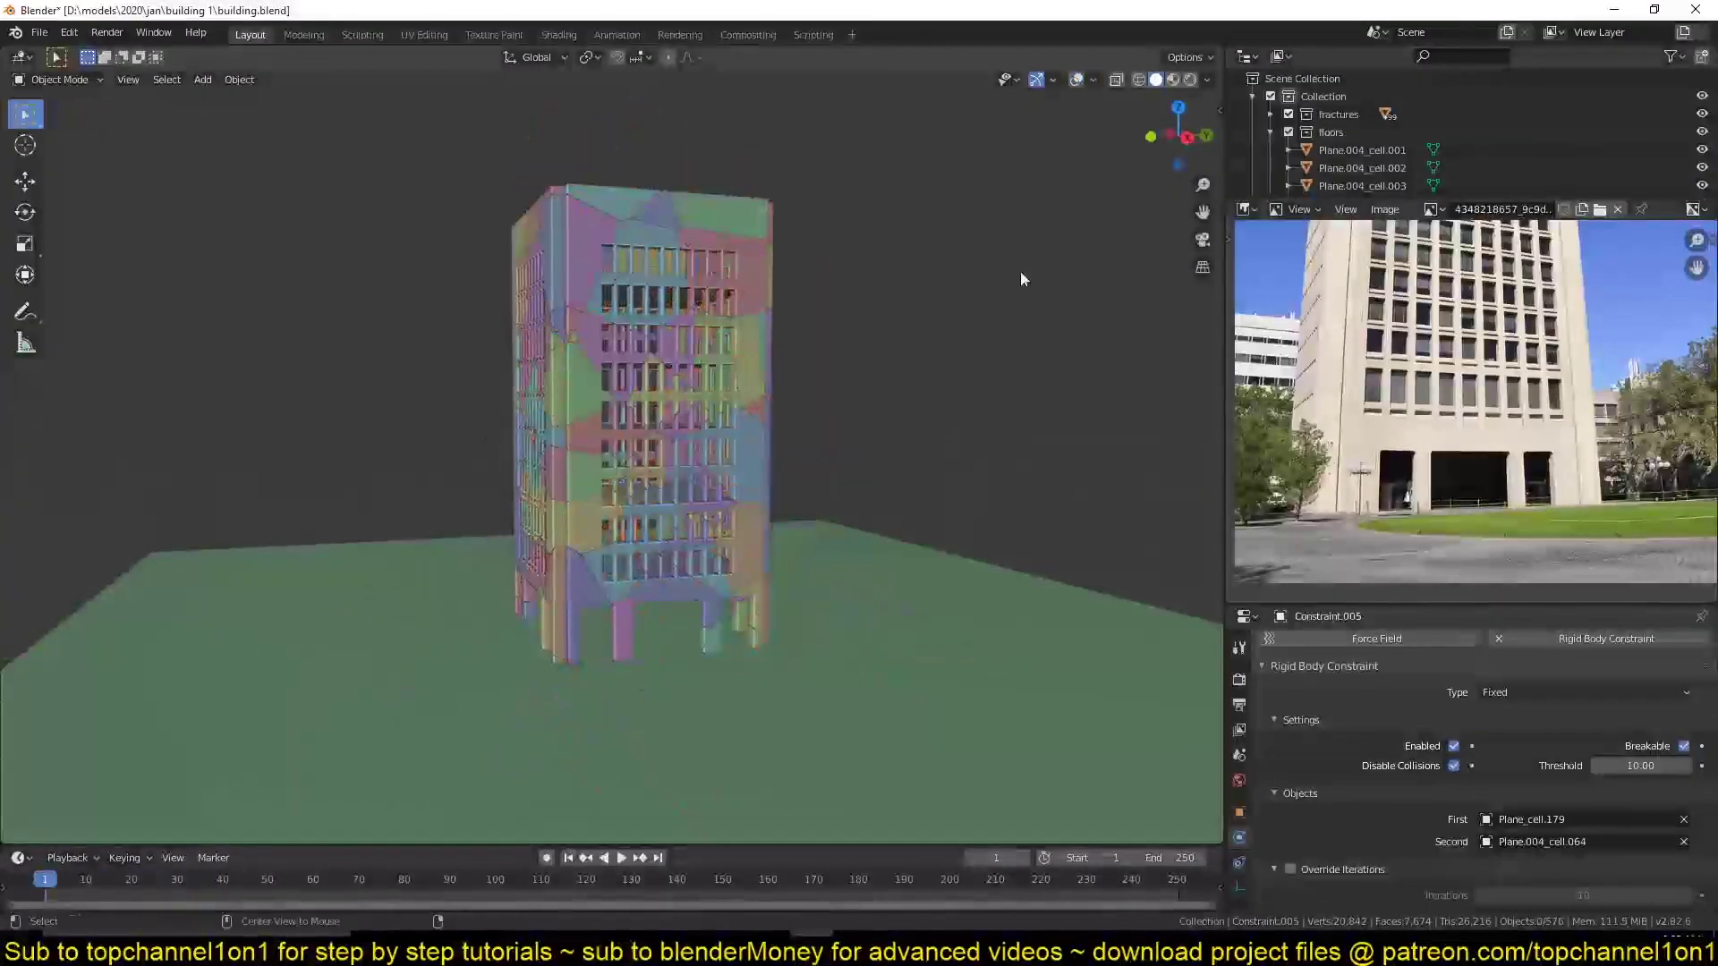
{"action": "left_click", "coordinate": [1173, 79]}
{"action": "left_click", "coordinate": [1239, 679]}
{"action": "key", "text": "space"}
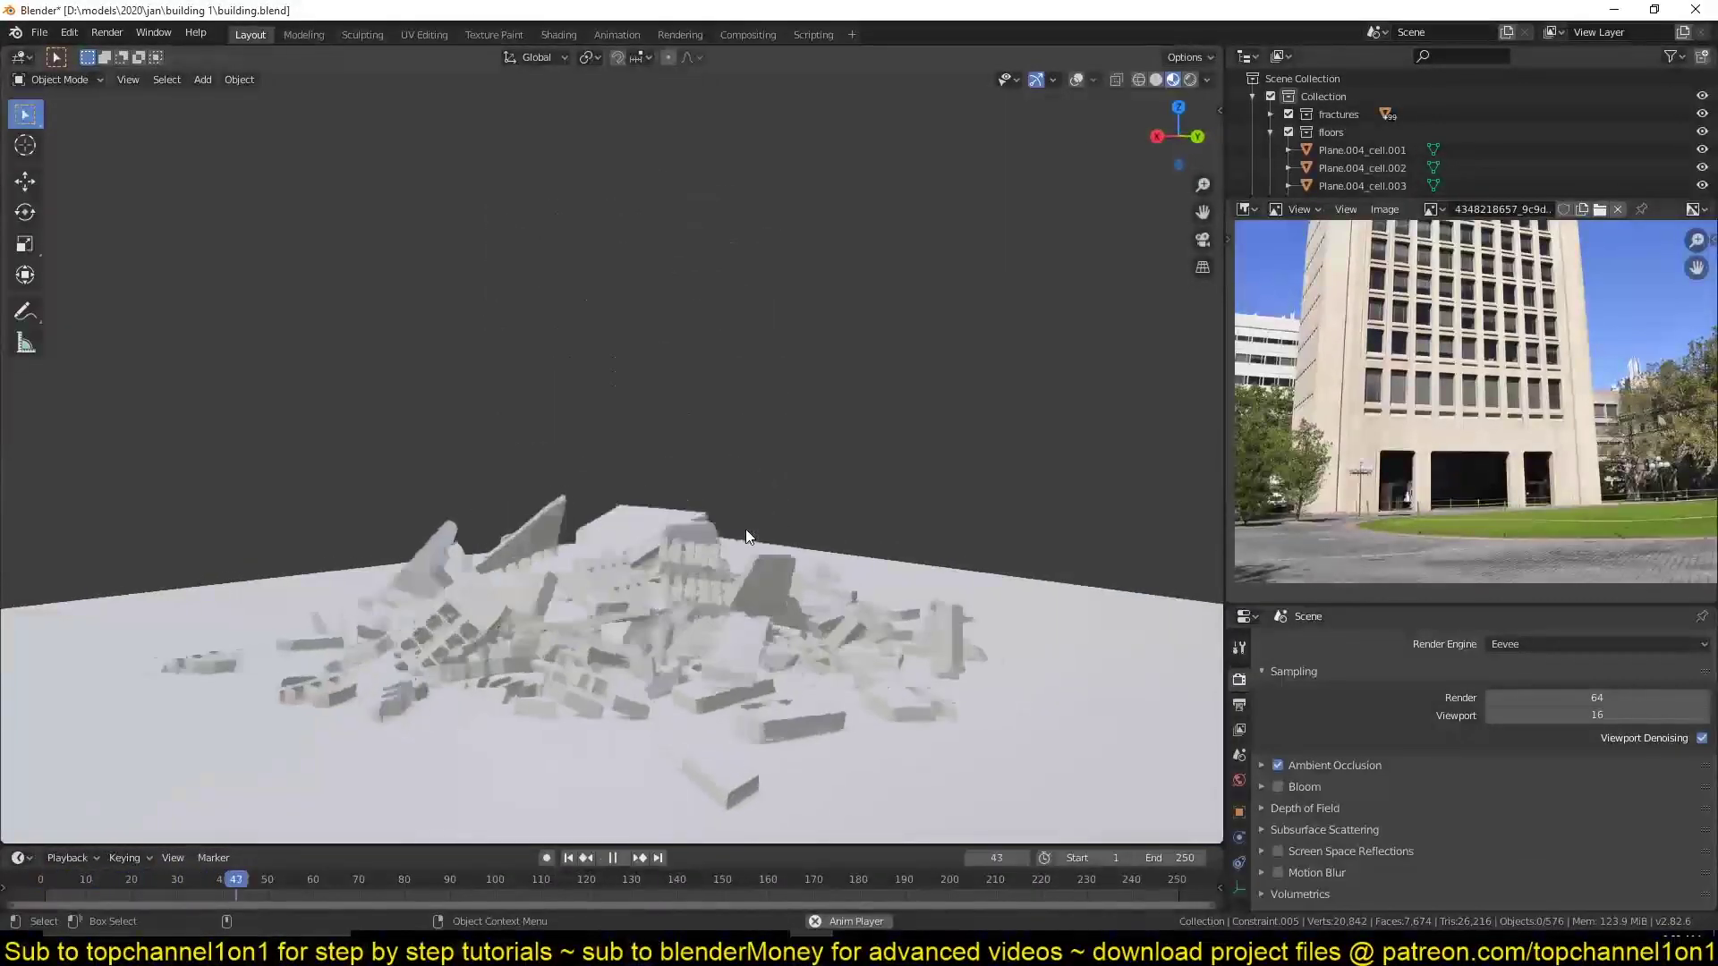
{"action": "key", "text": "Escape"}
{"action": "middle_click_drag", "start_coordinate": [747, 535], "coordinate": [1044, 474]}
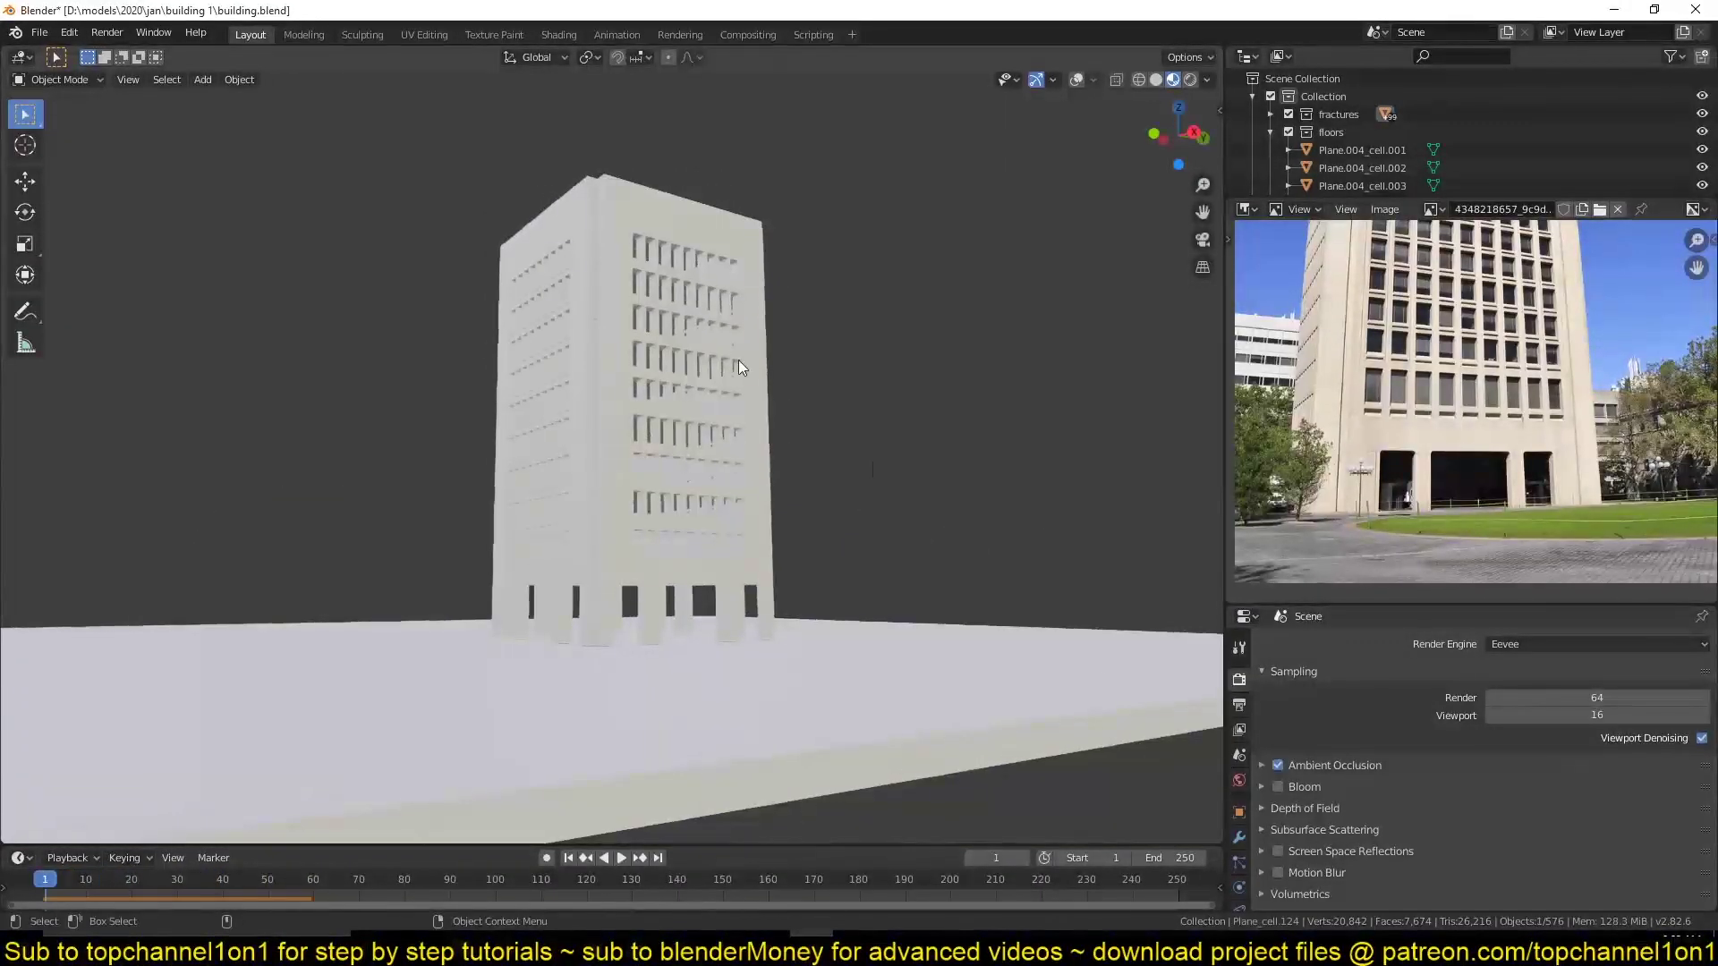
Create a tan material on one fragment, link it to all objects, and save.
{"action": "left_click", "coordinate": [1166, 744]}
{"action": "left_click", "coordinate": [1506, 721]}
{"action": "left_click", "coordinate": [1551, 795]}
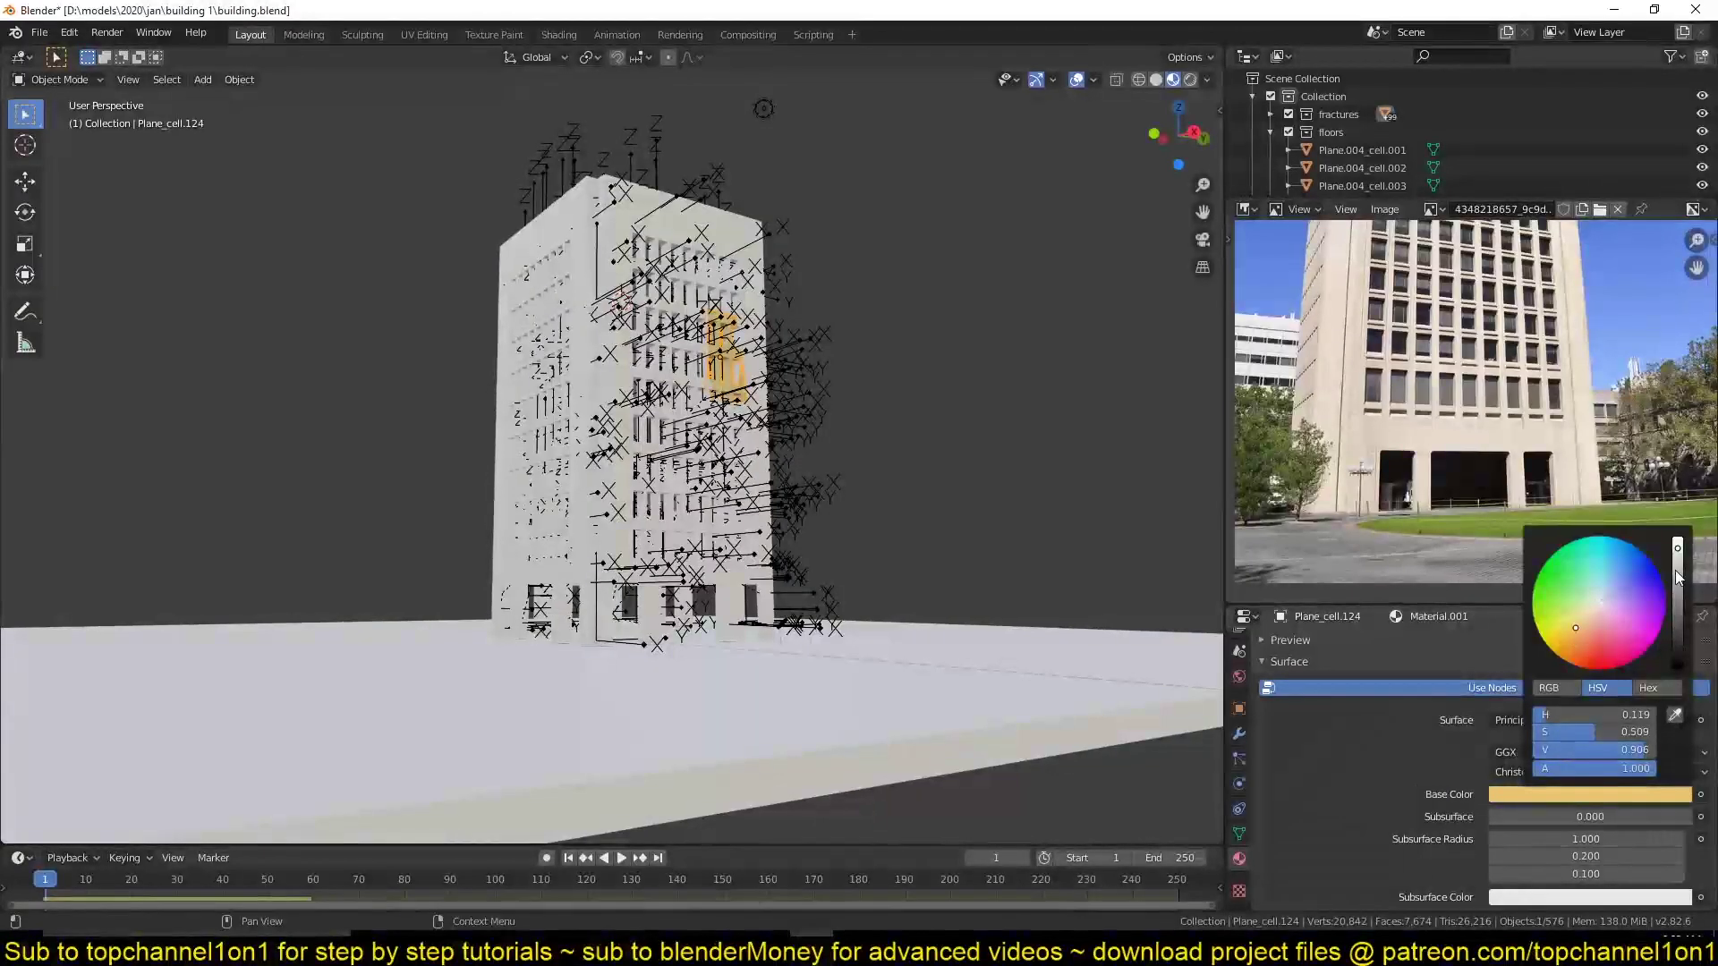
{"action": "key", "text": "a"}
{"action": "key", "text": "ctrl+l"}
{"action": "left_click", "coordinate": [848, 453]}
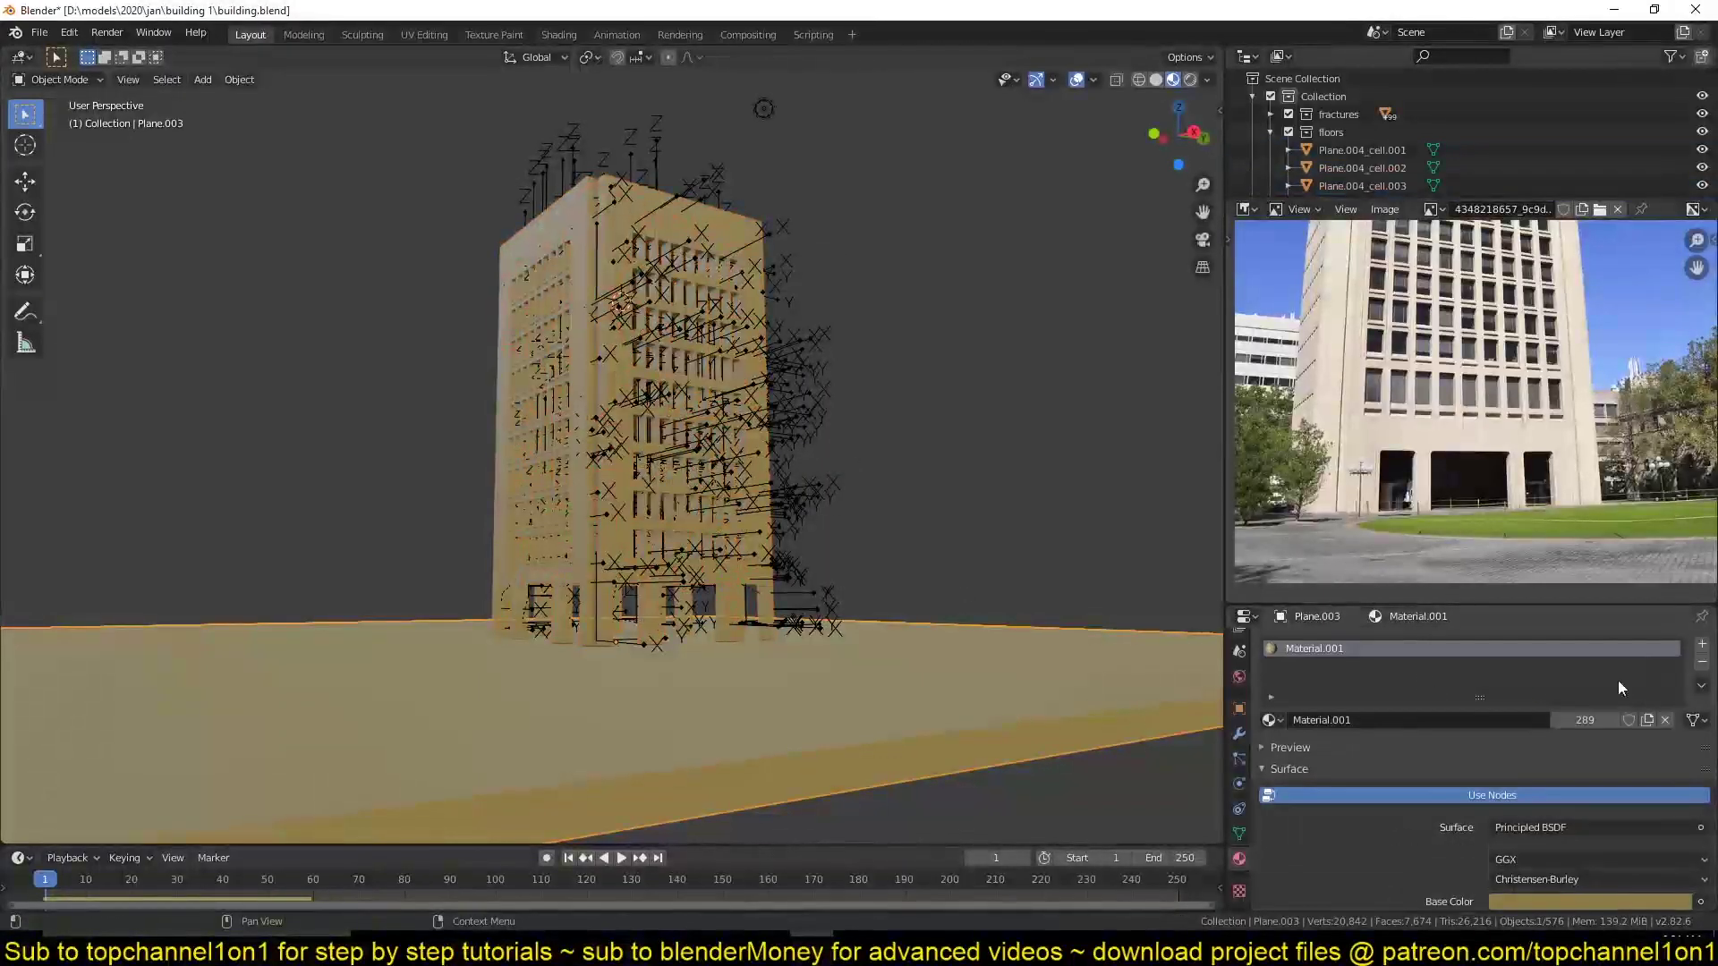
{"action": "key", "text": "ctrl+z"}
{"action": "key", "text": "ctrl+s"}
Select all fracture cells and set their rigid body friction to 0.920, then test-play.
{"action": "key", "text": "space"}
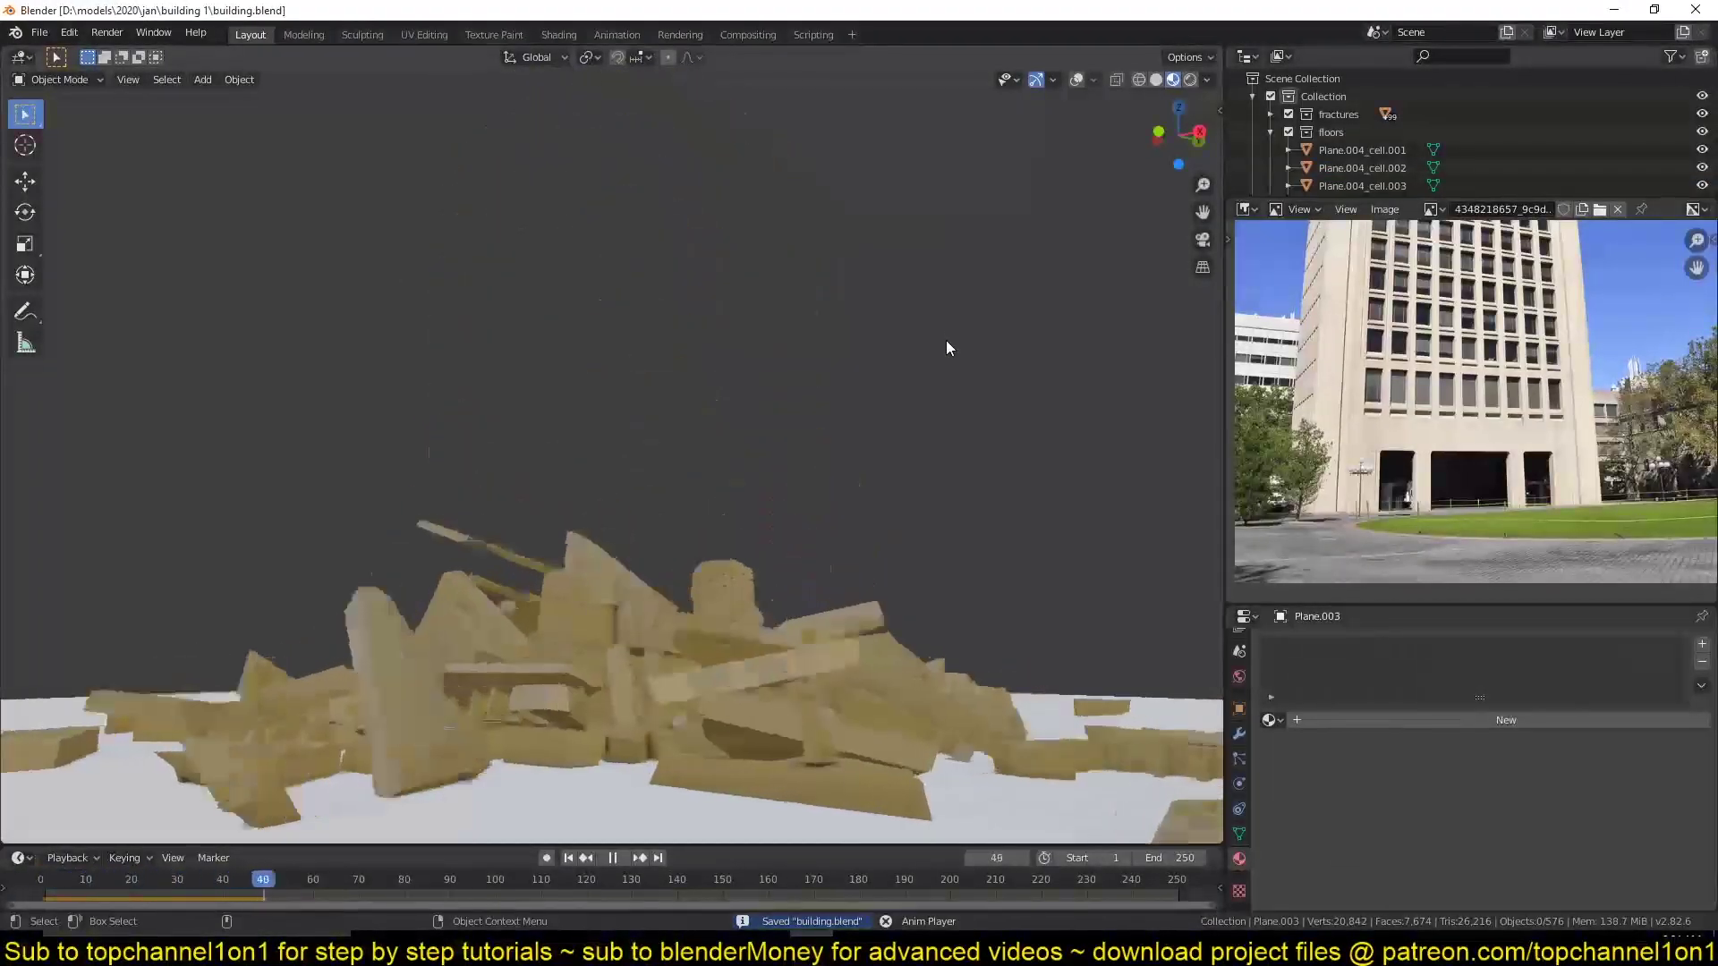
{"action": "key", "text": "Escape"}
{"action": "left_click", "coordinate": [608, 147]}
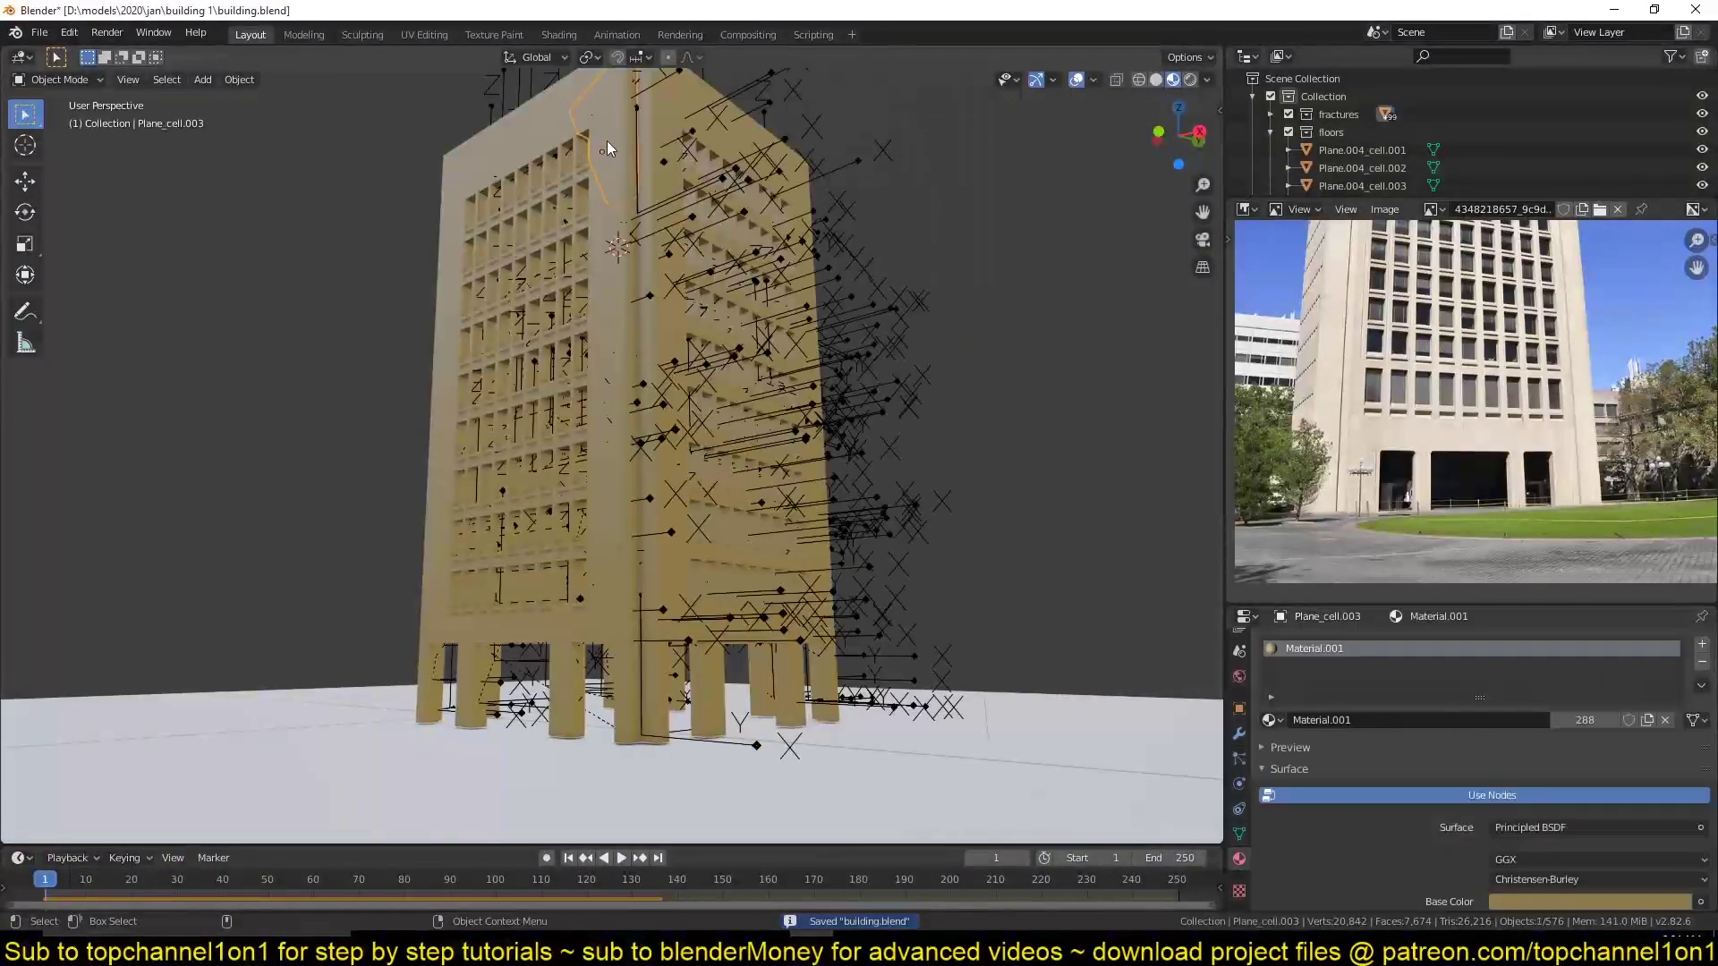
{"action": "key", "text": "shift+g"}
{"action": "left_click", "coordinate": [1239, 784]}
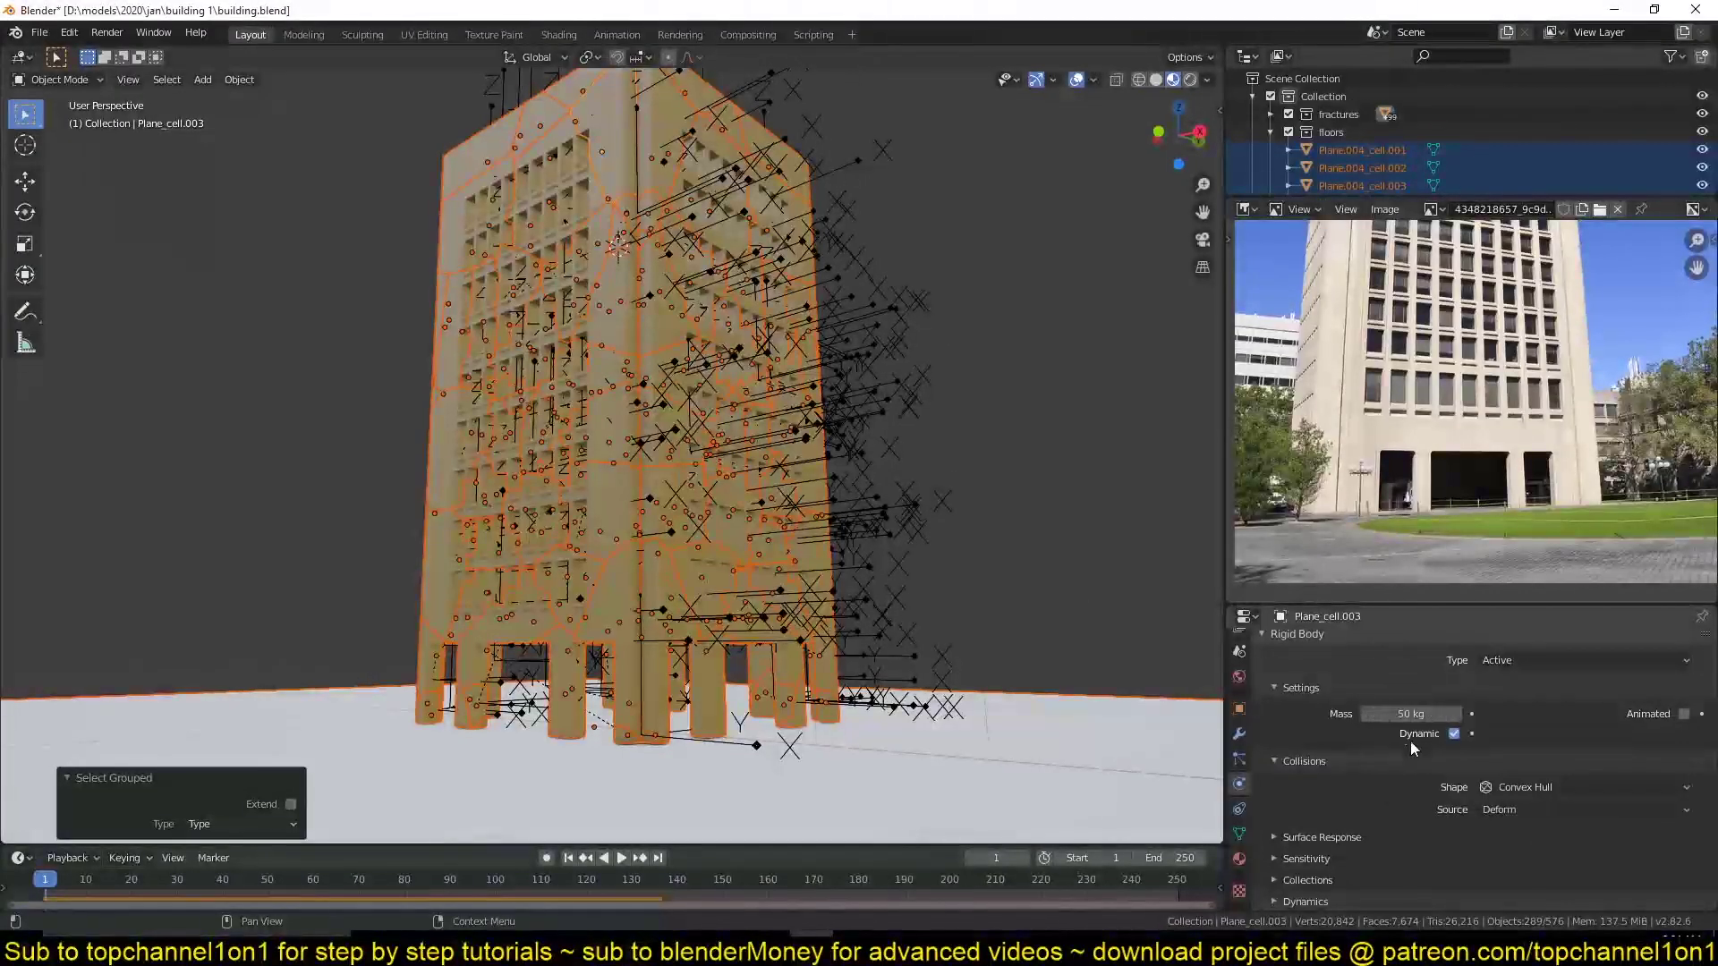
{"action": "key", "text": "ctrl+s"}
{"action": "left_click", "coordinate": [1310, 839]}
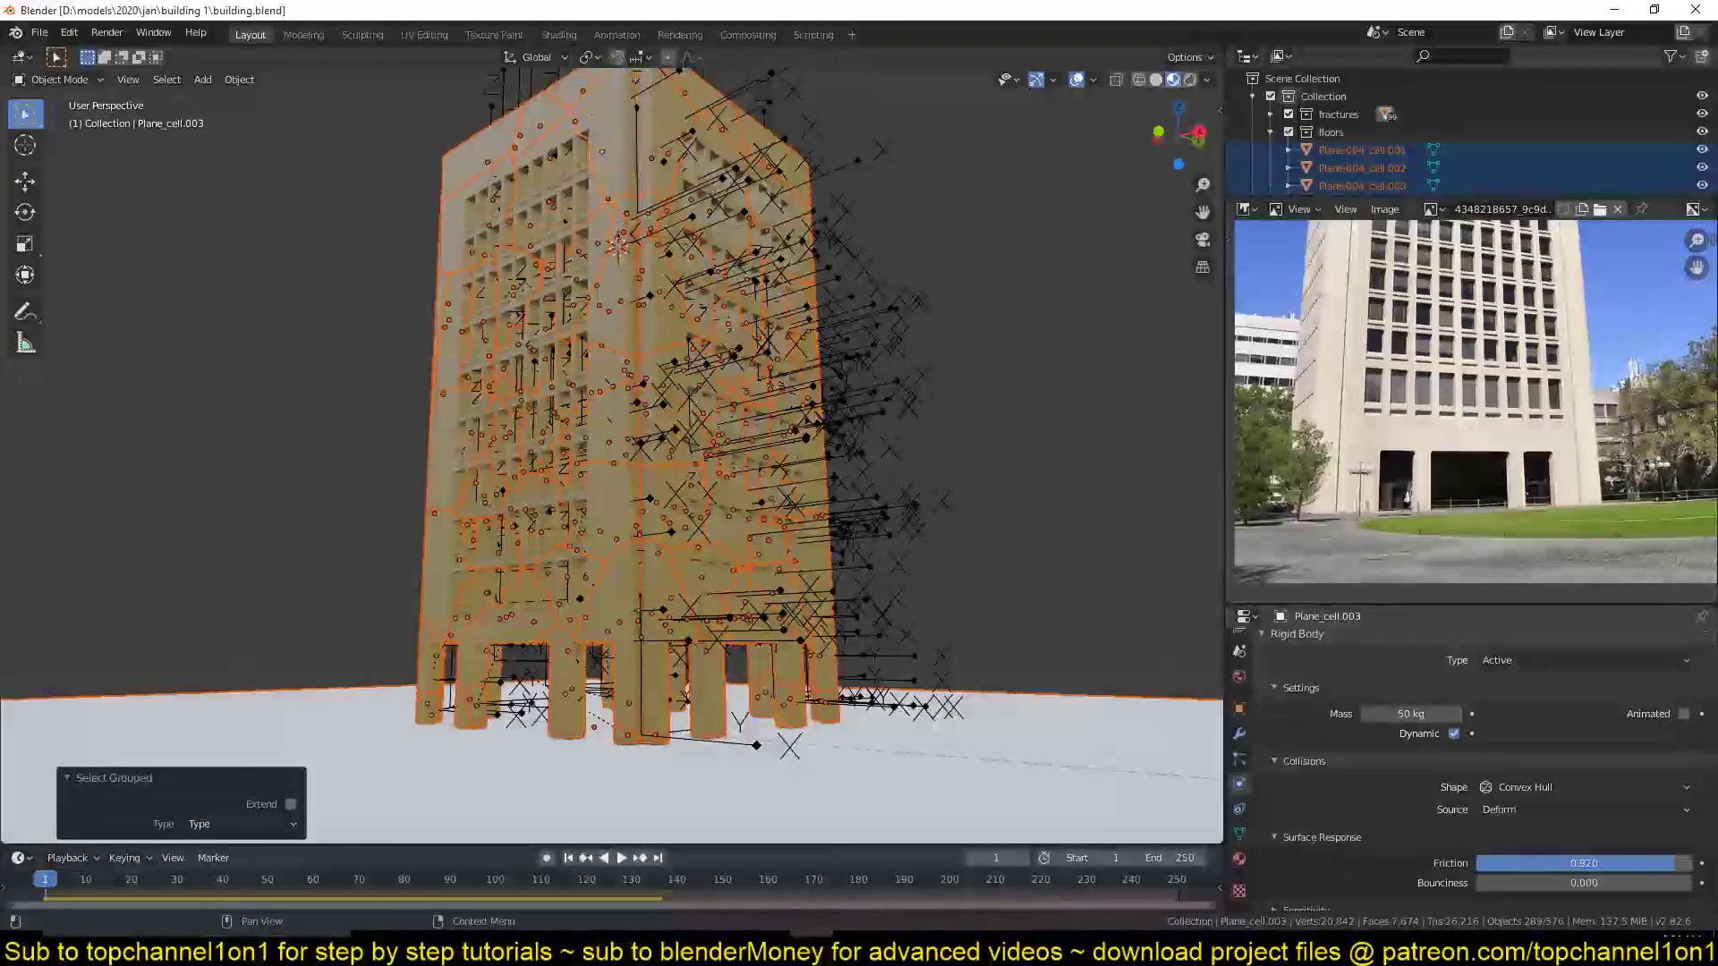
{"action": "key", "text": "space"}
{"action": "key", "text": "Escape"}
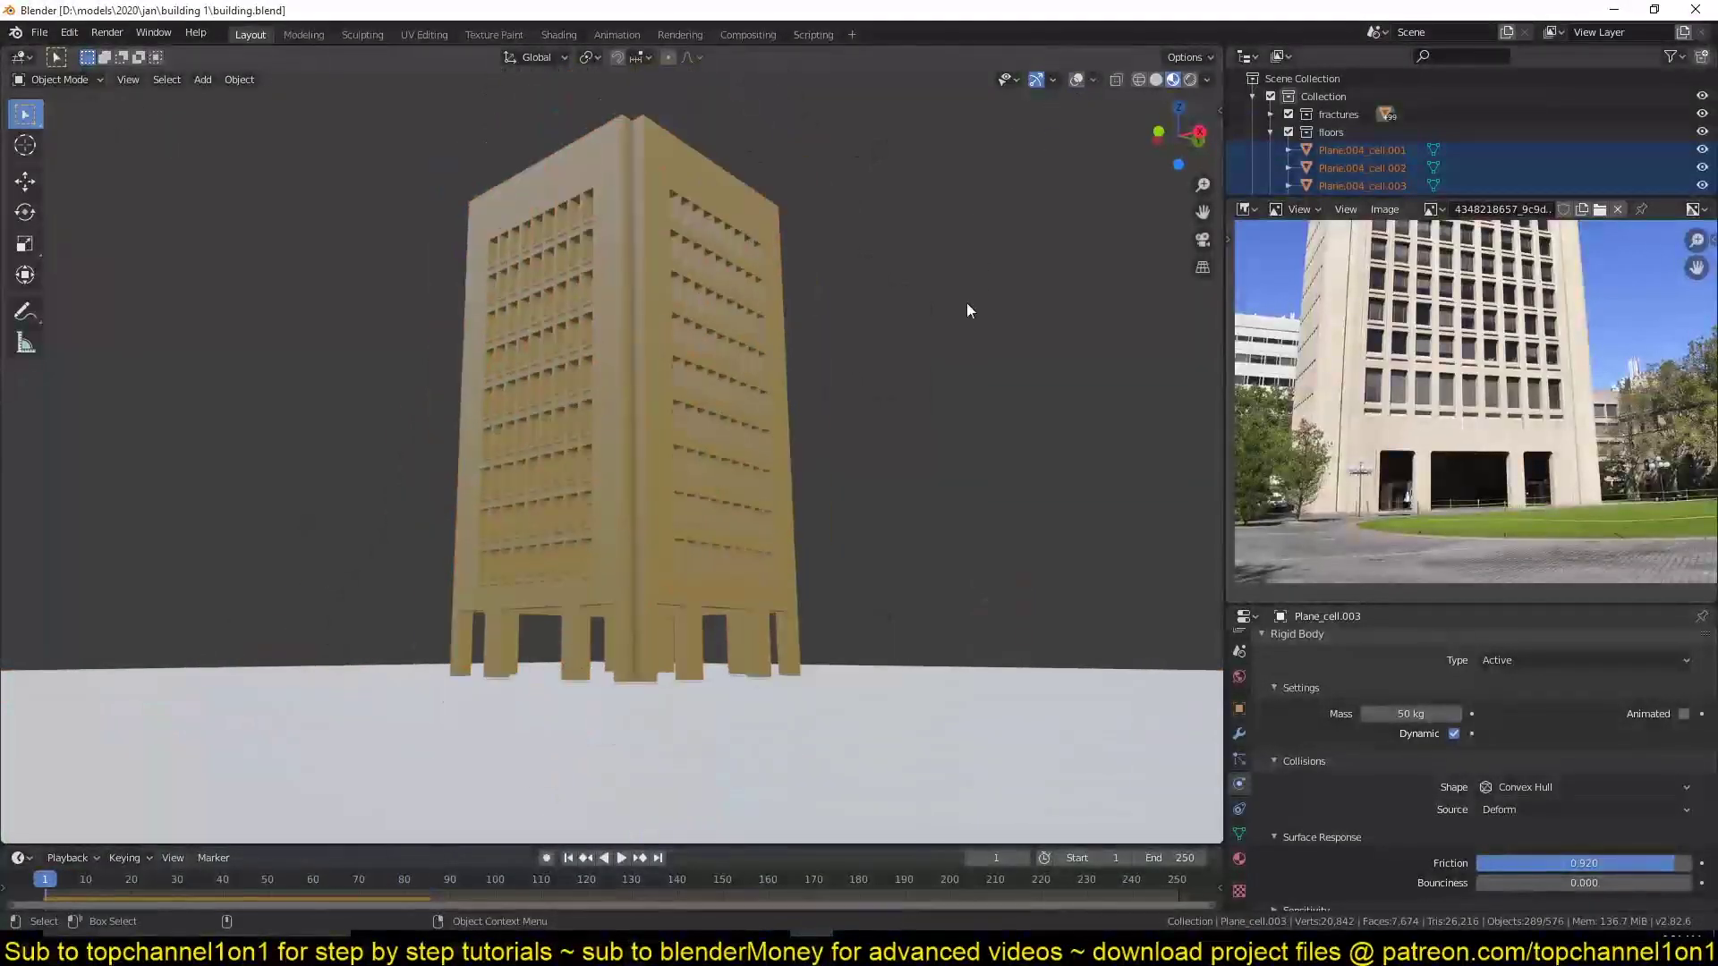
Select the sun light and move it to a new position.
{"action": "middle_click_drag", "start_coordinate": [966, 311], "coordinate": [877, 269]}
{"action": "left_click", "coordinate": [932, 152]}
{"action": "key", "text": "g"}
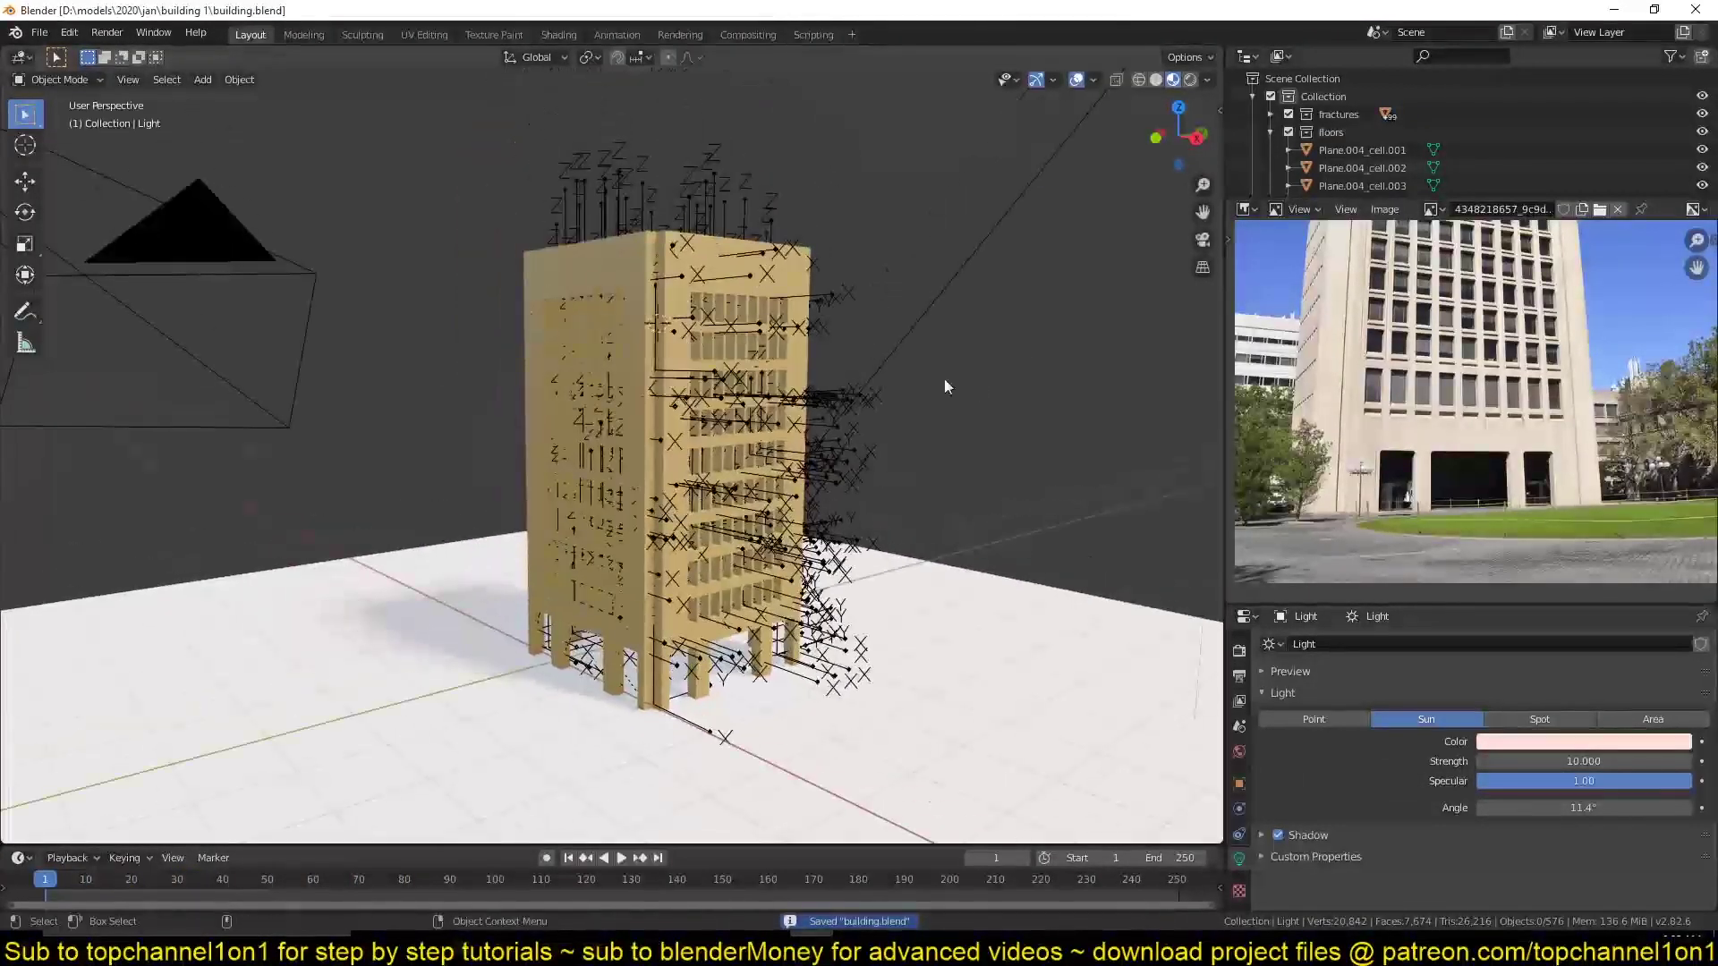
Switch to a front wireframe view and hide the building fragments to isolate the constraints.
{"action": "key", "text": "KP_1"}
{"action": "key", "text": "shift+z"}
{"action": "key", "text": "KP_7"}
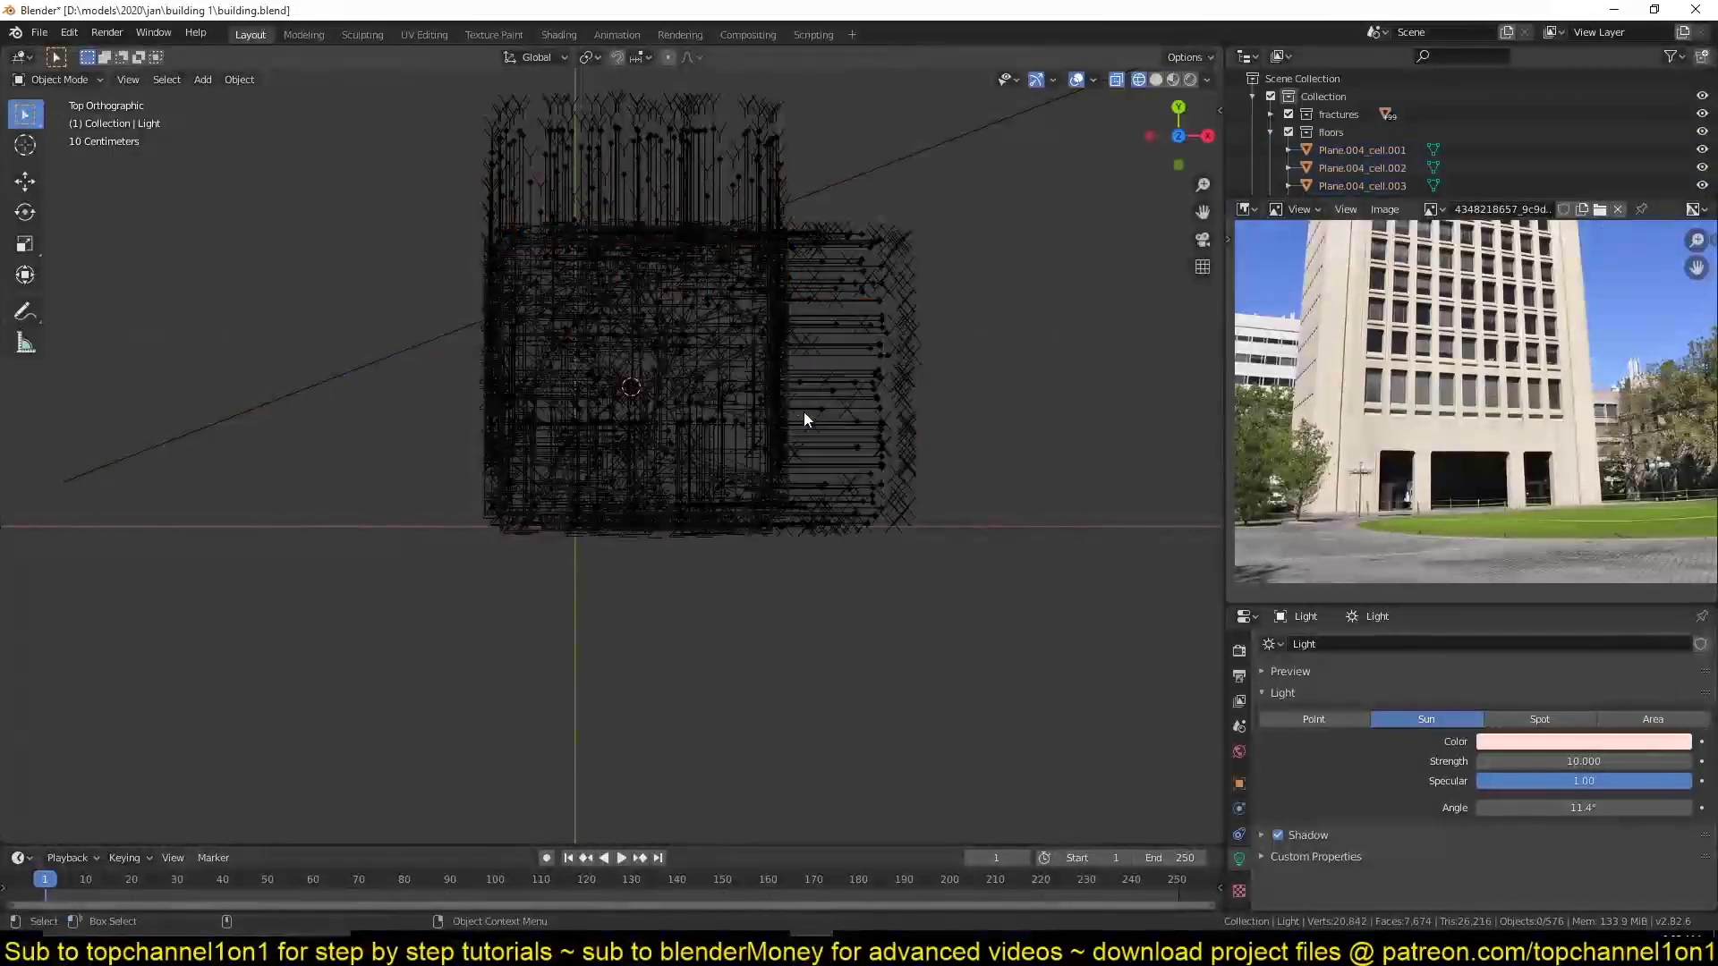
{"action": "key", "text": "a"}
{"action": "mouse_move", "coordinate": [689, 500]}
{"action": "middle_mouse_down"}
{"action": "mouse_move", "coordinate": [931, 377]}
{"action": "mouse_move", "coordinate": [965, 397]}
{"action": "middle_mouse_up"}
{"action": "key", "text": "shift+z"}
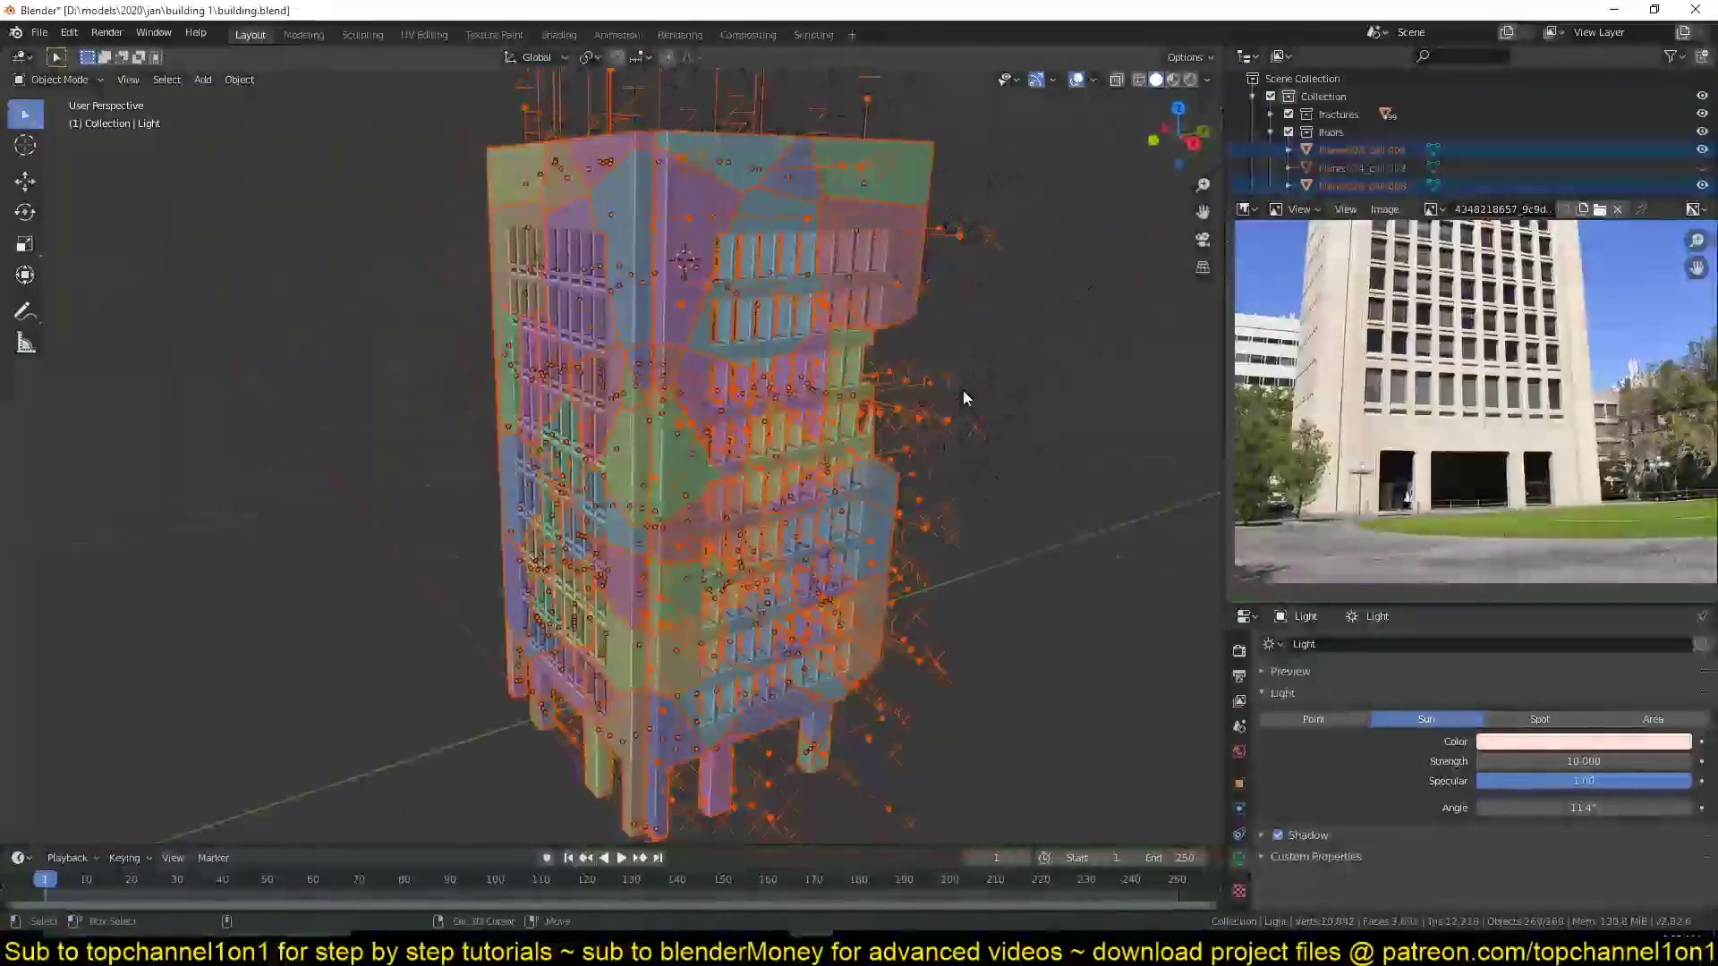
{"action": "key", "text": "alt+a"}
{"action": "key", "text": "KP_1"}
{"action": "key", "text": "shift+z"}
{"action": "key", "text": "h"}
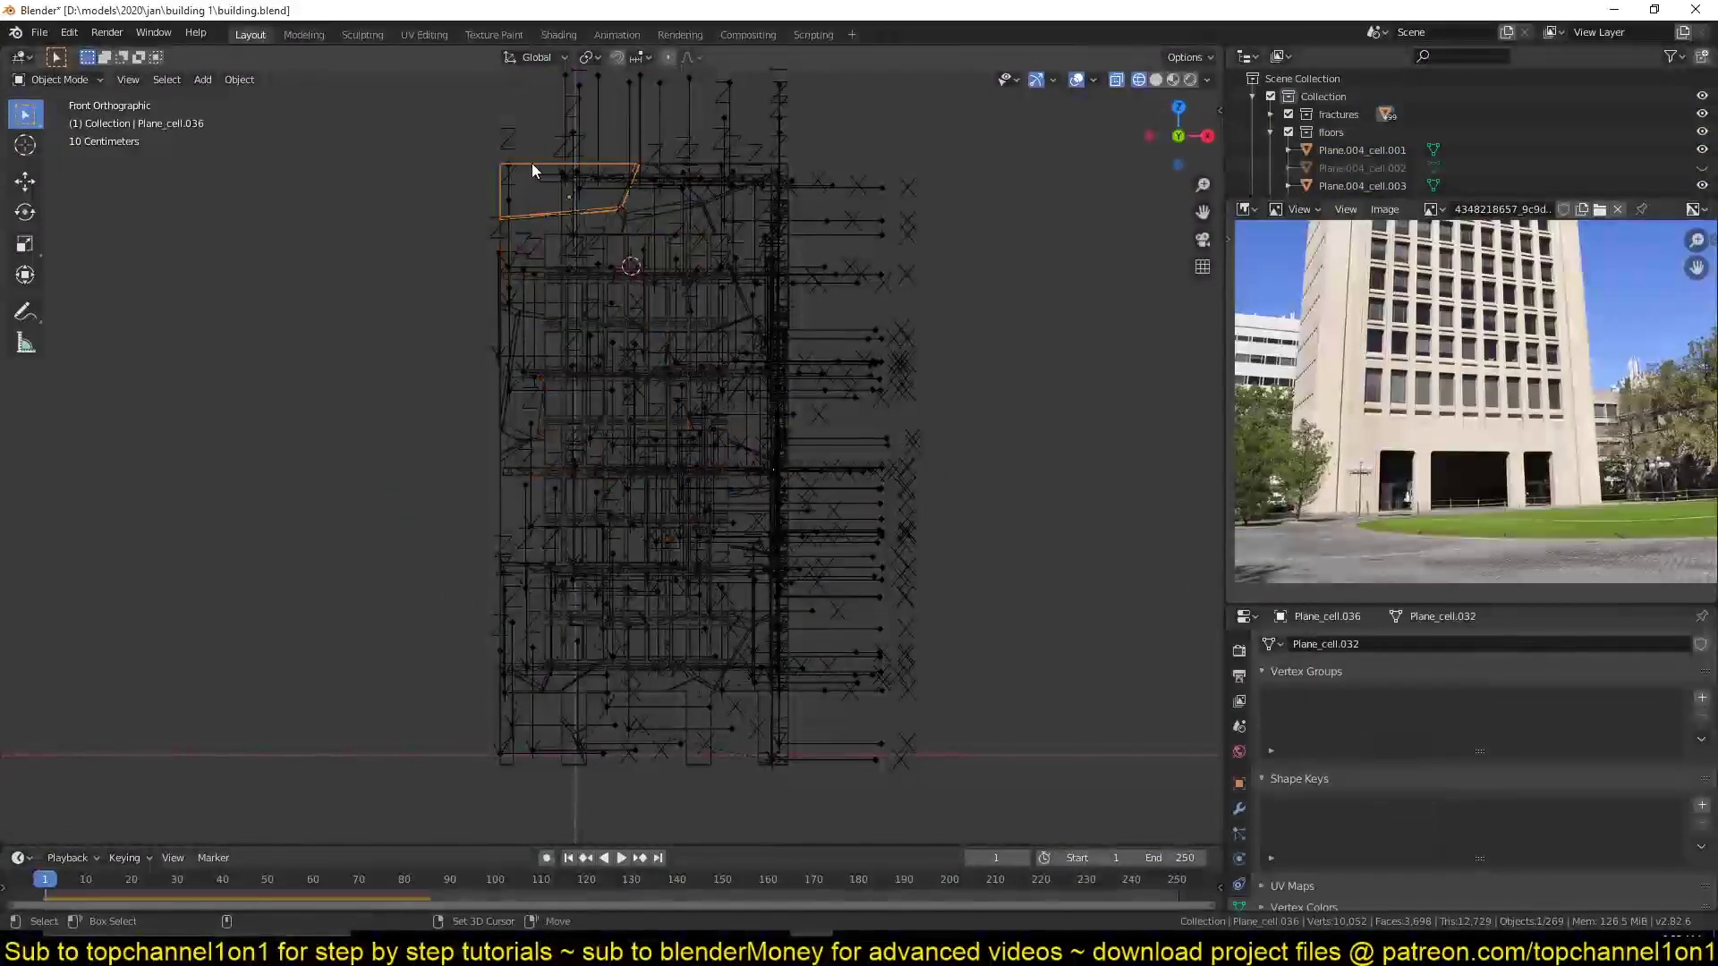
Select a band of constraints through the building and set their break threshold to 0.00.
{"action": "left_click", "coordinate": [635, 376]}
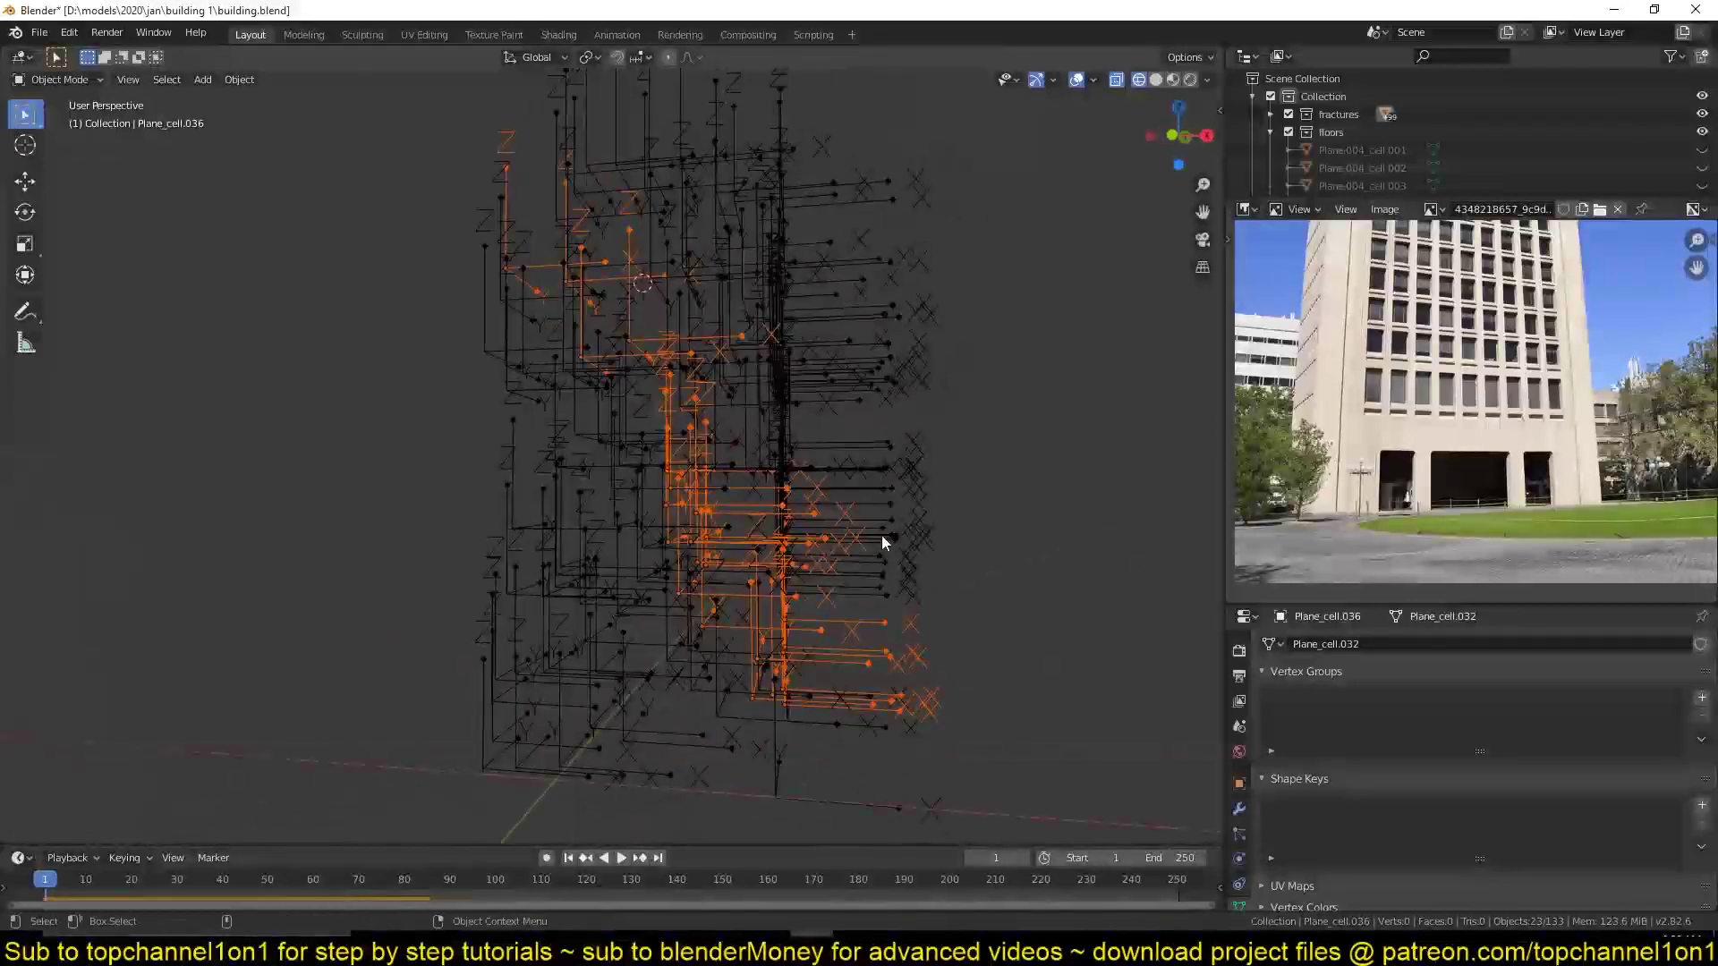
{"action": "left_click", "coordinate": [622, 367]}
{"action": "key", "text": "Escape"}
{"action": "middle_click_drag", "start_coordinate": [802, 758], "coordinate": [913, 411]}
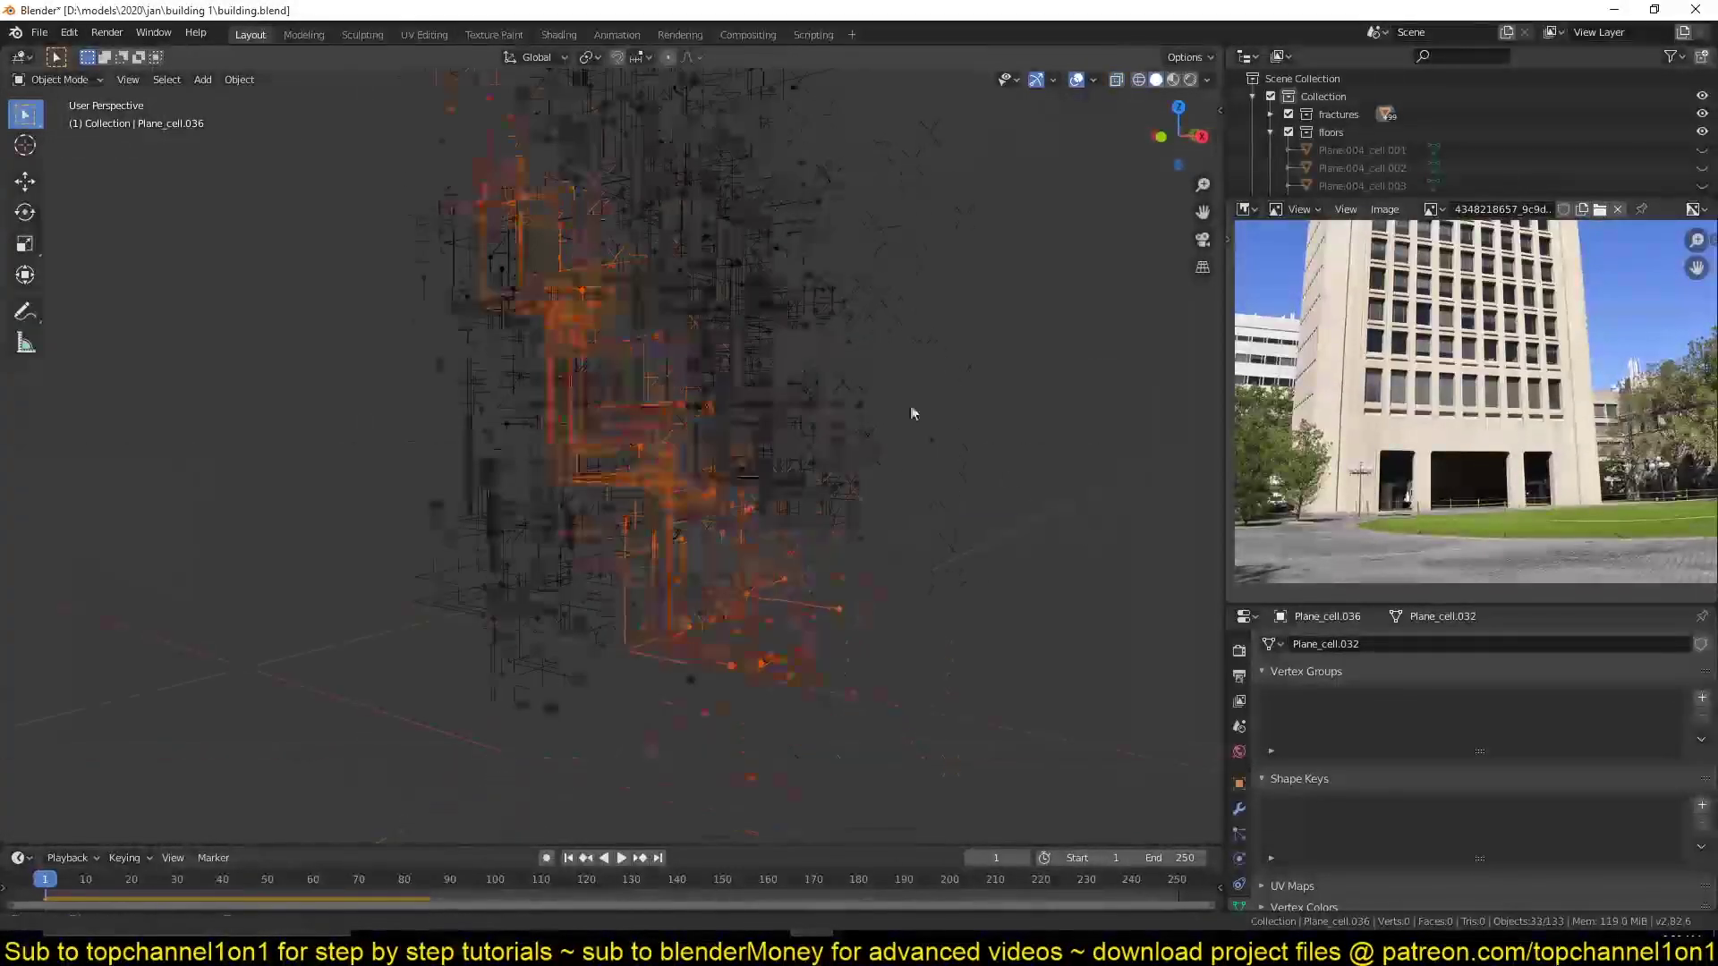
{"action": "left_click", "coordinate": [1239, 808]}
{"action": "double_click", "coordinate": [1643, 794]}
{"action": "key", "text": "Return"}
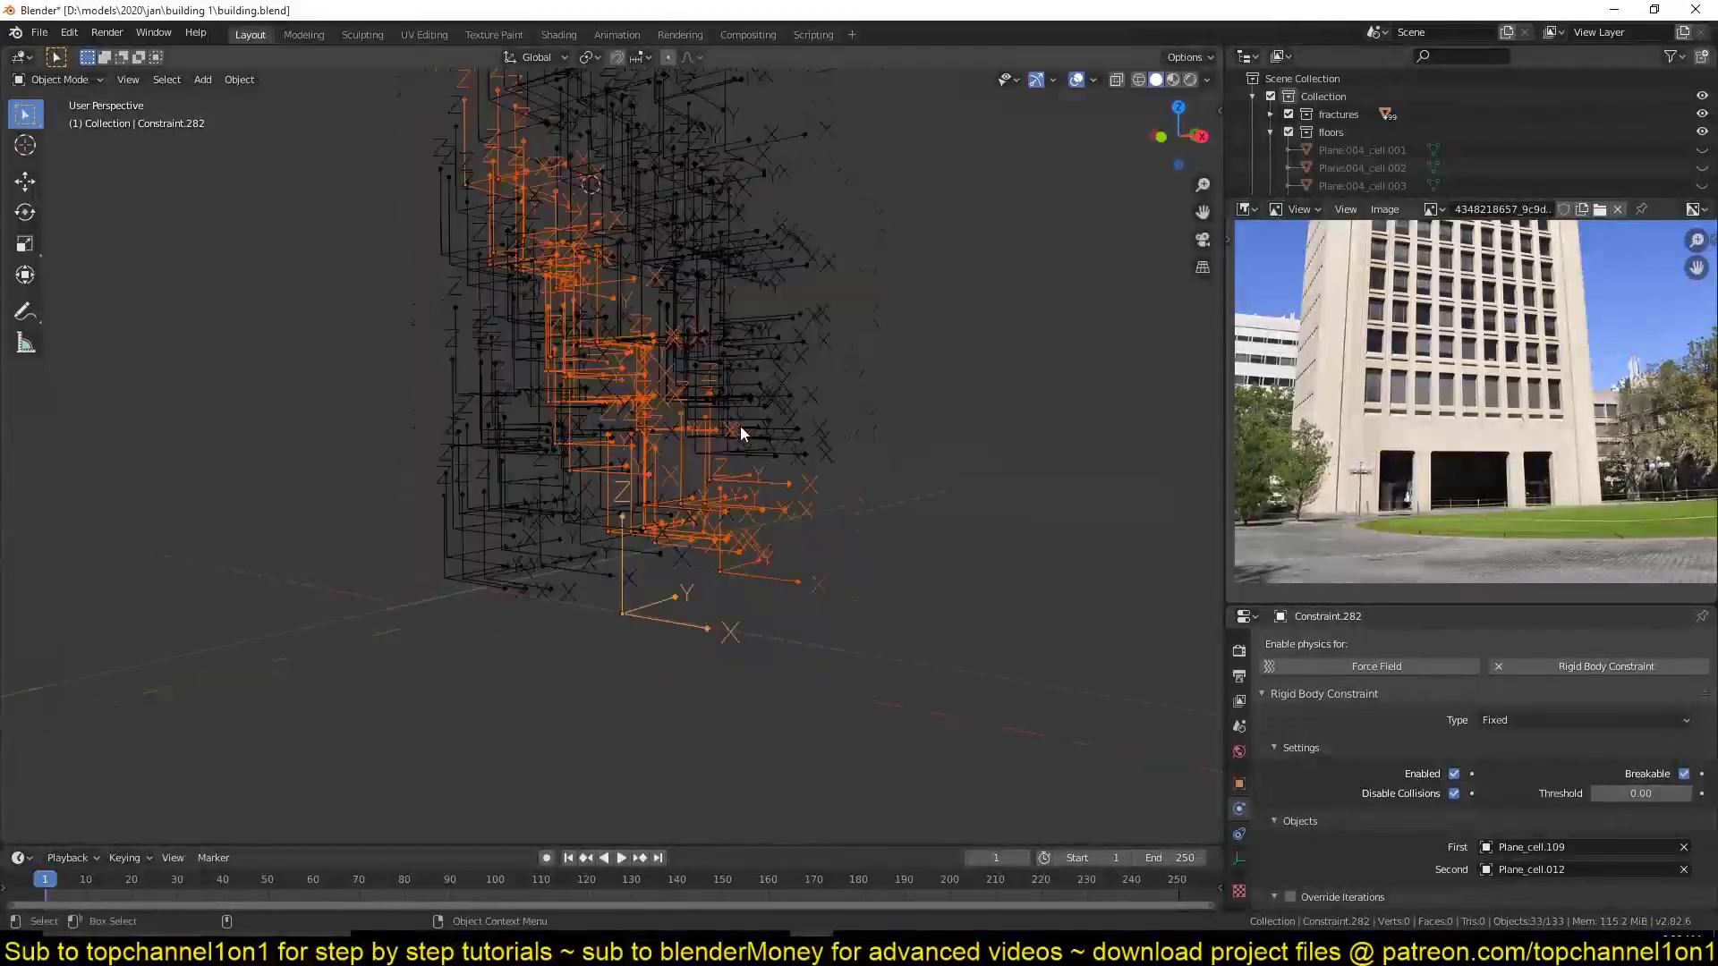
Unhide the building fragments and save building.blend.
{"action": "key", "text": "alt+h"}
{"action": "middle_click_drag", "start_coordinate": [908, 428], "coordinate": [841, 361]}
{"action": "key", "text": "ctrl+s"}
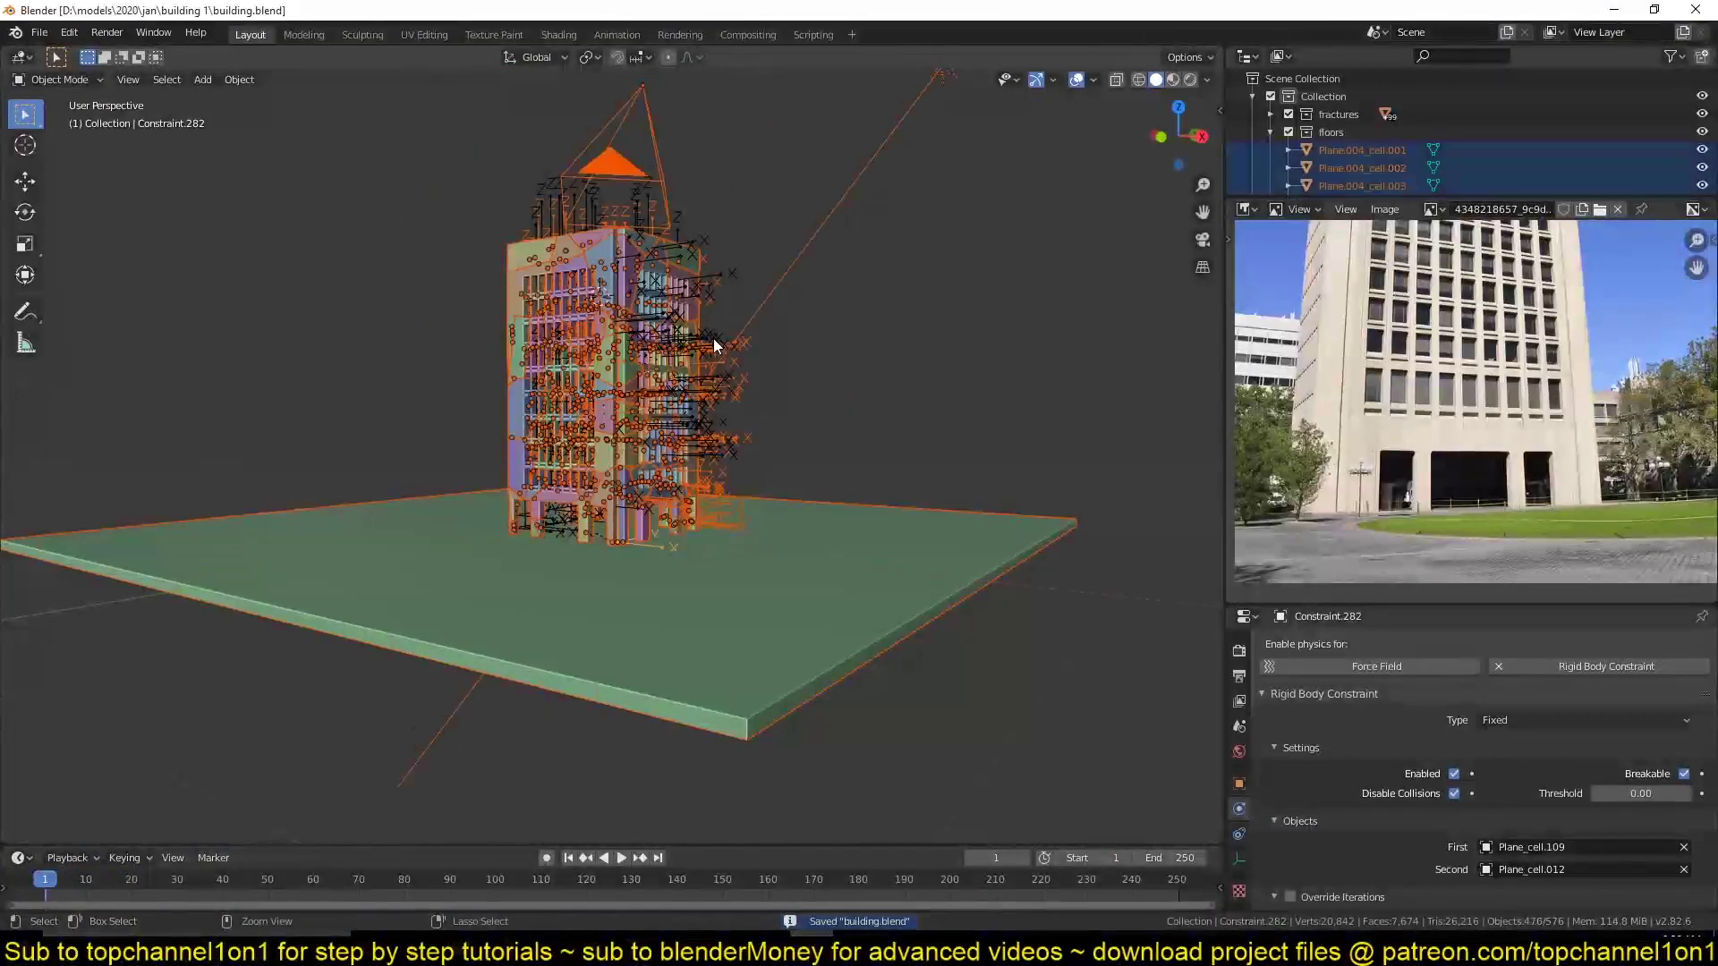
Move the constraints into a new collection 'crak' and copy break threshold 100 to all of them.
{"action": "key", "text": "m"}
{"action": "left_click", "coordinate": [713, 380]}
{"action": "type", "text": "crak"}
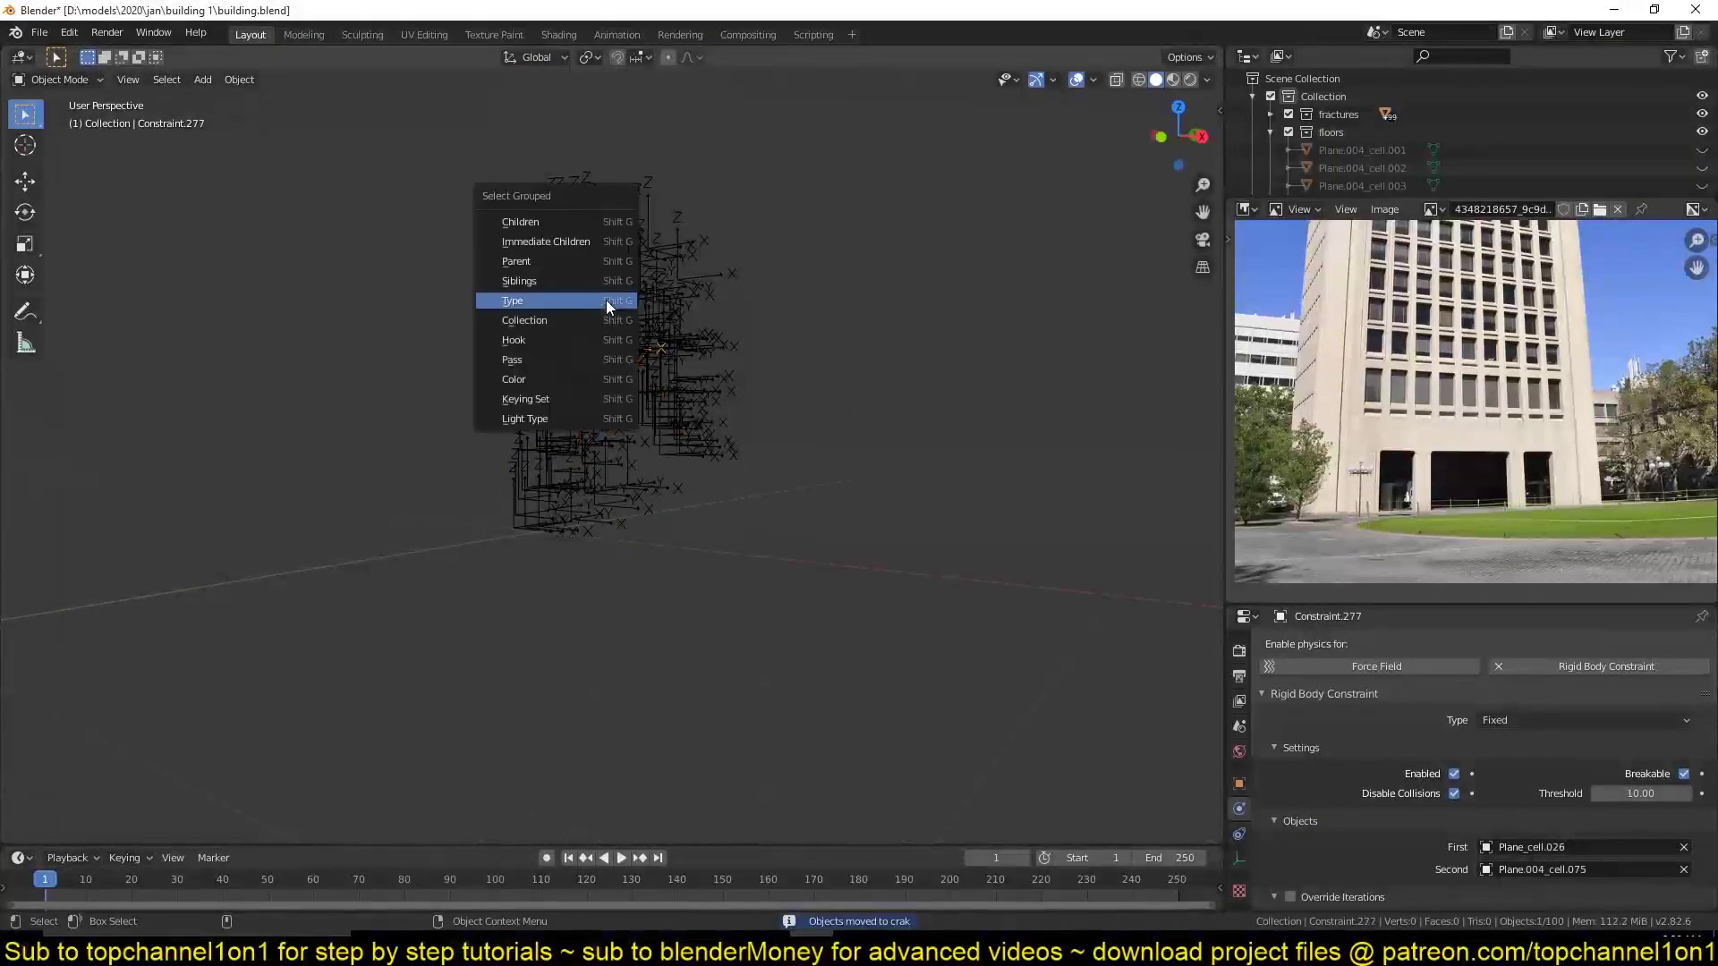
{"action": "left_click", "coordinate": [513, 301]}
{"action": "right_click", "coordinate": [1643, 794]}
{"action": "left_click", "coordinate": [1575, 771]}
Unhide the fragments and play the collapse simulation to test it.
{"action": "key", "text": "alt+h"}
{"action": "key", "text": "space"}
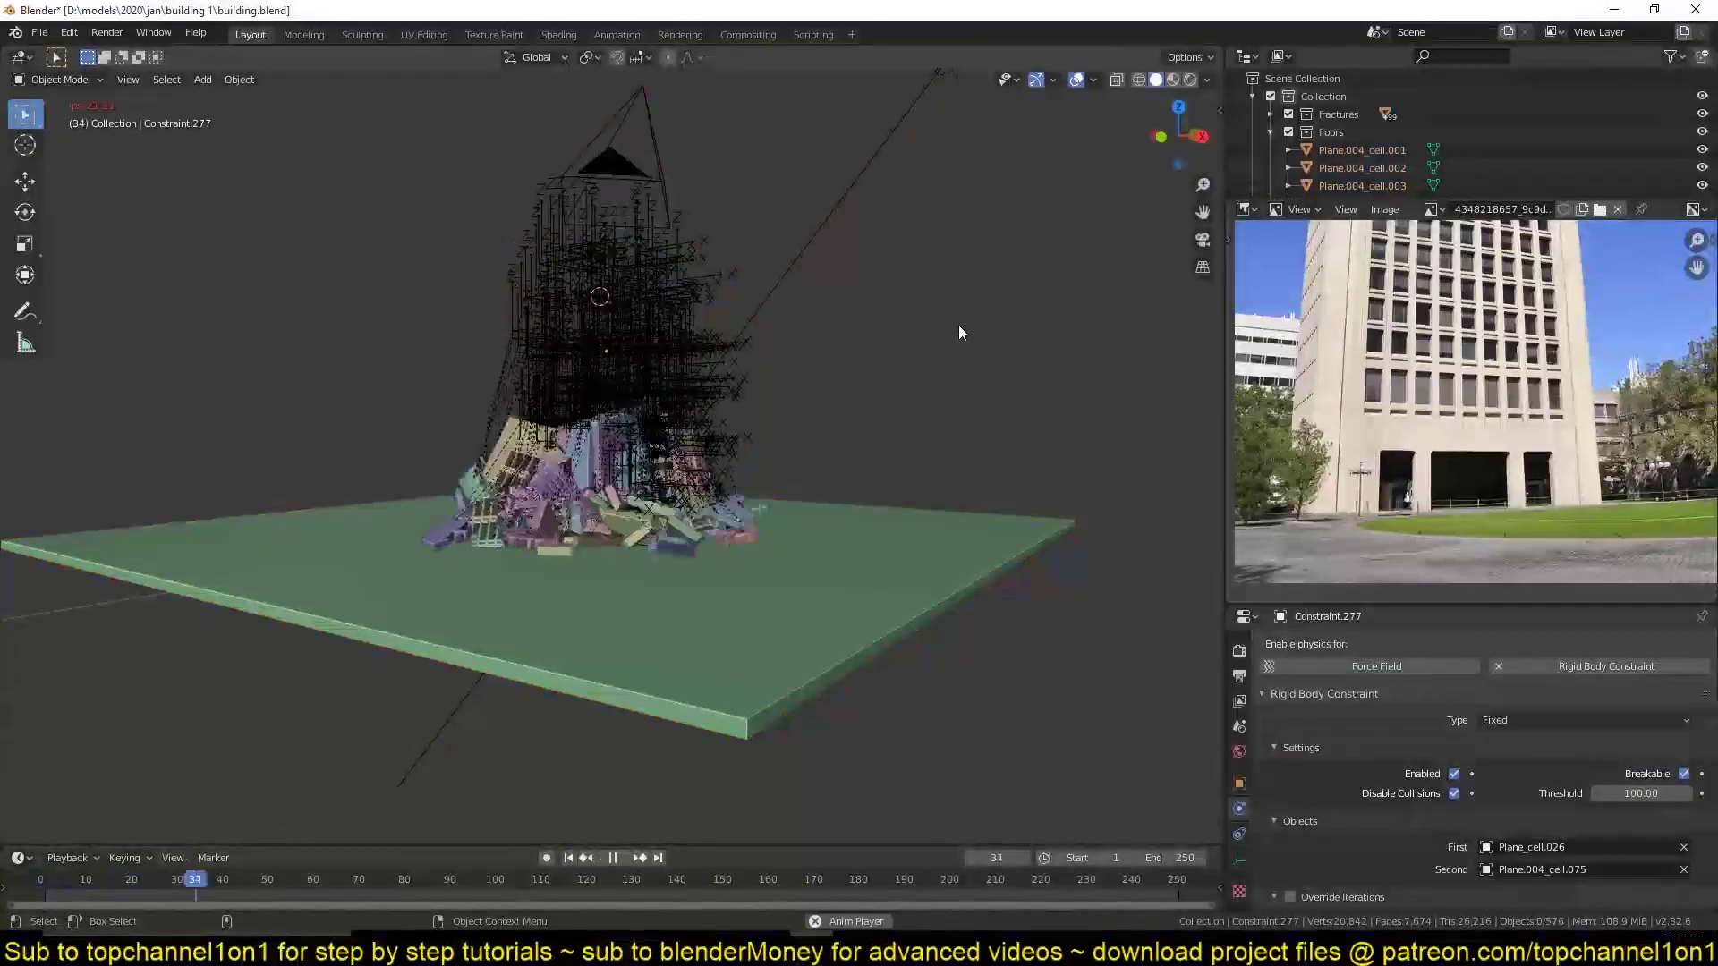
{"action": "mouse_move", "coordinate": [959, 325]}
{"action": "middle_mouse_down"}
{"action": "mouse_move", "coordinate": [922, 367]}
{"action": "mouse_move", "coordinate": [714, 374]}
{"action": "mouse_move", "coordinate": [793, 312]}
{"action": "mouse_move", "coordinate": [588, 251]}
{"action": "middle_mouse_up"}
{"action": "key", "text": "Escape"}
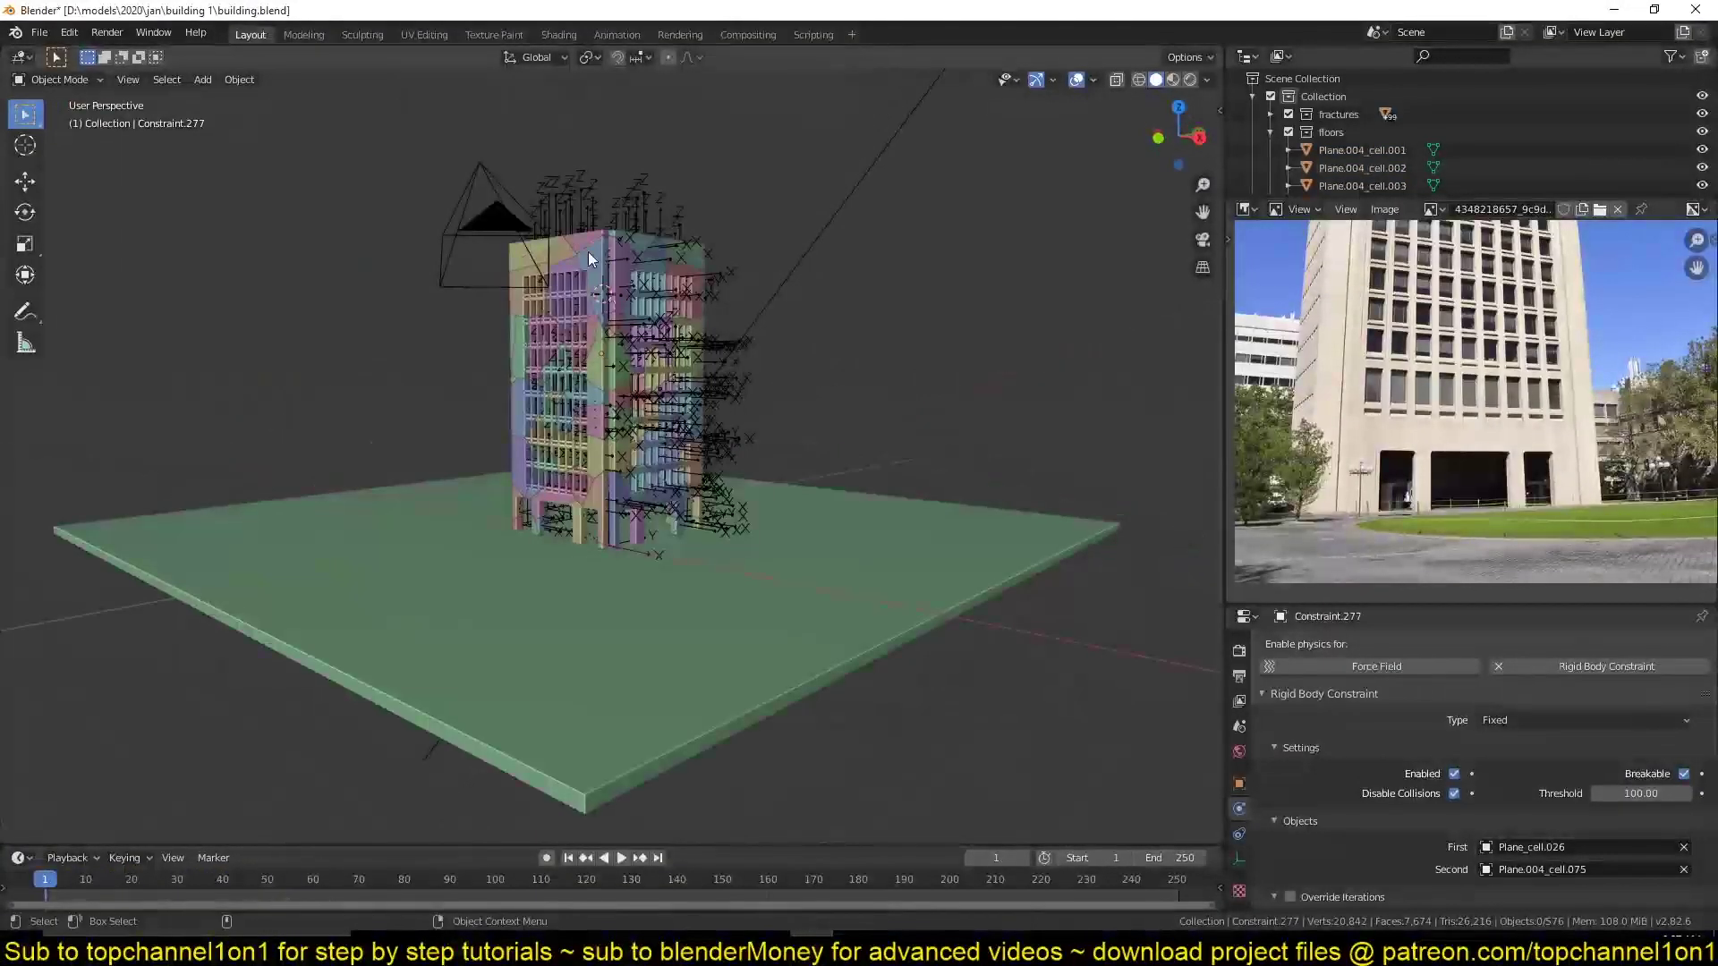
{"action": "left_click", "coordinate": [588, 251]}
{"action": "right_click", "coordinate": [588, 250]}
{"action": "left_click", "coordinate": [707, 279]}
{"action": "key", "text": "space"}
{"action": "mouse_move", "coordinate": [904, 292]}
{"action": "middle_mouse_down"}
{"action": "mouse_move", "coordinate": [1009, 292]}
{"action": "mouse_move", "coordinate": [1097, 324]}
{"action": "mouse_move", "coordinate": [945, 282]}
{"action": "mouse_move", "coordinate": [839, 550]}
{"action": "middle_mouse_up"}
{"action": "key", "text": "Escape"}
Select all building fragments and set every one to Start Deactivated.
{"action": "left_click", "coordinate": [619, 250]}
{"action": "key", "text": "shift+g"}
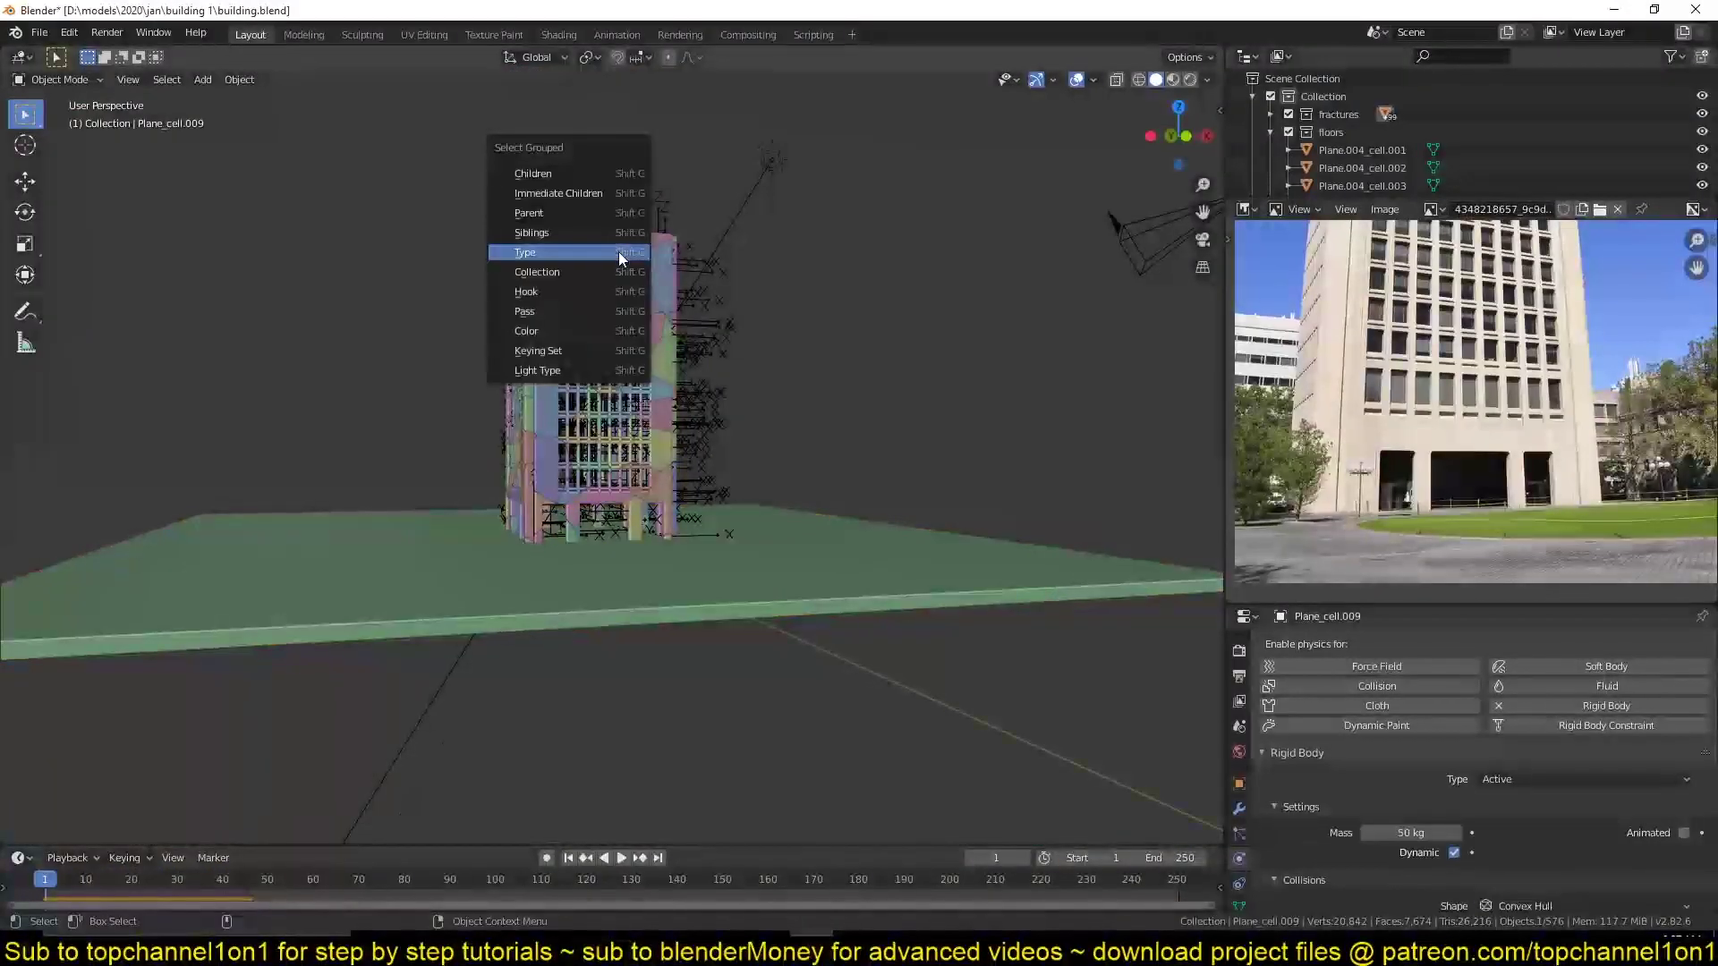
{"action": "scroll", "coordinate": [1351, 834], "scroll_direction": "down", "scroll_amount": 3}
{"action": "scroll", "coordinate": [1334, 868], "scroll_direction": "down", "scroll_amount": 3}
{"action": "scroll", "coordinate": [1297, 902], "scroll_direction": "down", "scroll_amount": 2}
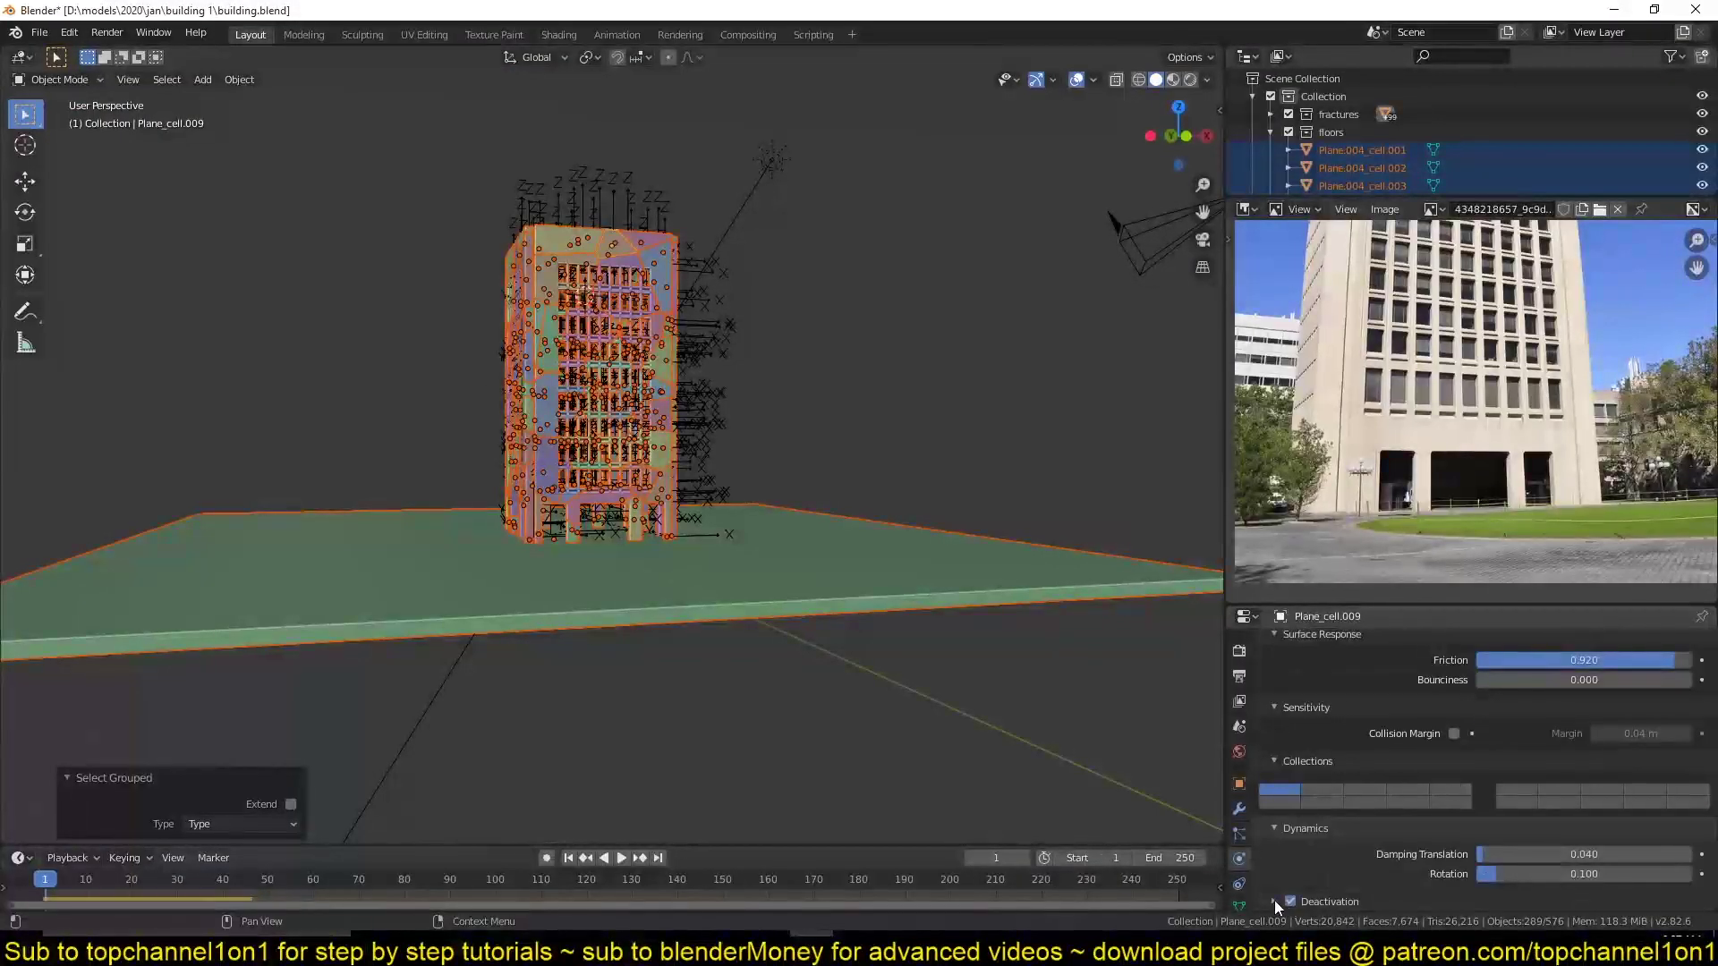
{"action": "left_click", "coordinate": [1274, 901]}
{"action": "scroll", "coordinate": [1274, 900], "scroll_direction": "down", "scroll_amount": 1}
{"action": "right_click", "coordinate": [1290, 830]}
{"action": "left_click", "coordinate": [1253, 858]}
{"action": "right_click", "coordinate": [1684, 857]}
{"action": "left_click", "coordinate": [1593, 899]}
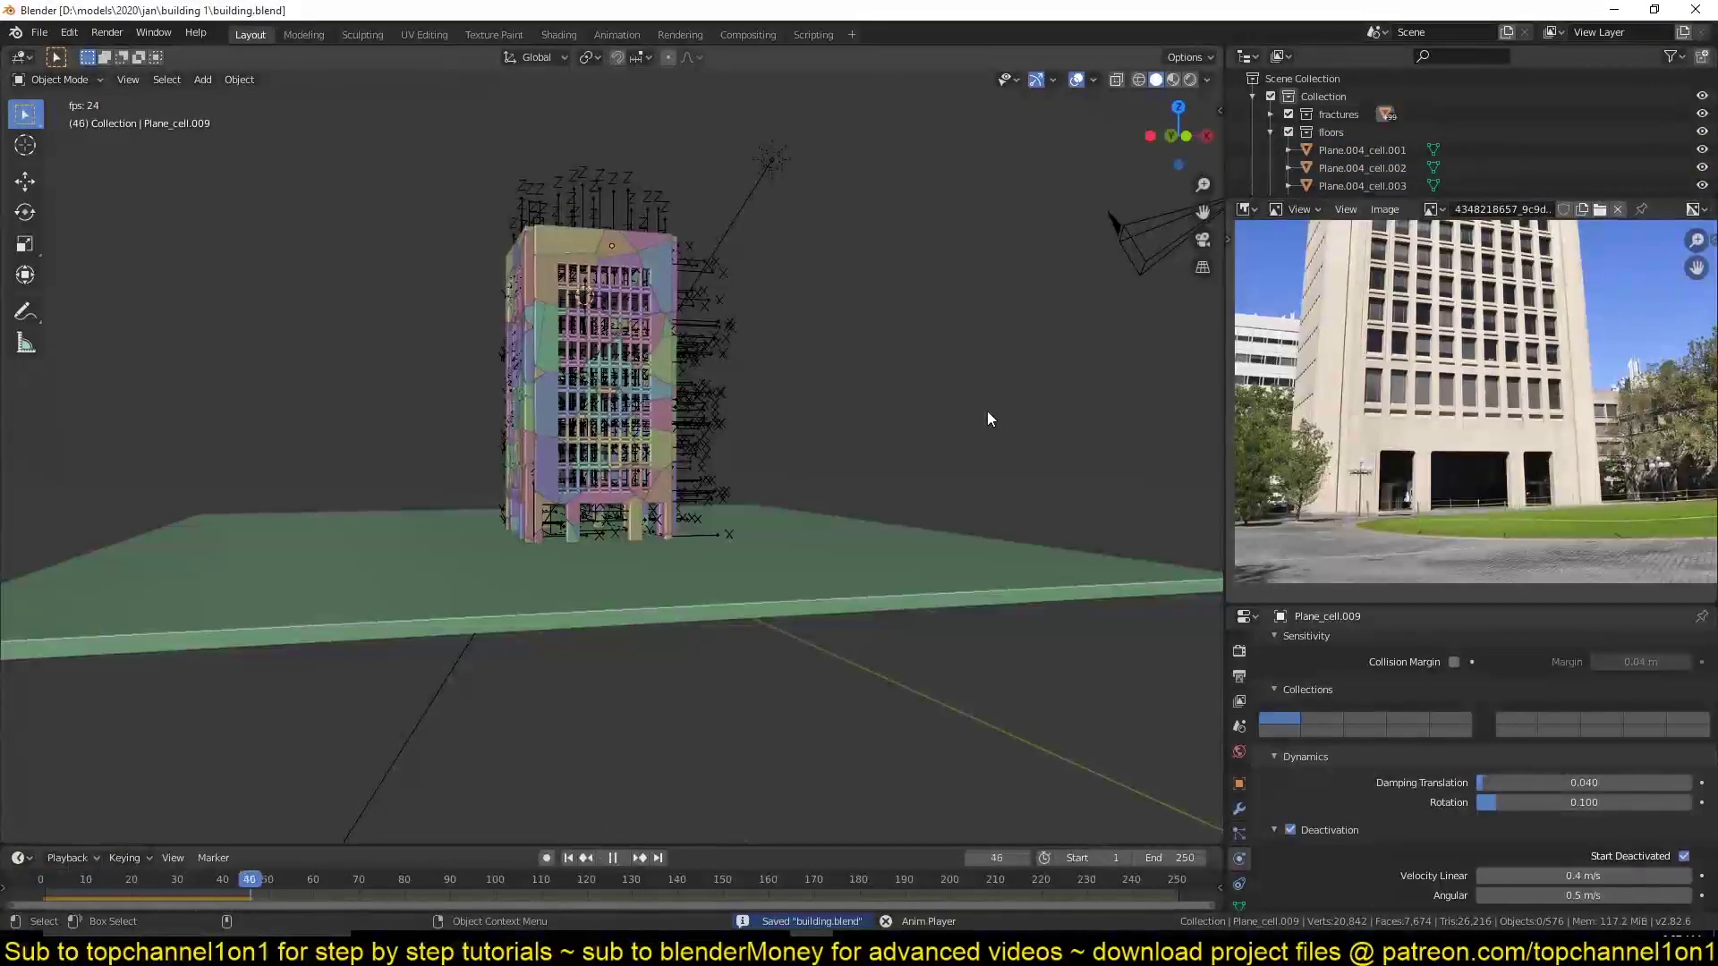
{"action": "key", "text": "Escape"}
{"action": "scroll", "coordinate": [1015, 424], "scroll_direction": "up", "scroll_amount": 4}
Add a smaller UV sphere with automatic keyframing on, at frame 49.
{"action": "key", "text": "shift+a"}
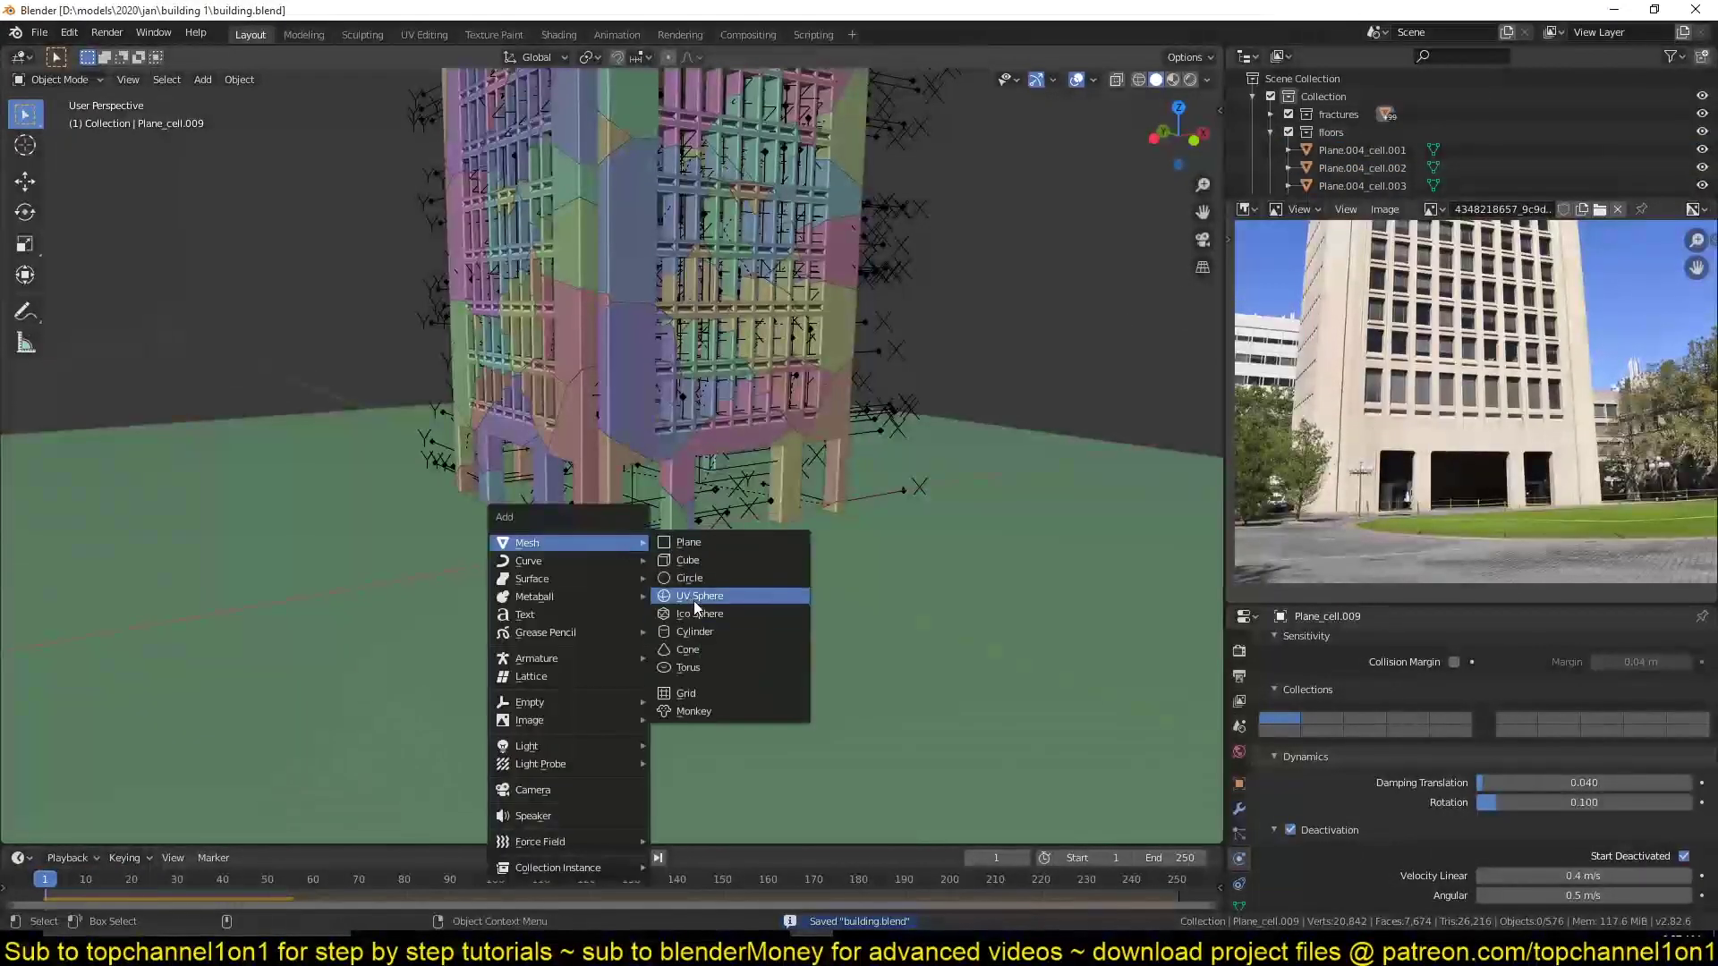
{"action": "left_click", "coordinate": [695, 596]}
{"action": "key", "text": "g"}
{"action": "left_click", "coordinate": [282, 878]}
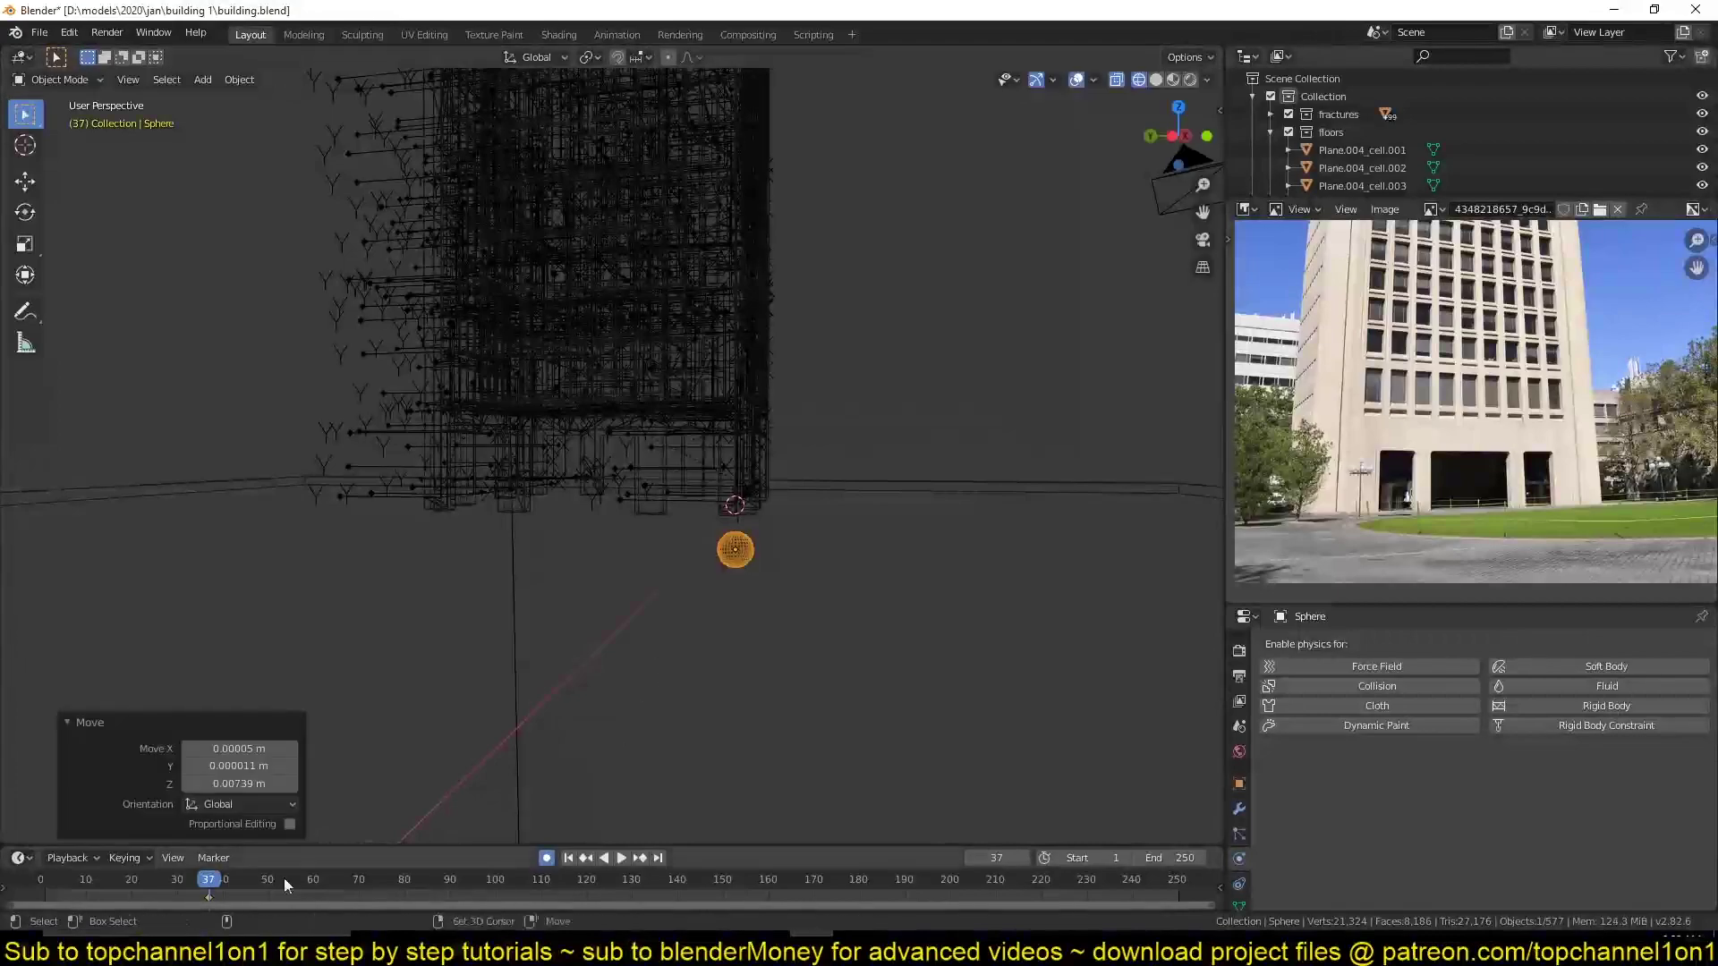
{"action": "left_click", "coordinate": [755, 602]}
{"action": "left_click", "coordinate": [257, 904]}
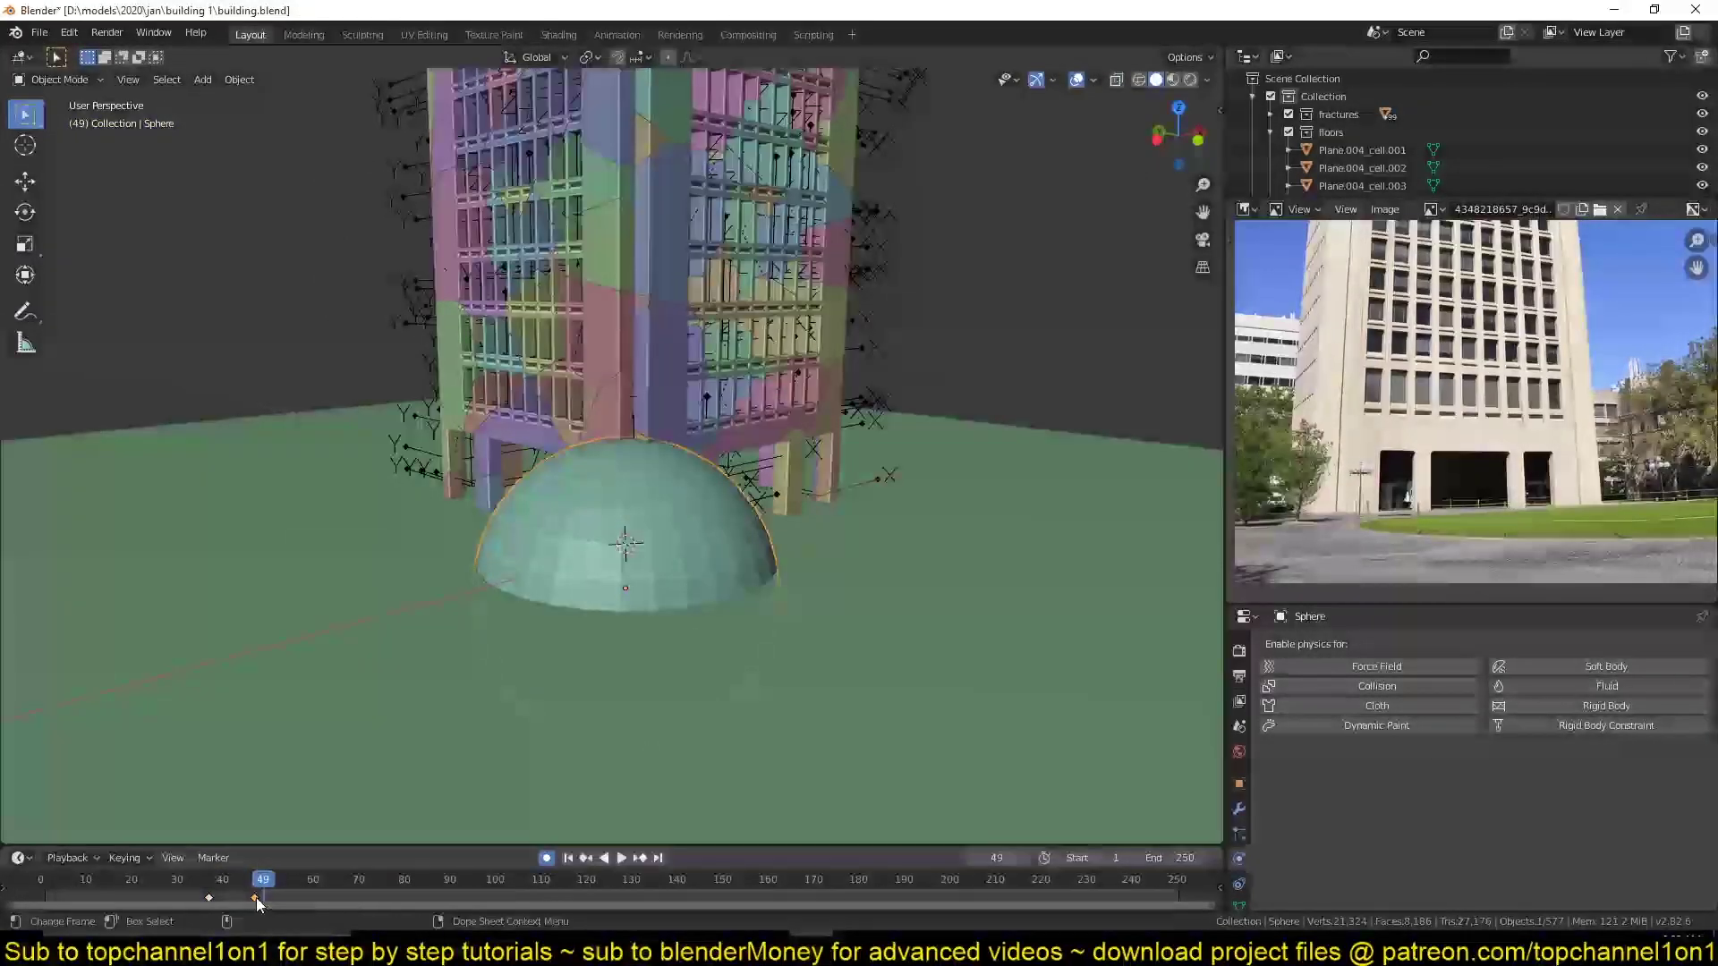
Display the sphere as wireframe and give it rigid body physics.
{"action": "left_click", "coordinate": [1239, 784]}
{"action": "left_click", "coordinate": [1378, 812]}
{"action": "left_click", "coordinate": [1239, 859]}
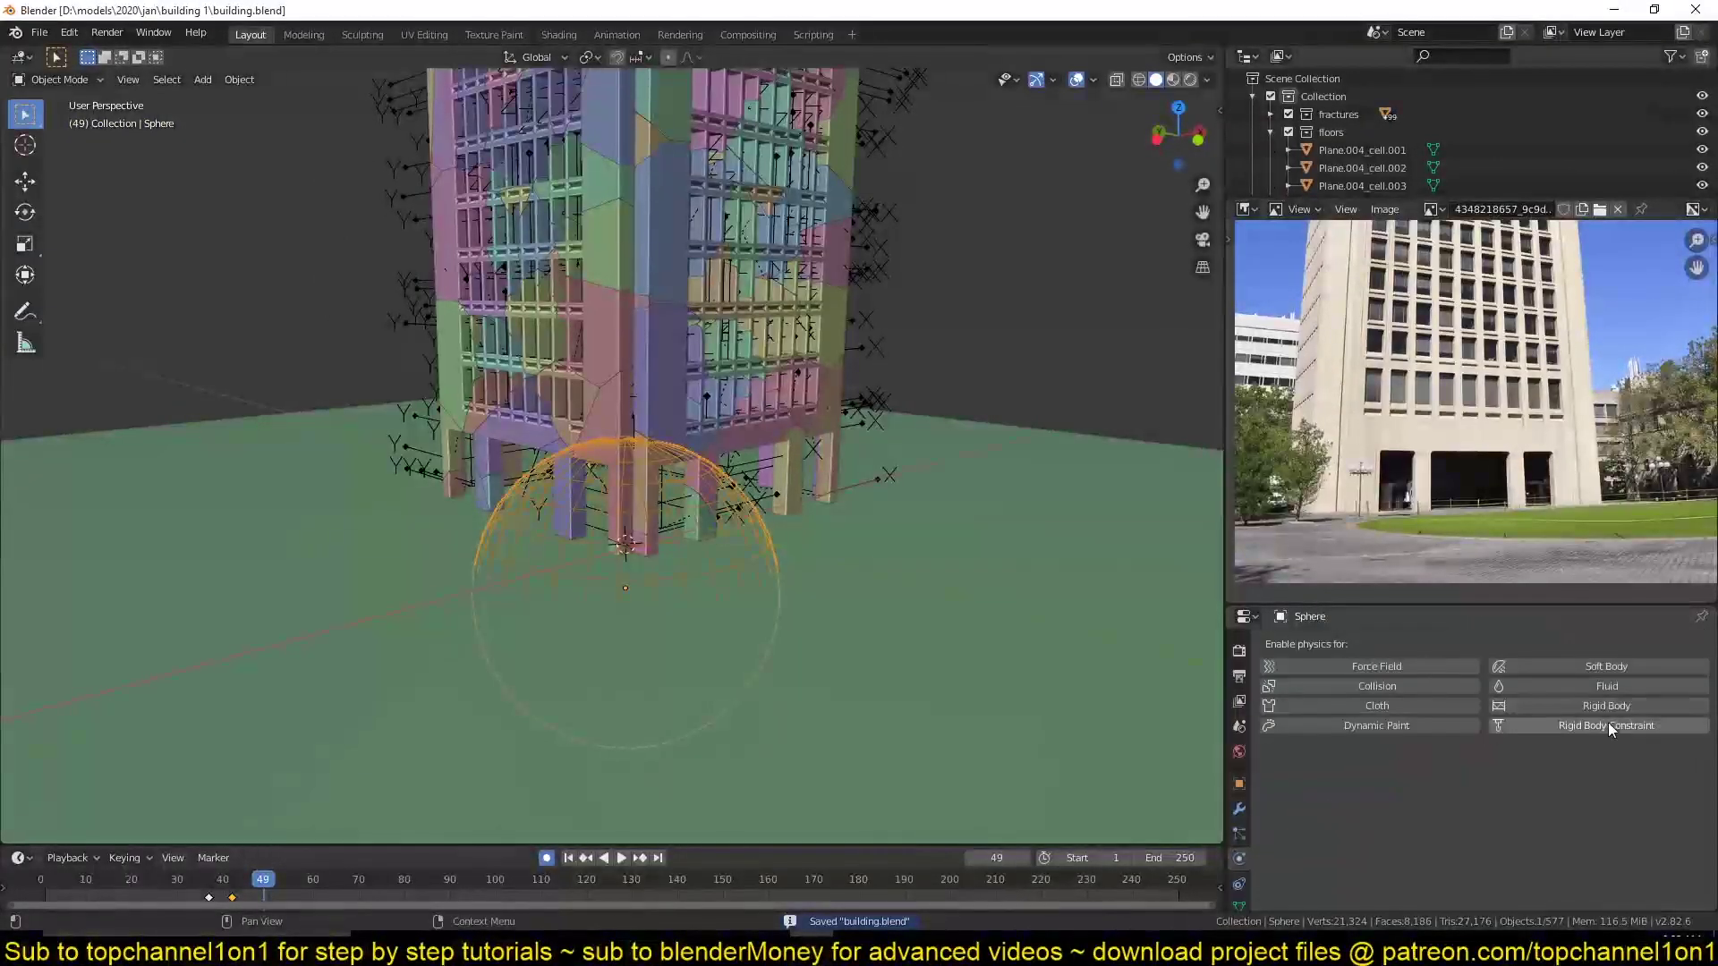
{"action": "left_click", "coordinate": [1606, 706]}
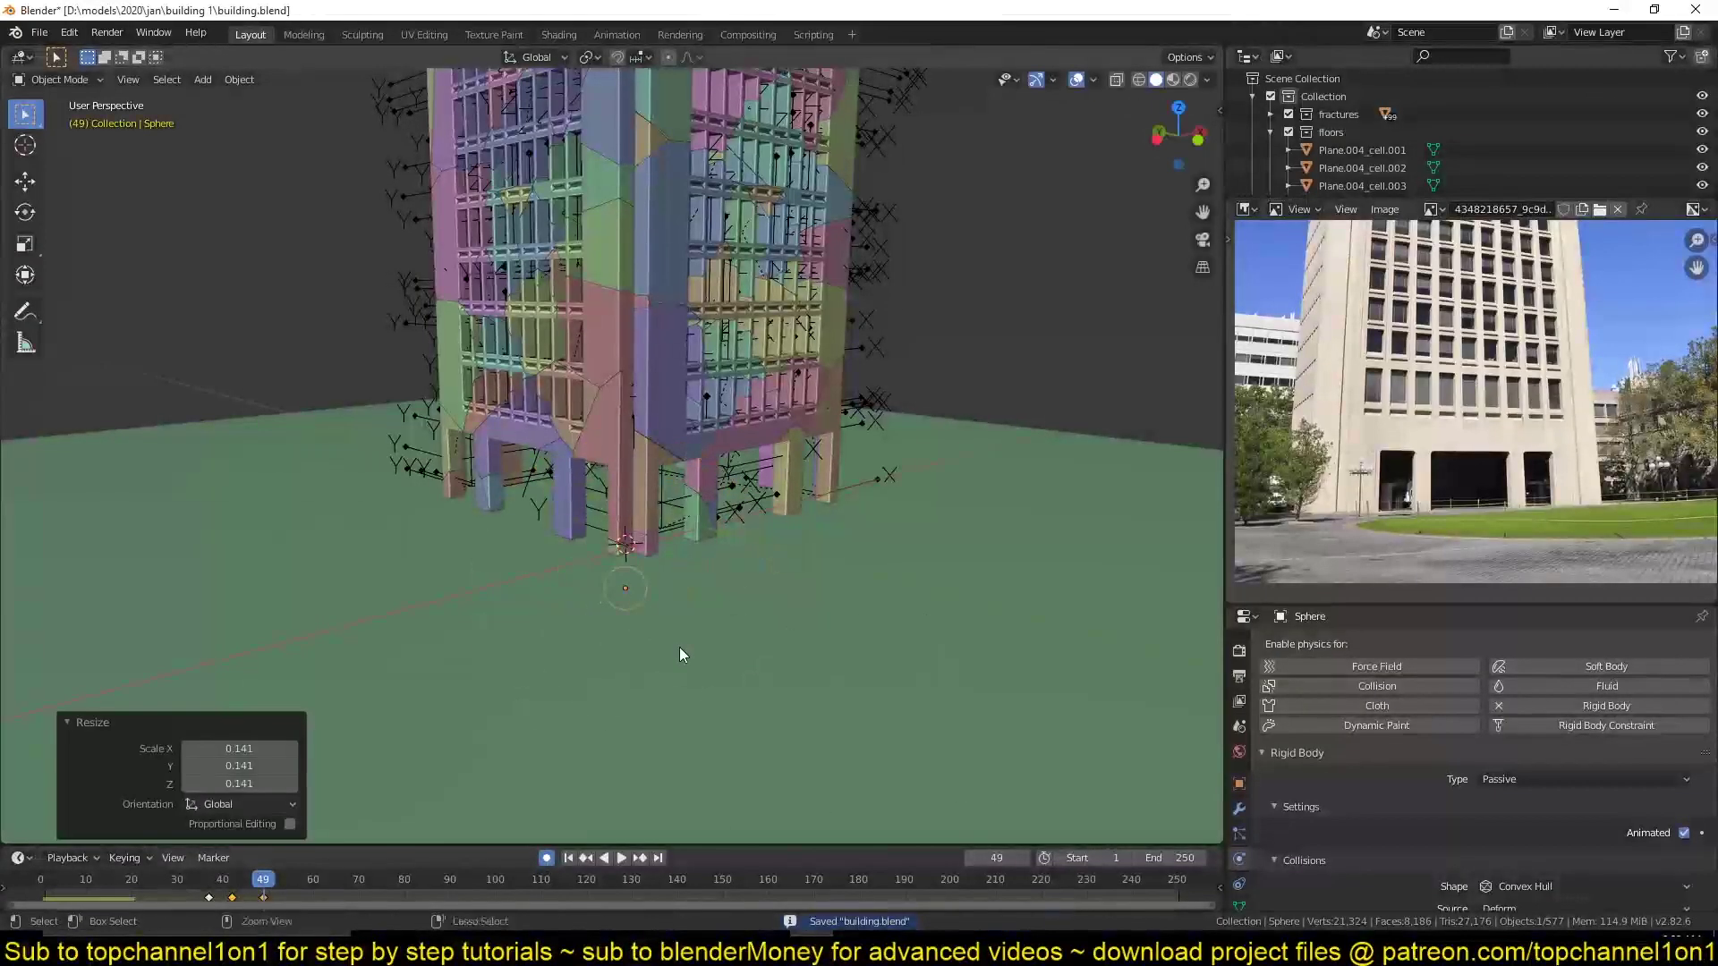
{"action": "key", "text": "shift+Left"}
Orbit and zoom out to view the building, ground slab and camera.
{"action": "scroll", "coordinate": [295, 312], "scroll_direction": "down", "scroll_amount": 5}
{"action": "key", "text": "shift+z"}
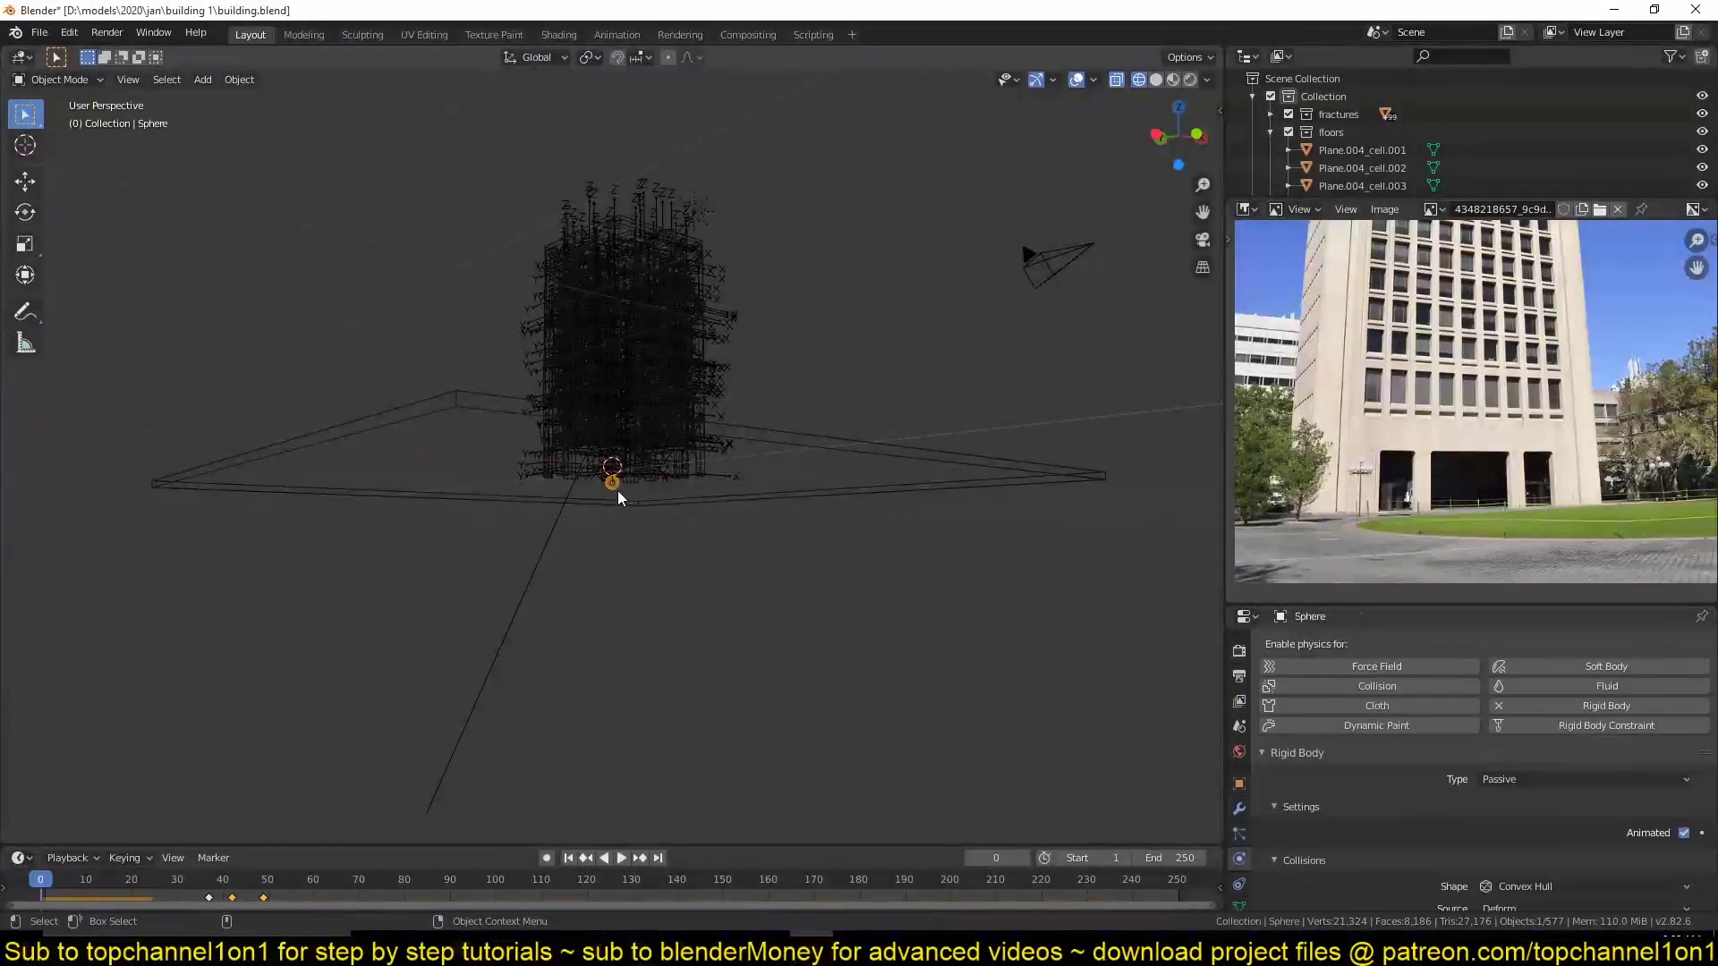
{"action": "key", "text": "shift+z"}
{"action": "scroll", "coordinate": [820, 530], "scroll_direction": "up", "scroll_amount": 5}
{"action": "middle_click_drag", "start_coordinate": [819, 530], "coordinate": [782, 479]}
{"action": "scroll", "coordinate": [782, 480], "scroll_direction": "up", "scroll_amount": 4}
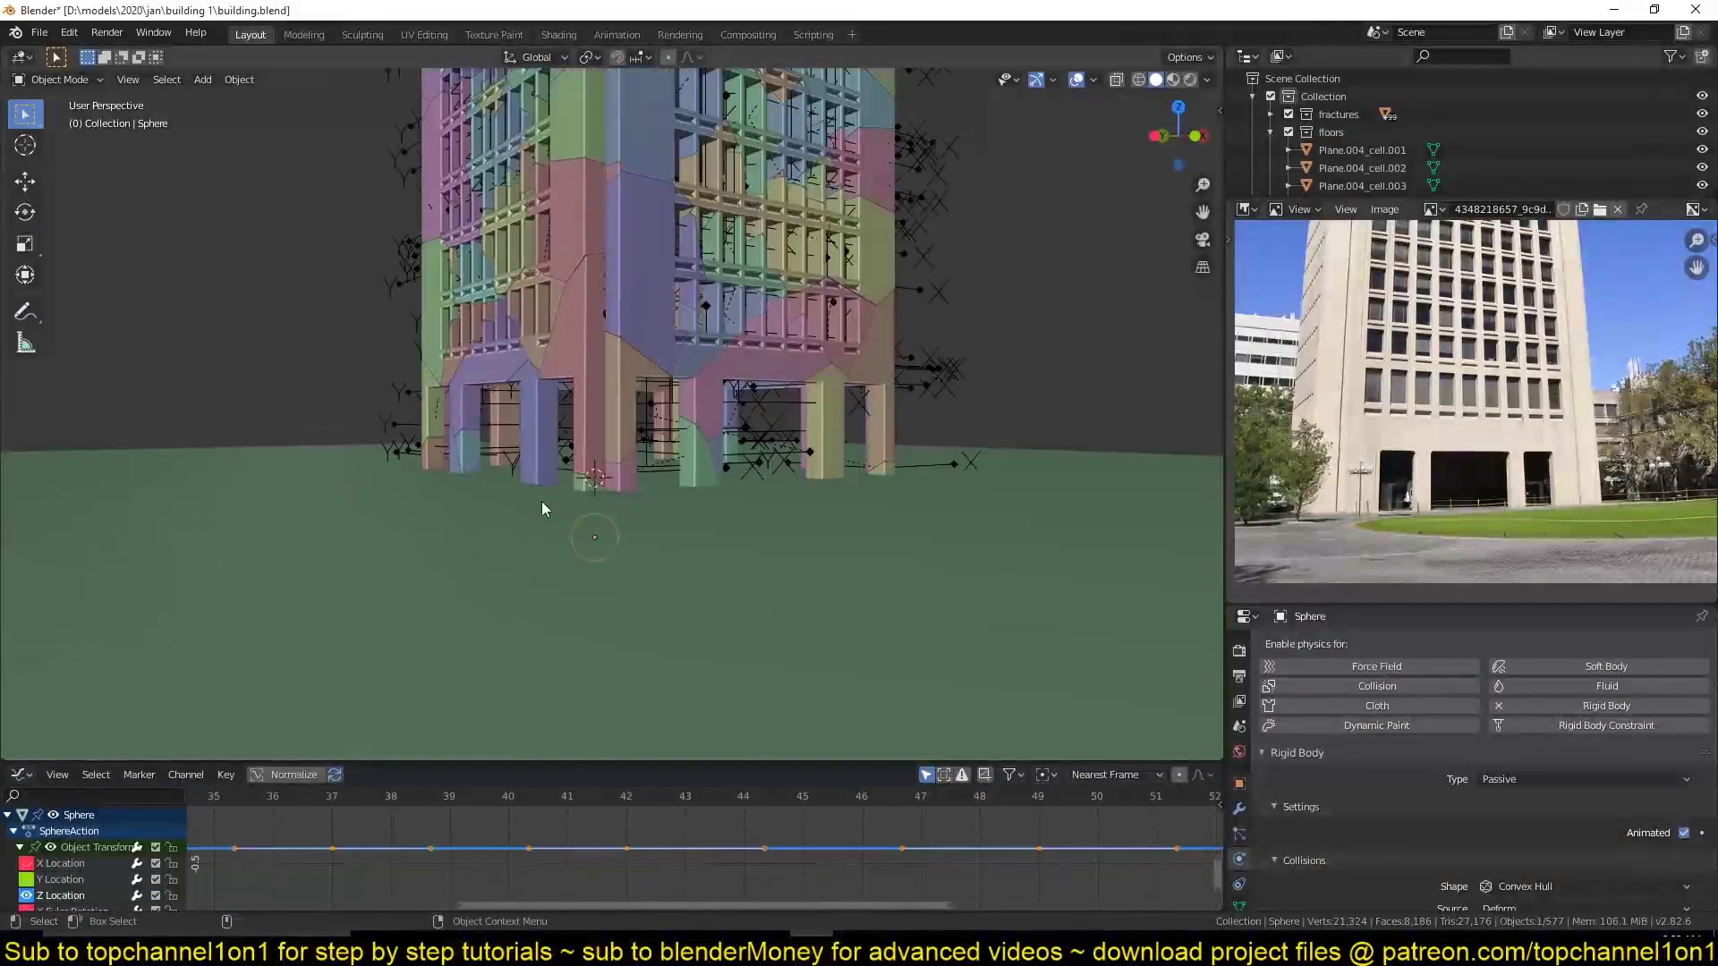
{"action": "scroll", "coordinate": [545, 863], "scroll_direction": "up", "scroll_amount": 6}
{"action": "middle_click_drag", "start_coordinate": [540, 537], "coordinate": [550, 576]}
{"action": "scroll", "coordinate": [582, 537], "scroll_direction": "down", "scroll_amount": 5}
Delete the sphere's keyframes, save building.blend, and test-play the simulation.
{"action": "key", "text": "ctrl+Tab"}
{"action": "key", "text": "x"}
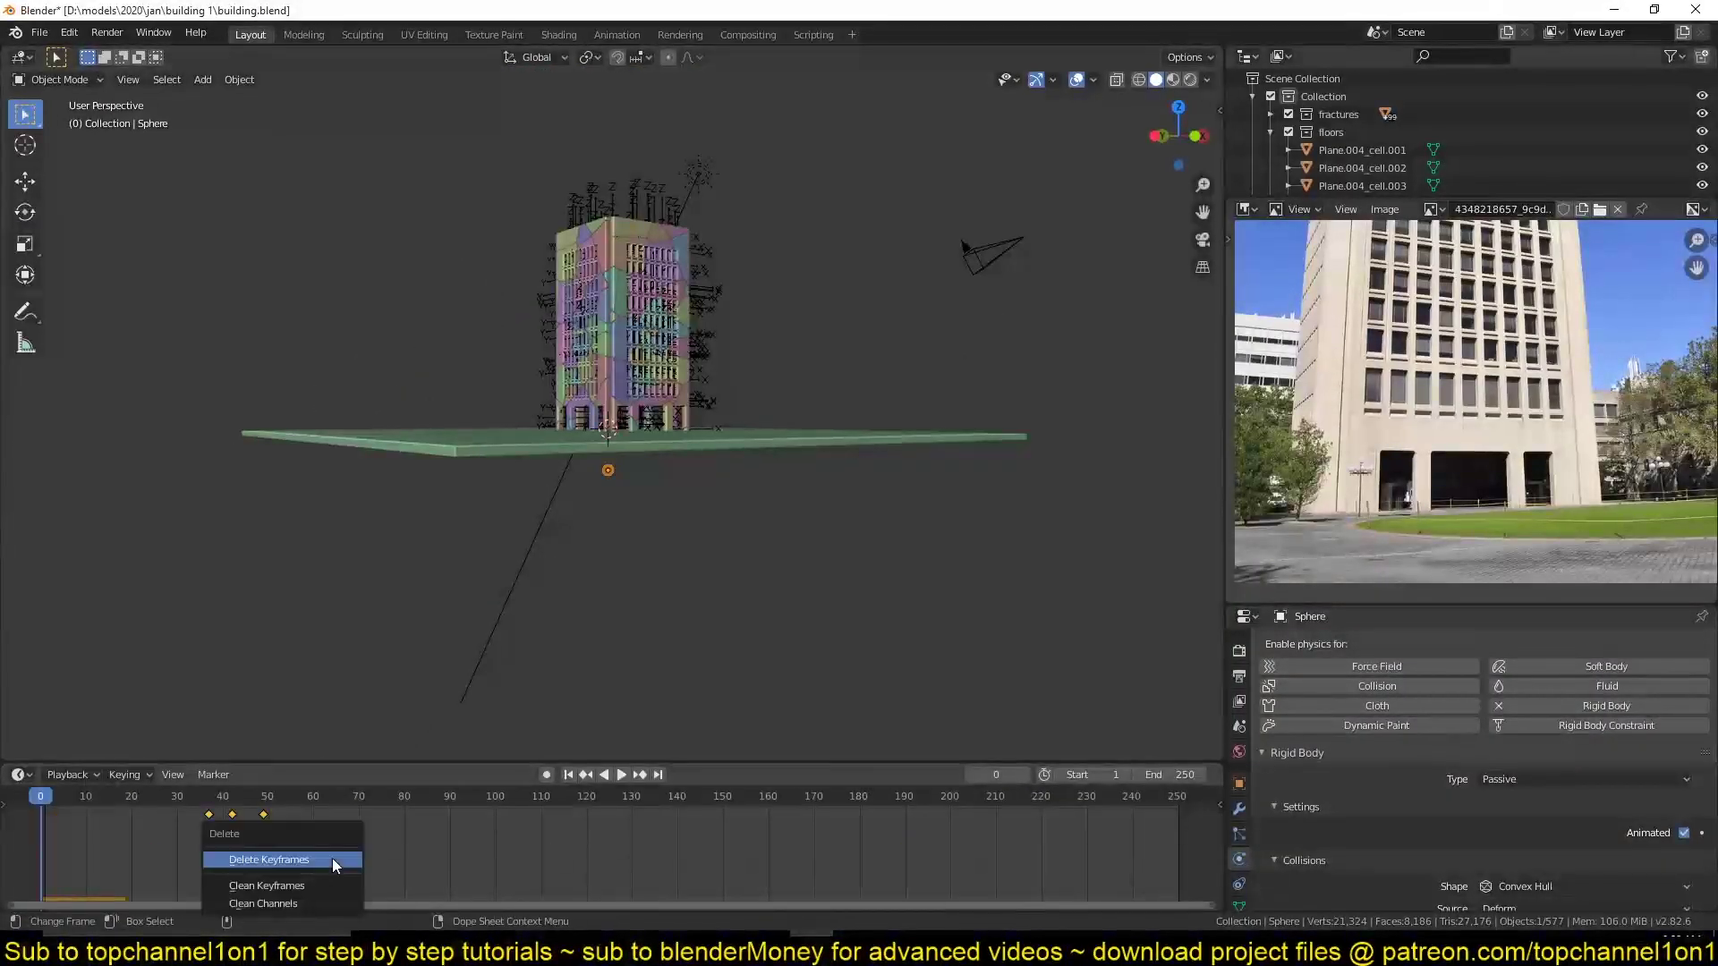
{"action": "scroll", "coordinate": [981, 606], "scroll_direction": "up", "scroll_amount": 2}
{"action": "left_click", "coordinate": [1684, 833]}
{"action": "key", "text": "ctrl+s"}
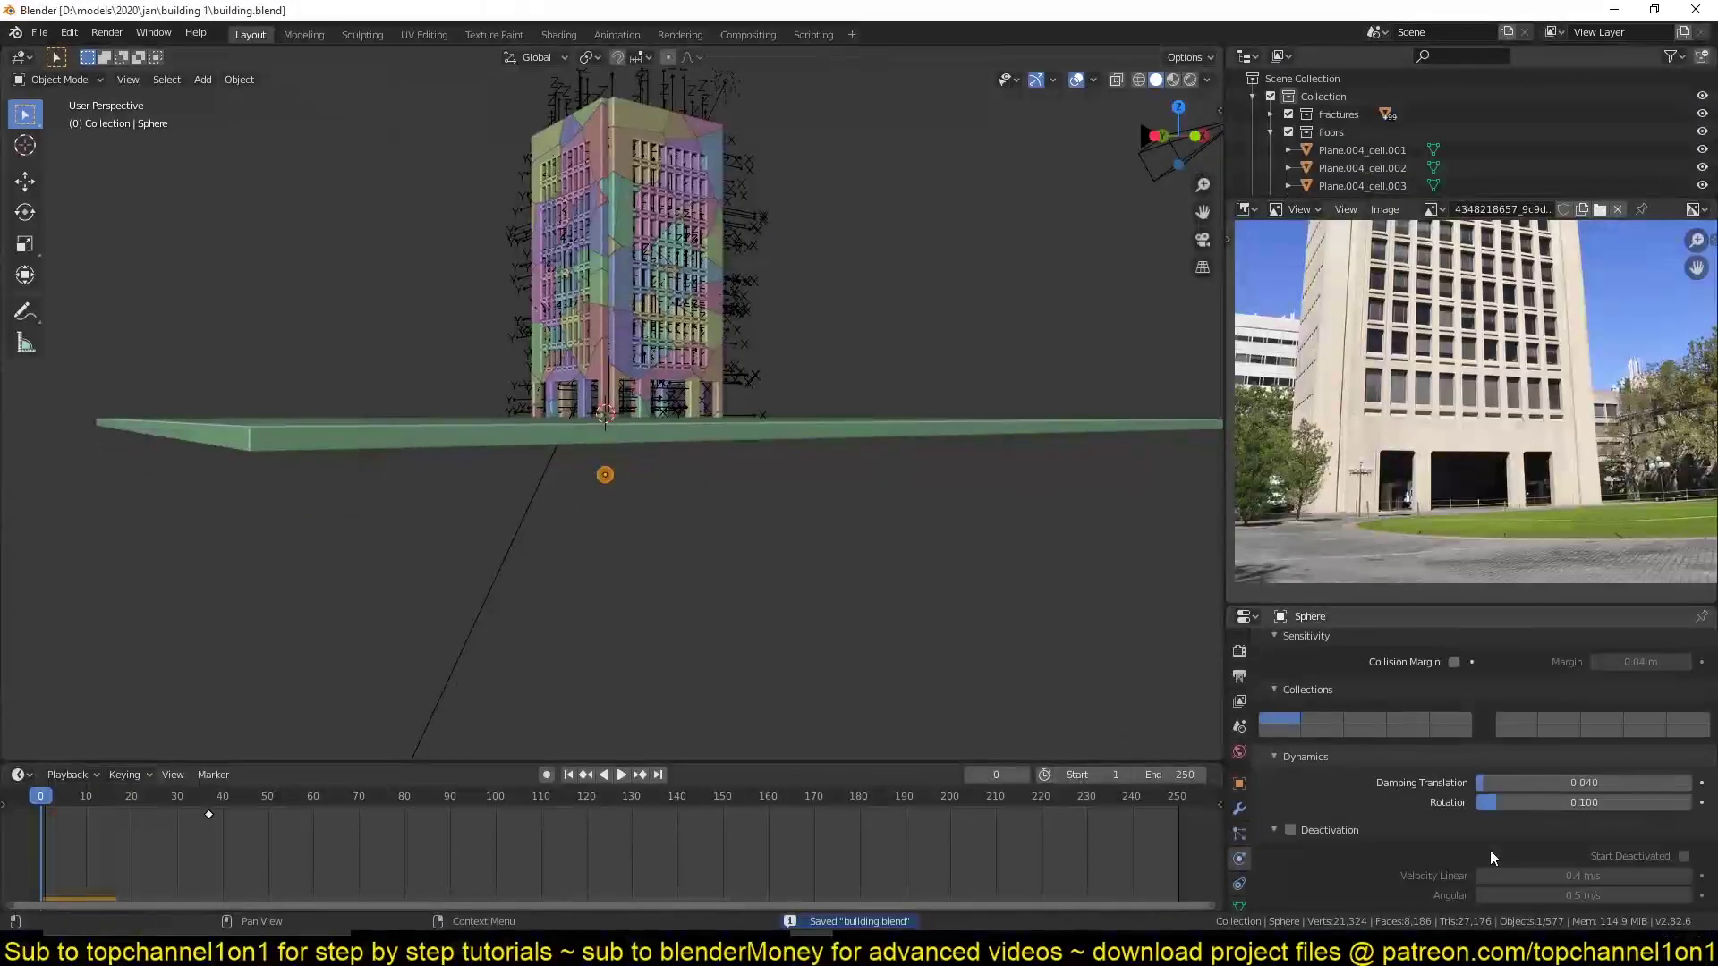
{"action": "scroll", "coordinate": [1595, 810], "scroll_direction": "down", "scroll_amount": 1}
{"action": "key", "text": "ctrl+s"}
{"action": "key", "text": "space"}
{"action": "key", "text": "Escape"}
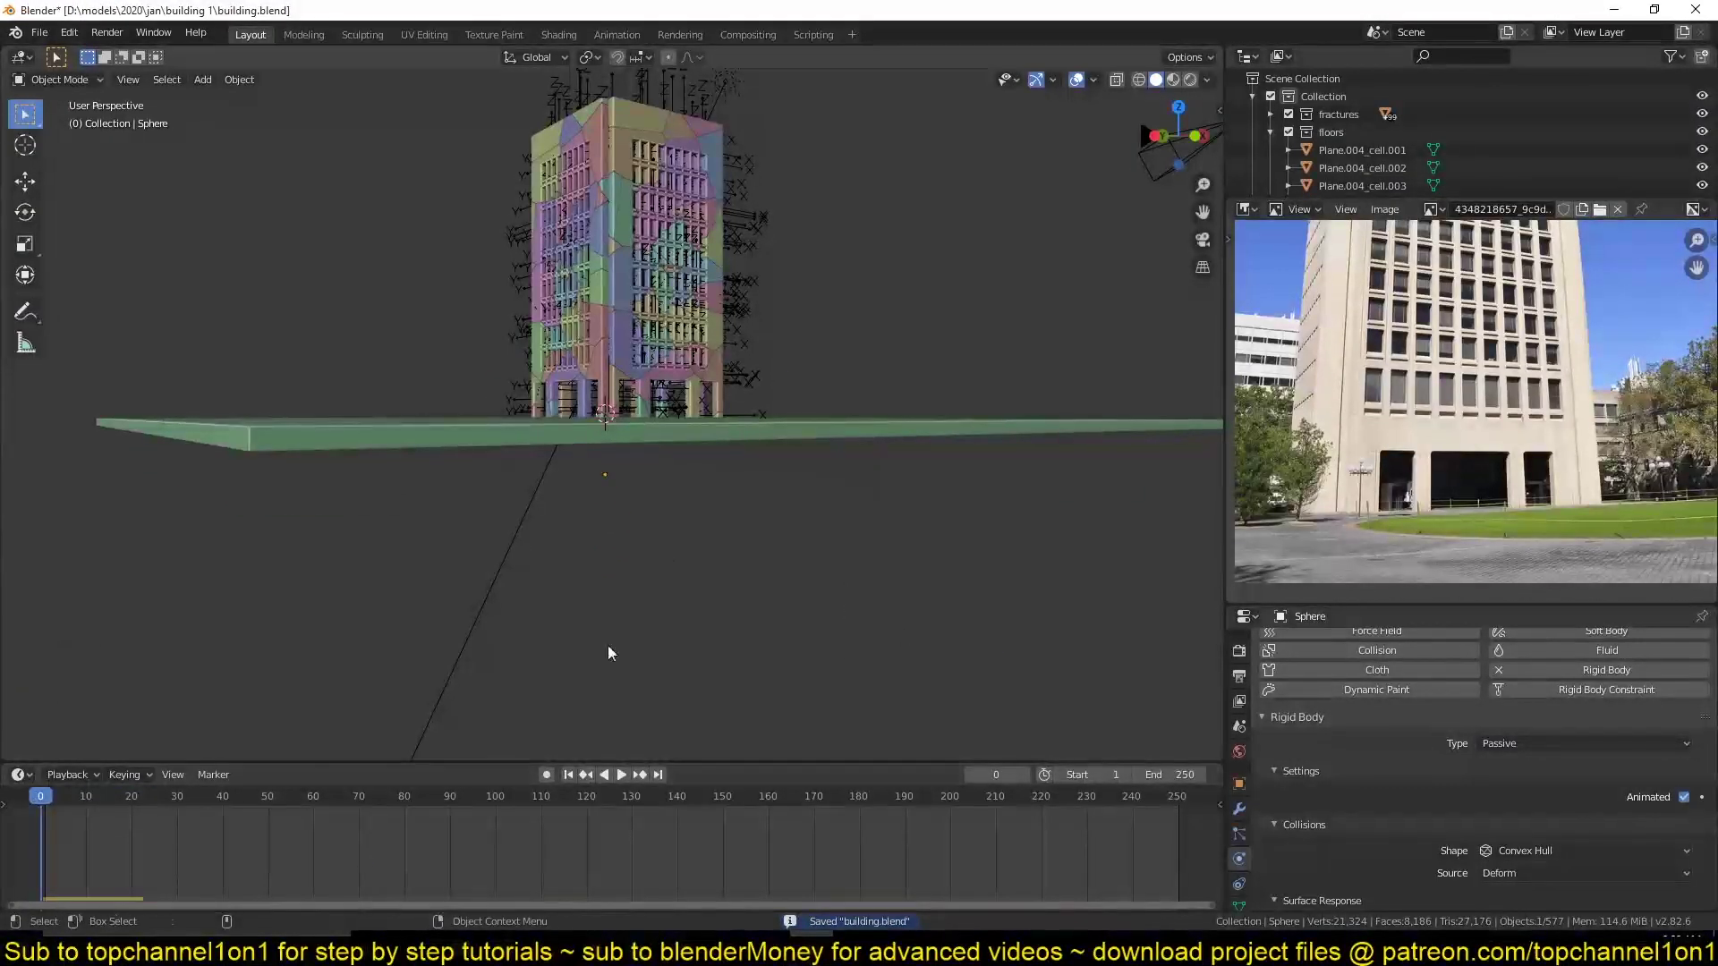
{"action": "key", "text": "space"}
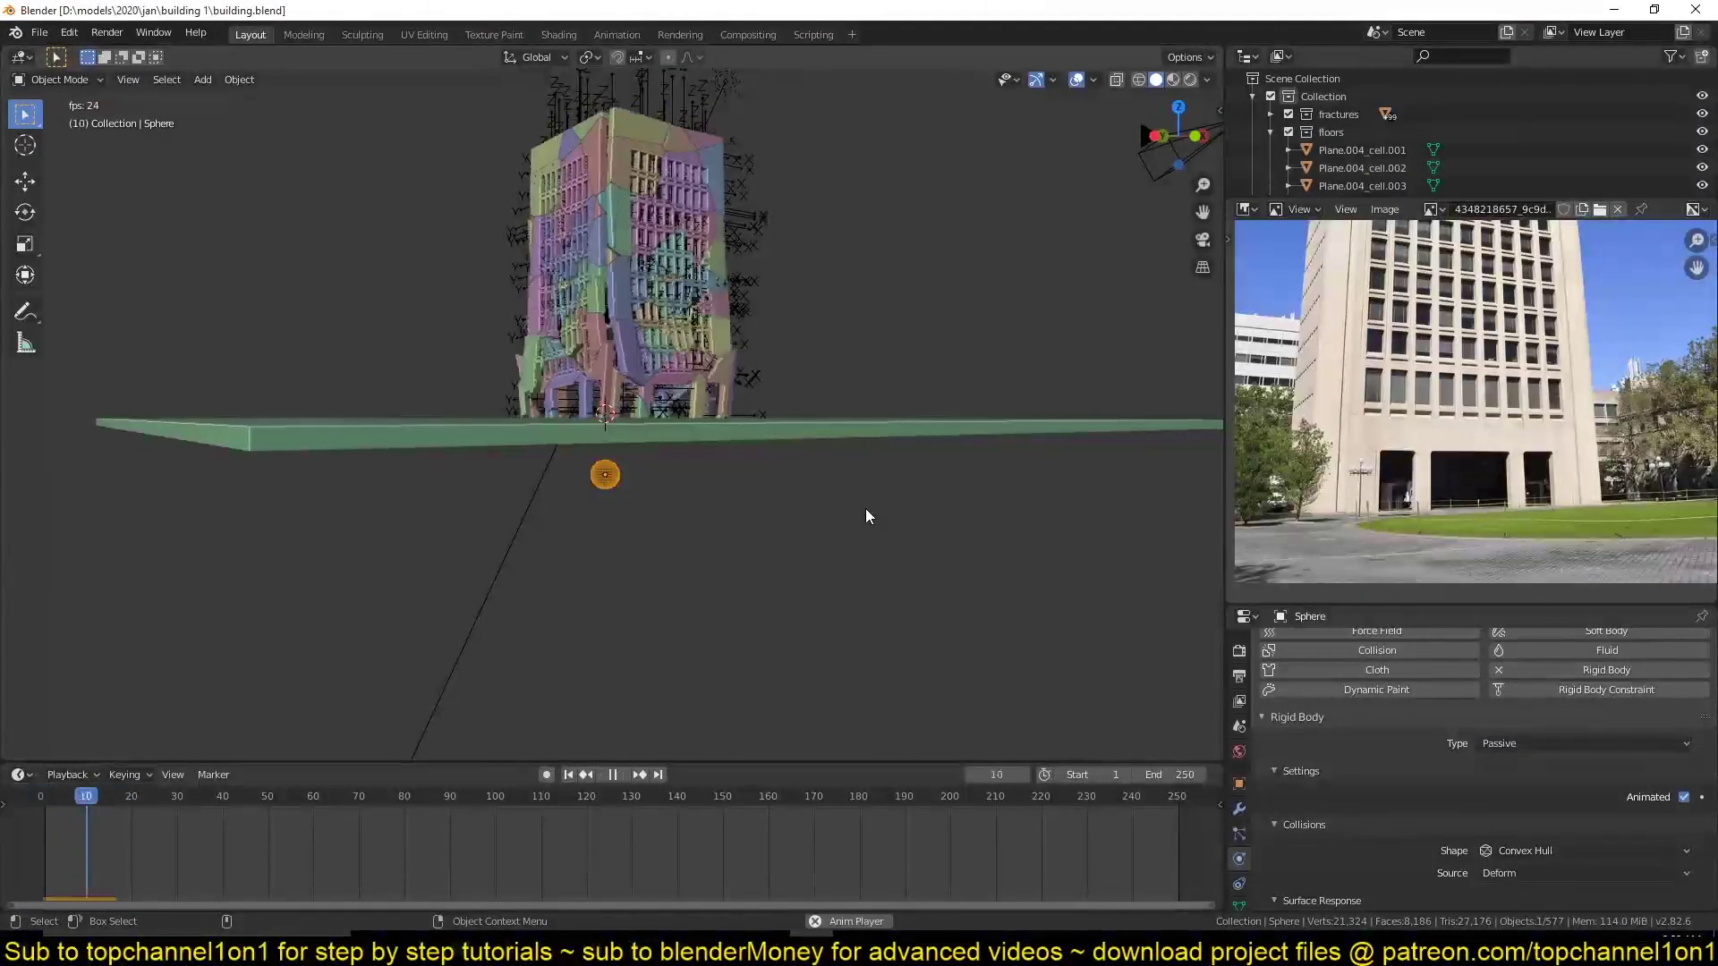
{"action": "key", "text": "Escape"}
Replace the old sphere with one at the 3D cursor beside the building, made a passive rigid body.
{"action": "key", "text": "Delete"}
{"action": "right_click", "coordinate": [1100, 212], "text": "shift"}
{"action": "key", "text": "ctrl+z"}
{"action": "key", "text": "space"}
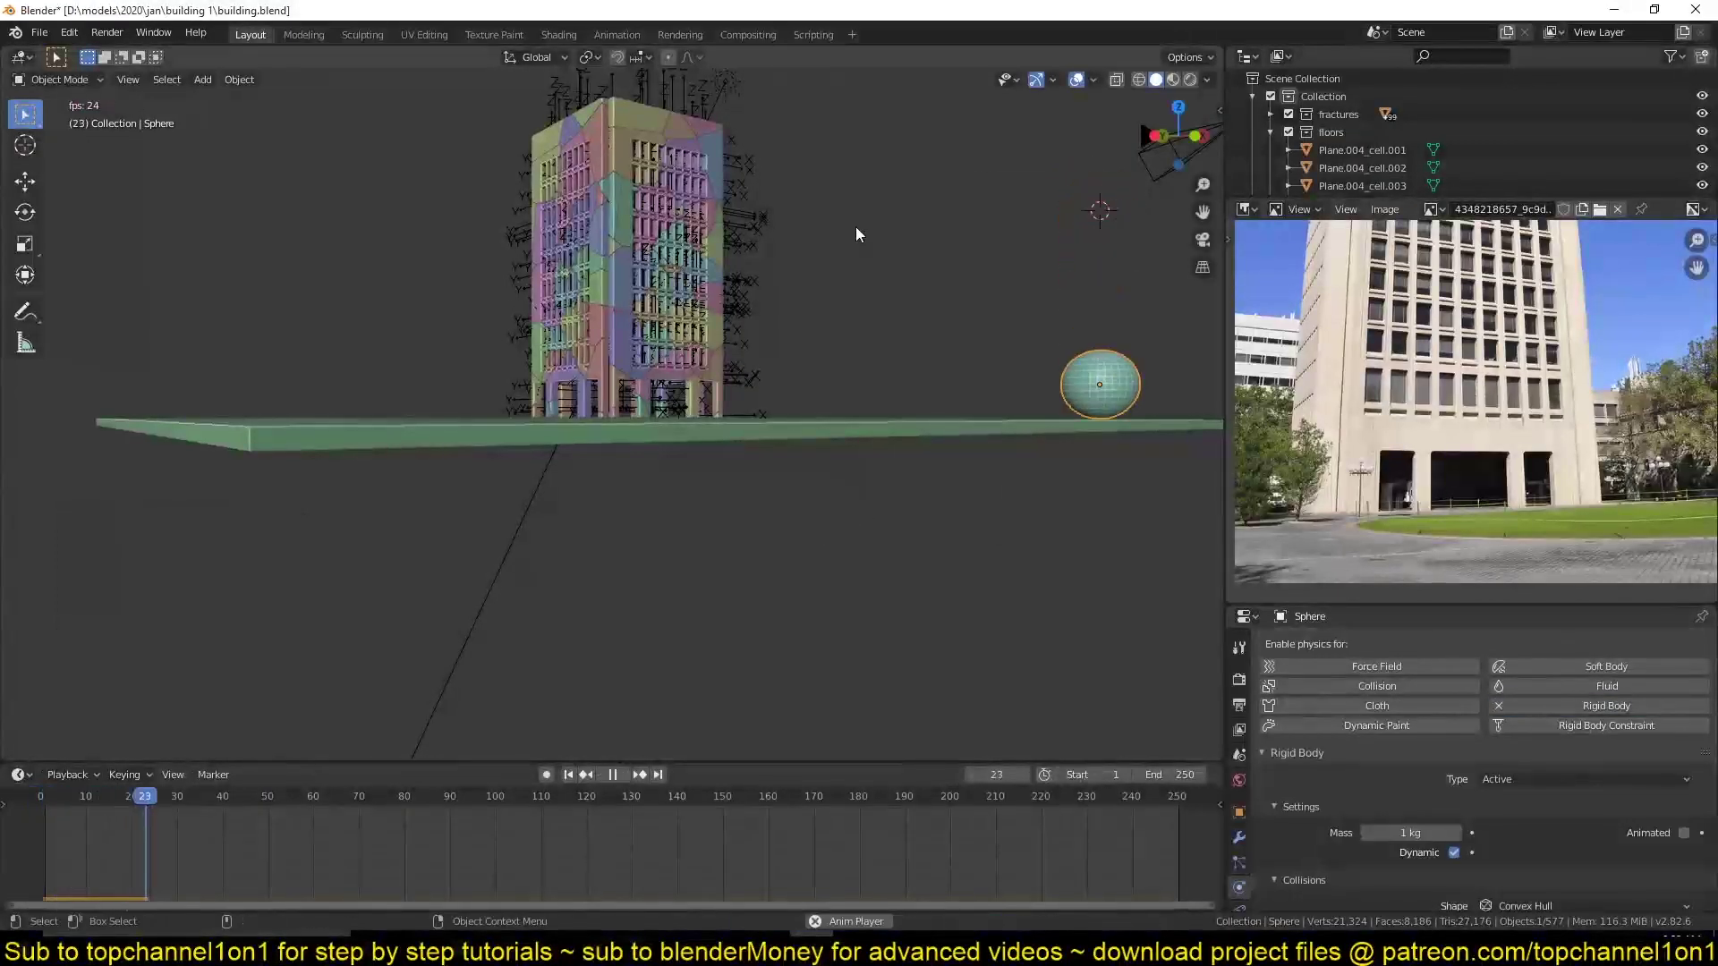
{"action": "left_click", "coordinate": [1527, 820]}
{"action": "middle_click_drag", "start_coordinate": [850, 427], "coordinate": [726, 546]}
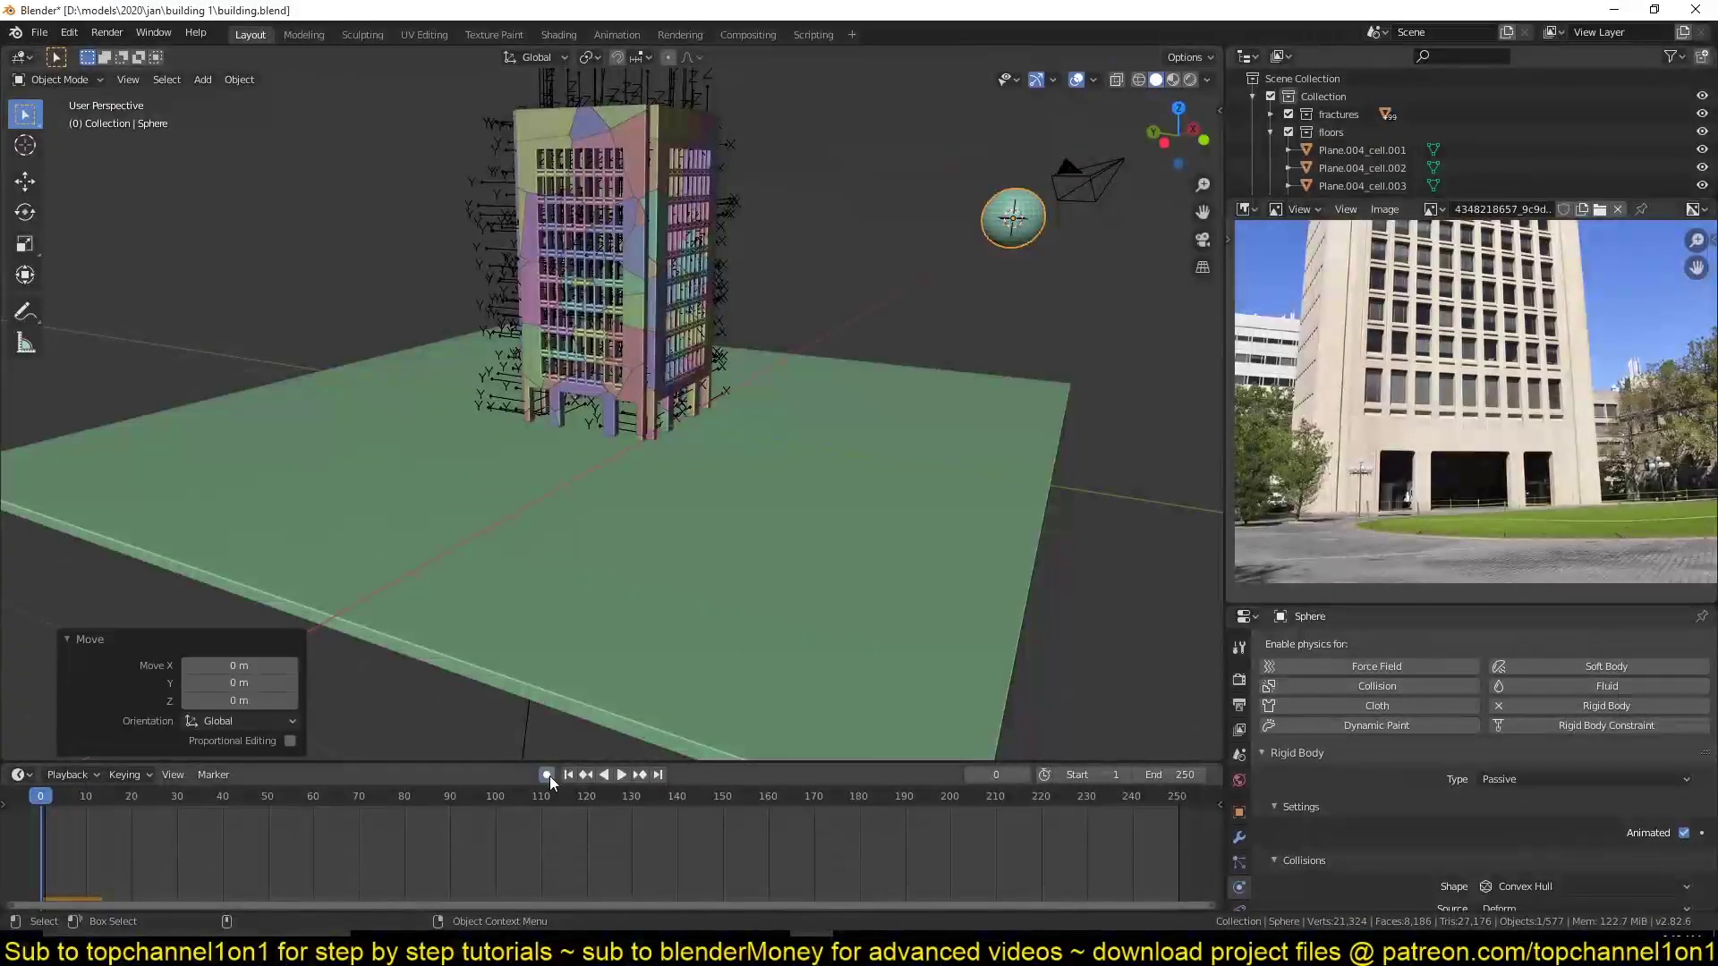
With auto-keying on, keyframe the sphere moved down and across toward the building.
{"action": "key", "text": "KP_7"}
{"action": "key", "text": "KP_1"}
{"action": "key", "text": "g"}
{"action": "left_click", "coordinate": [465, 285]}
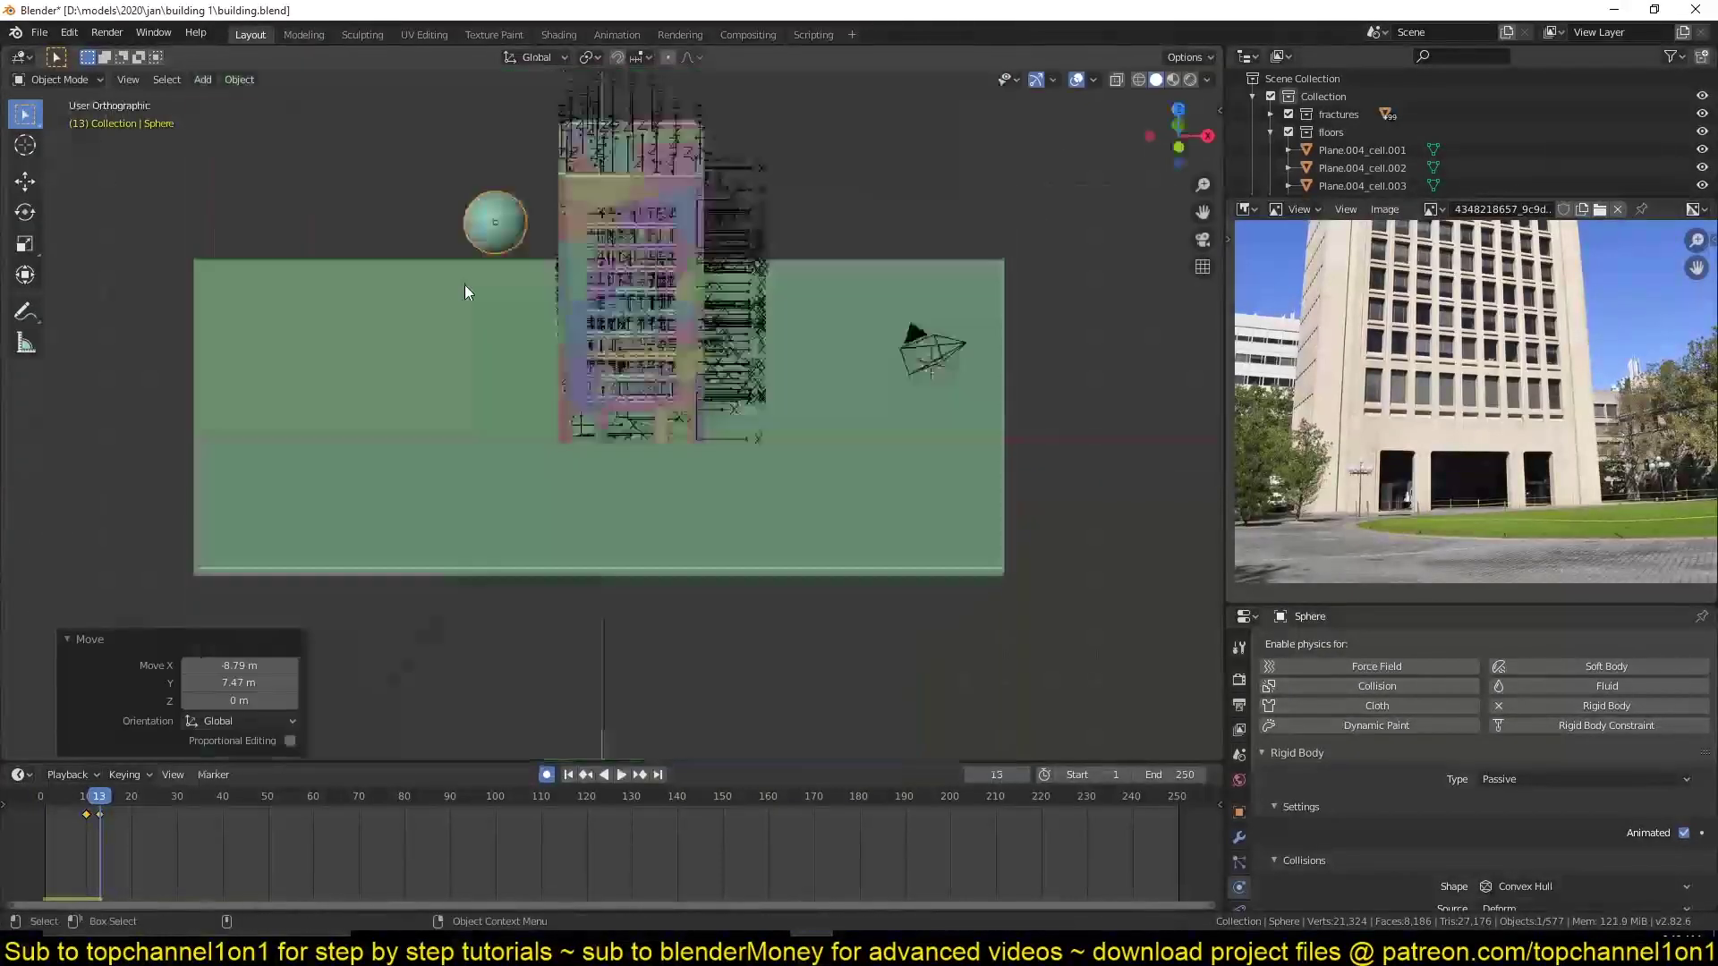
{"action": "key", "text": "i"}
{"action": "middle_click_drag", "start_coordinate": [537, 447], "coordinate": [675, 548]}
Slide the sphere's first keyframe to frame 1 and replay the impact.
{"action": "key", "text": "shift+Left"}
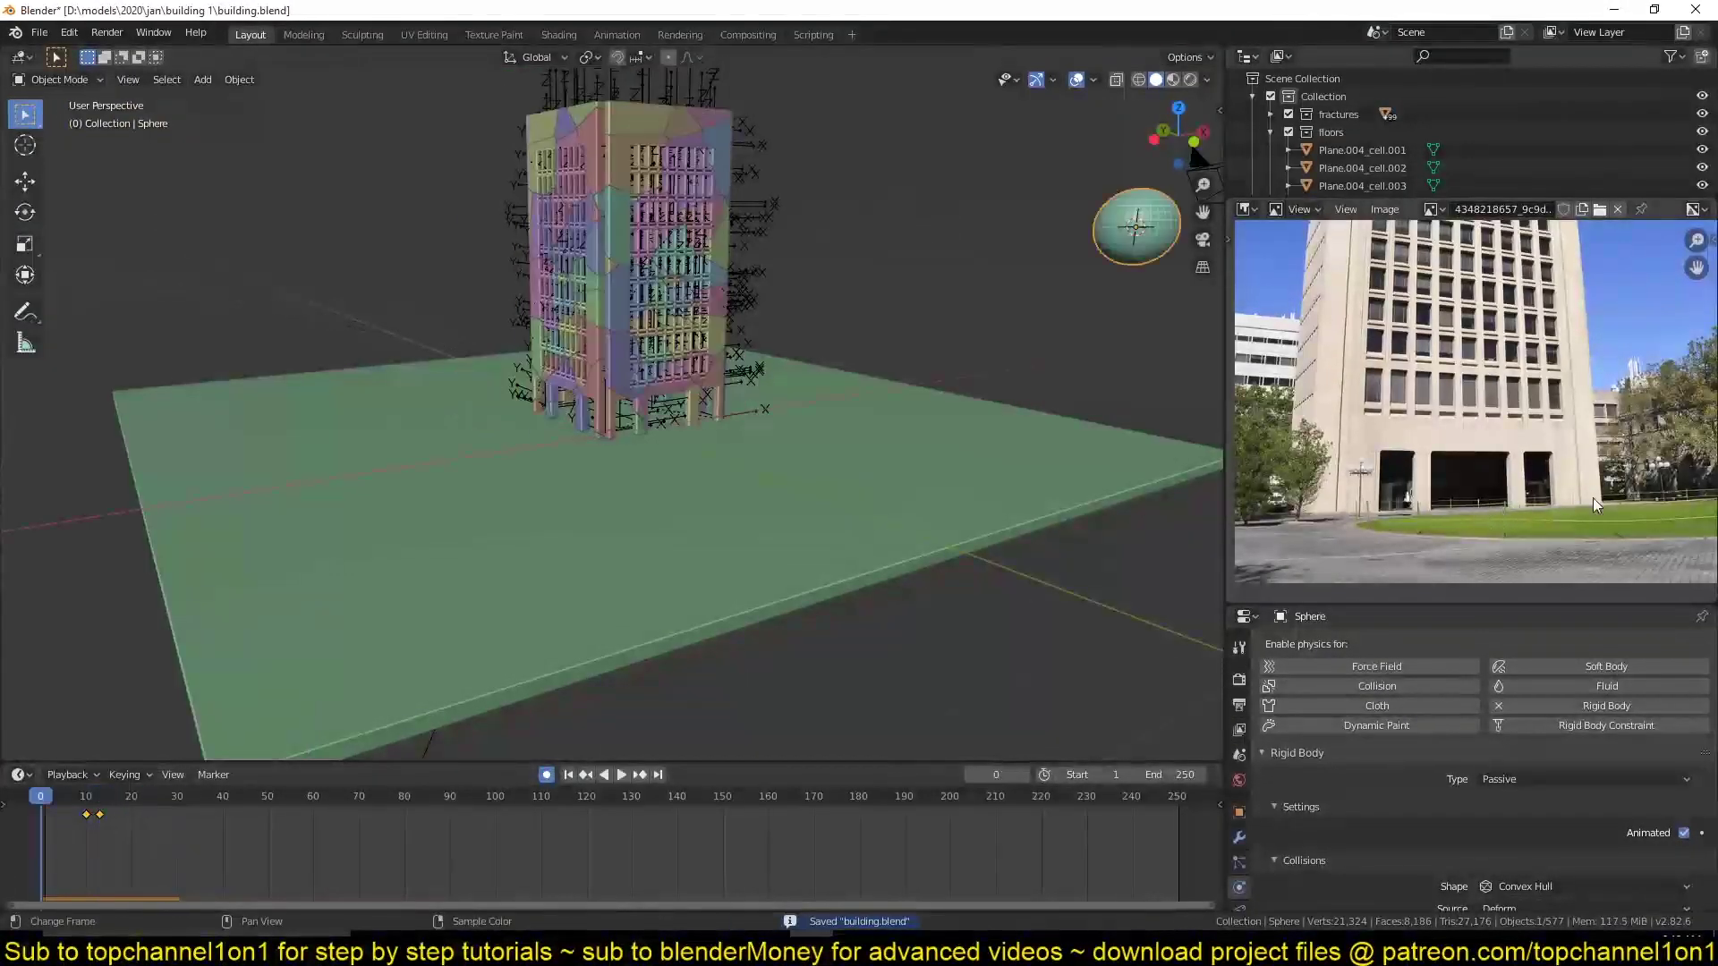
{"action": "key", "text": "space"}
{"action": "middle_click_drag", "start_coordinate": [859, 430], "coordinate": [970, 438]}
{"action": "key", "text": "shift+Left"}
{"action": "left_click_drag", "start_coordinate": [86, 814], "coordinate": [45, 814]}
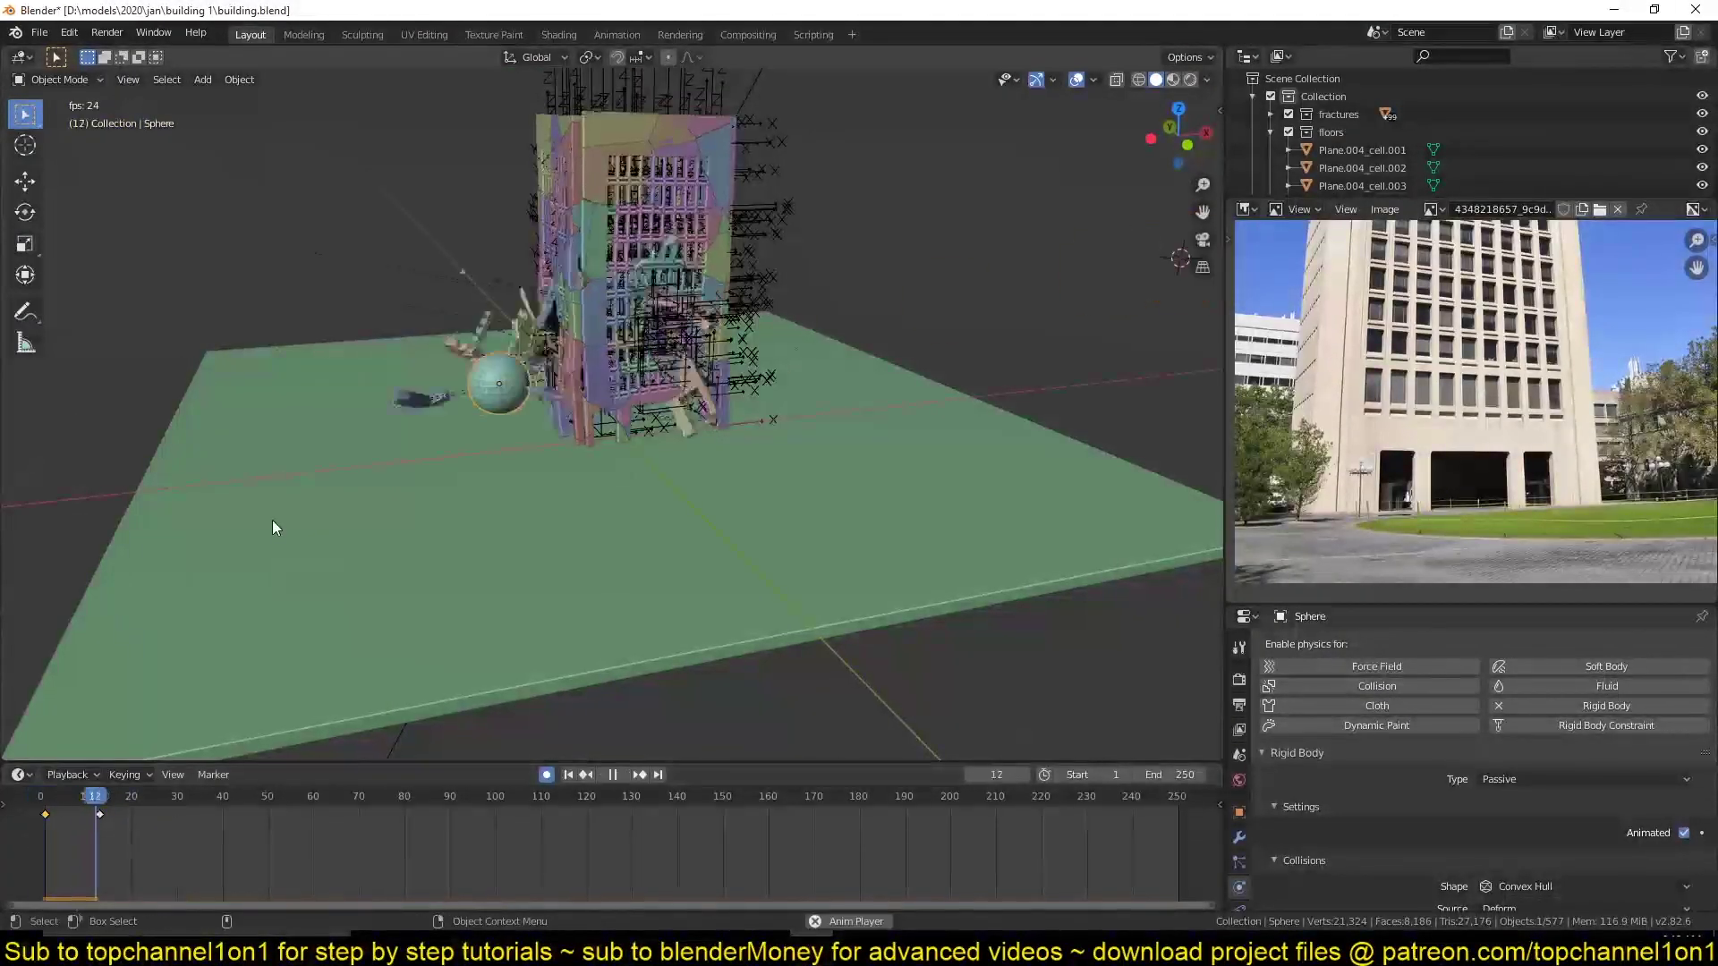
{"action": "middle_click_drag", "start_coordinate": [272, 519], "coordinate": [584, 512]}
{"action": "key", "text": "Escape"}
Select all building fragments by type and replay the simulation from several angles.
{"action": "left_click", "coordinate": [642, 121]}
{"action": "key", "text": "shift+g"}
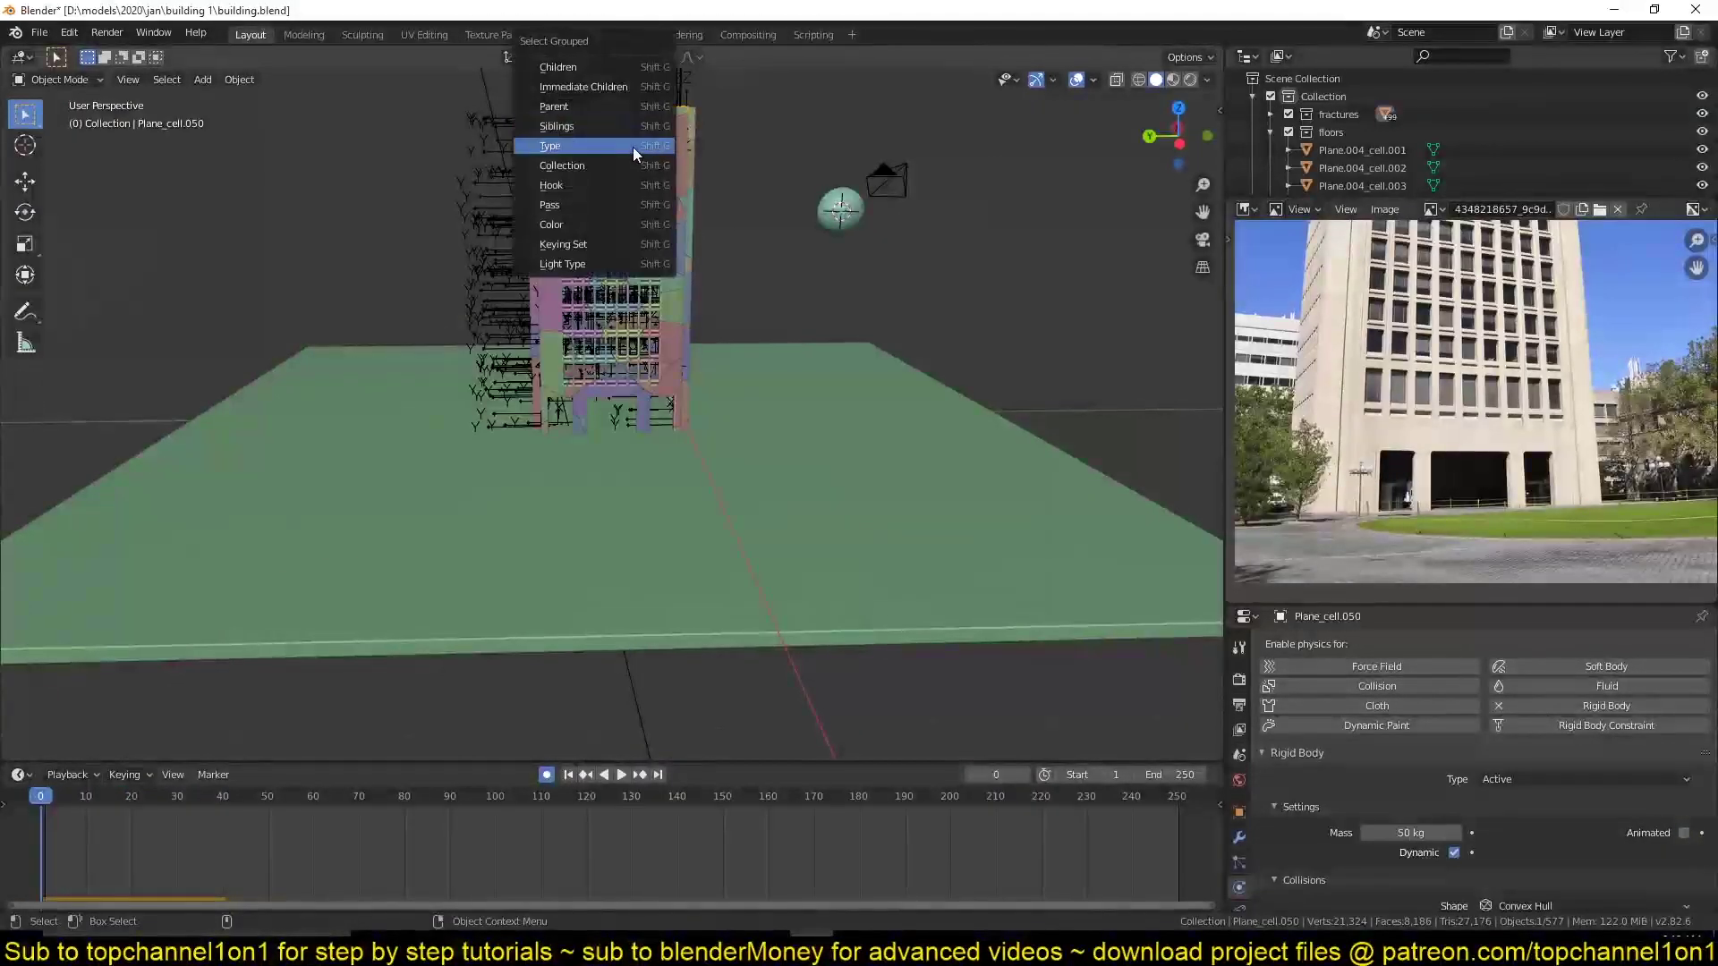
{"action": "left_click", "coordinate": [632, 147]}
{"action": "key", "text": "space"}
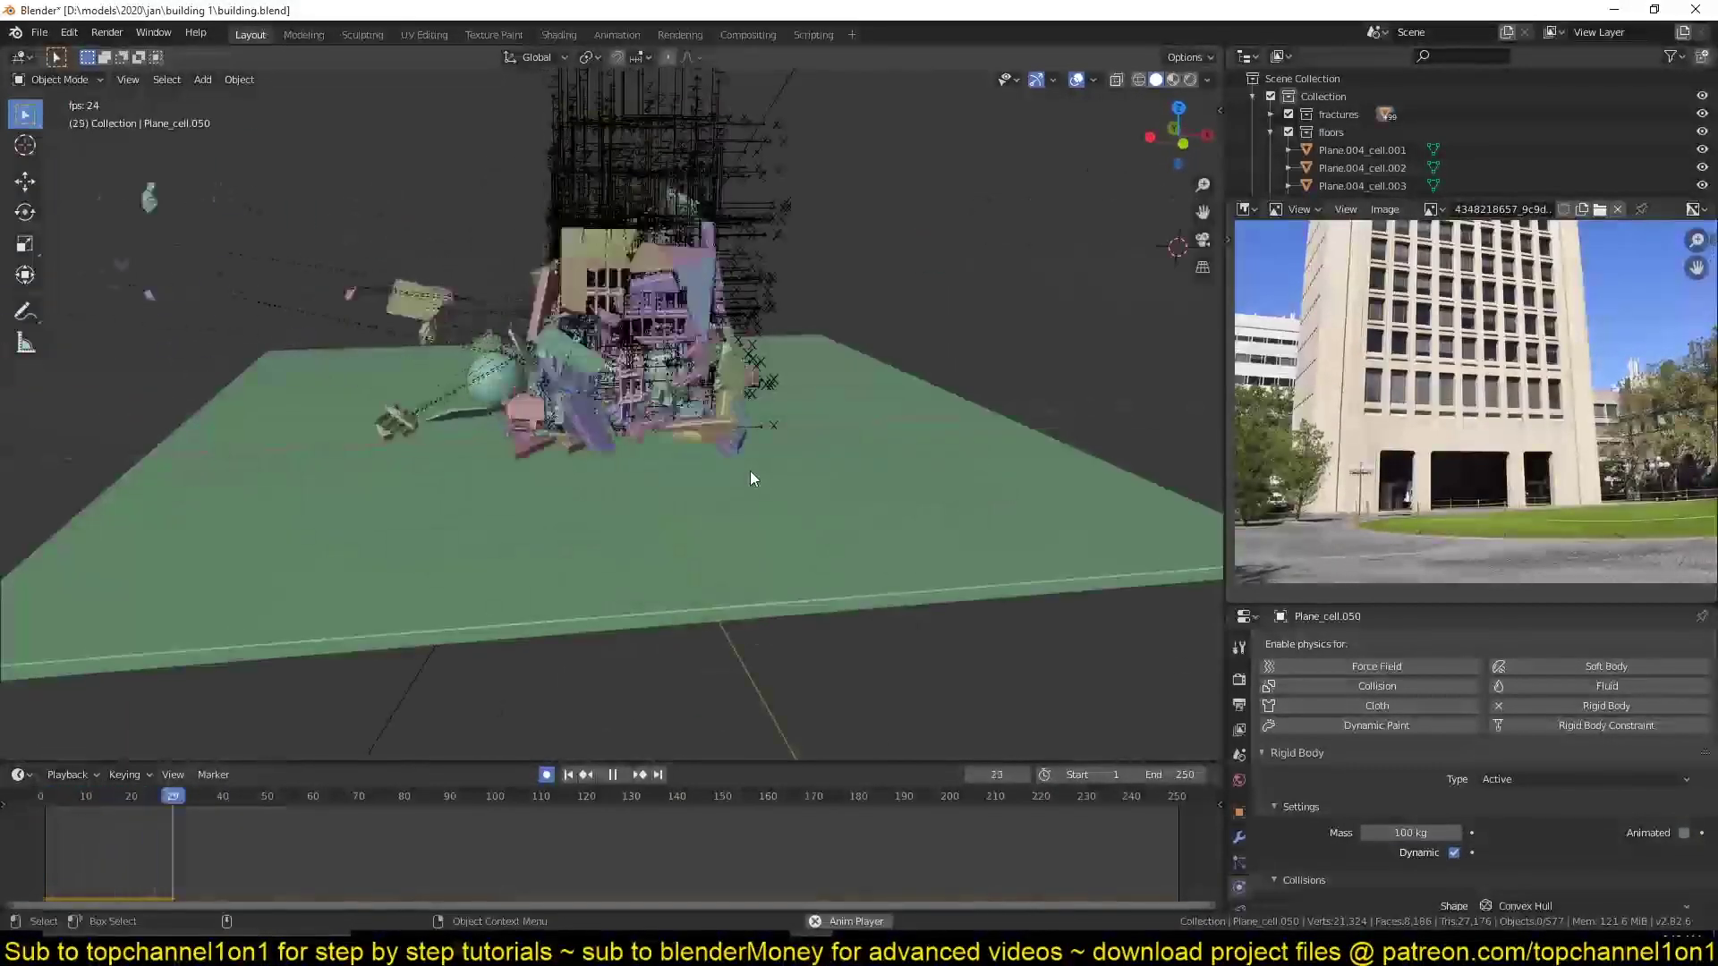
{"action": "key", "text": "Escape"}
{"action": "mouse_move", "coordinate": [823, 293]}
{"action": "middle_mouse_down"}
{"action": "mouse_move", "coordinate": [848, 367]}
{"action": "mouse_move", "coordinate": [912, 391]}
{"action": "middle_mouse_up"}
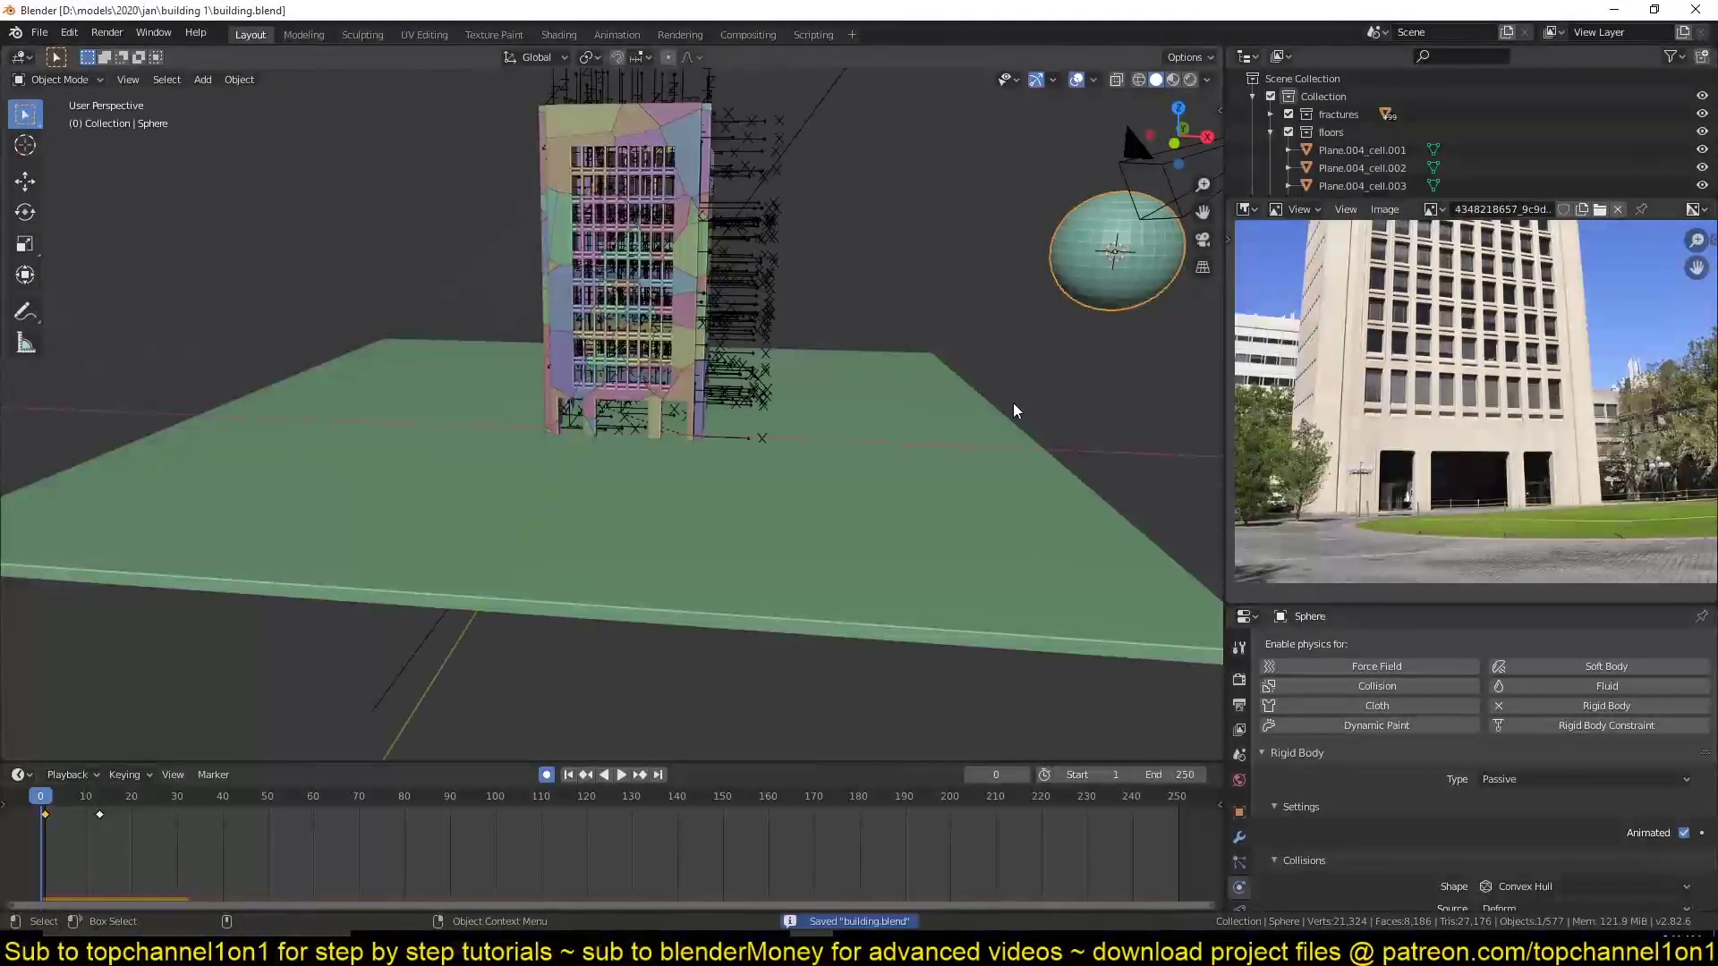
{"action": "key", "text": "space"}
{"action": "key", "text": "Escape"}
{"action": "key", "text": "space"}
{"action": "middle_click_drag", "start_coordinate": [550, 443], "coordinate": [699, 446]}
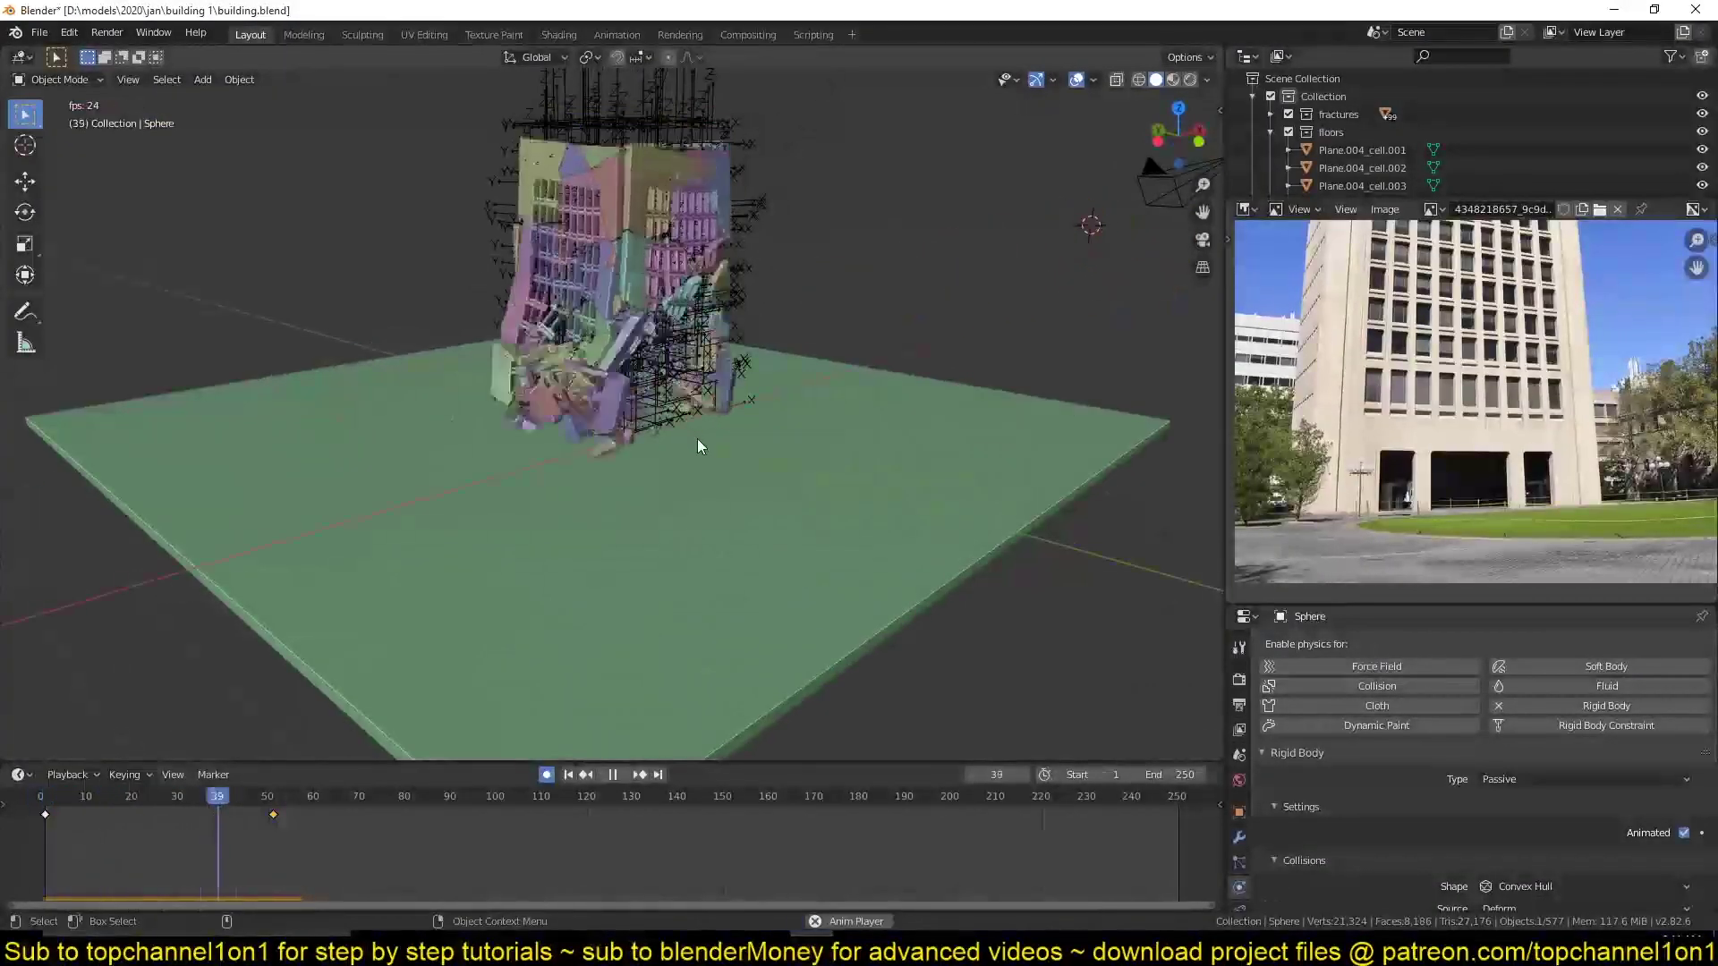
{"action": "key", "text": "Escape"}
Select a constraint object and group-select the other constraints.
{"action": "key", "text": "shift+g"}
{"action": "left_click", "coordinate": [787, 238]}
{"action": "middle_click_drag", "start_coordinate": [787, 238], "coordinate": [186, 317]}
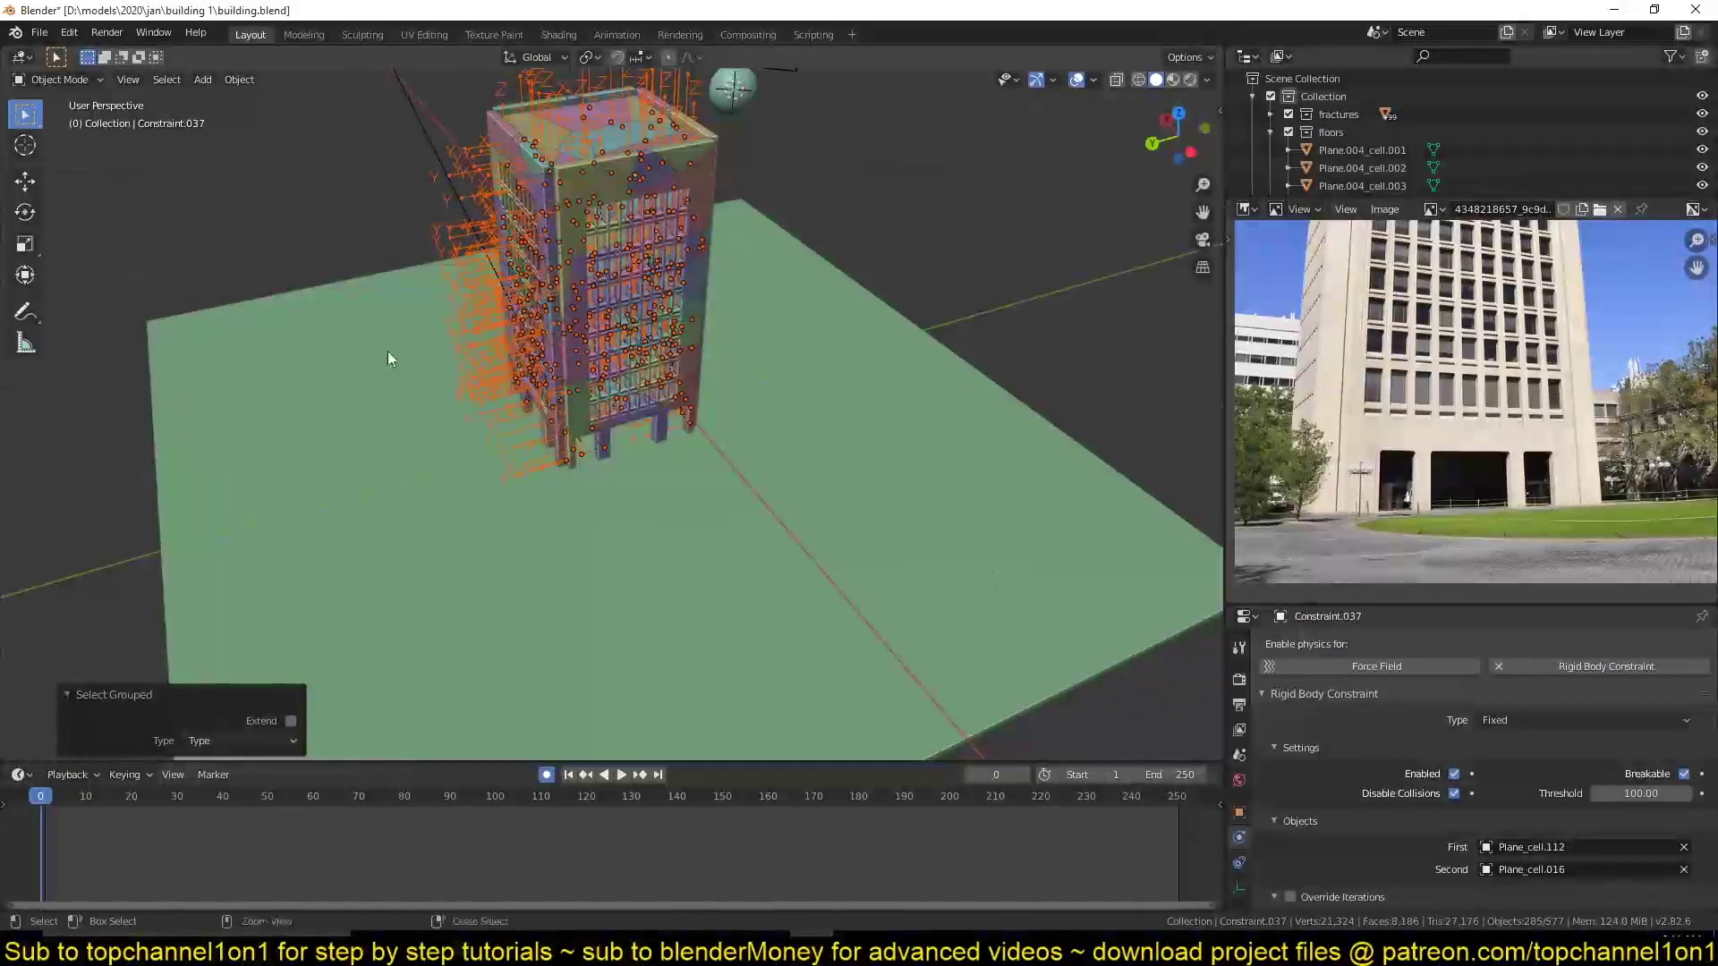
Try different constraint break thresholds, replaying the simulation after each change.
{"action": "middle_click_drag", "start_coordinate": [680, 494], "coordinate": [495, 423]}
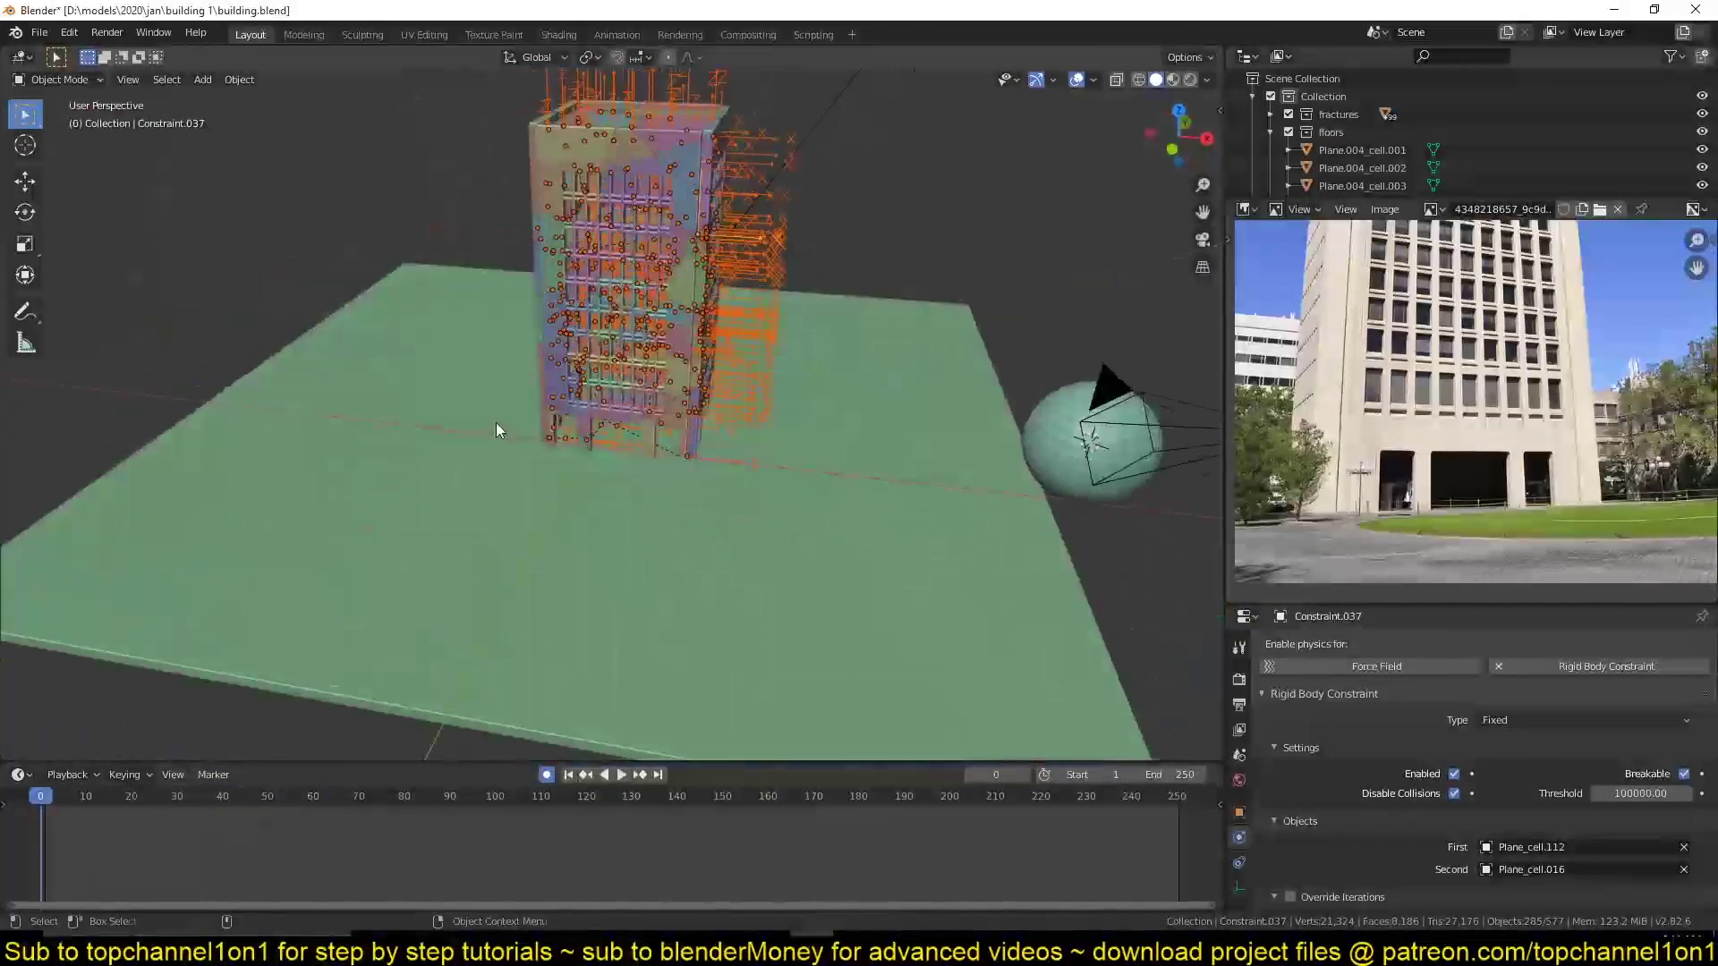
{"action": "key", "text": "space"}
{"action": "key", "text": "Escape"}
{"action": "double_click", "coordinate": [1636, 793]}
{"action": "key", "text": "space"}
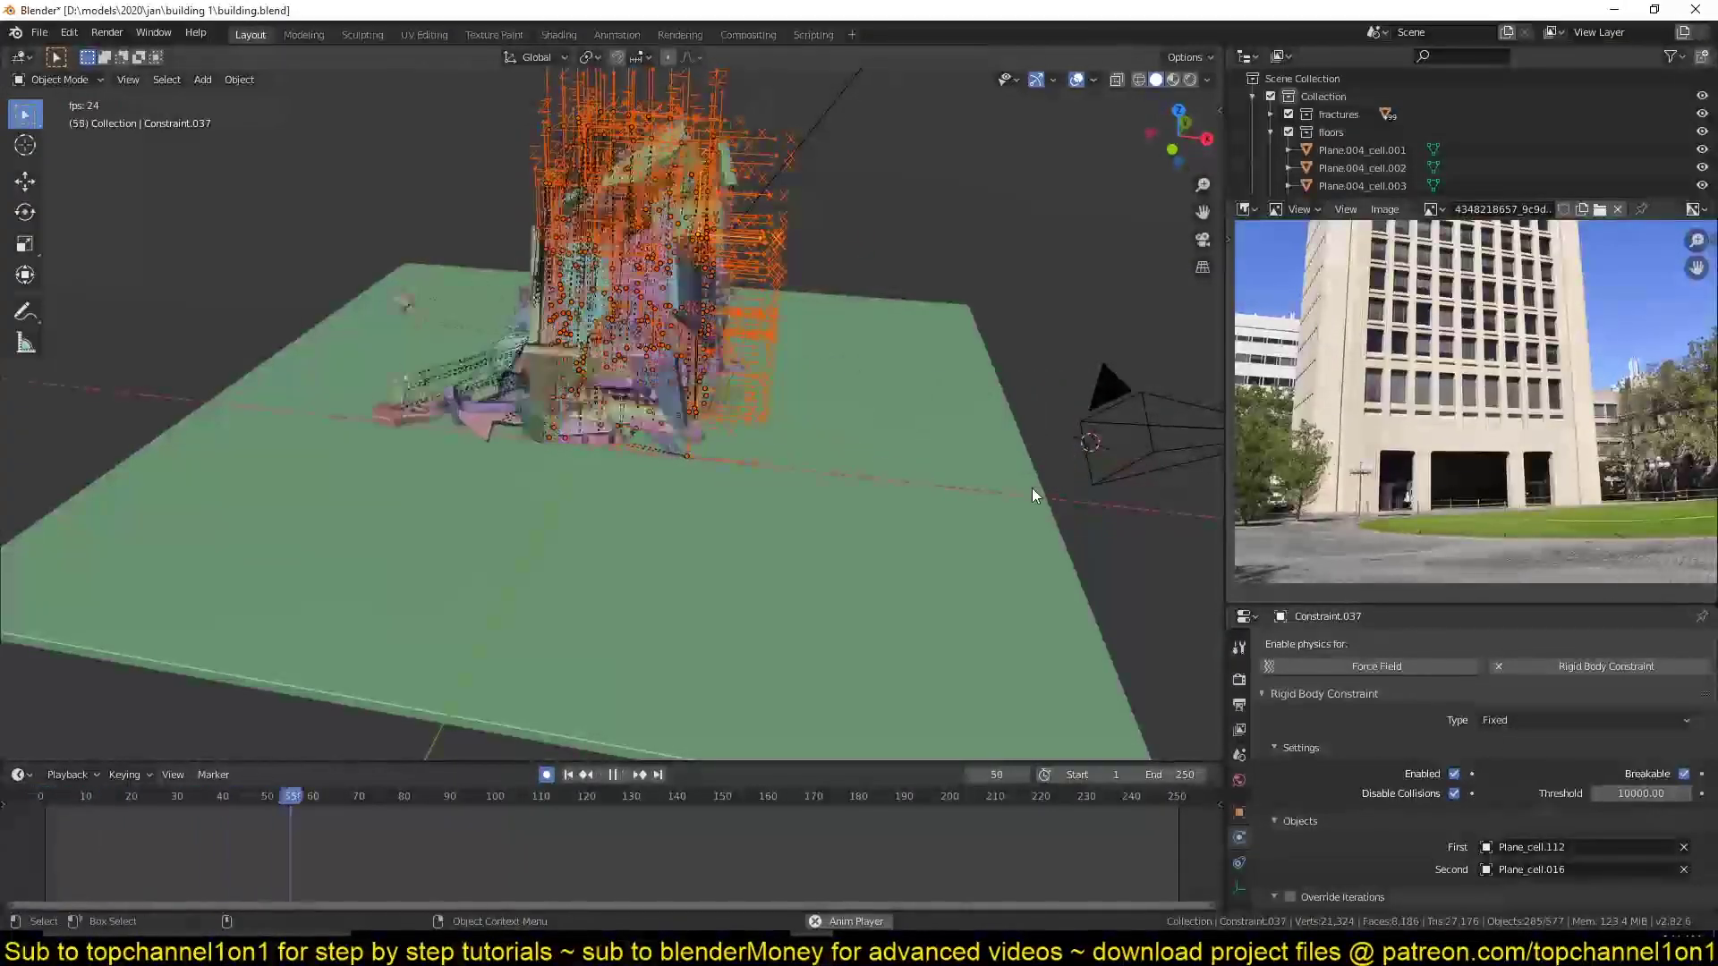
{"action": "key", "text": "Escape"}
{"action": "double_click", "coordinate": [1640, 794]}
{"action": "key", "text": "space"}
{"action": "key", "text": "Escape"}
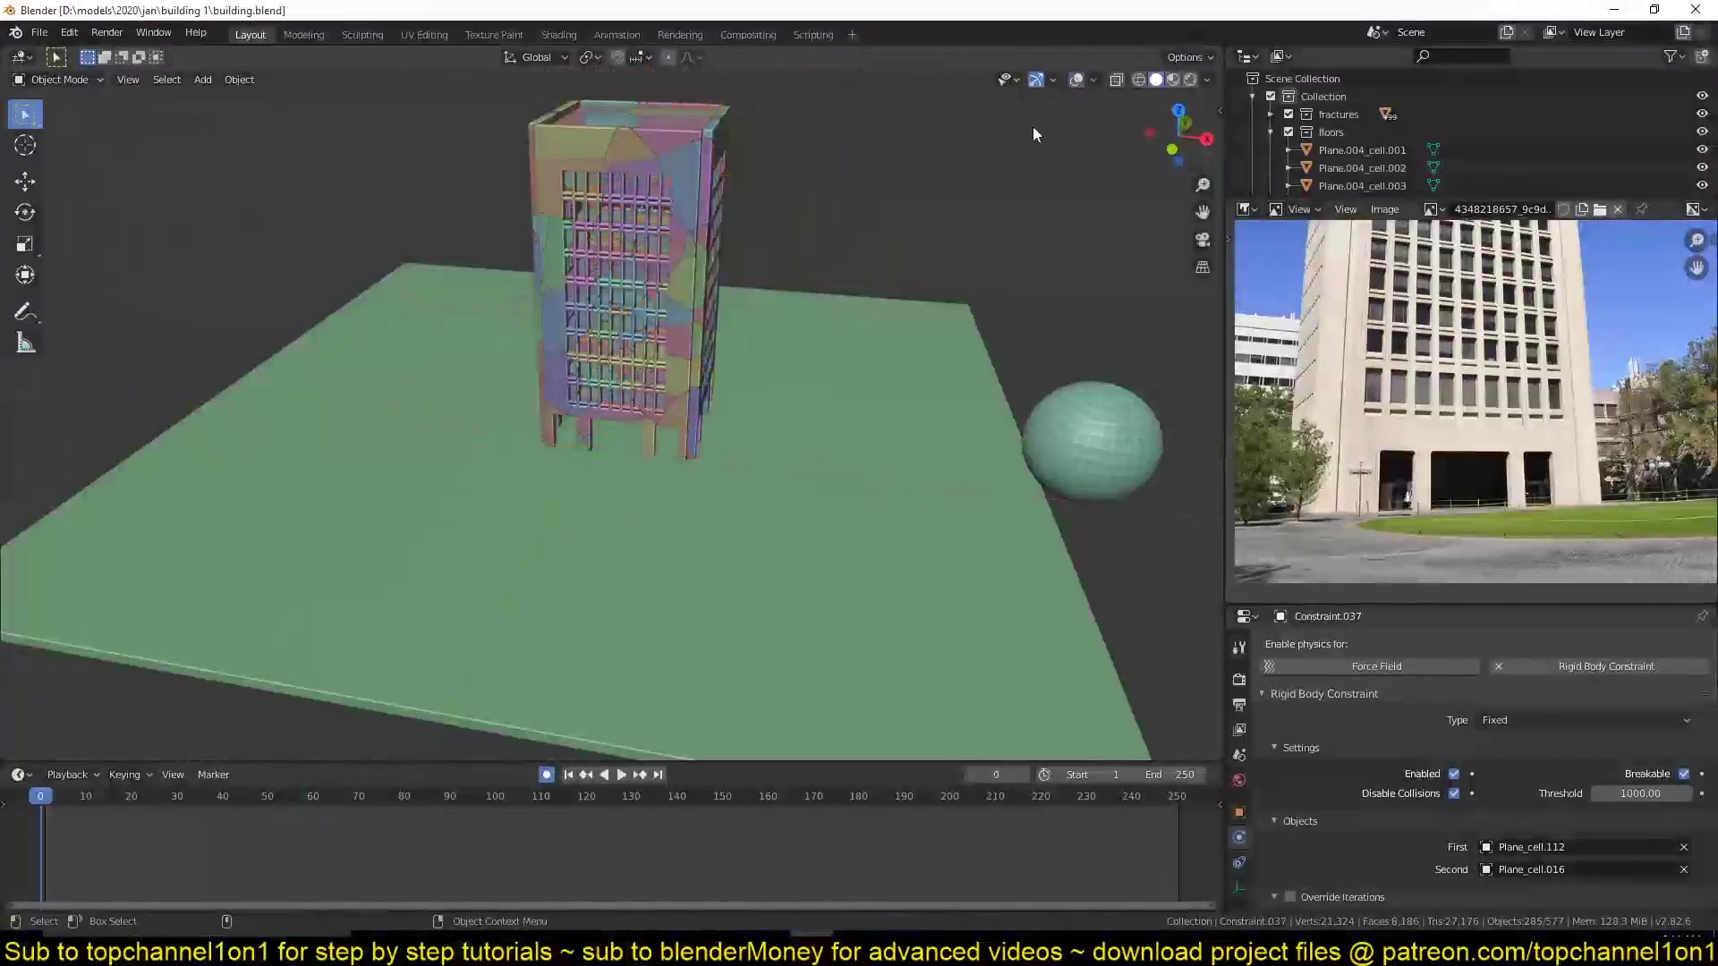
{"action": "key", "text": "space"}
{"action": "mouse_move", "coordinate": [1032, 126]}
{"action": "middle_mouse_down"}
{"action": "mouse_move", "coordinate": [894, 203]}
{"action": "mouse_move", "coordinate": [894, 222]}
{"action": "middle_mouse_up"}
{"action": "key", "text": "Escape"}
Try a break threshold of 500 on the selected constraints and save.
{"action": "double_click", "coordinate": [1640, 794]}
{"action": "type", "text": "500"}
{"action": "key", "text": "Return"}
{"action": "key", "text": "space"}
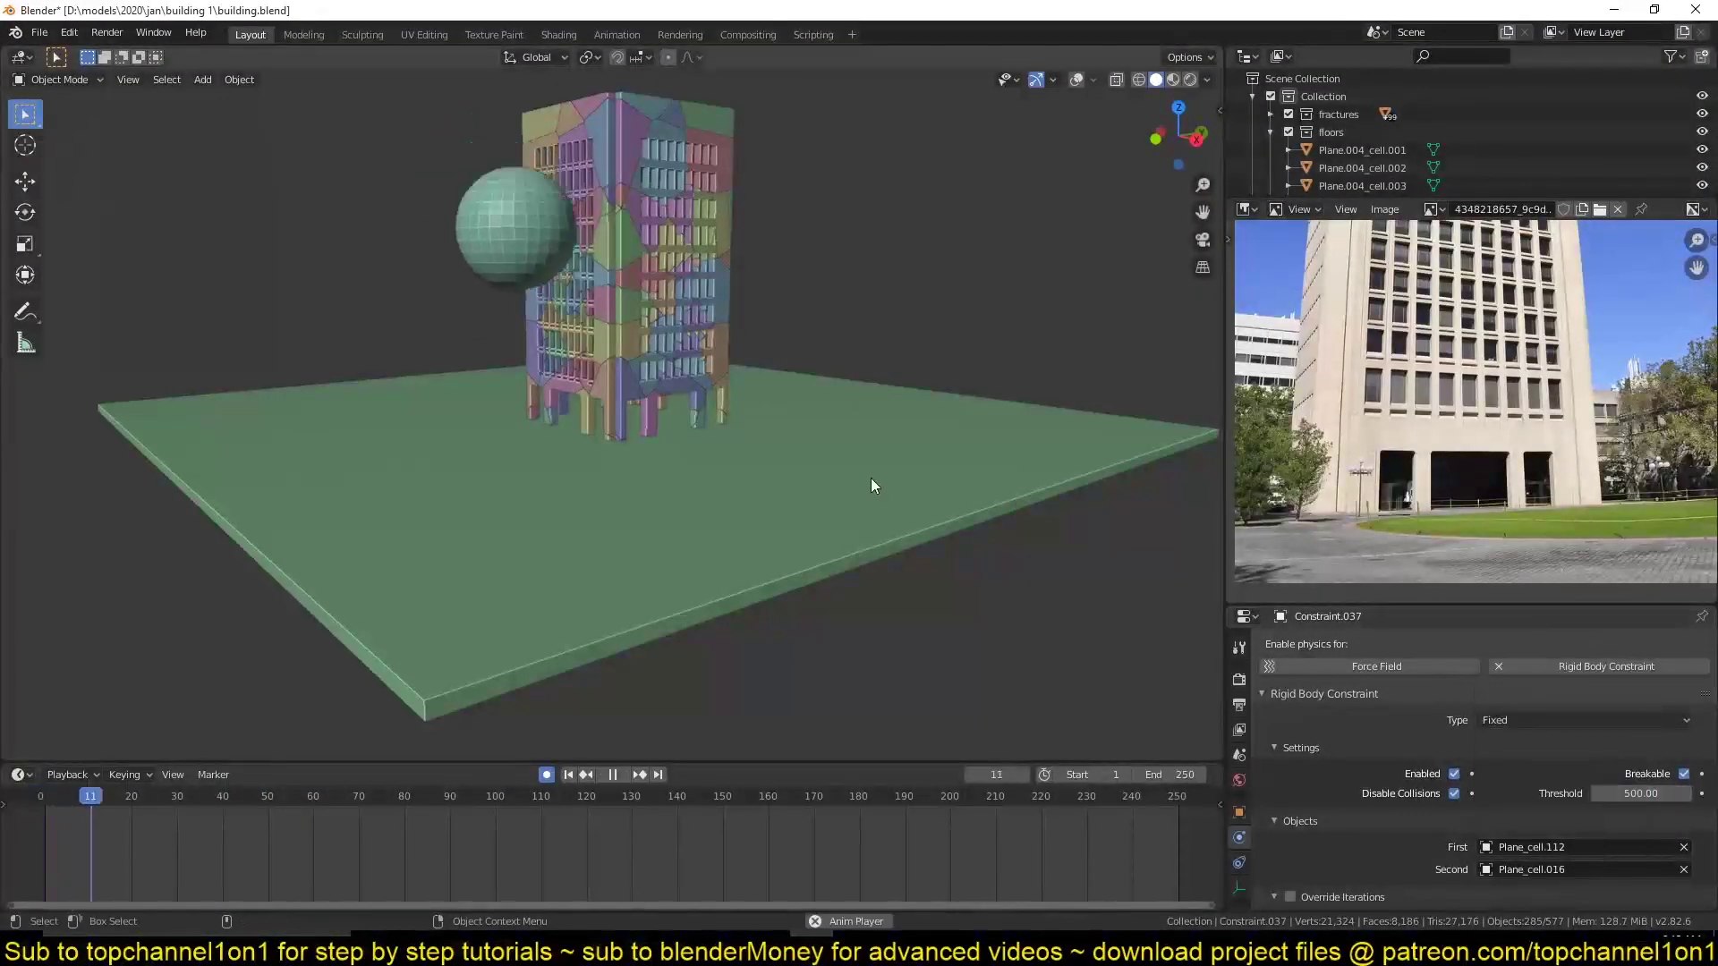
{"action": "key", "text": "Escape"}
{"action": "type", "text": "250"}
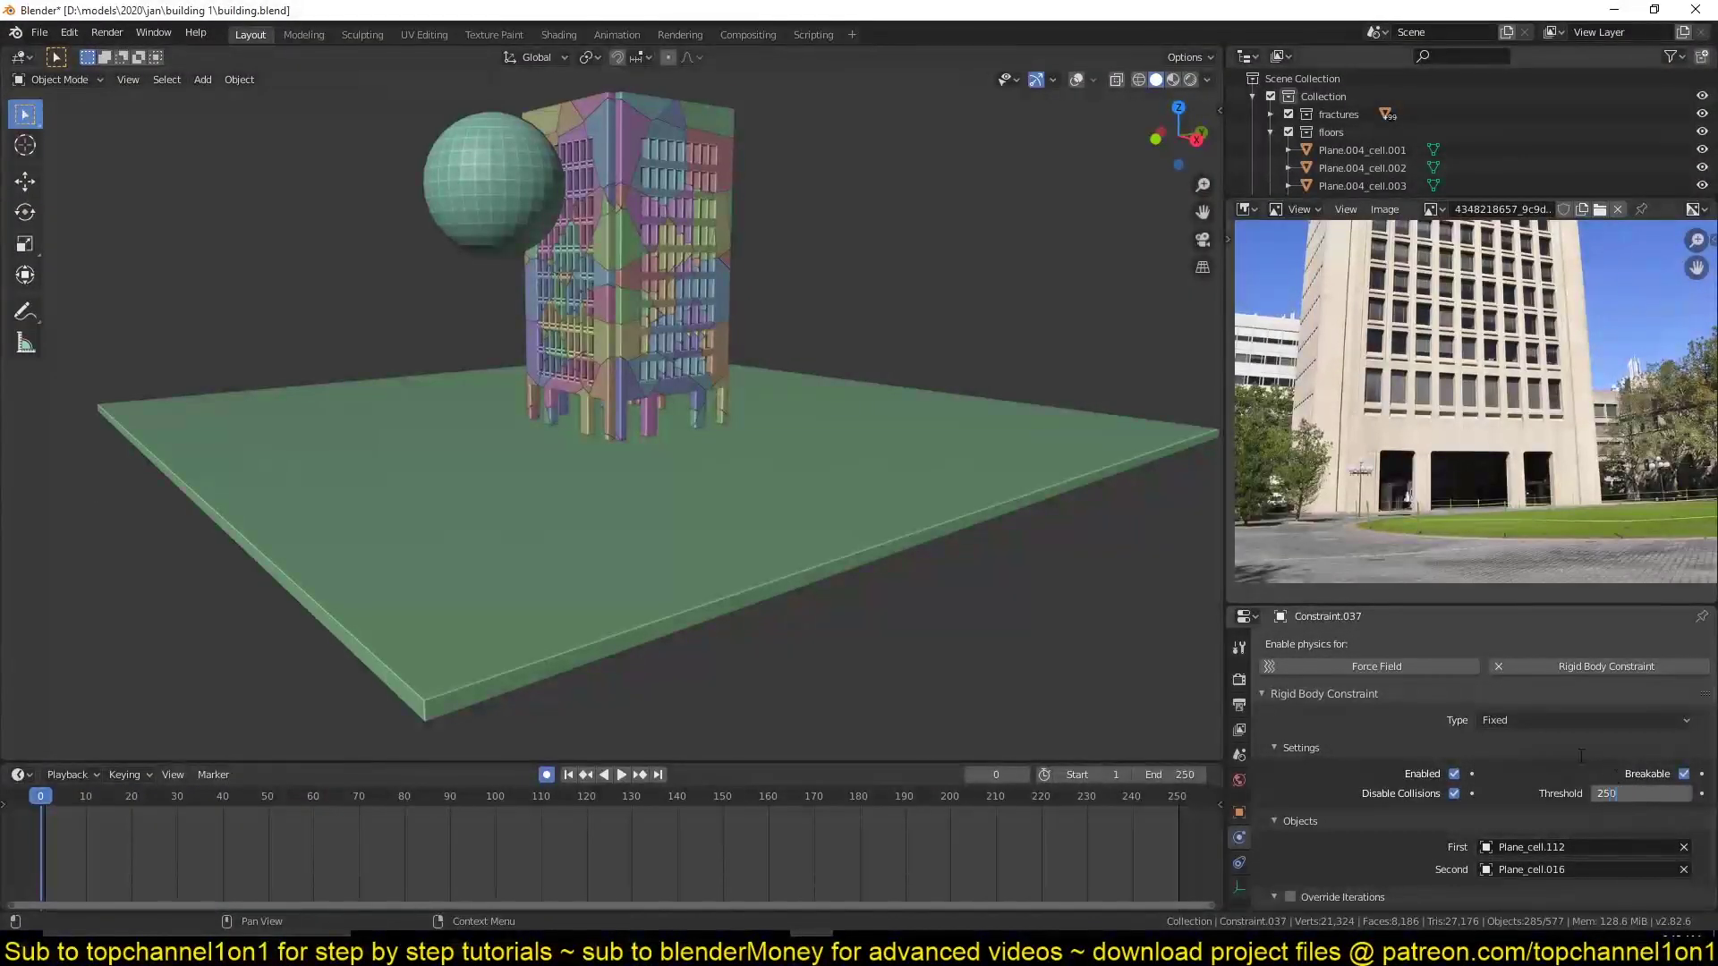
{"action": "key", "text": "Return"}
{"action": "key", "text": "ctrl+s"}
Replay the collapse, then set the break threshold to 450 and save building.blend.
{"action": "key", "text": "space"}
{"action": "middle_click_drag", "start_coordinate": [882, 485], "coordinate": [883, 419]}
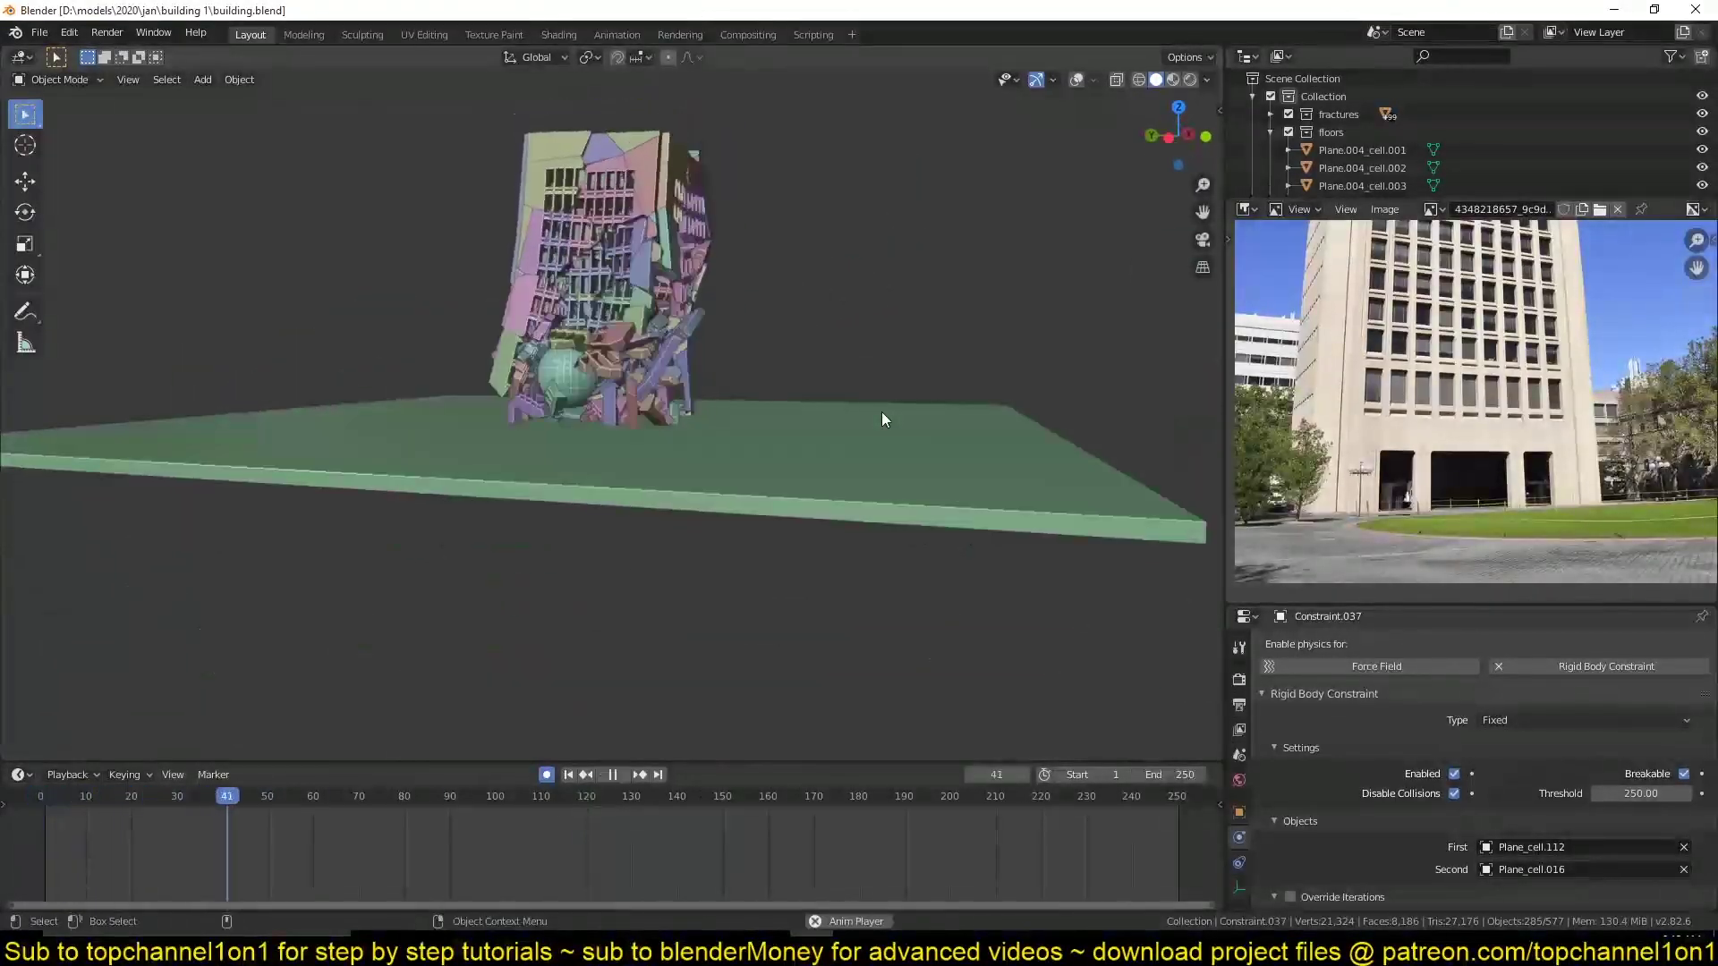
{"action": "key", "text": "Escape"}
{"action": "type", "text": "0"}
{"action": "key", "text": "Return"}
{"action": "key", "text": "ctrl+s"}
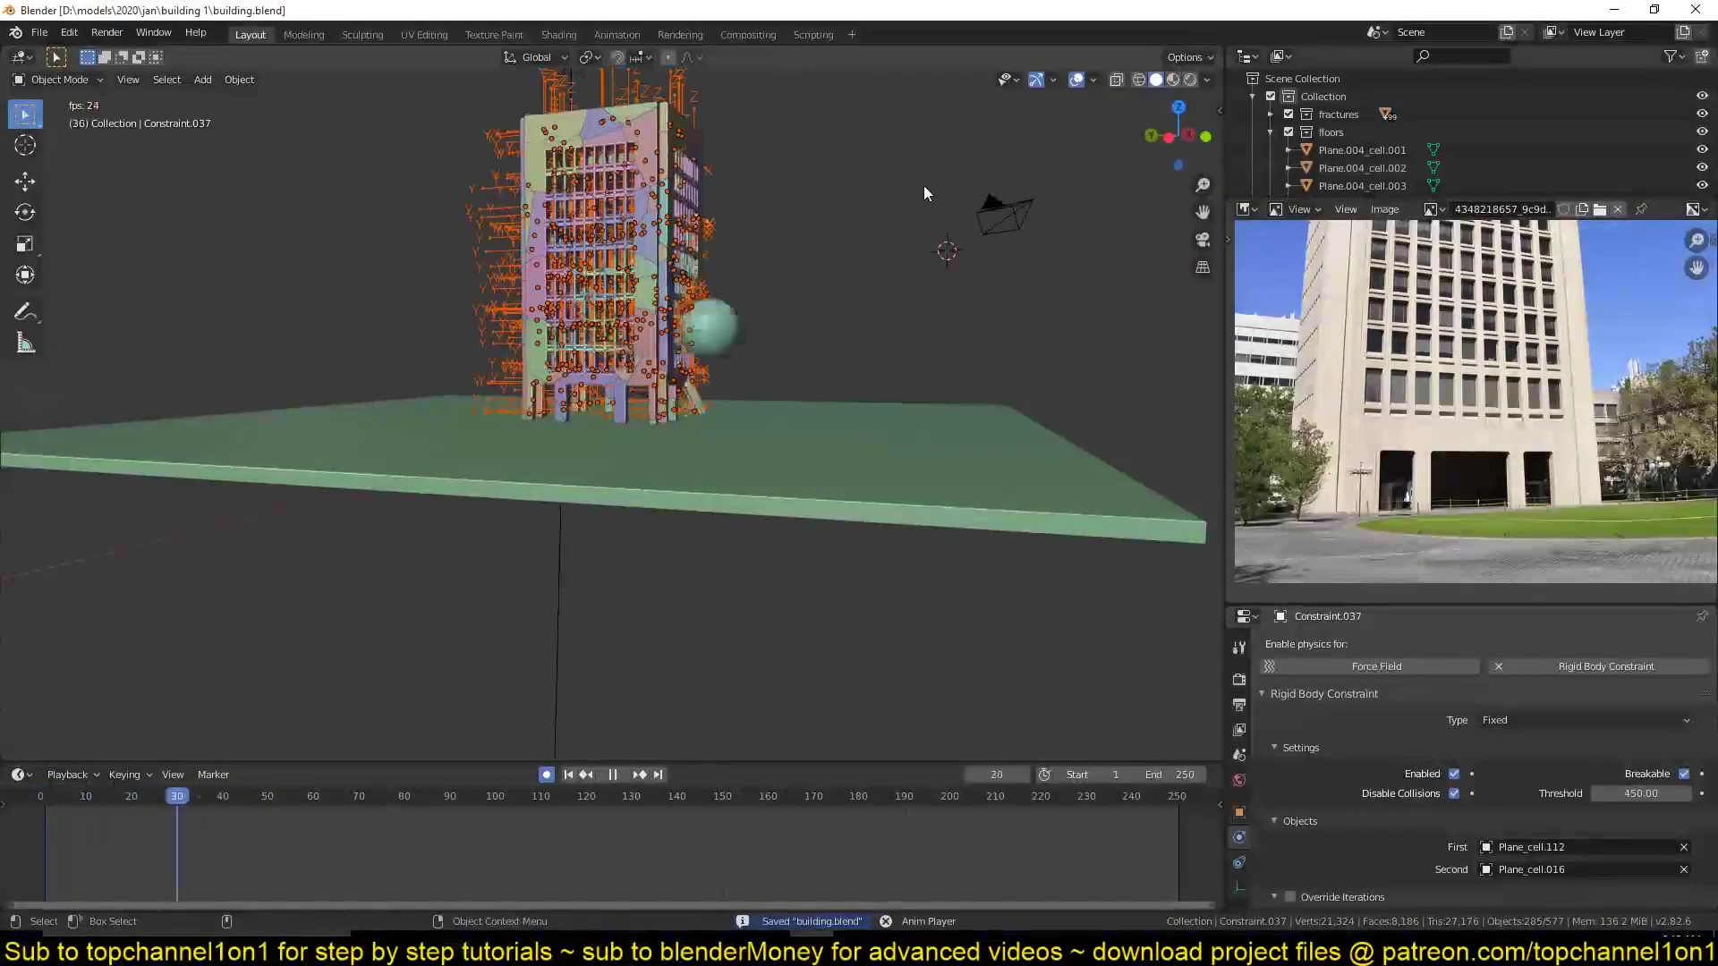
{"action": "key", "text": "Escape"}
Stop and rewind the simulation, then expand Rigid Body World in Scene properties.
{"action": "middle_click_drag", "start_coordinate": [924, 186], "coordinate": [981, 277]}
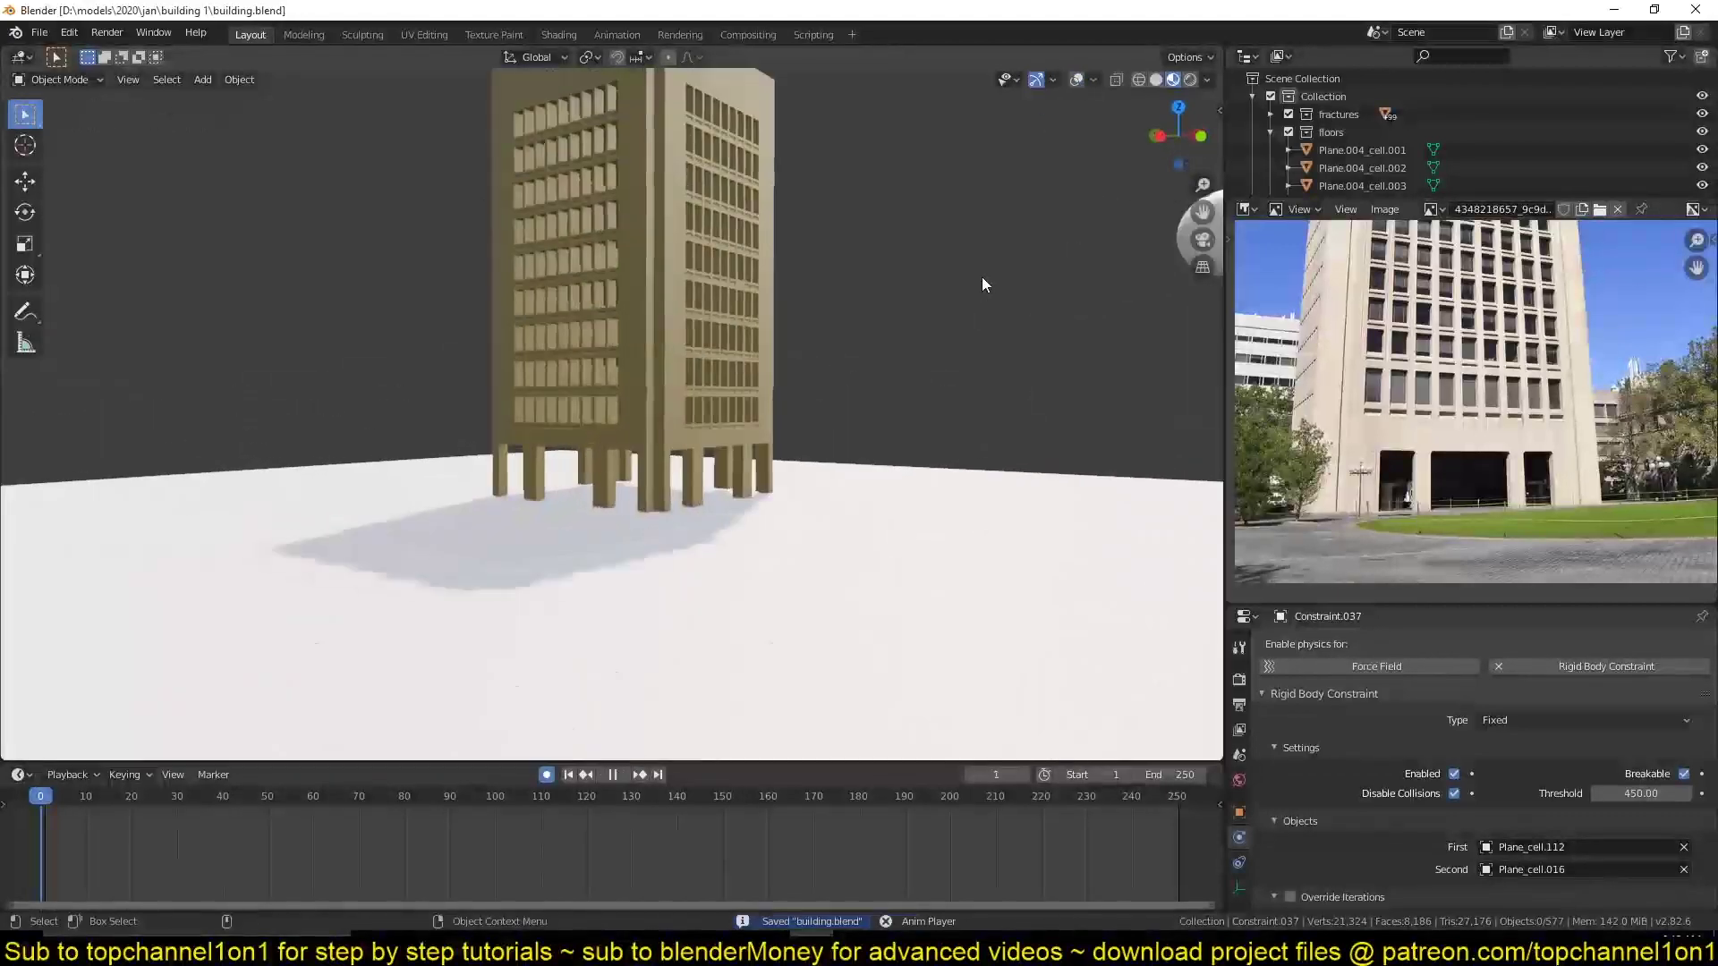
{"action": "key", "text": "Escape"}
{"action": "left_click", "coordinate": [1240, 754]}
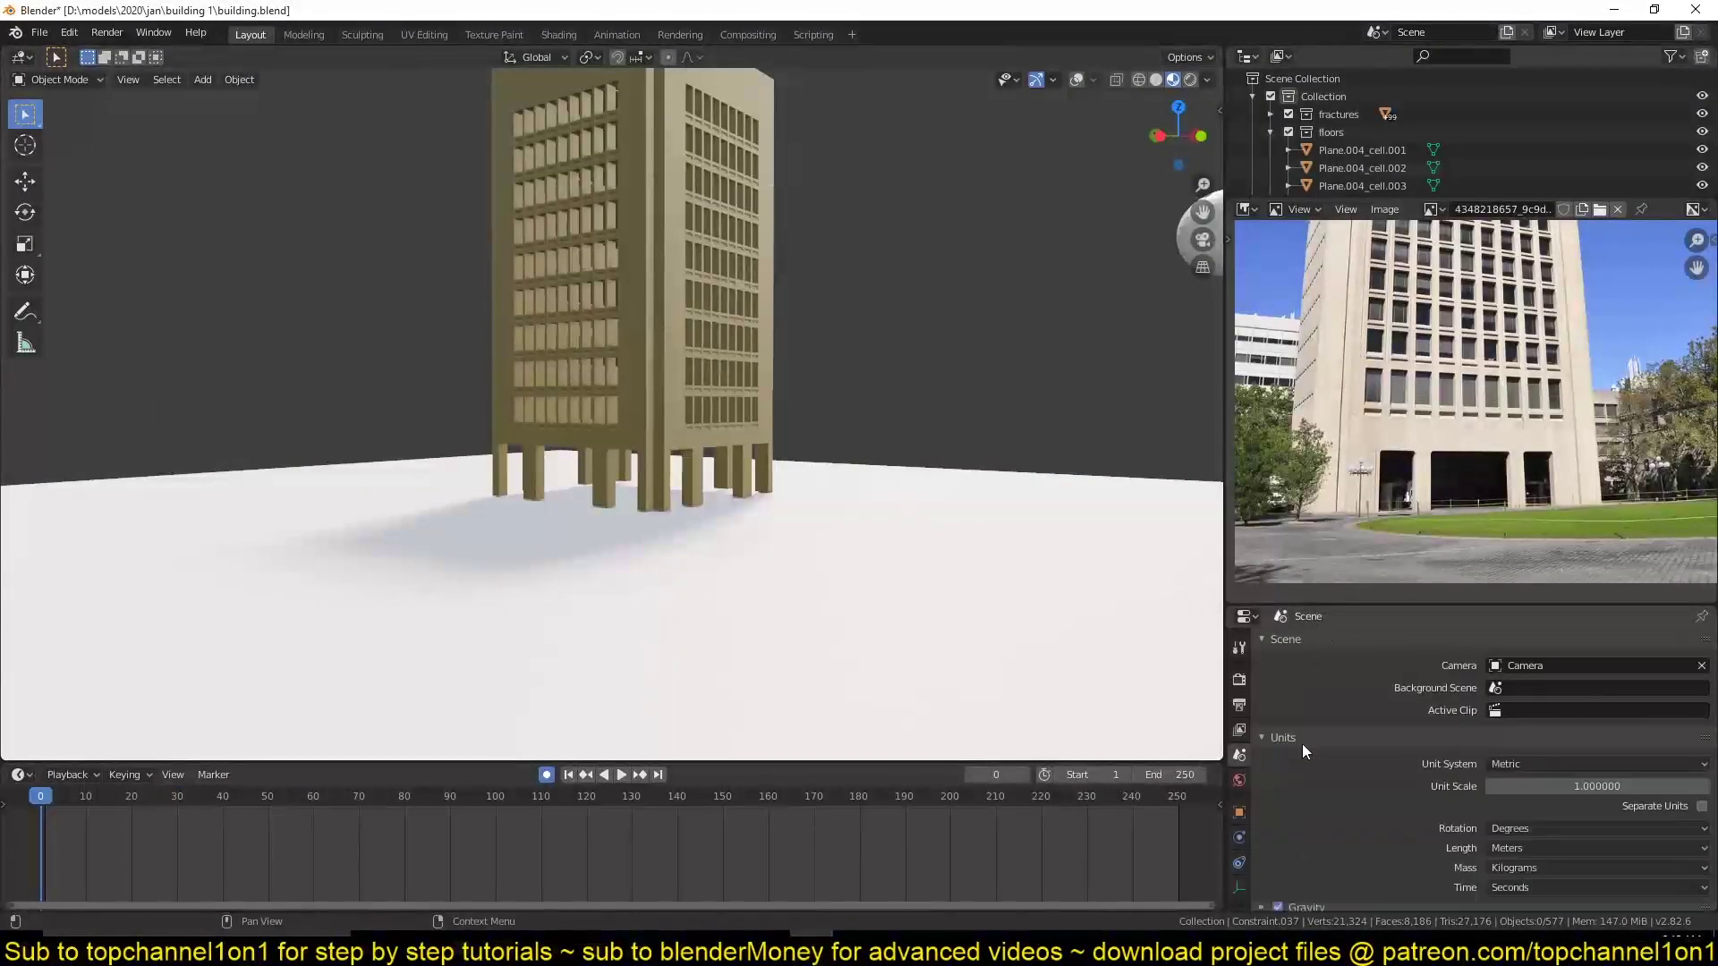
{"action": "left_click", "coordinate": [1302, 739]}
{"action": "left_click", "coordinate": [1340, 815]}
Set rigid body Solver Iterations to 40 and replay the collapse.
{"action": "scroll", "coordinate": [1340, 814], "scroll_direction": "down", "scroll_amount": 4}
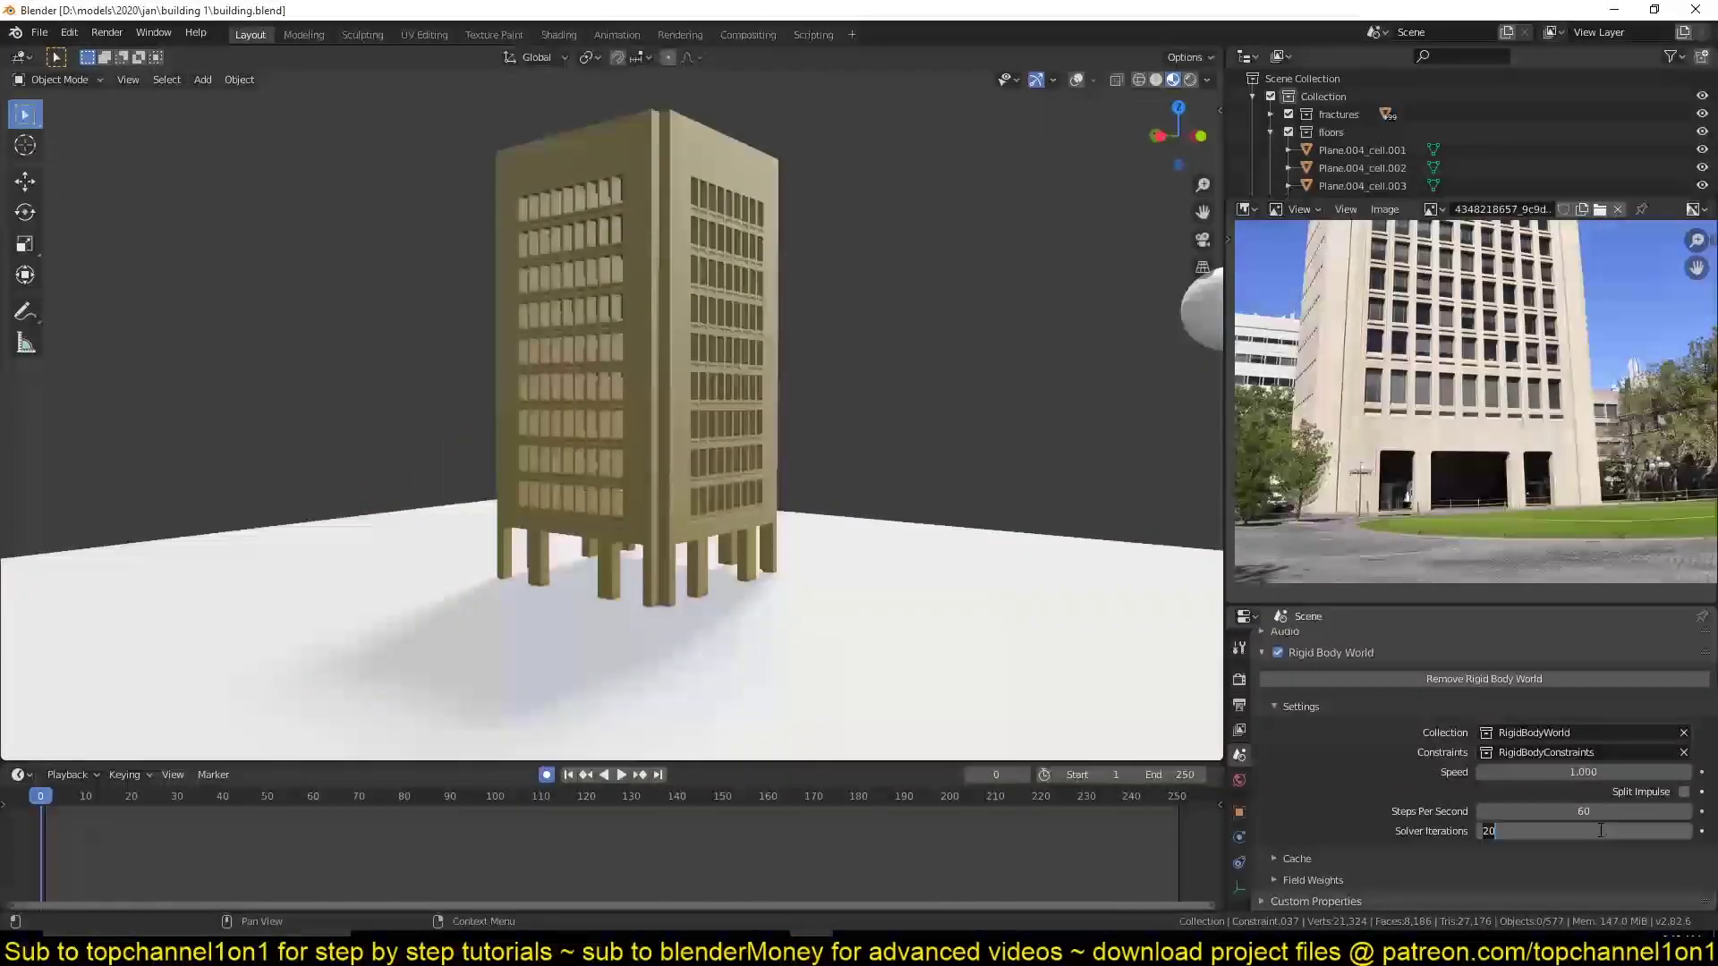
{"action": "type", "text": "40"}
{"action": "key", "text": "Return"}
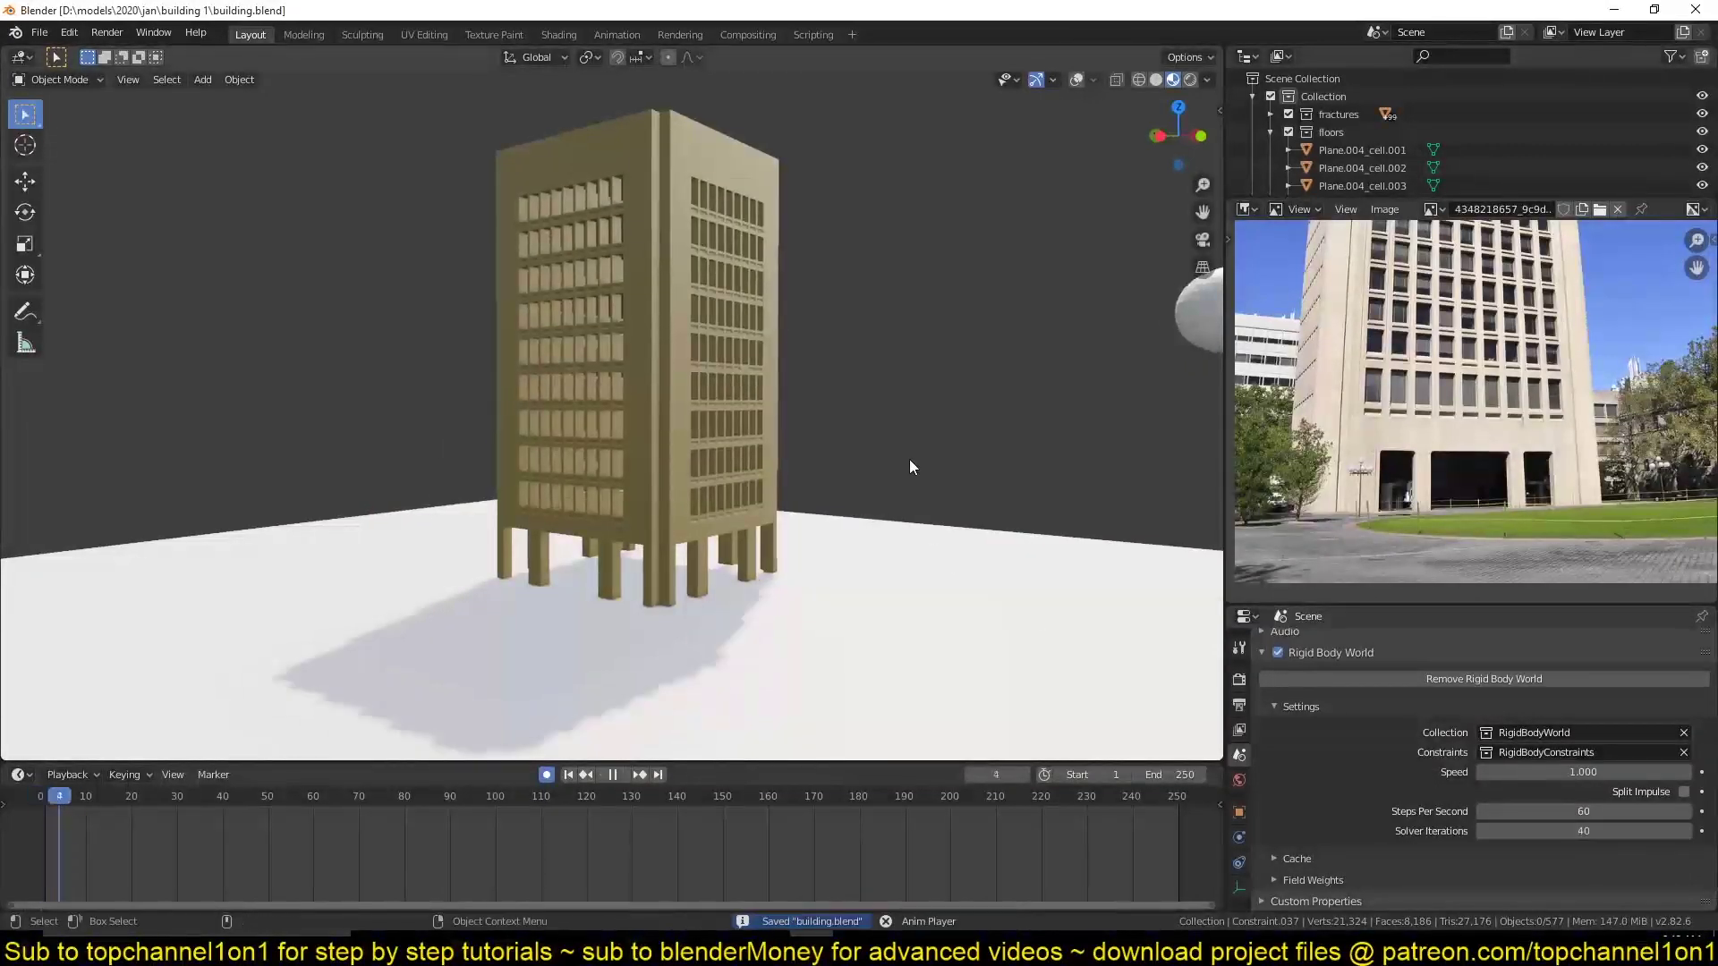
{"action": "key", "text": "space"}
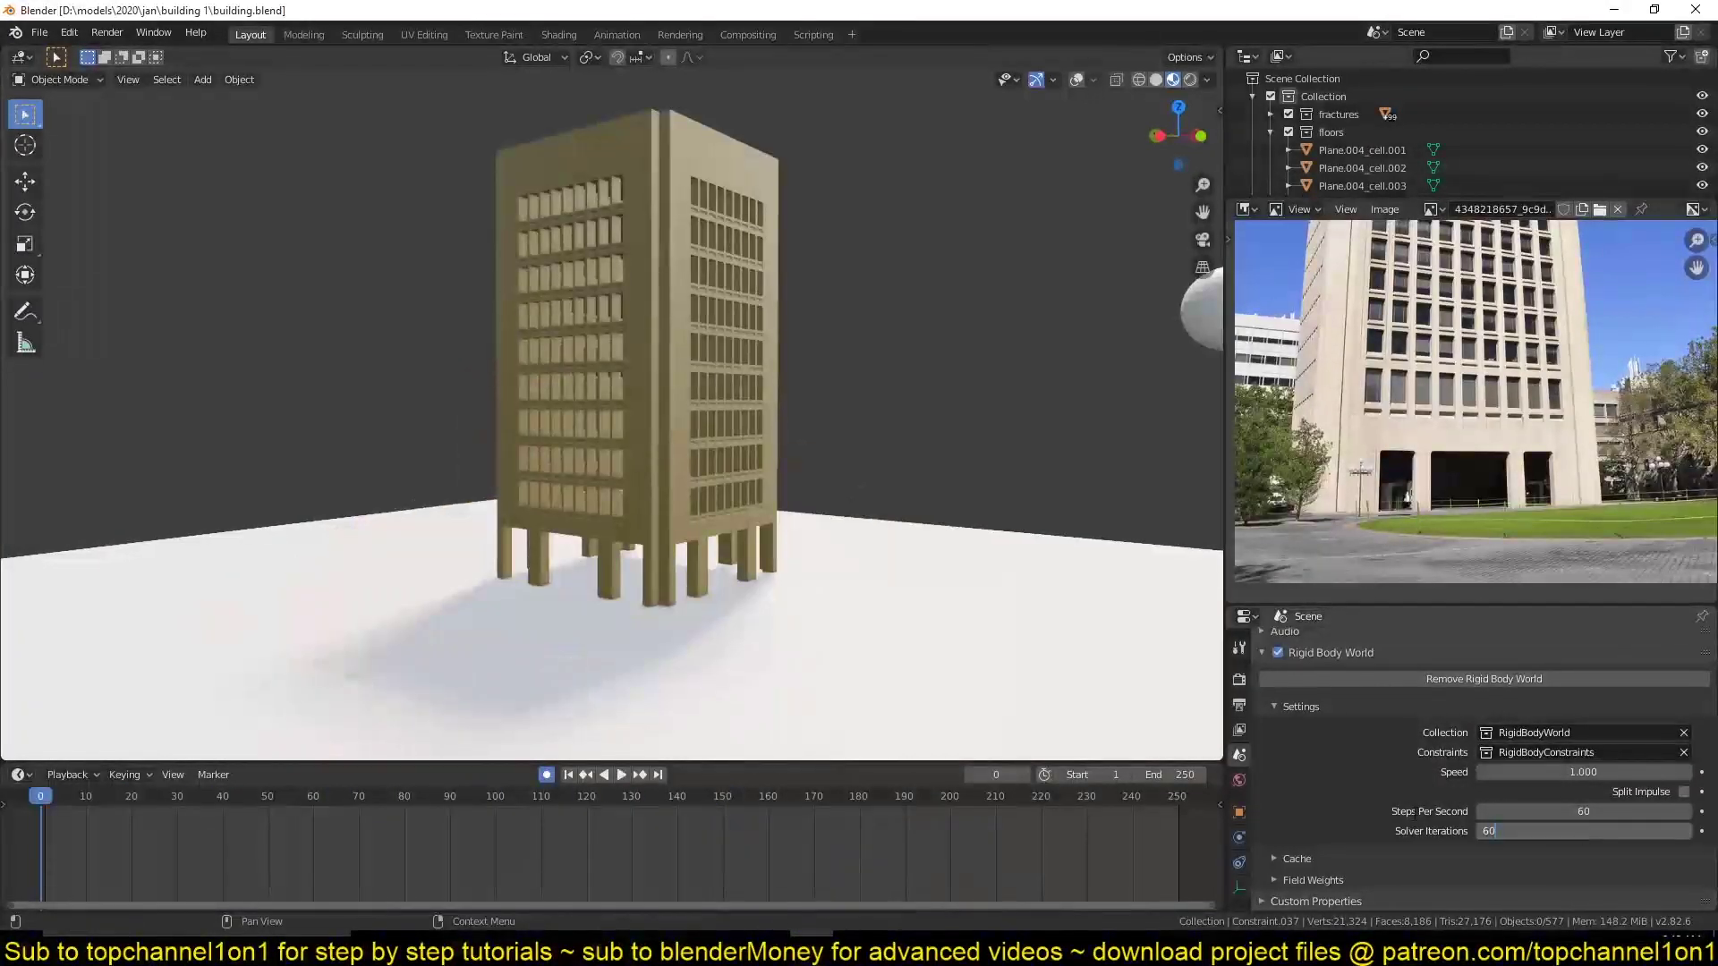